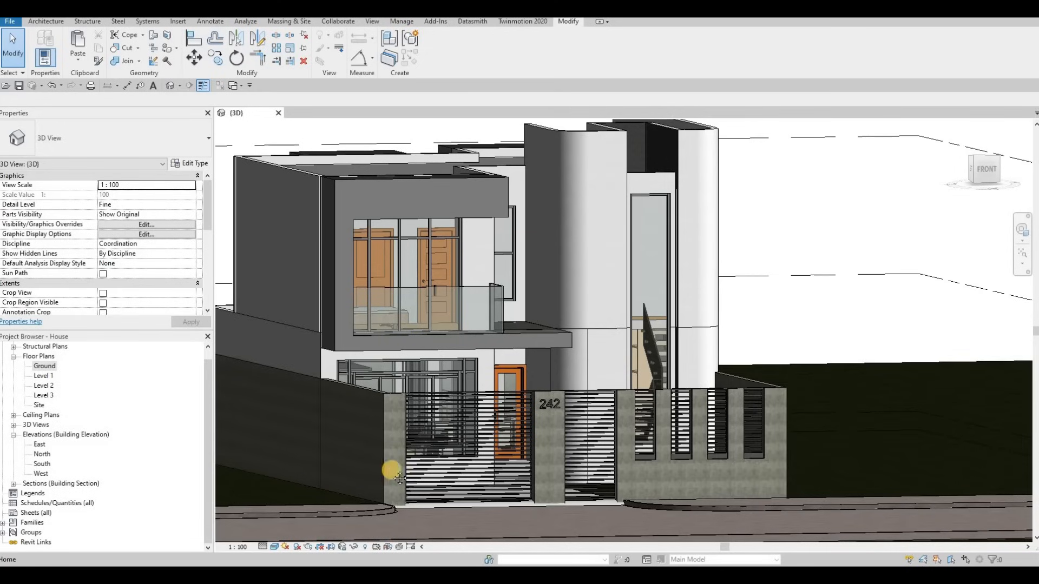
# Select the road curb model and examine its curves where it meets the front gate.
pyautogui.scroll(2, 504, 485)
pyautogui.scroll(5, 617, 416)
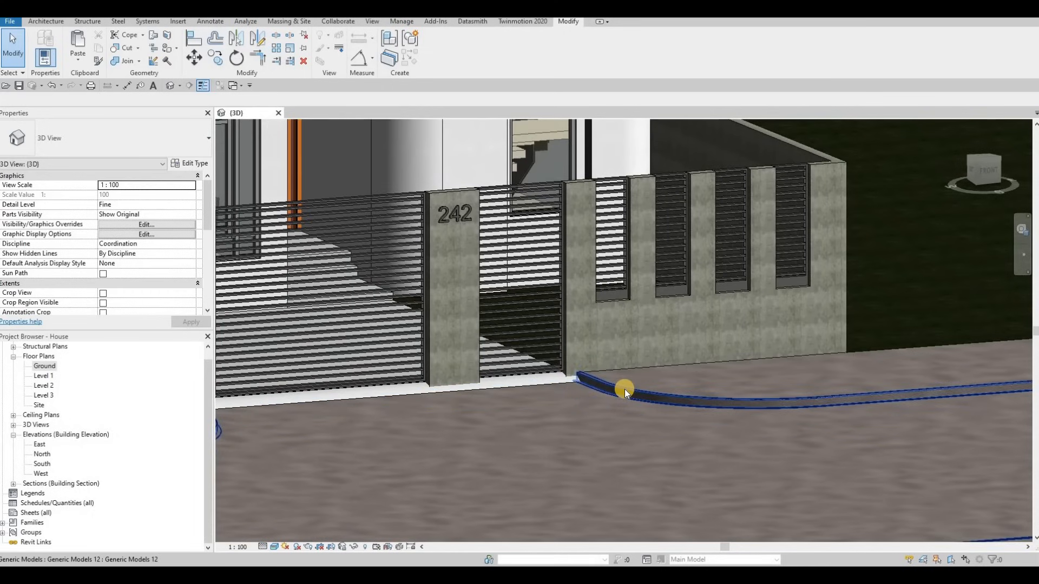
pyautogui.click(588, 404)
pyautogui.scroll(2, 628, 444)
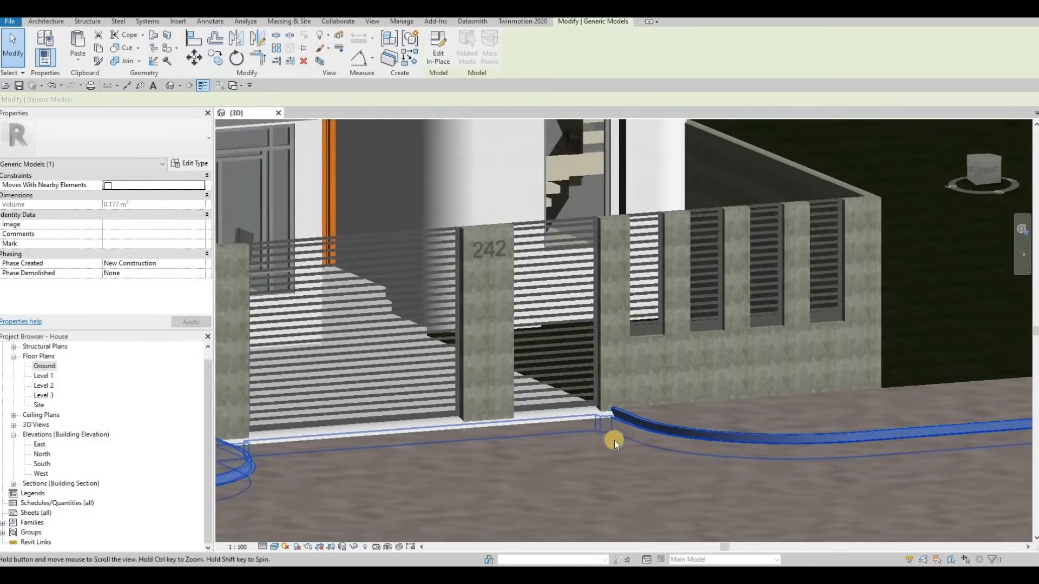
pyautogui.scroll(-4, 644, 446)
pyautogui.scroll(3, 689, 416)
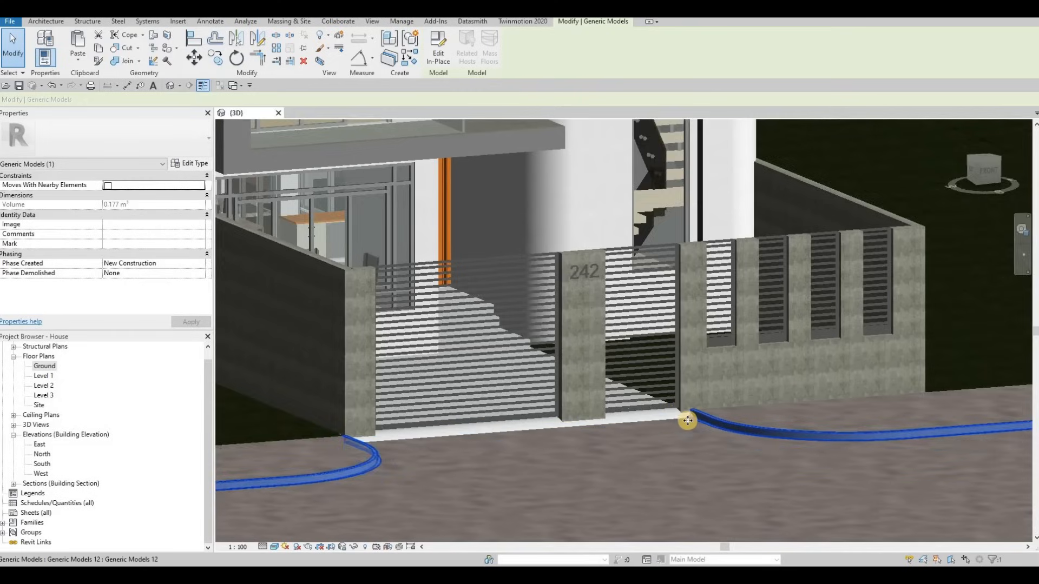
pyautogui.scroll(2, 687, 421)
pyautogui.scroll(-4, 666, 422)
pyautogui.scroll(1, 670, 464)
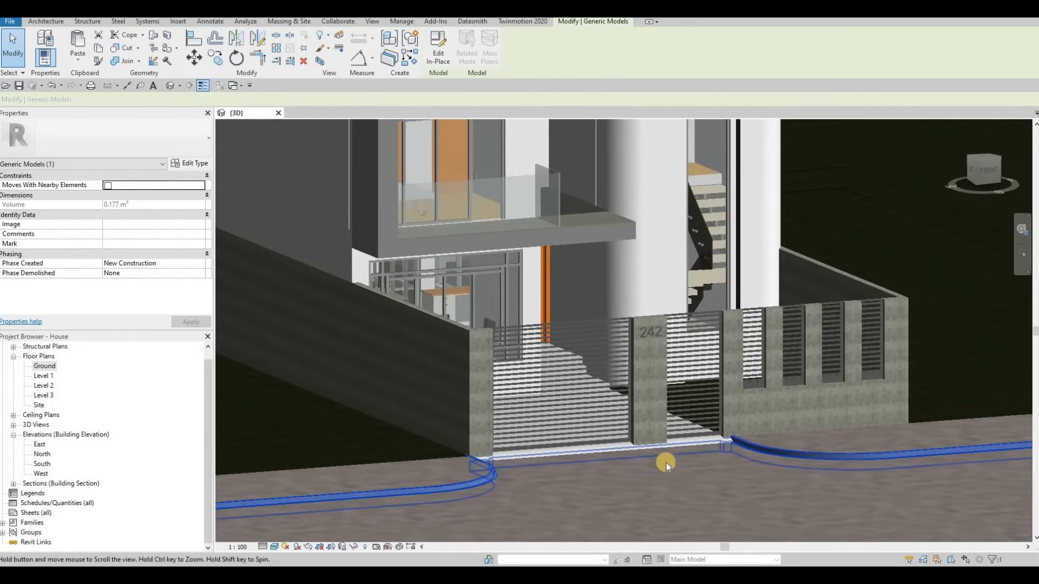
pyautogui.scroll(-1, 666, 443)
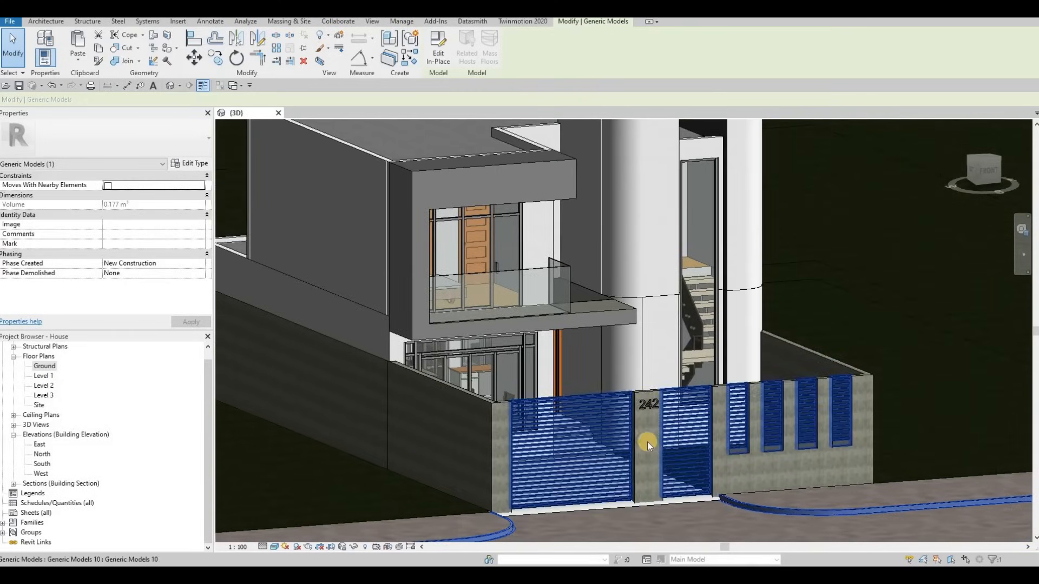
# Select the projecting balcony frame model and examine it from the back and front of the house, then deselect it.
pyautogui.press('F1')
pyautogui.press('F1')
pyautogui.keyDown('shift'); pyautogui.moveTo(659, 404); pyautogui.dragTo(643, 373, button='middle'); pyautogui.keyUp('shift')
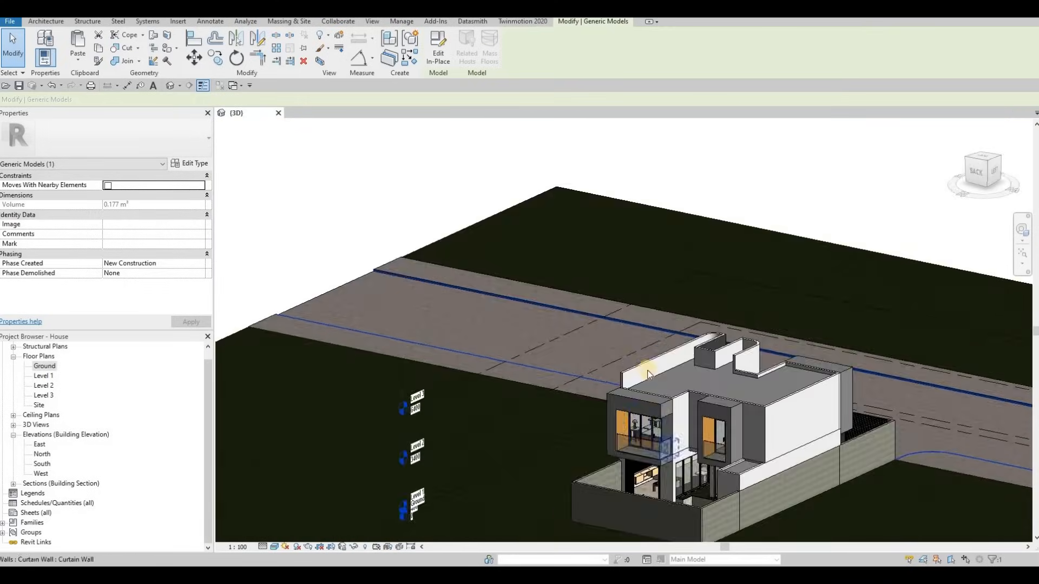
pyautogui.scroll(6, 643, 363)
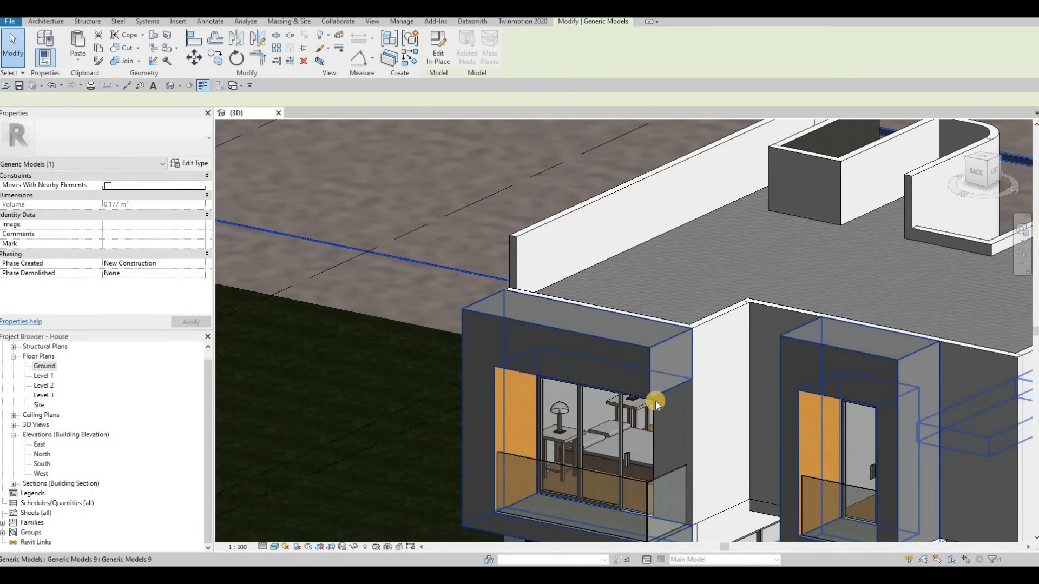
pyautogui.click(663, 385)
pyautogui.scroll(-3, 671, 379)
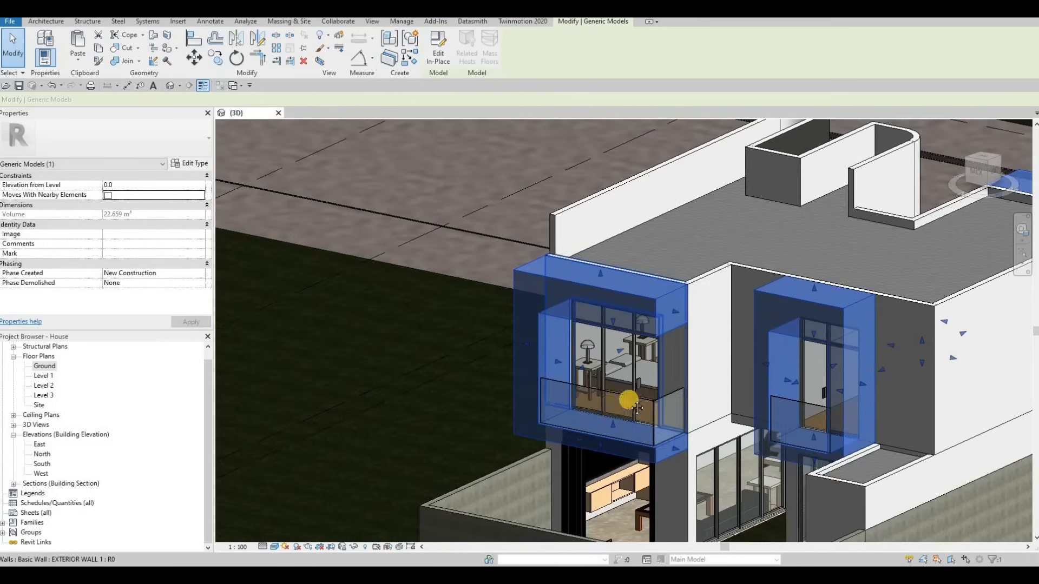
pyautogui.scroll(-5, 655, 410)
pyautogui.keyDown('shift'); pyautogui.moveTo(622, 417); pyautogui.dragTo(559, 424, button='middle'); pyautogui.keyUp('shift')
pyautogui.scroll(6, 563, 424)
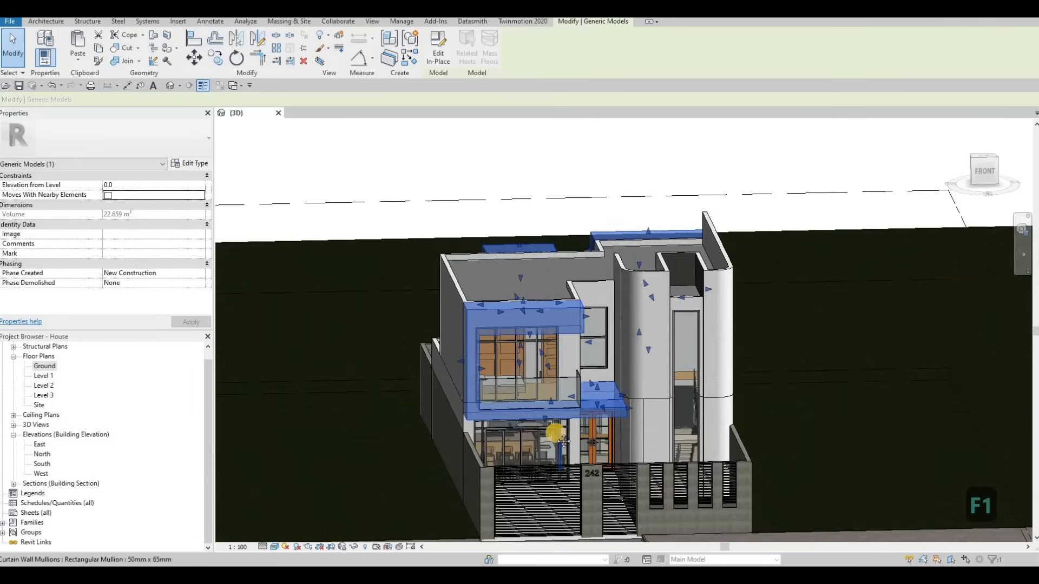
pyautogui.scroll(-4, 485, 433)
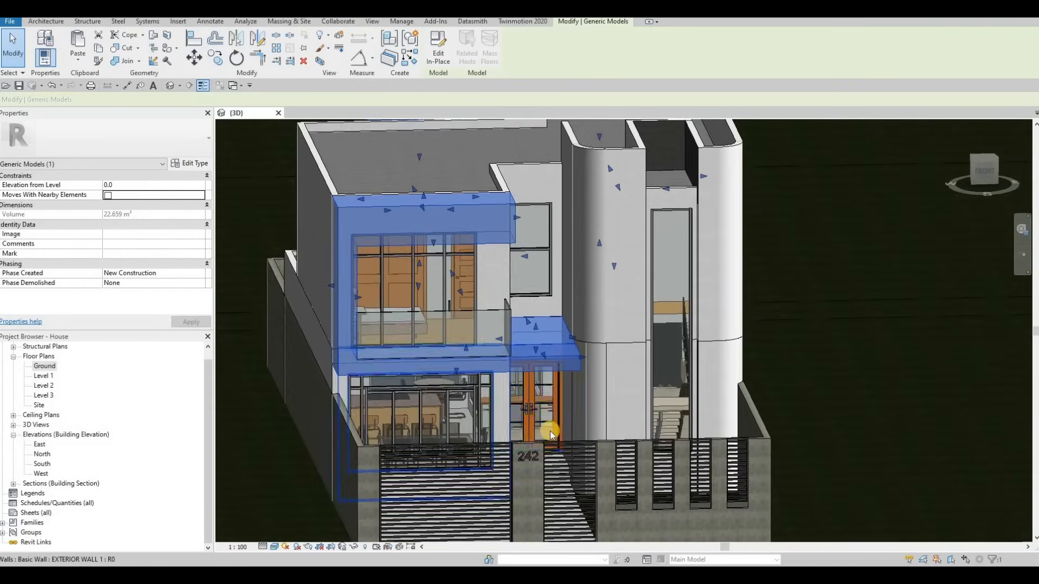
pyautogui.press('Escape')
pyautogui.scroll(3, 618, 418)
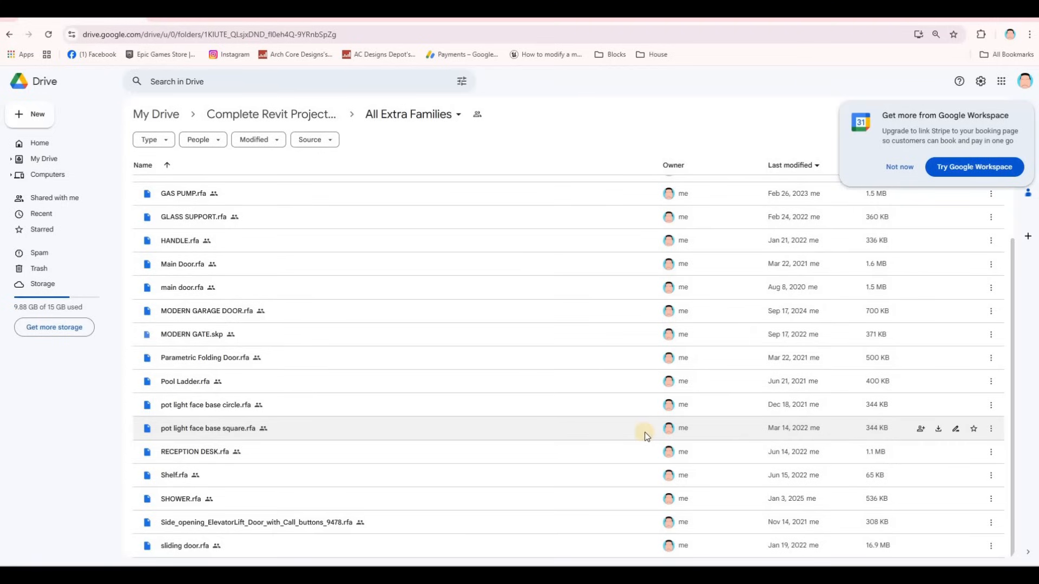
# Download "pot light face base square.rfa" from the All Extra Families folder and load it from Downloads into the Revit house model.
pyautogui.click(934, 433)
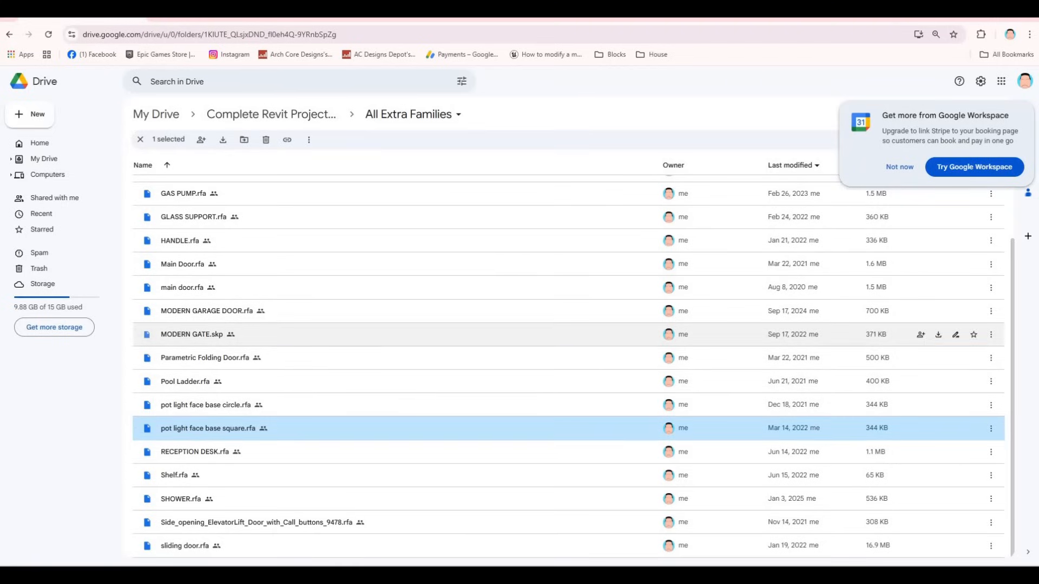
pyautogui.press('super+shift+Right')
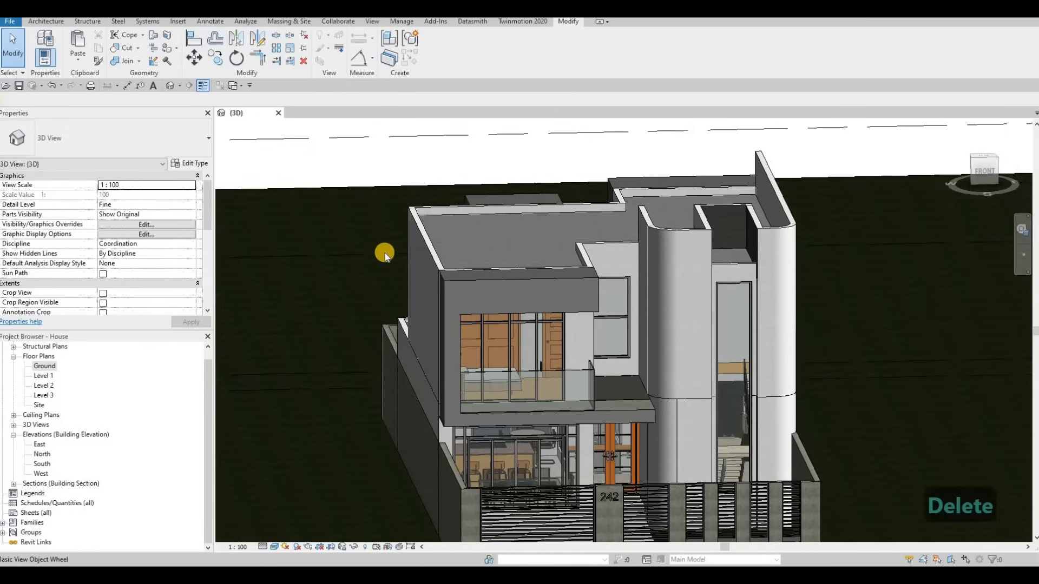
pyautogui.scroll(1, 385, 257)
pyautogui.keyDown('shift'); pyautogui.moveTo(599, 204); pyautogui.dragTo(571, 222, button='middle'); pyautogui.keyUp('shift')
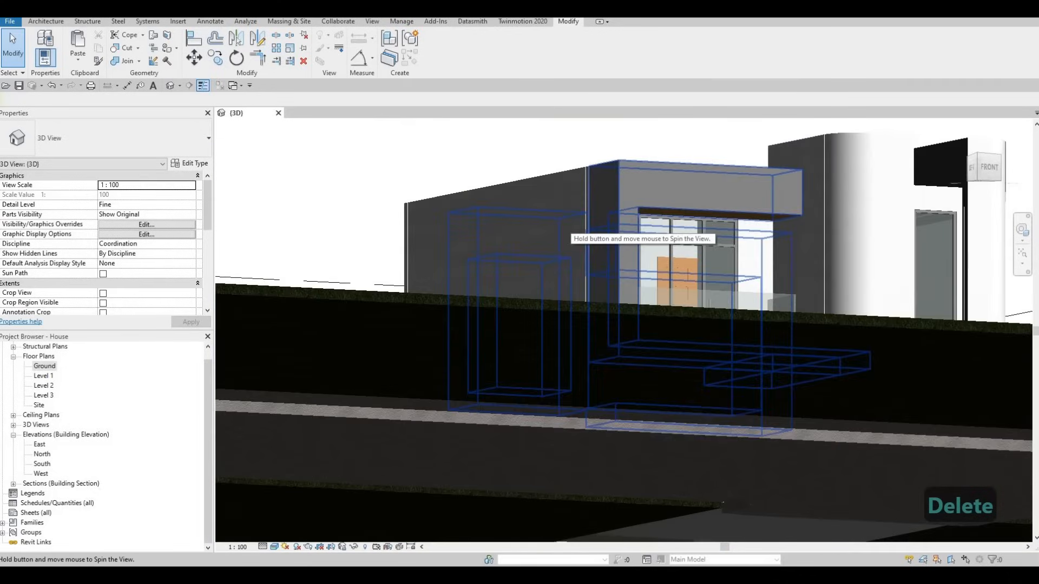
pyautogui.moveTo(1038, 63); pyautogui.dragTo(186, 103)
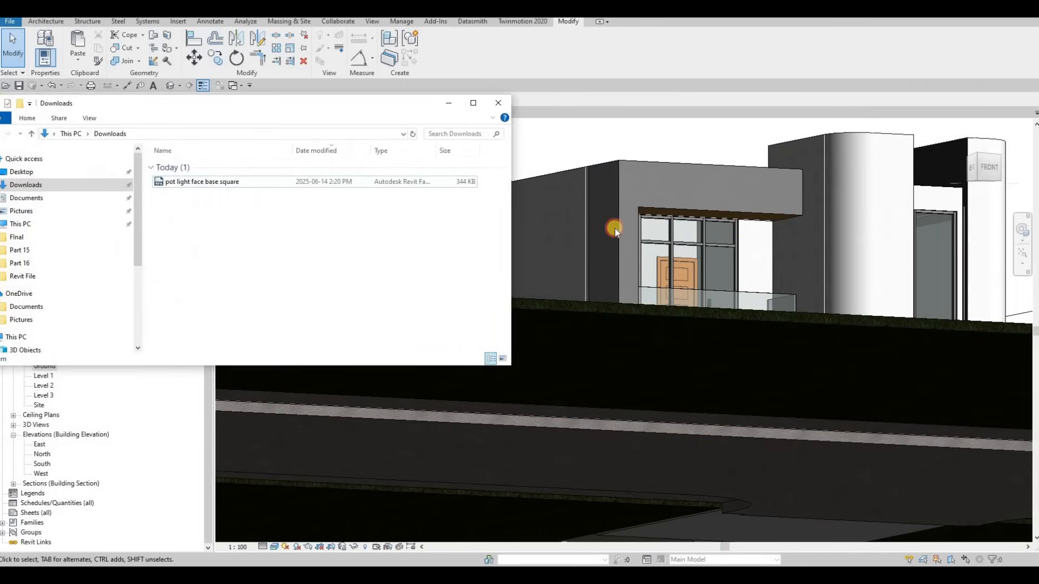
pyautogui.click(728, 233)
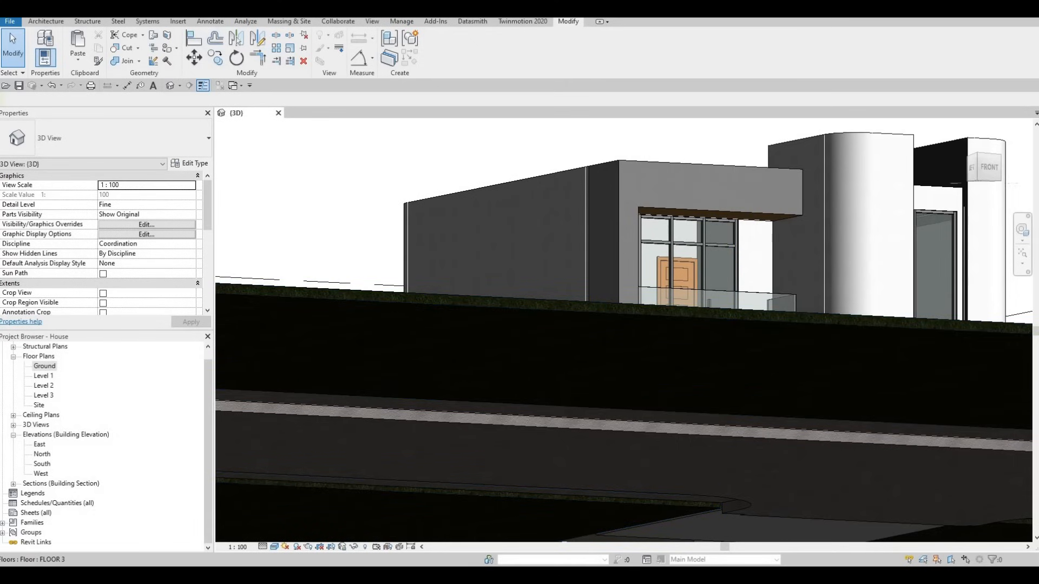
pyautogui.hotkey('alt', 'Tab')
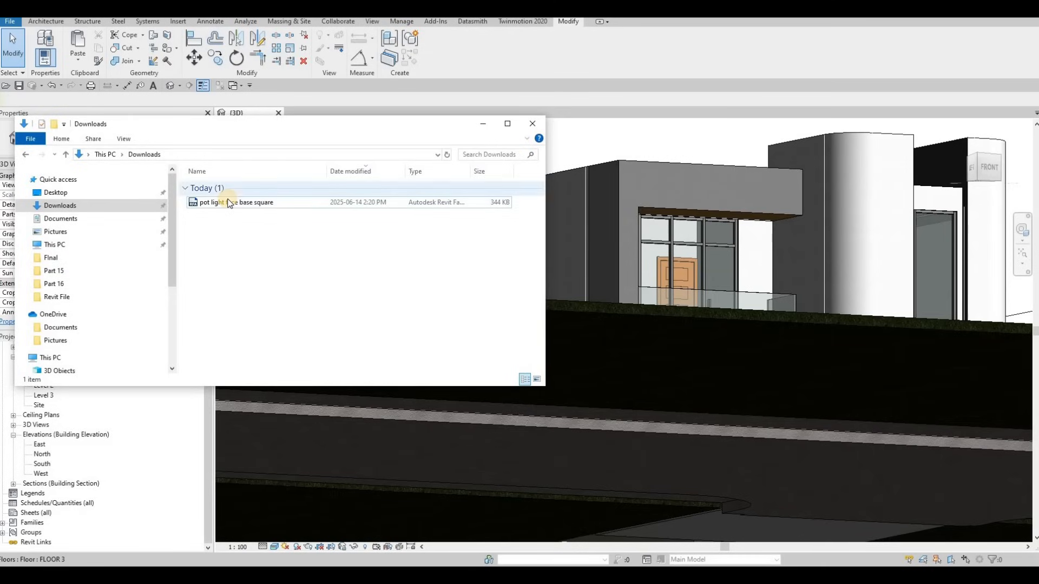
pyautogui.moveTo(659, 238); pyautogui.dragTo(670, 223)
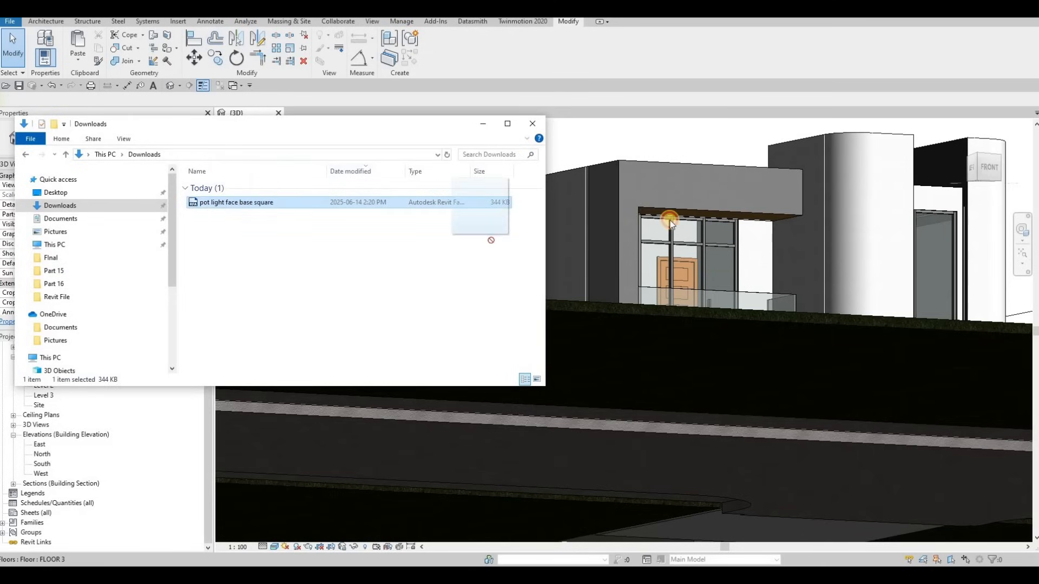
# Place square pot lights on the ceiling of the front balcony and on the underside of its floor slab.
pyautogui.scroll(5, 646, 207)
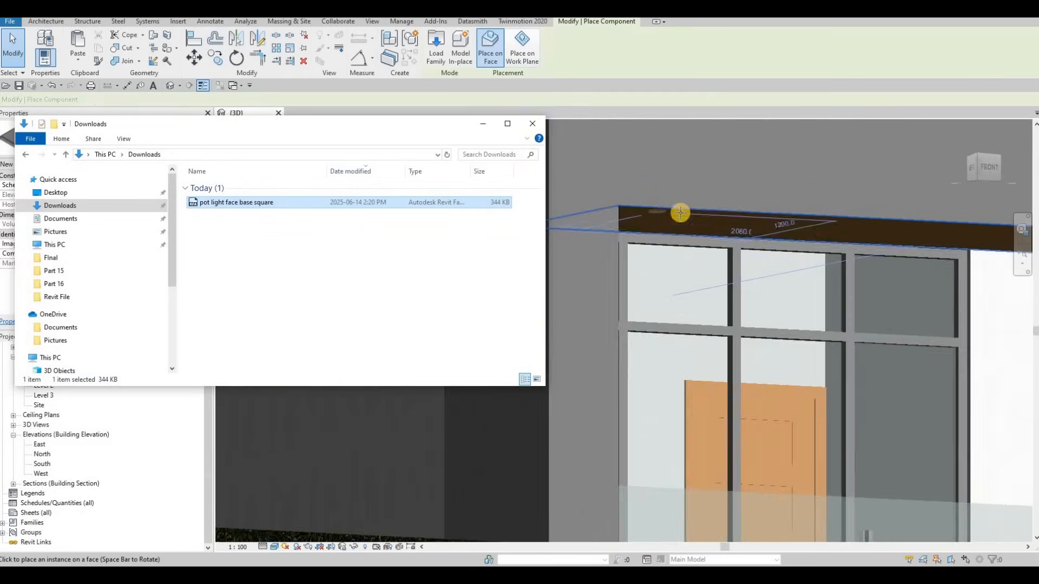
pyautogui.click(659, 230)
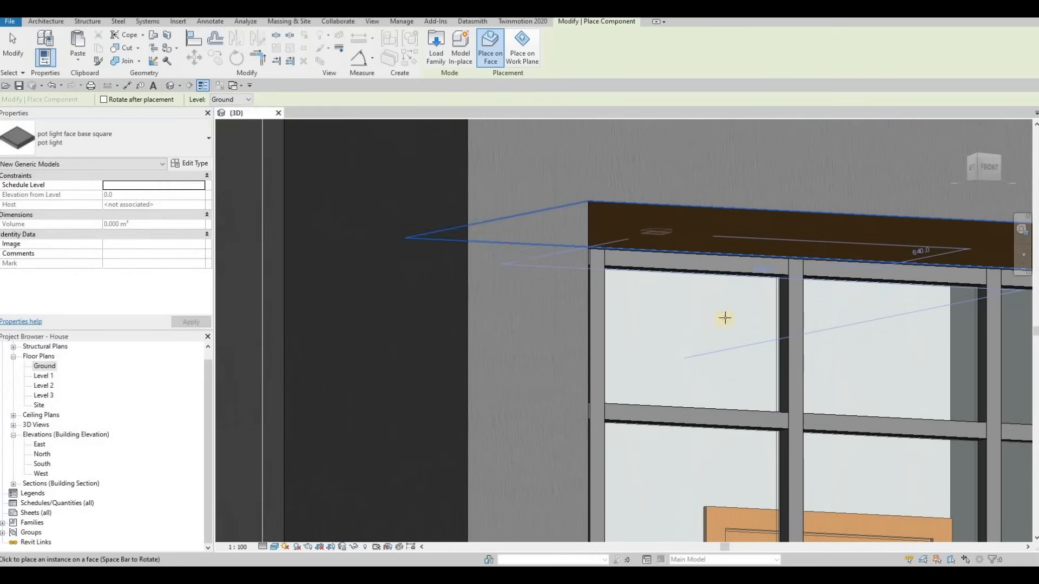
pyautogui.scroll(-4, 522, 274)
pyautogui.keyDown('shift'); pyautogui.moveTo(638, 292); pyautogui.dragTo(622, 362, button='middle'); pyautogui.keyUp('shift')
pyautogui.scroll(4, 579, 365)
pyautogui.scroll(2, 626, 358)
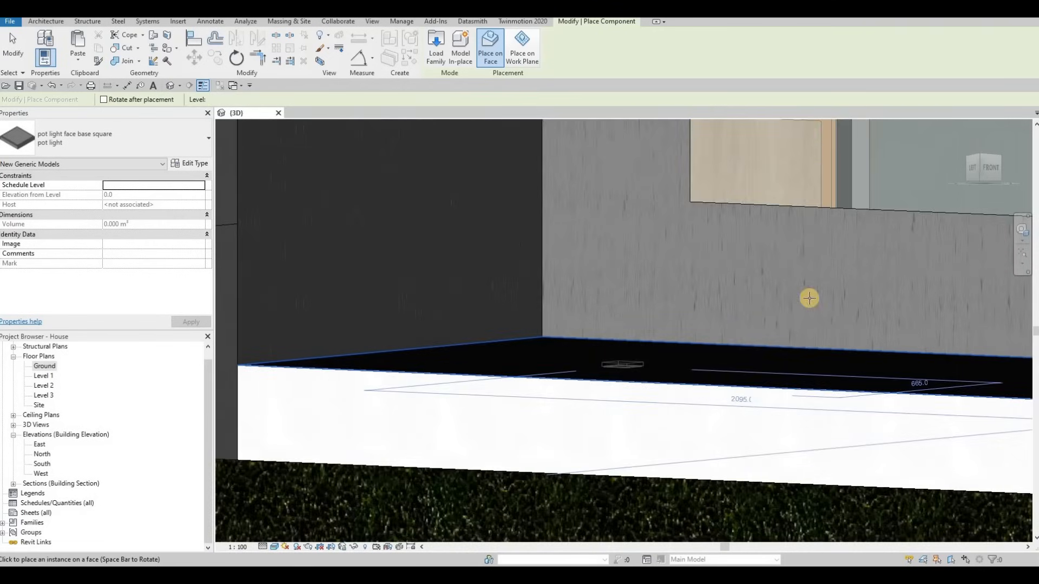
# Place a square pot light on the underside of the canopy above the main entrance.
pyautogui.scroll(-4, 595, 296)
pyautogui.keyDown('shift'); pyautogui.moveTo(596, 297); pyautogui.dragTo(830, 329, button='middle'); pyautogui.keyUp('shift')
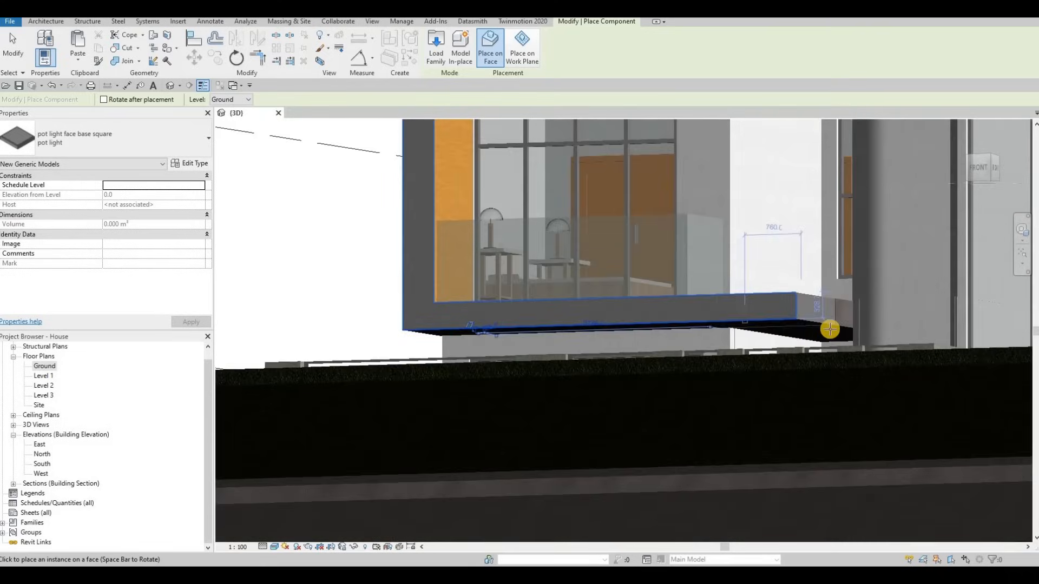
pyautogui.scroll(6, 851, 320)
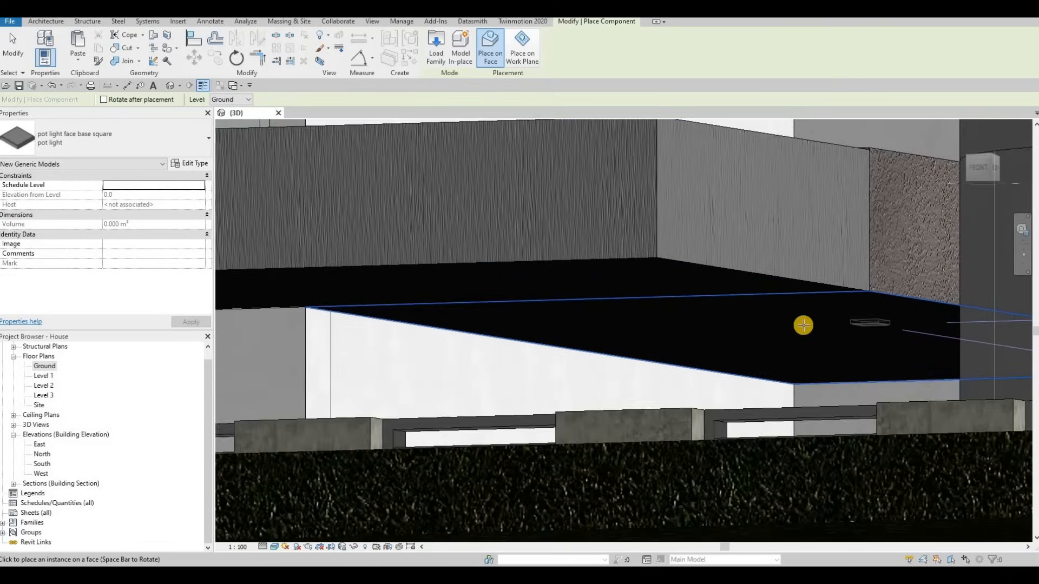
pyautogui.scroll(-8, 793, 333)
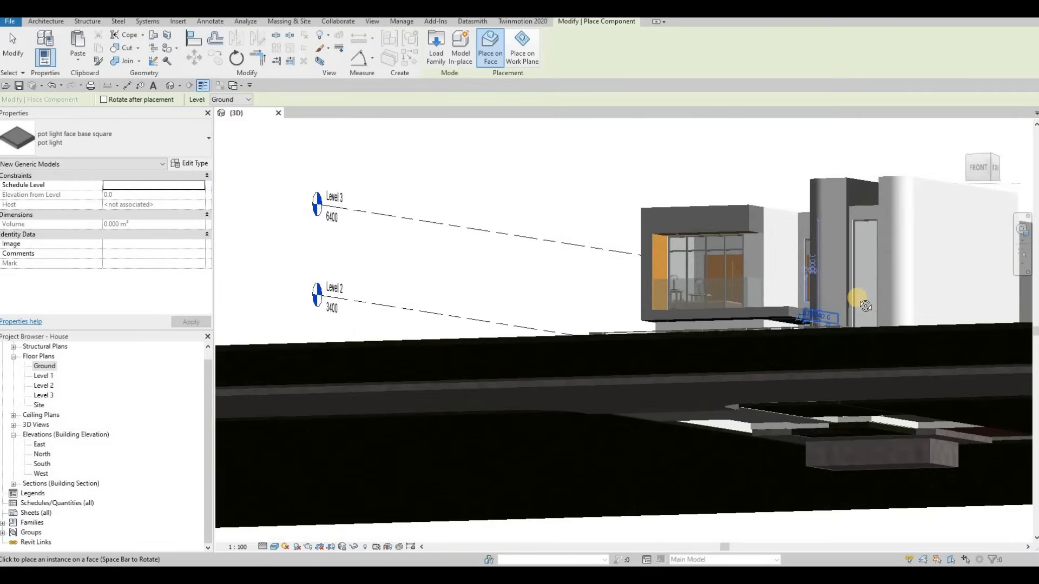
# Place a square pot light on the ceiling of the wider balcony at the back of the house.
pyautogui.keyDown('shift'); pyautogui.moveTo(865, 307); pyautogui.dragTo(731, 292, button='middle'); pyautogui.keyUp('shift')
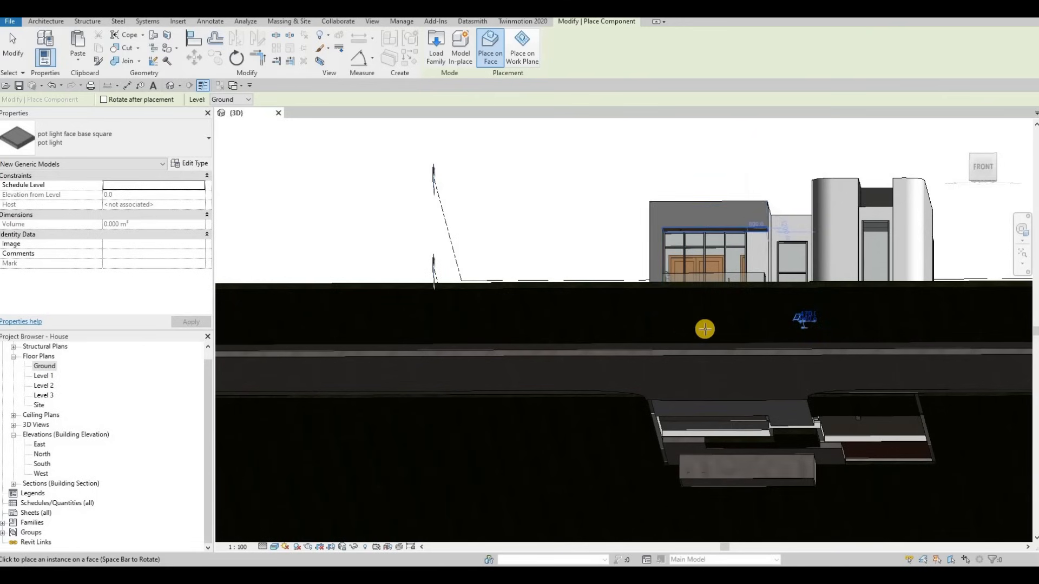
pyautogui.keyDown('shift'); pyautogui.moveTo(704, 329); pyautogui.dragTo(788, 318, button='middle'); pyautogui.keyUp('shift')
pyautogui.scroll(6, 779, 311)
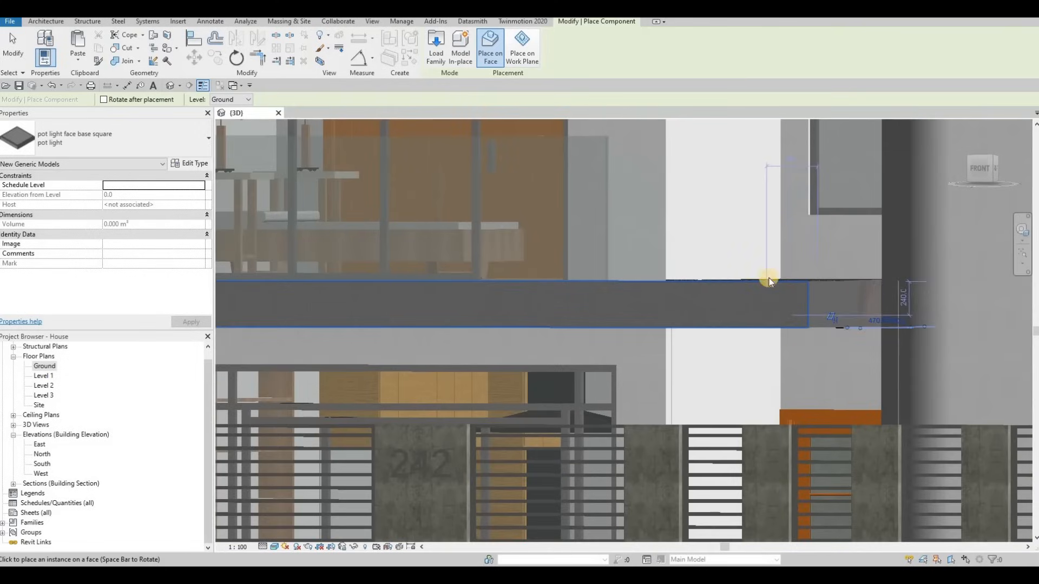
pyautogui.scroll(-1, 704, 282)
pyautogui.scroll(-5, 703, 282)
pyautogui.keyDown('shift'); pyautogui.moveTo(737, 313); pyautogui.dragTo(789, 328, button='middle'); pyautogui.keyUp('shift')
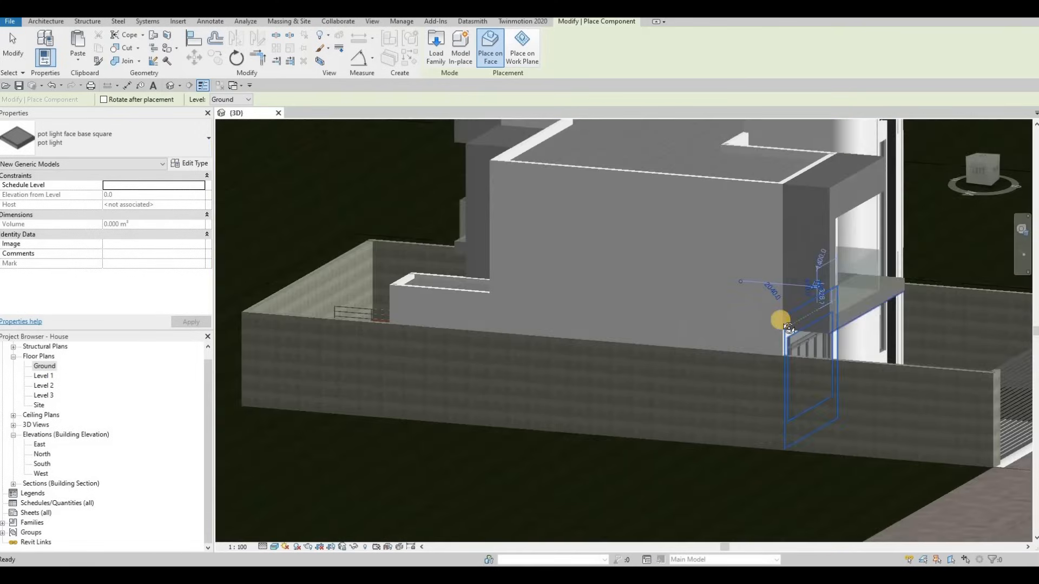
pyautogui.keyDown('shift'); pyautogui.moveTo(906, 320); pyautogui.dragTo(823, 297, button='middle'); pyautogui.keyUp('shift')
pyautogui.scroll(4, 608, 167)
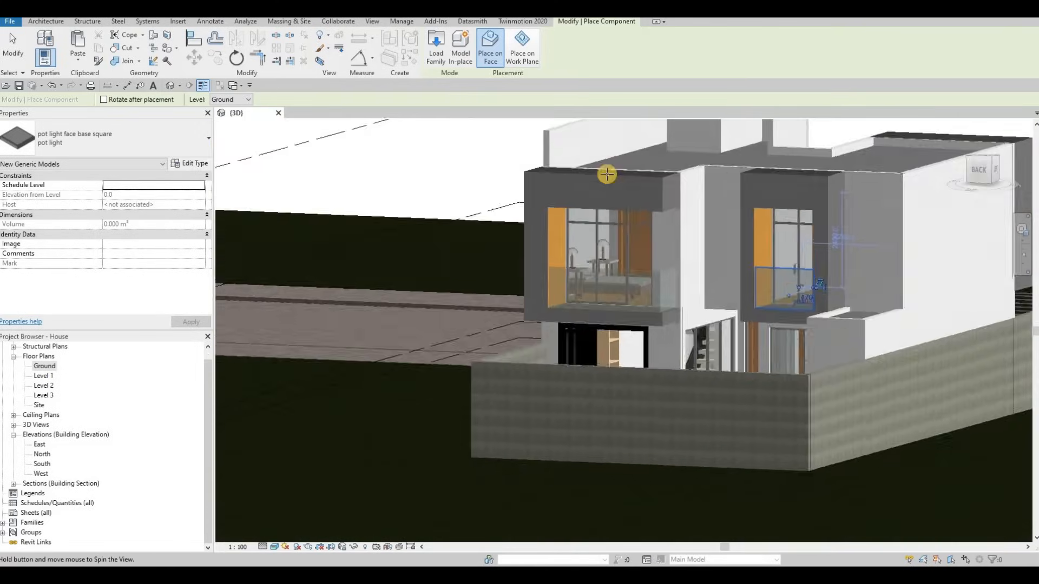
pyautogui.scroll(4, 612, 168)
pyautogui.keyDown('shift'); pyautogui.moveTo(608, 144); pyautogui.dragTo(397, 206, button='middle'); pyautogui.keyUp('shift')
pyautogui.scroll(3, 396, 205)
# Place a square pot light on the underside of the wider back balcony's floor slab.
pyautogui.scroll(-8, 499, 255)
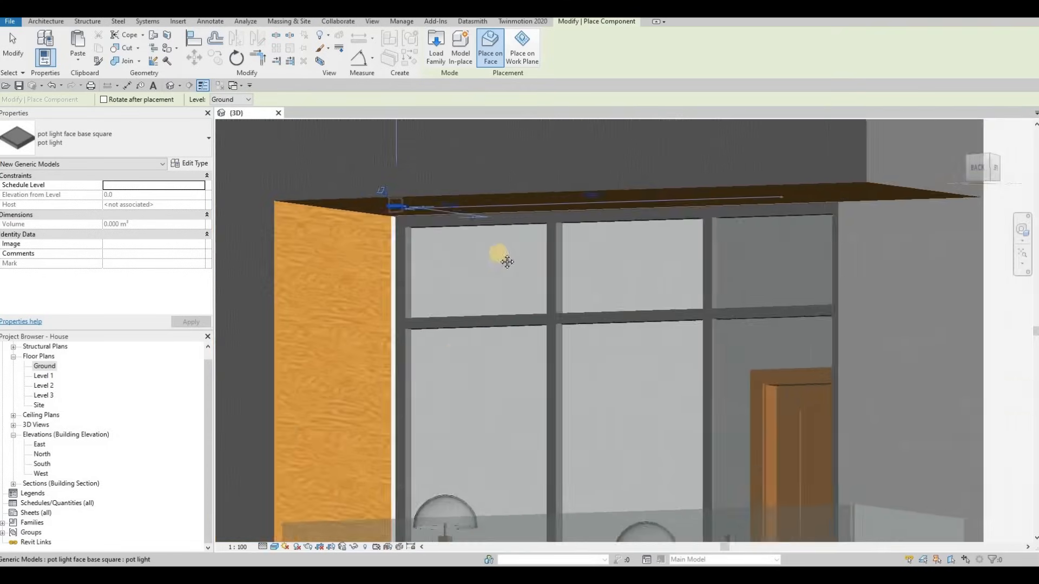
pyautogui.moveTo(390, 349); pyautogui.dragTo(429, 331, button='middle')
pyautogui.scroll(3, 429, 330)
pyautogui.scroll(4, 512, 314)
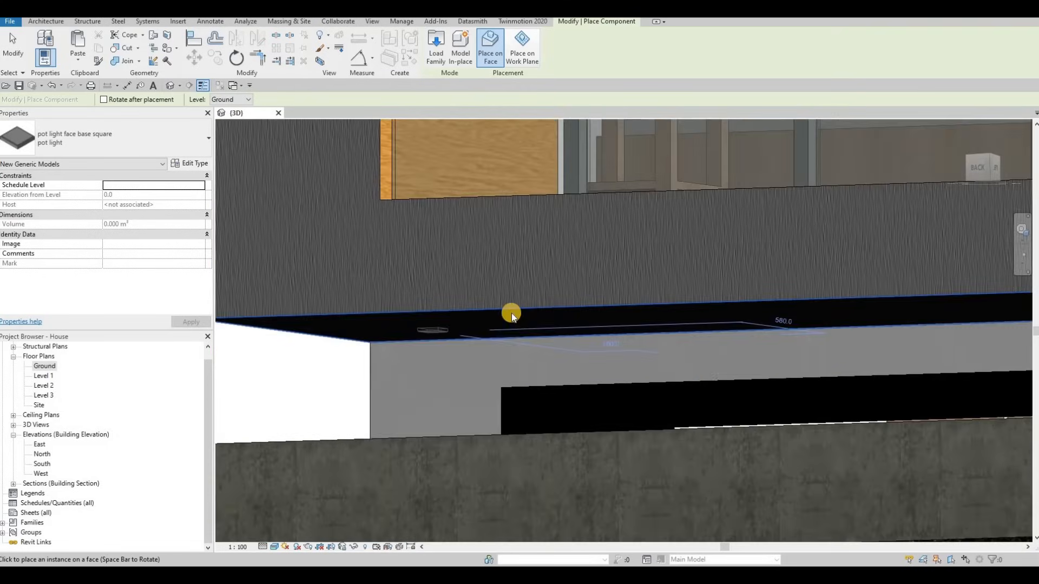
# Place square pot lights on the underside of the narrower back balcony's slab and on its ceiling.
pyautogui.scroll(-3, 376, 282)
pyautogui.moveTo(749, 273); pyautogui.dragTo(438, 265, button='middle')
pyautogui.scroll(3, 758, 279)
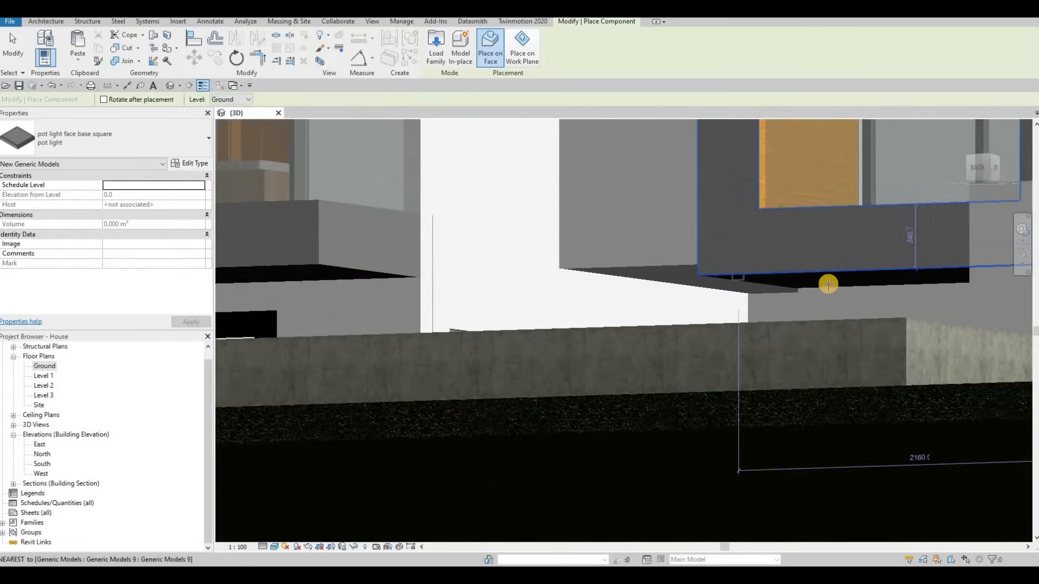
pyautogui.scroll(-3, 719, 209)
pyautogui.scroll(6, 724, 193)
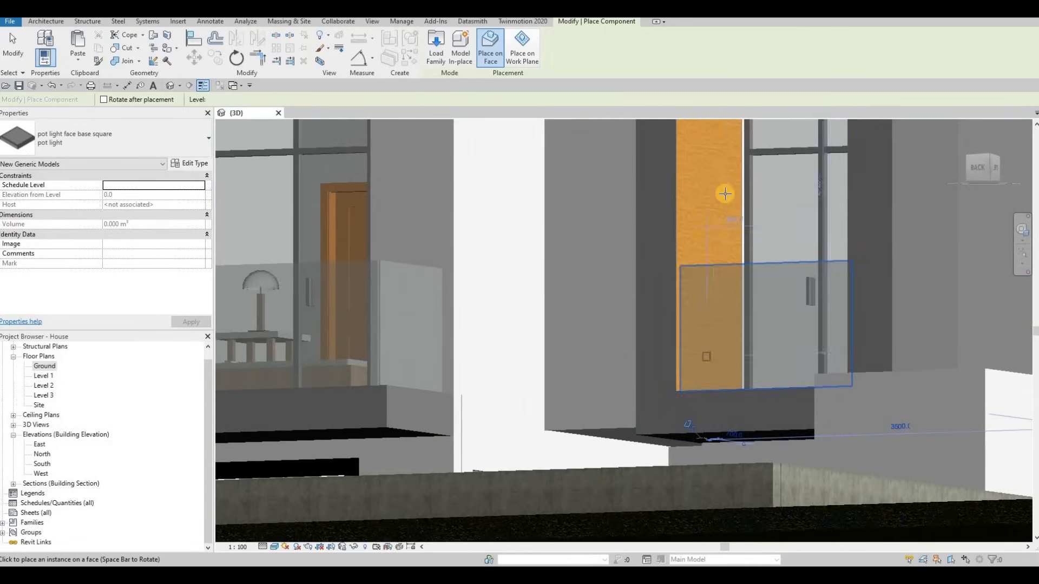
pyautogui.scroll(2, 731, 200)
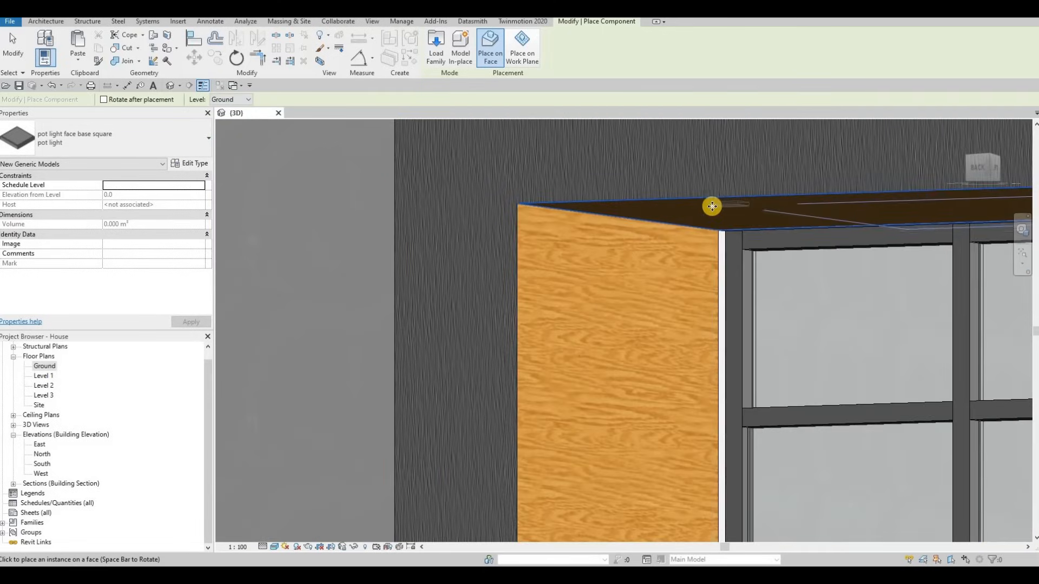
# Place a square pot light on the underside of the remaining overhang at the back of the house.
pyautogui.scroll(-6, 600, 292)
pyautogui.keyDown('shift'); pyautogui.moveTo(622, 352); pyautogui.dragTo(599, 413, button='middle'); pyautogui.keyUp('shift')
pyautogui.scroll(8, 598, 417)
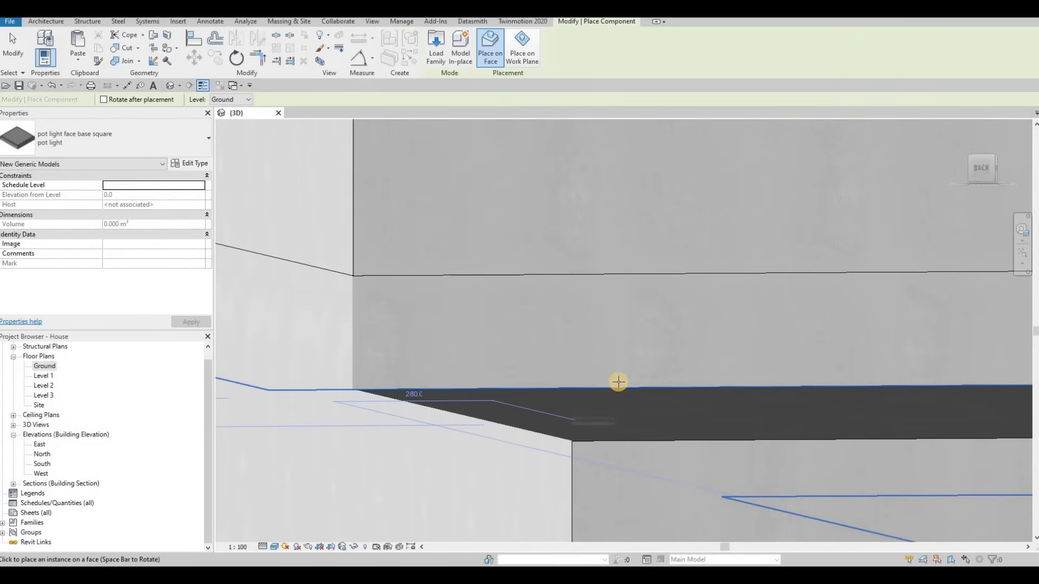
pyautogui.scroll(-5, 618, 340)
pyautogui.moveTo(575, 336); pyautogui.dragTo(651, 375, button='middle')
pyautogui.scroll(-5, 601, 364)
pyautogui.scroll(-5, 651, 375)
pyautogui.keyDown('shift'); pyautogui.moveTo(673, 441); pyautogui.dragTo(617, 360, button='middle'); pyautogui.keyUp('shift')
pyautogui.scroll(2, 616, 359)
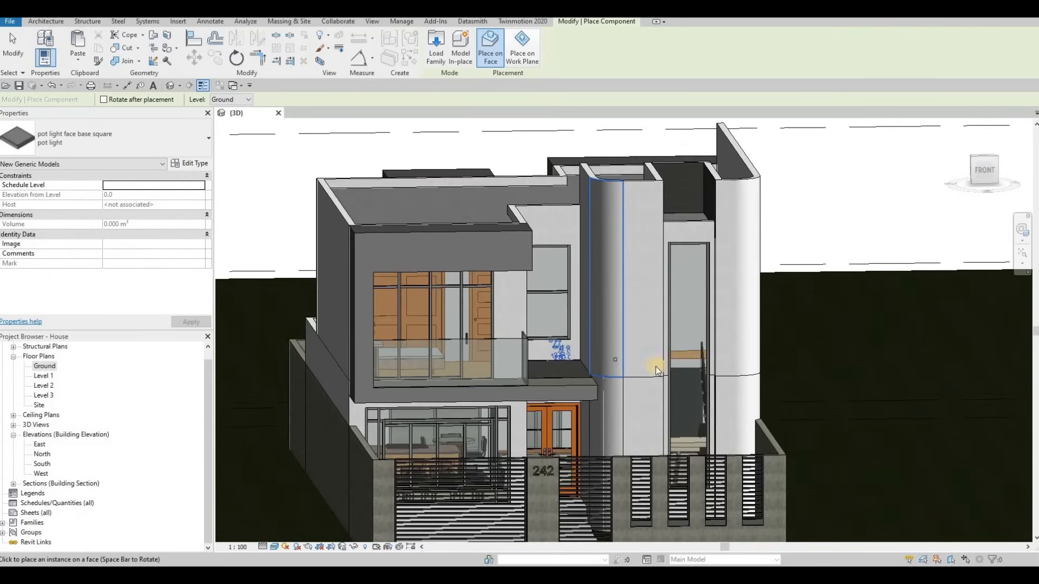
# End the pot light placement and examine the front facade, side walls, street fence and gates from several angles.
pyautogui.press('Escape')
pyautogui.keyDown('shift'); pyautogui.moveTo(511, 300); pyautogui.dragTo(731, 161, button='middle'); pyautogui.keyUp('shift')
pyautogui.scroll(3, 731, 174)
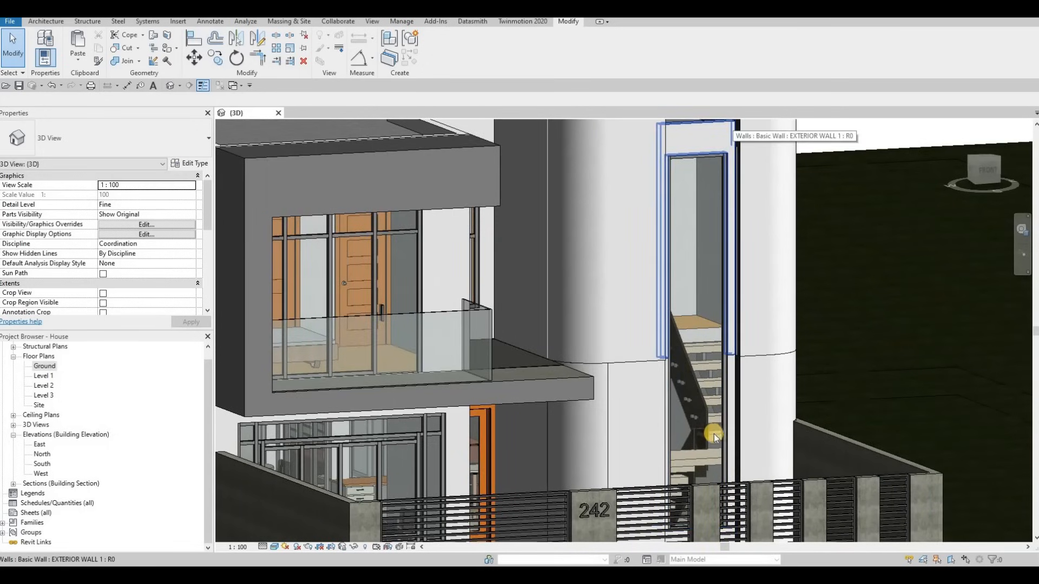
pyautogui.scroll(-3, 671, 413)
pyautogui.keyDown('shift'); pyautogui.moveTo(486, 327); pyautogui.dragTo(470, 232, button='middle'); pyautogui.keyUp('shift')
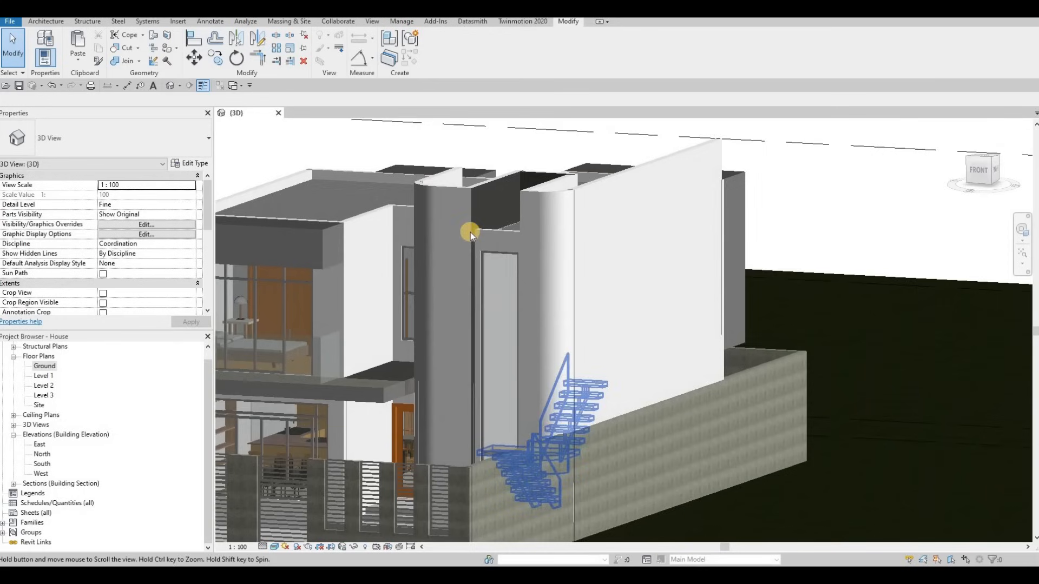
pyautogui.scroll(2, 471, 234)
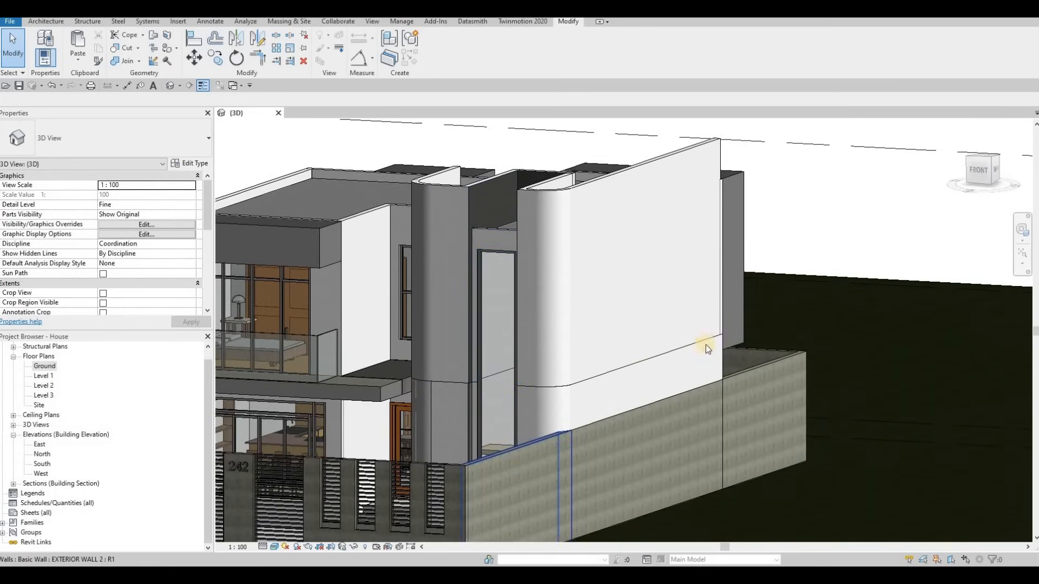
pyautogui.moveTo(321, 453); pyautogui.dragTo(589, 321, button='middle')
pyautogui.scroll(2, 578, 354)
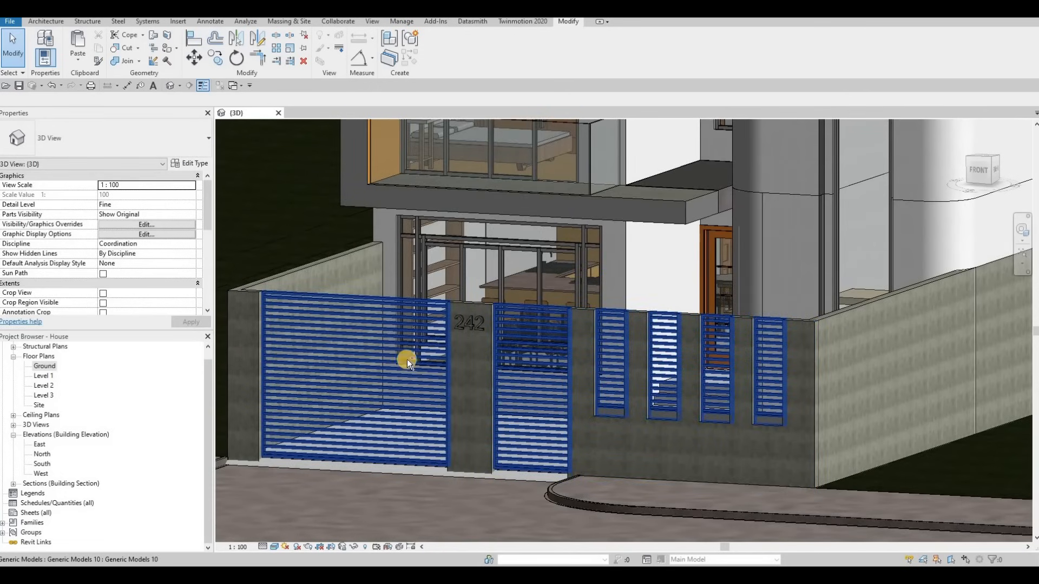
pyautogui.scroll(3, 699, 388)
pyautogui.moveTo(685, 364); pyautogui.dragTo(686, 238, button='middle')
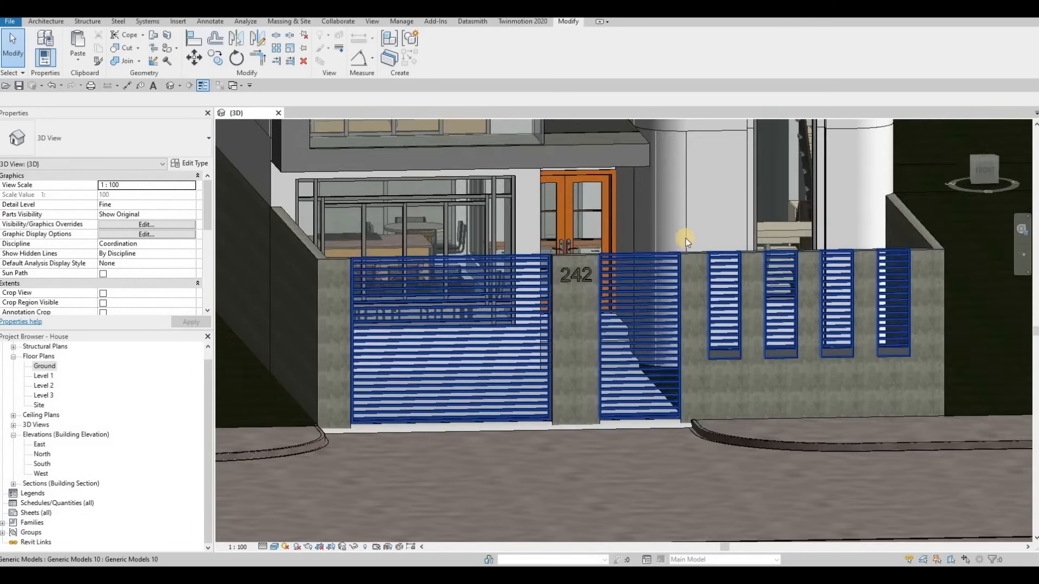
pyautogui.scroll(2, 686, 238)
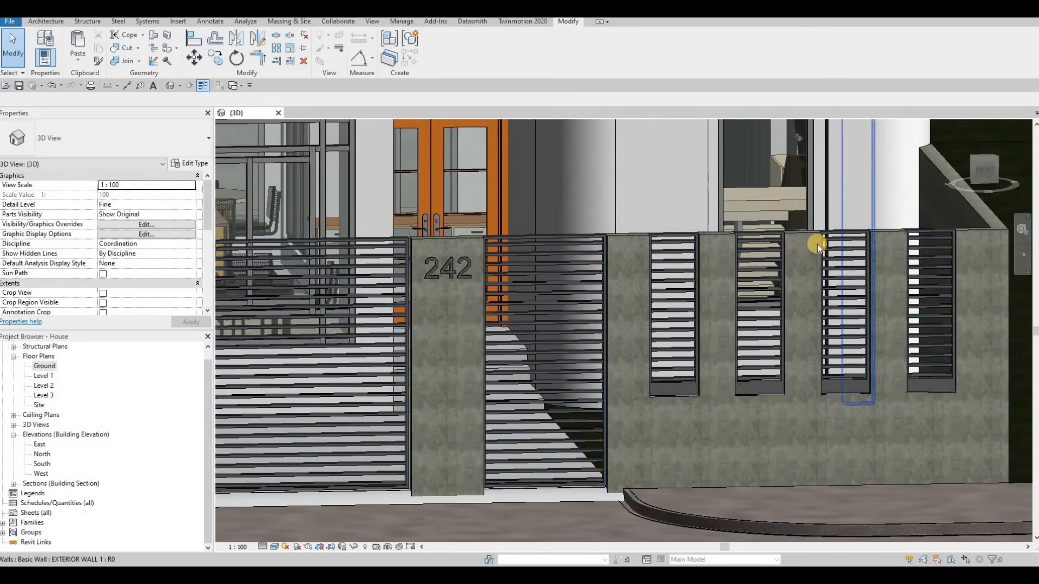
pyautogui.scroll(-3, 687, 309)
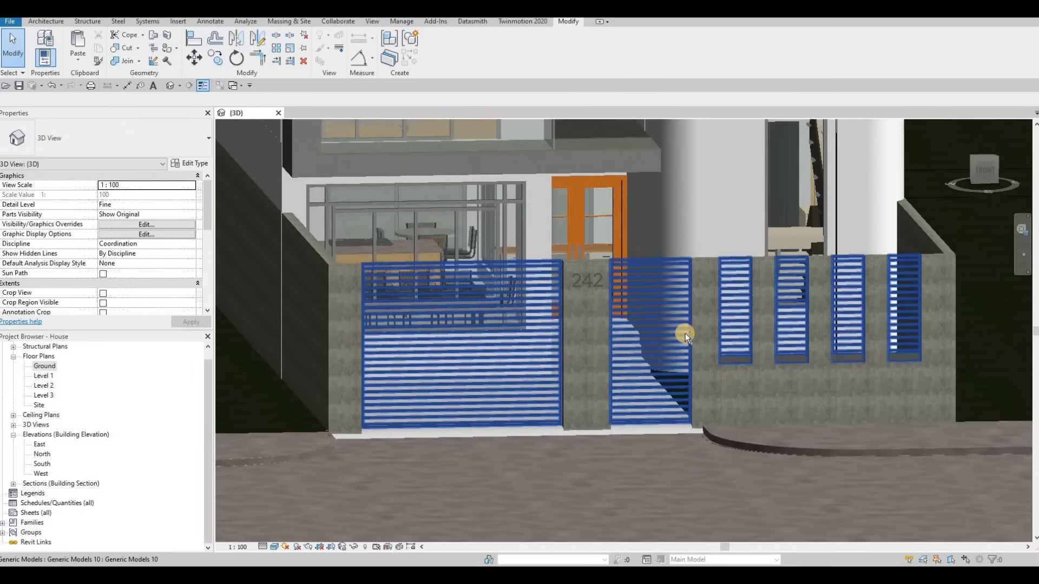
pyautogui.keyDown('shift'); pyautogui.moveTo(718, 371); pyautogui.dragTo(726, 401, button='middle'); pyautogui.keyUp('shift')
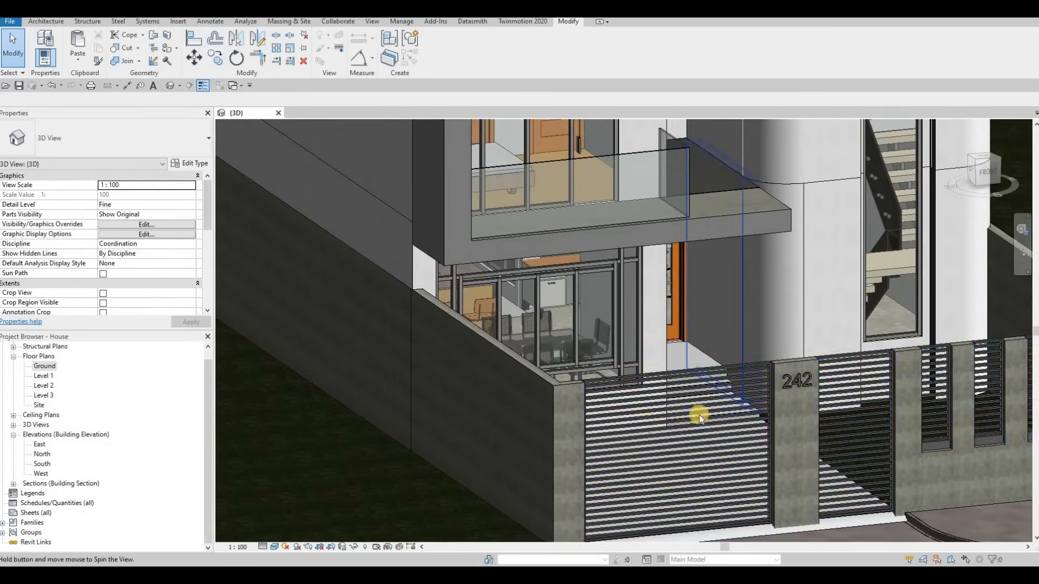
# Select the entrance steps in front of the door and examine how they meet the curved wall.
pyautogui.scroll(5, 708, 386)
pyautogui.click(717, 383)
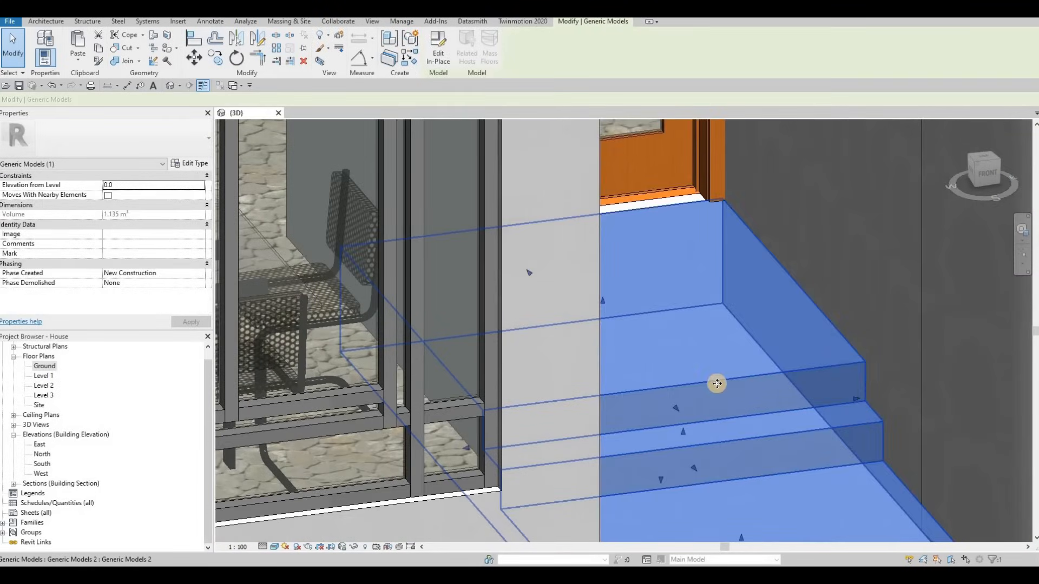
pyautogui.scroll(-4, 721, 390)
pyautogui.keyDown('shift'); pyautogui.moveTo(721, 390); pyautogui.dragTo(754, 443, button='middle'); pyautogui.keyUp('shift')
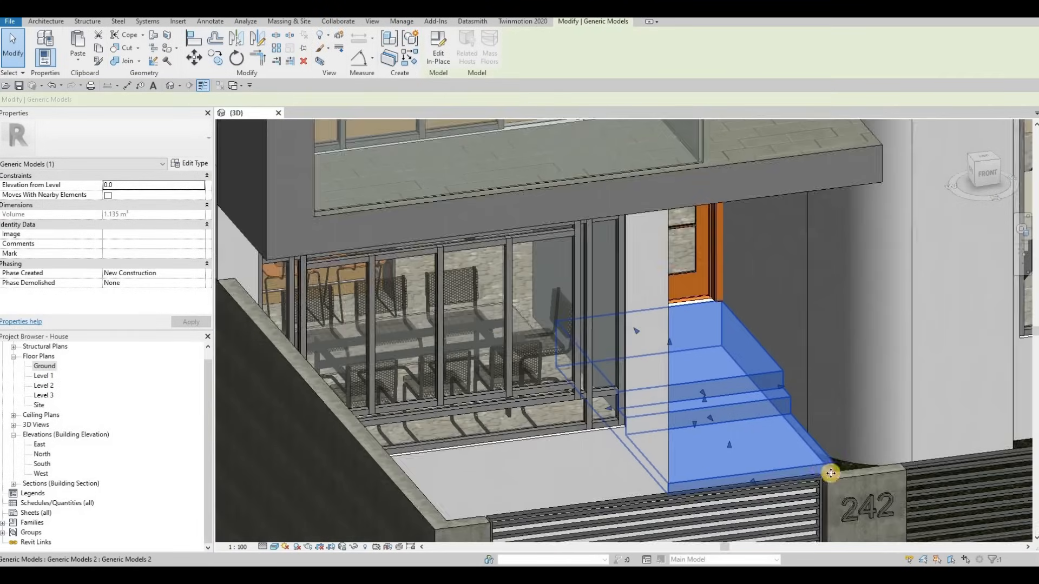
pyautogui.keyDown('shift'); pyautogui.moveTo(830, 473); pyautogui.dragTo(666, 398, button='middle'); pyautogui.keyUp('shift')
pyautogui.scroll(3, 735, 444)
pyautogui.keyDown('shift'); pyautogui.moveTo(734, 445); pyautogui.dragTo(863, 450, button='middle'); pyautogui.keyUp('shift')
pyautogui.keyDown('shift'); pyautogui.moveTo(744, 482); pyautogui.dragTo(787, 476, button='middle'); pyautogui.keyUp('shift')
pyautogui.scroll(3, 790, 475)
# Try to stretch the east side of the entrance steps beyond the curved wall's rounded corner.
pyautogui.press('Escape')
pyautogui.click(794, 474)
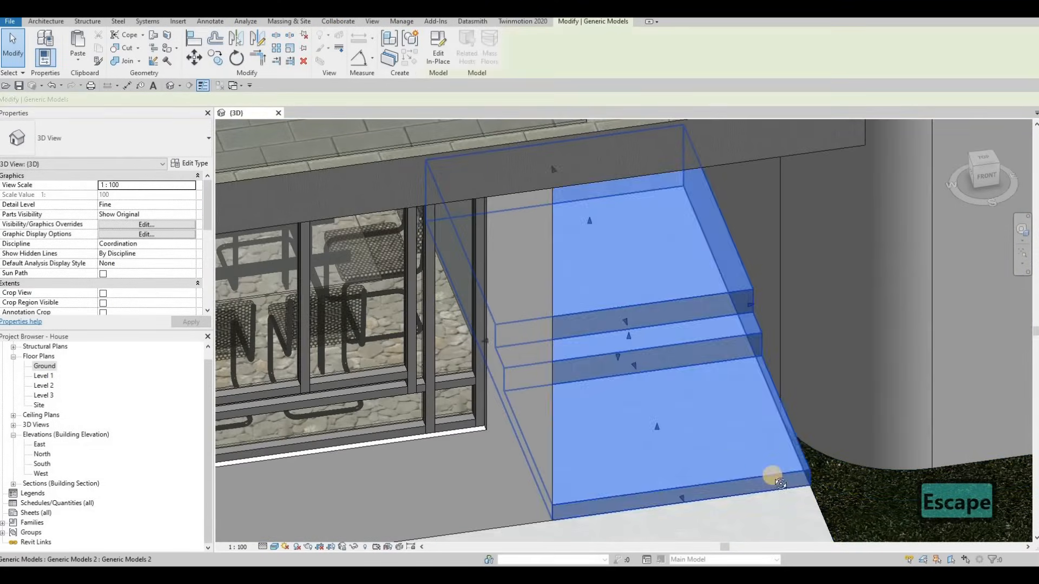
pyautogui.scroll(2, 691, 431)
pyautogui.press('Escape')
pyautogui.click(690, 428)
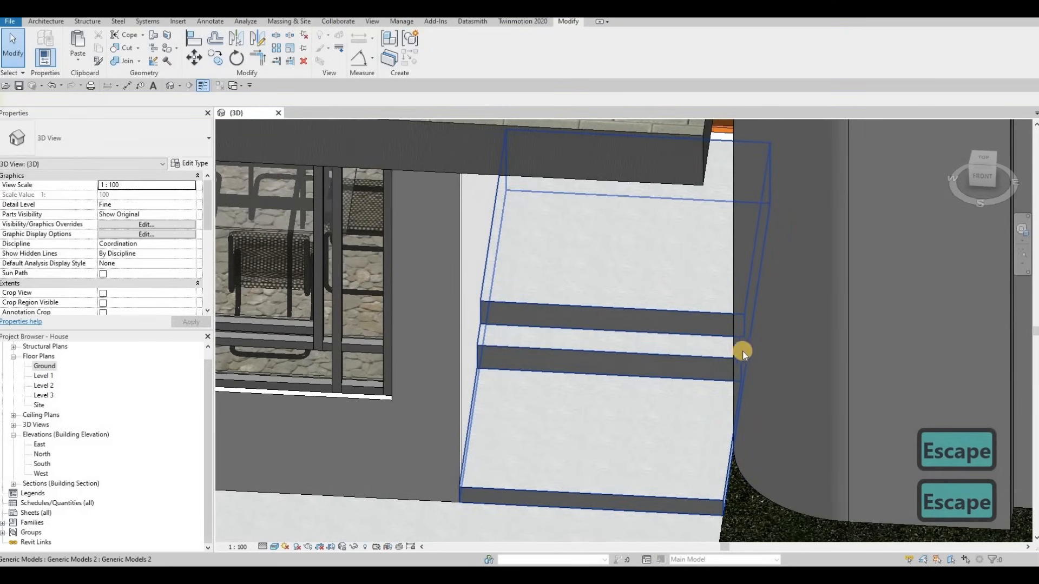
pyautogui.moveTo(779, 331); pyautogui.dragTo(837, 333)
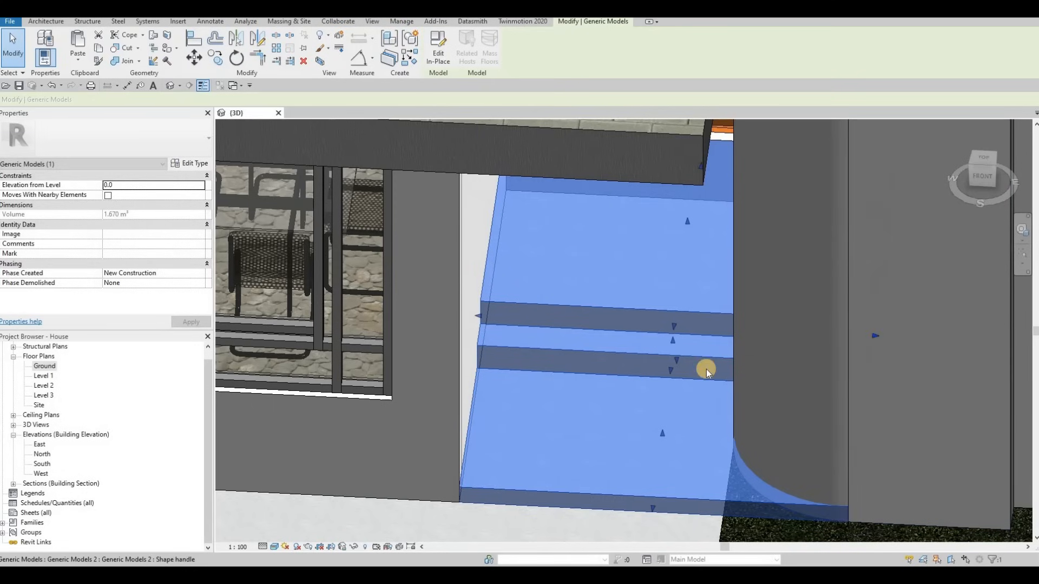
pyautogui.press('Escape')
# Pull the east side of the entrance steps back to its original width beside the door.
pyautogui.moveTo(702, 364); pyautogui.dragTo(804, 382, button='middle')
pyautogui.keyDown('shift'); pyautogui.moveTo(852, 374); pyautogui.dragTo(810, 342, button='middle'); pyautogui.keyUp('shift')
pyautogui.click(898, 320)
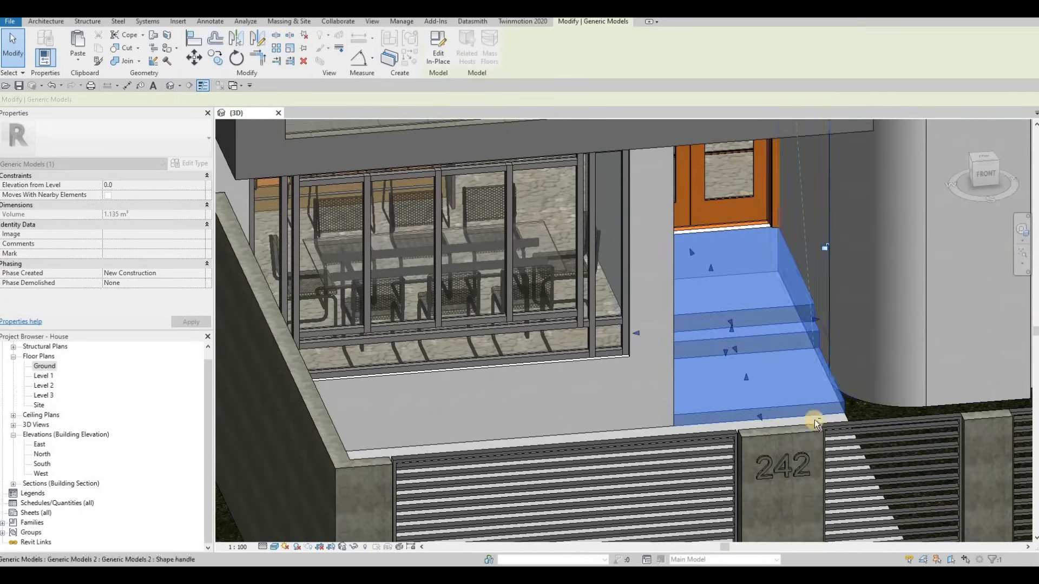
pyautogui.press('Escape')
pyautogui.keyDown('shift'); pyautogui.moveTo(805, 427); pyautogui.dragTo(769, 396, button='middle'); pyautogui.keyUp('shift')
pyautogui.scroll(-4, 760, 398)
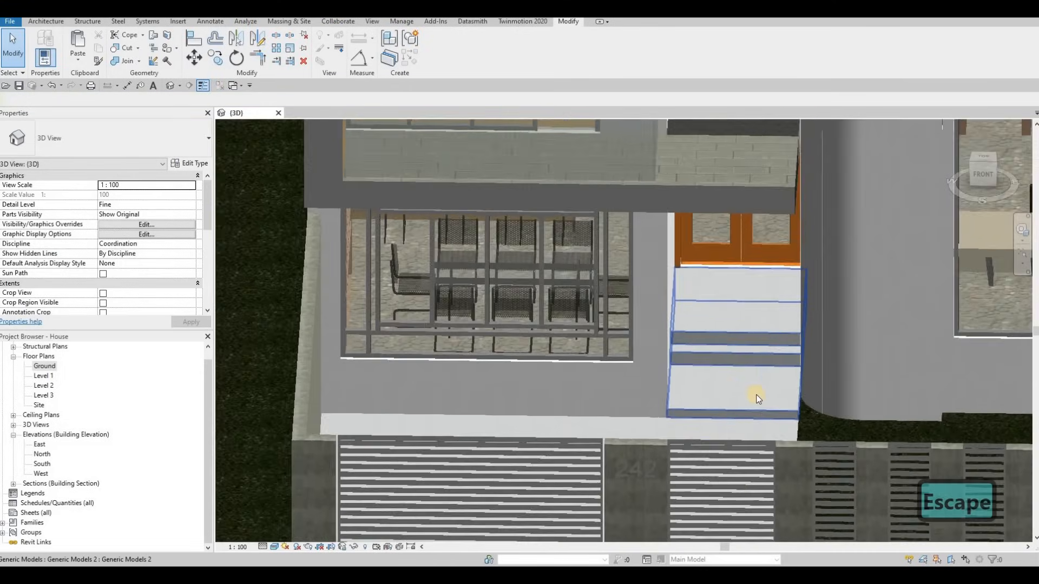
pyautogui.press('Escape')
# Extend the east side of the entrance steps to fill the gap under the curved wall's rounded corner.
pyautogui.scroll(4, 780, 379)
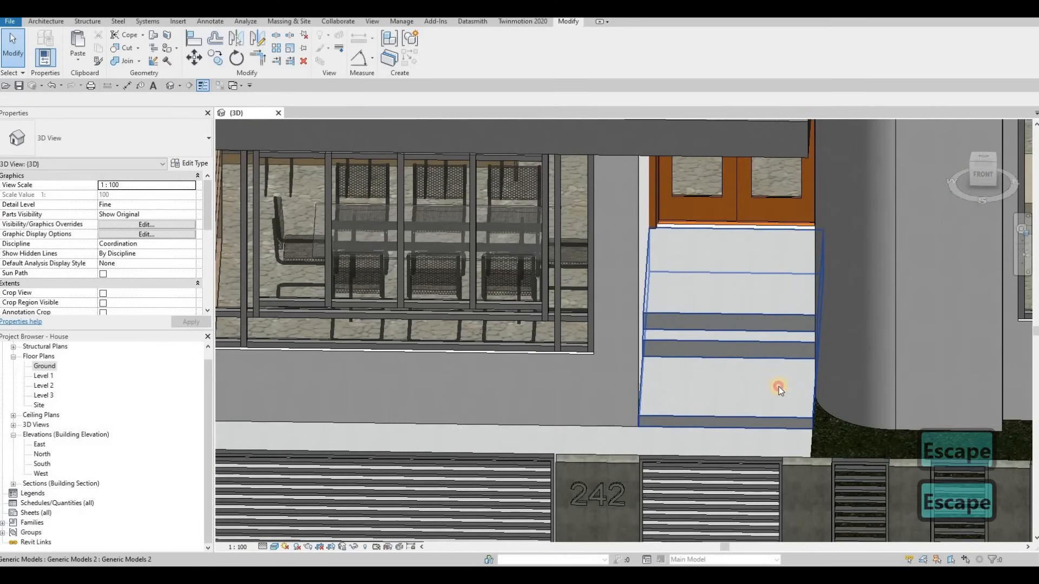
pyautogui.click(821, 331)
pyautogui.scroll(3, 821, 325)
pyautogui.moveTo(879, 332); pyautogui.dragTo(920, 325)
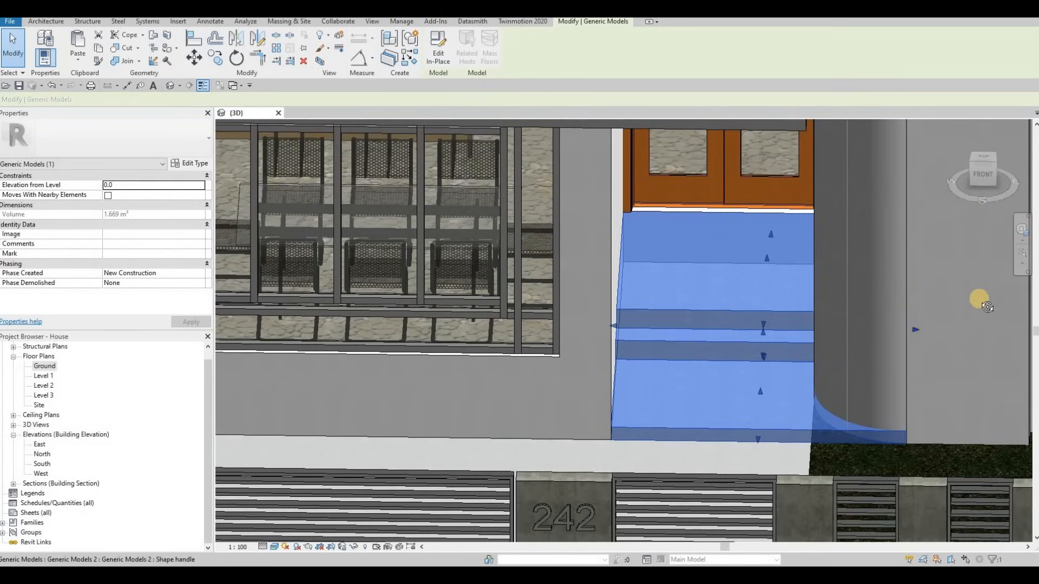
pyautogui.moveTo(920, 326)
pyautogui.keyDown('shift'); pyautogui.mouseDown(button='middle')
pyautogui.moveTo(957, 307)
pyautogui.moveTo(929, 344)
pyautogui.mouseUp(button='middle'); pyautogui.keyUp('shift')
pyautogui.keyDown('shift'); pyautogui.moveTo(473, 340); pyautogui.dragTo(53, 381, button='middle'); pyautogui.keyUp('shift')
# Open the Level 1 floor plan, inspect the entry and curved toilet wall, and return to the 3D view.
pyautogui.doubleClick(44, 376)
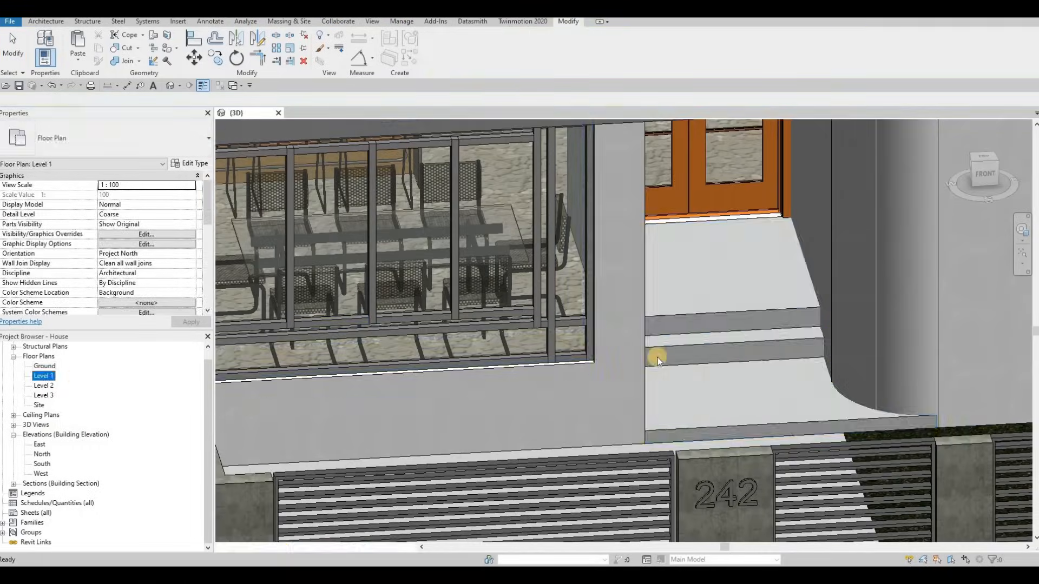
pyautogui.scroll(5, 694, 349)
pyautogui.scroll(4, 693, 349)
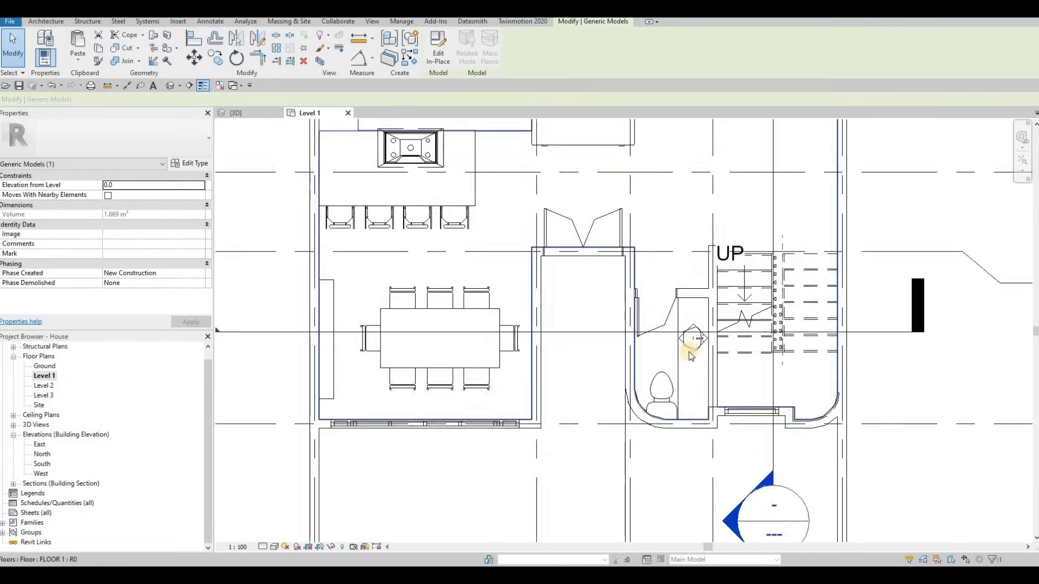
pyautogui.press('Escape')
pyautogui.click(692, 358)
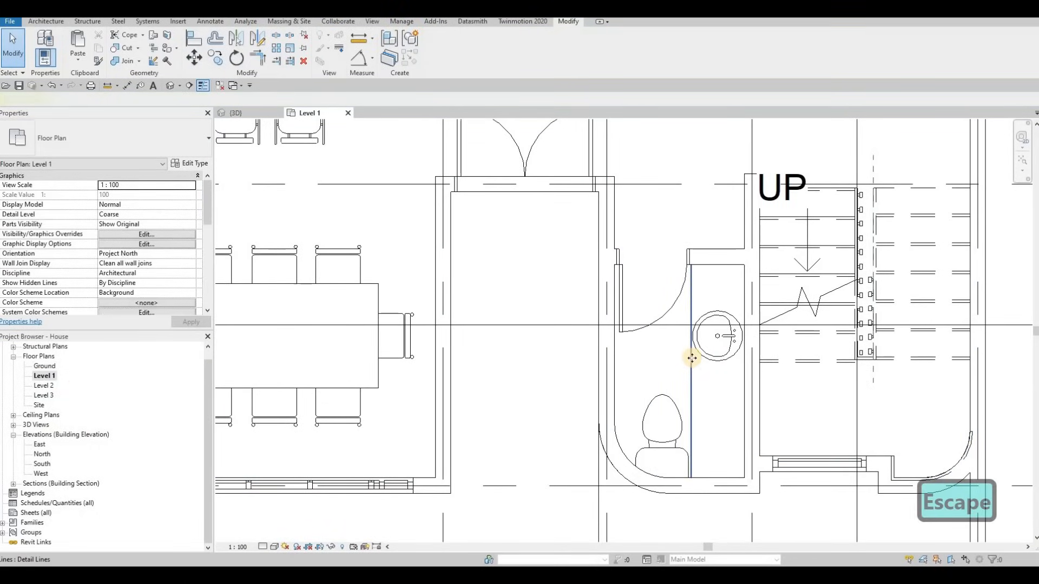
pyautogui.click(687, 364)
pyautogui.press('Escape')
pyautogui.press('Tab')
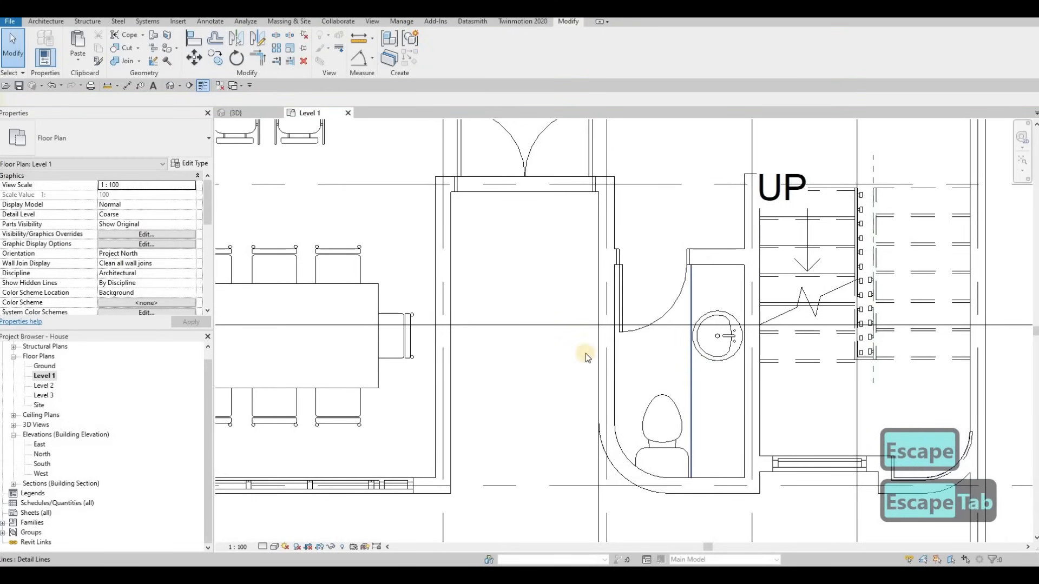
pyautogui.scroll(-4, 584, 353)
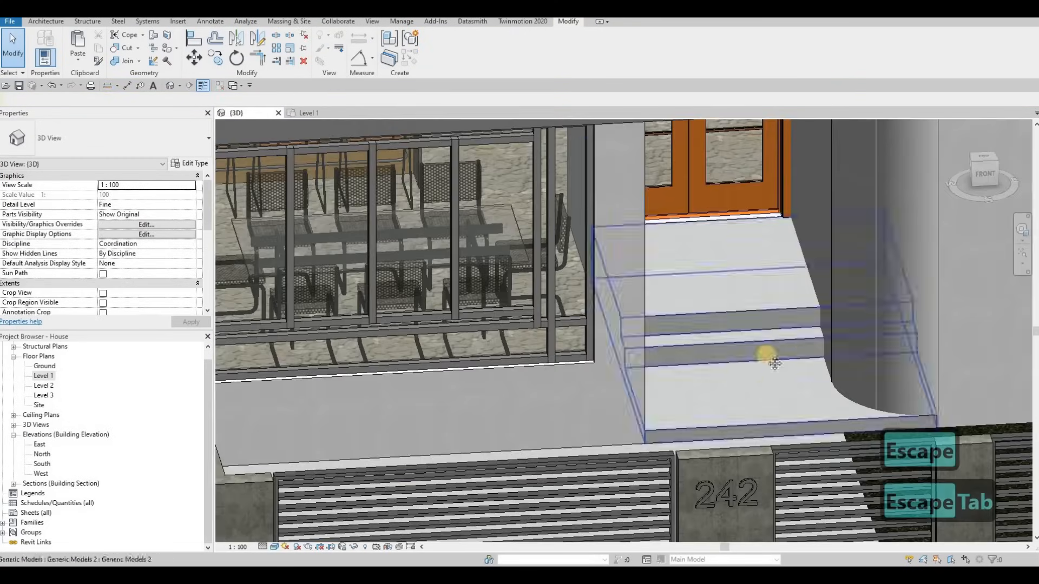
# Adjust the east face of the entrance steps to line up with the end of the wall's curve.
pyautogui.keyDown('shift'); pyautogui.moveTo(863, 424); pyautogui.dragTo(866, 303, button='middle'); pyautogui.keyUp('shift')
pyautogui.press('Escape')
pyautogui.click(865, 300)
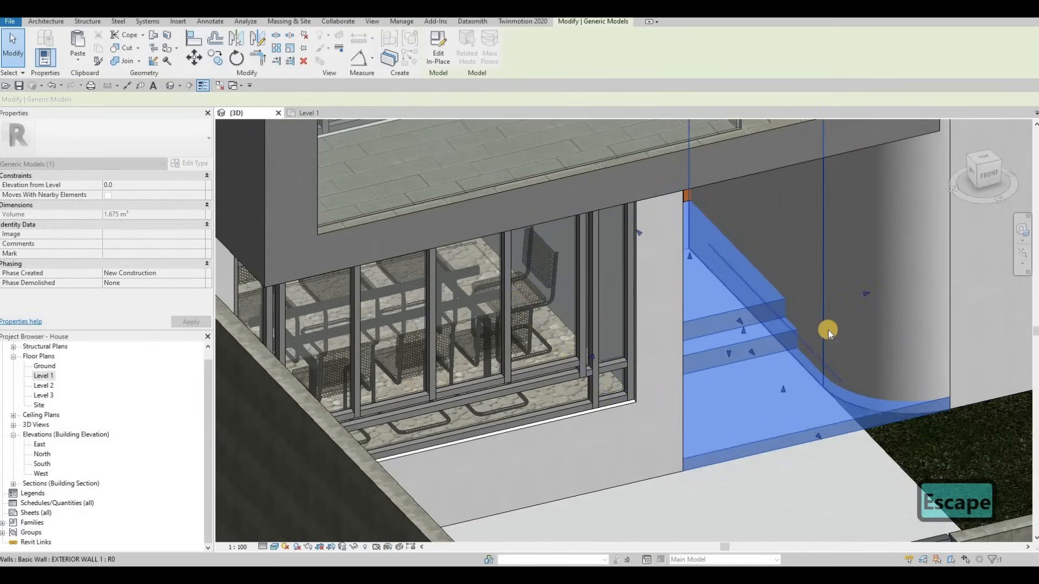
pyautogui.press('Escape')
pyautogui.keyDown('shift'); pyautogui.moveTo(826, 376); pyautogui.dragTo(681, 311, button='middle'); pyautogui.keyUp('shift')
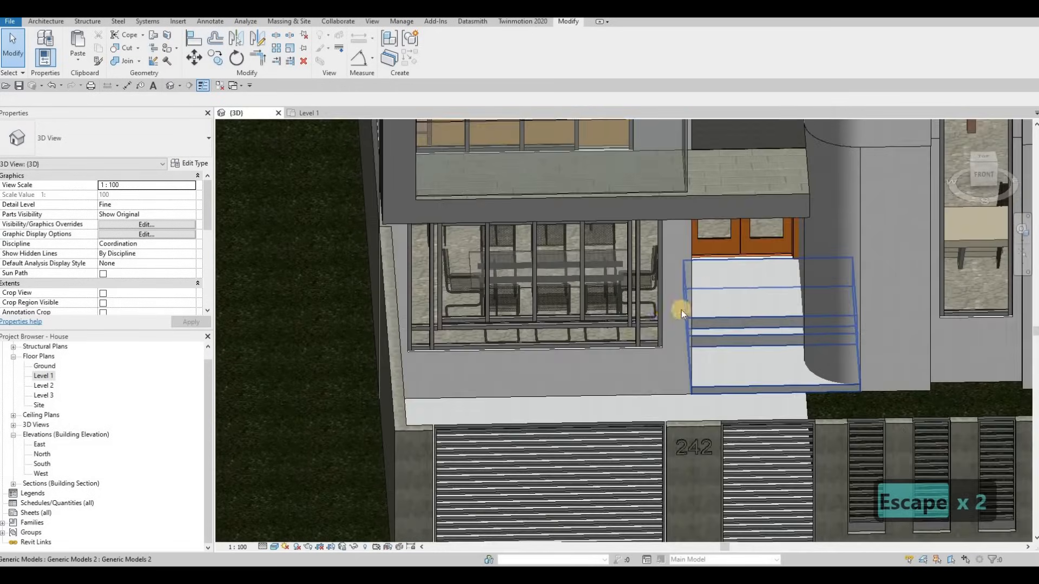
# Examine the widened entrance steps and the ground floor slab between the house front and the gates.
pyautogui.scroll(3, 638, 304)
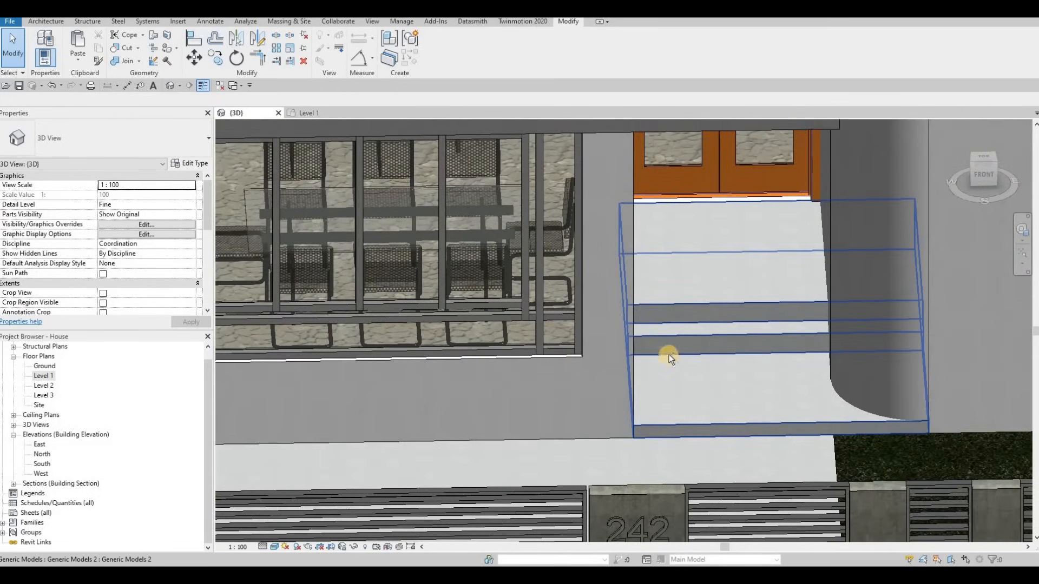
pyautogui.scroll(-5, 669, 355)
pyautogui.keyDown('shift'); pyautogui.moveTo(657, 396); pyautogui.dragTo(714, 427, button='middle'); pyautogui.keyUp('shift')
pyautogui.scroll(5, 620, 387)
pyautogui.click(621, 387)
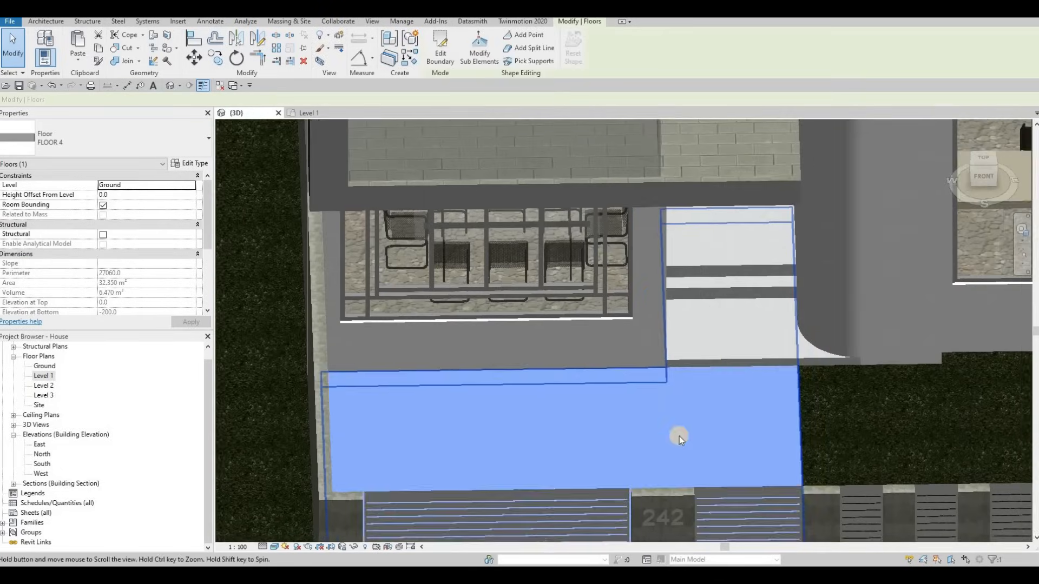
pyautogui.scroll(-4, 677, 436)
pyautogui.press('Escape')
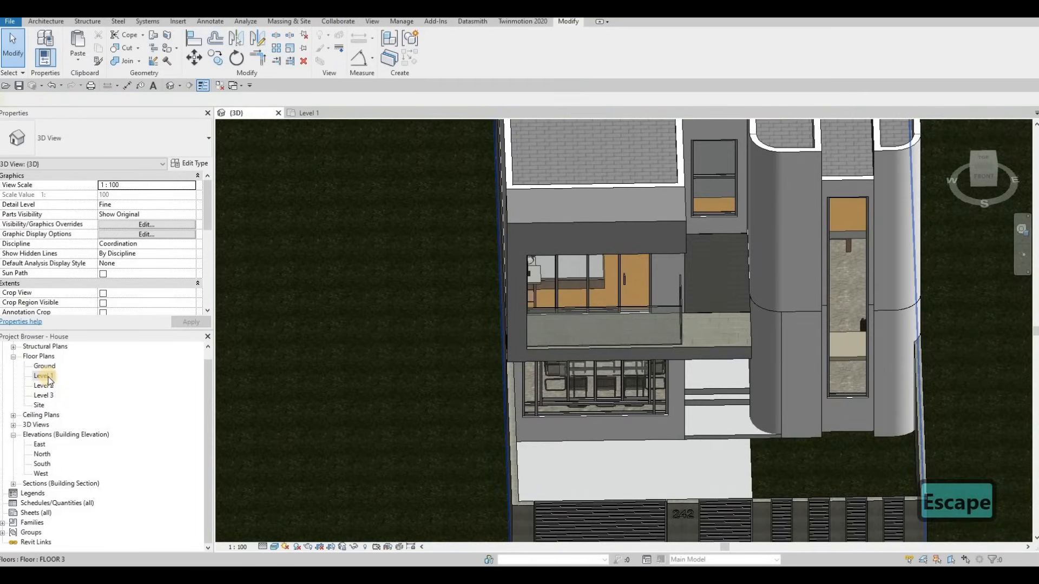
# Open the Level 1 ceiling plan and slightly reposition the pot light at the west end of the front canopy.
pyautogui.doubleClick(48, 379)
pyautogui.scroll(-2, 467, 371)
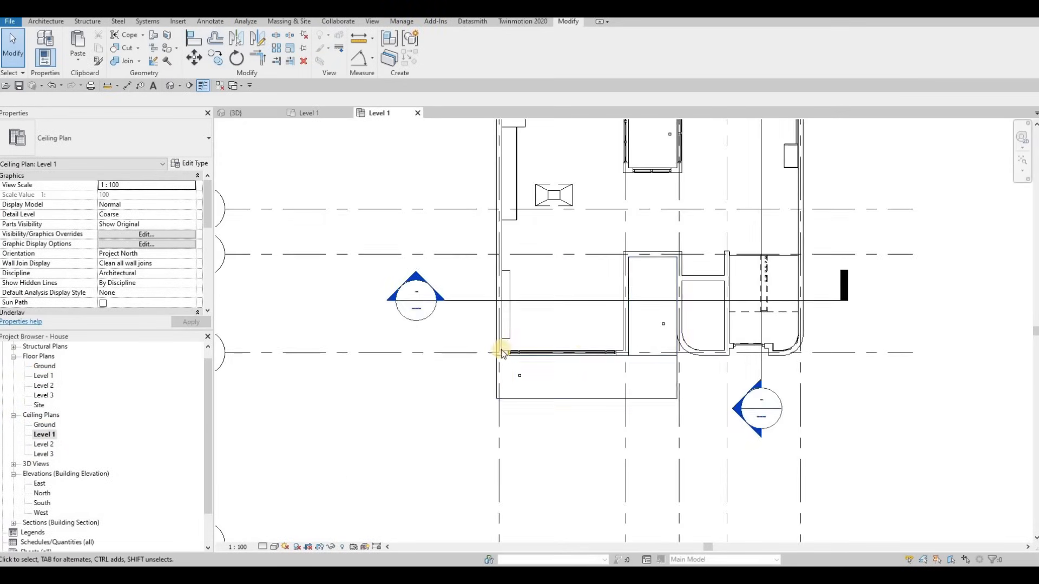
pyautogui.scroll(3, 501, 350)
pyautogui.press('Escape')
pyautogui.scroll(3, 632, 341)
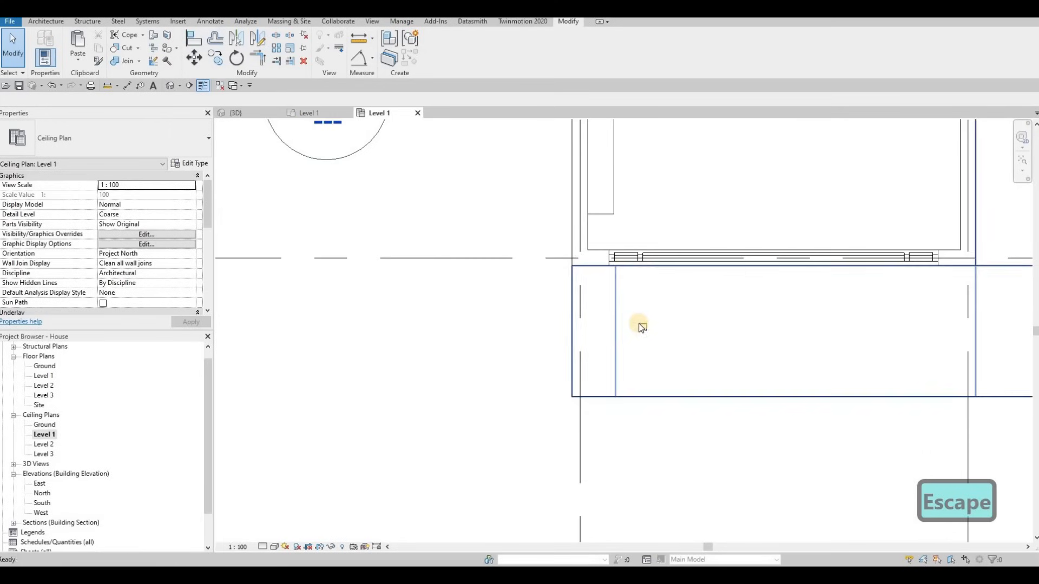
pyautogui.click(625, 327)
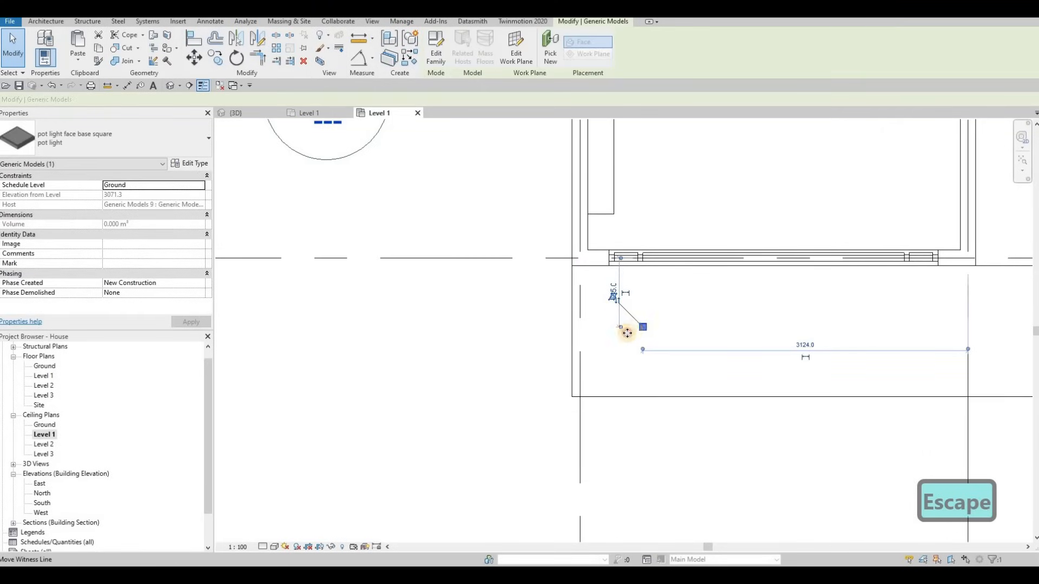
pyautogui.moveTo(625, 335); pyautogui.dragTo(655, 347)
pyautogui.scroll(-2, 636, 345)
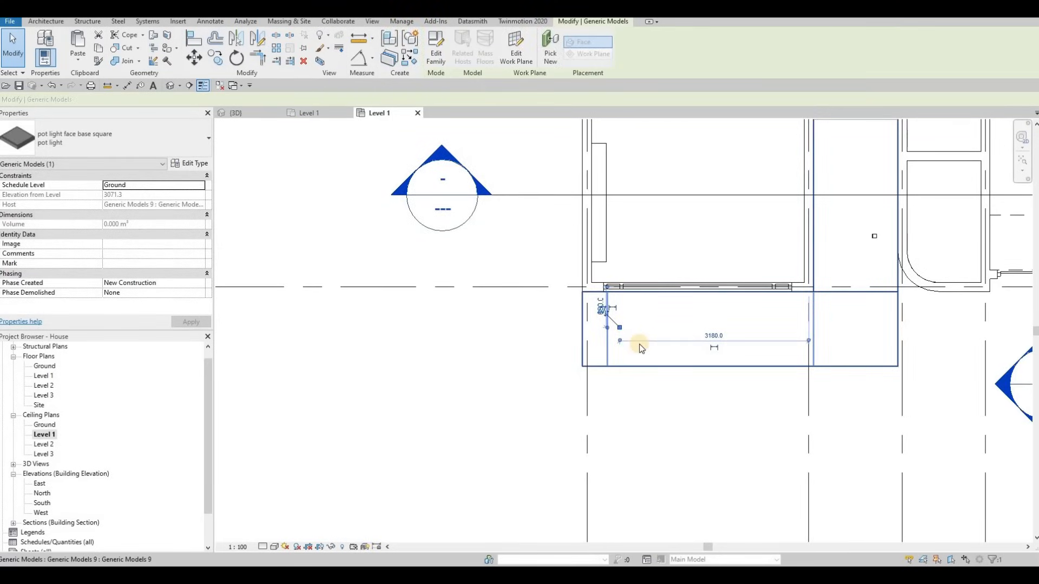
# Copy the canopy's west pot light 1000 mm horizontally toward the entrance.
pyautogui.press('m')
pyautogui.press('v')
pyautogui.click(620, 328)
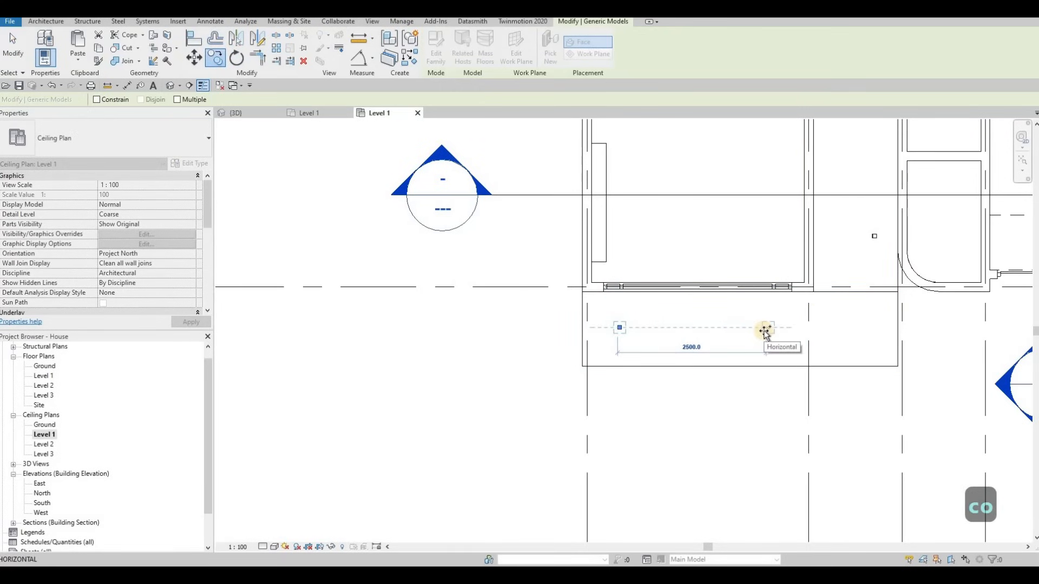
pyautogui.write('1000')
pyautogui.press('Return')
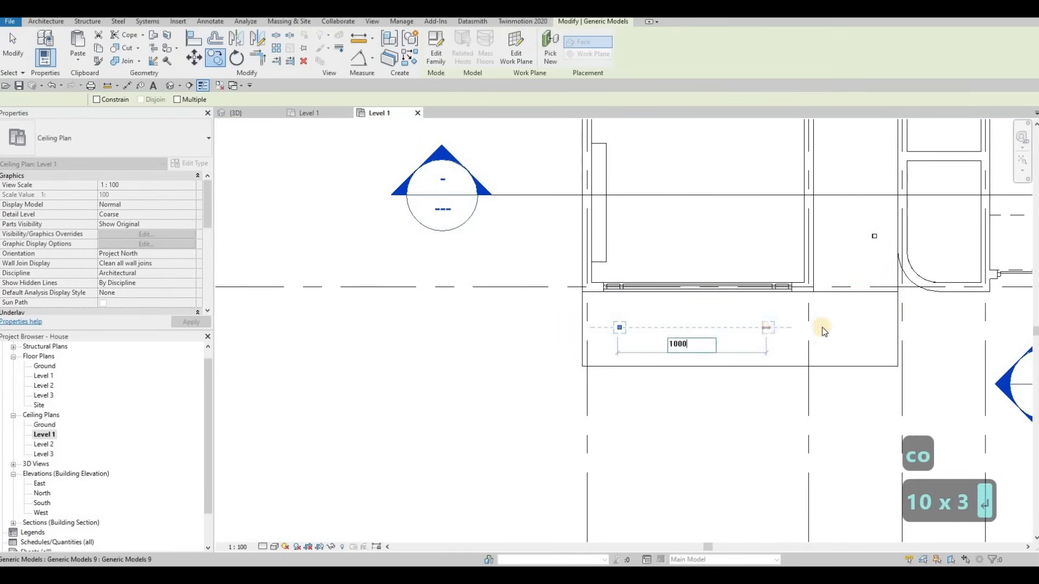
# Copy the second canopy pot light eastward three times at 1000 mm spacing to complete the front row.
pyautogui.press('c')
pyautogui.press('o')
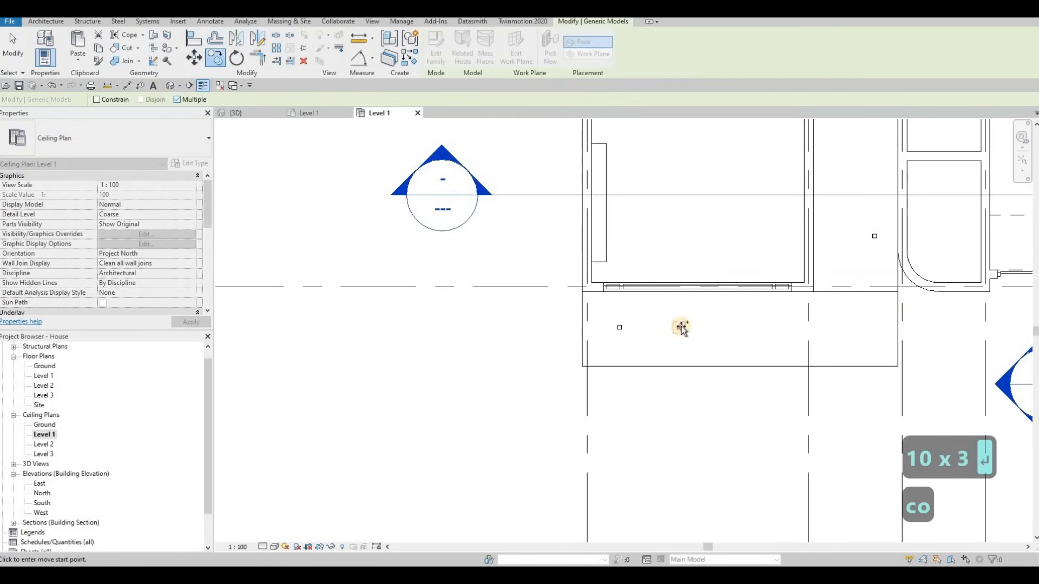
pyautogui.click(837, 329)
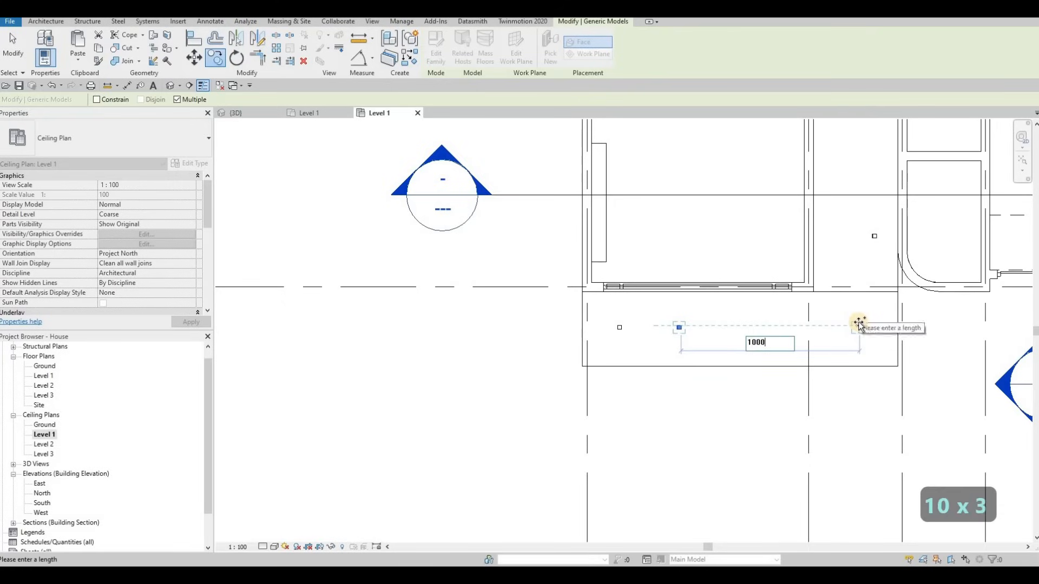
pyautogui.write('1000')
pyautogui.press('Return')
pyautogui.write('1000')
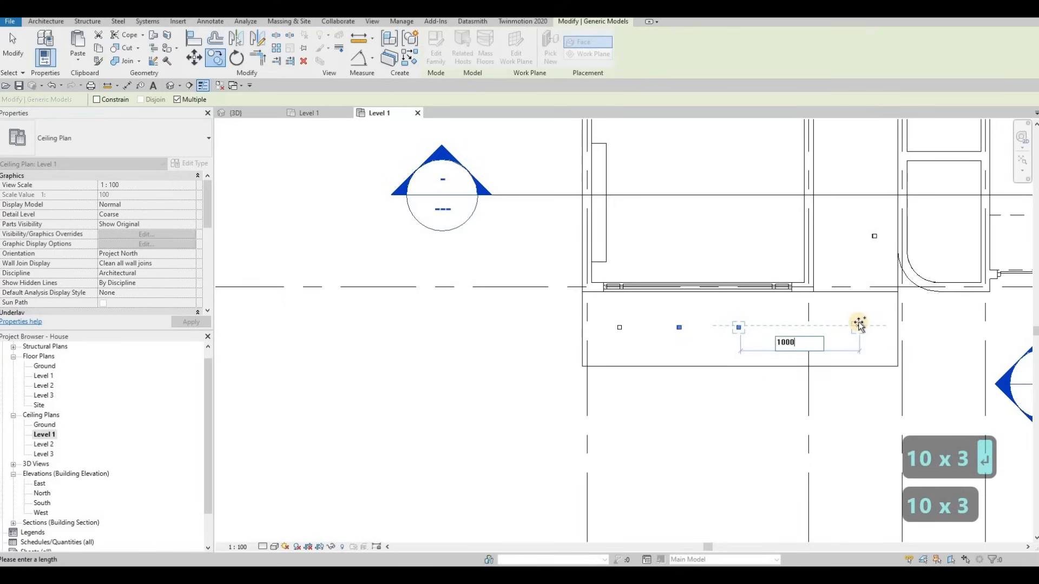
pyautogui.press('Return')
pyautogui.write('1')
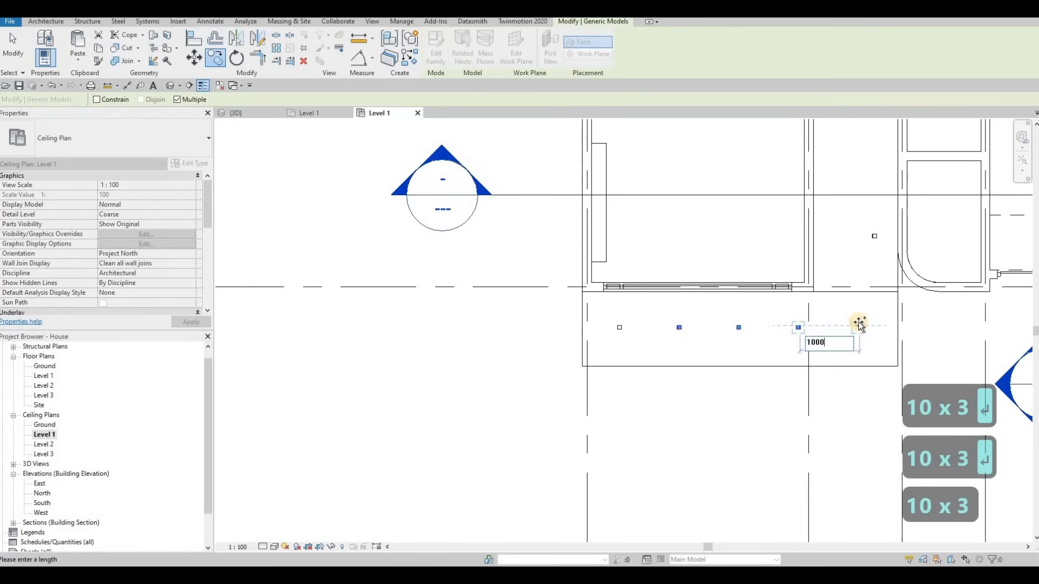
pyautogui.write('000')
pyautogui.press('Return')
pyautogui.press('Escape')
pyautogui.press('Escape')
pyautogui.press('Escape')
pyautogui.scroll(-3, 833, 282)
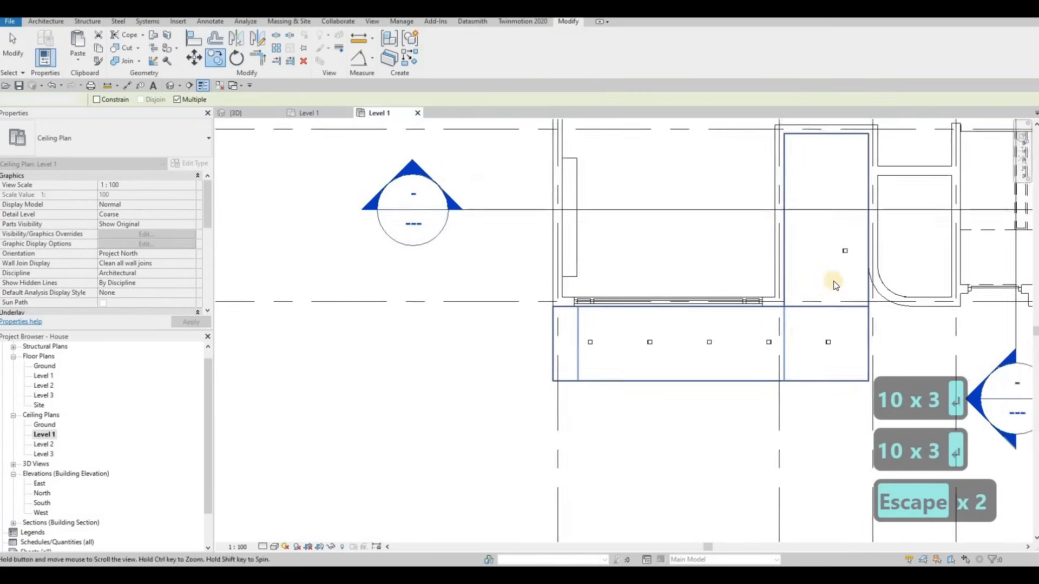
# Align the entrance passage's pot light with the vertical centre of the easternmost canopy pot light.
pyautogui.press('a')
pyautogui.press('l')
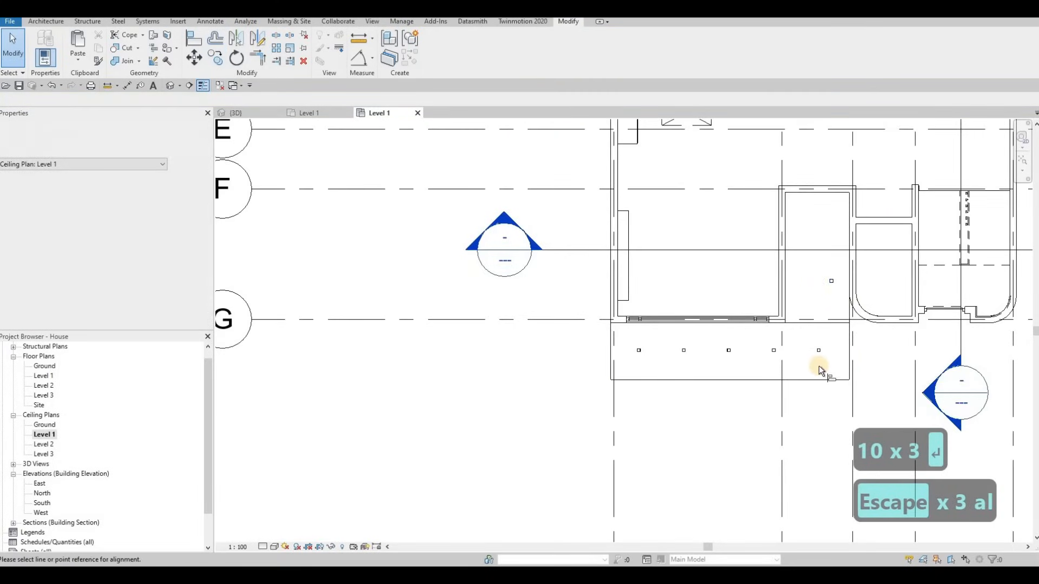
pyautogui.scroll(3, 819, 346)
pyautogui.click(843, 222)
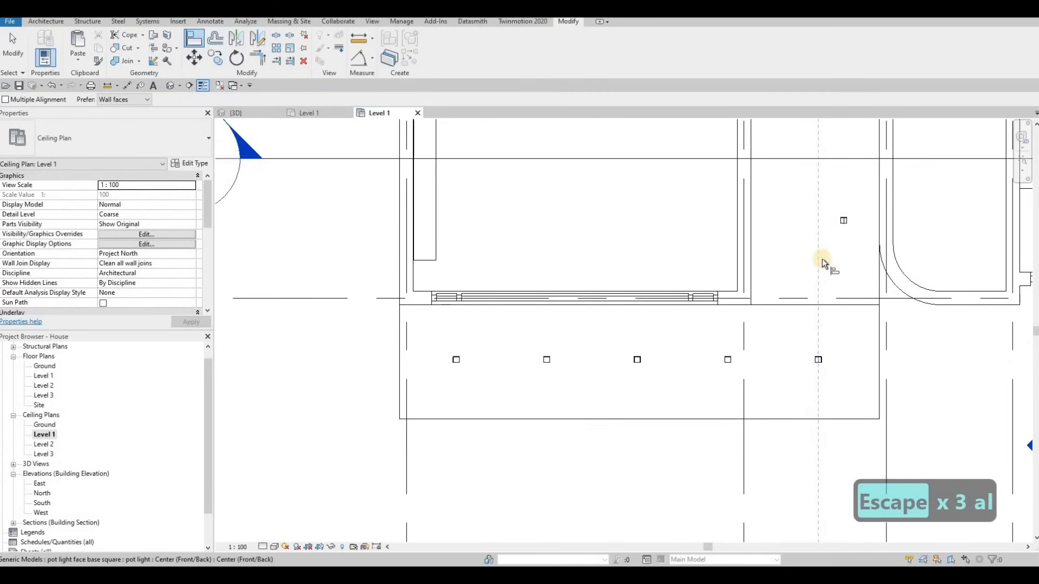
pyautogui.press('Escape')
pyautogui.press('Escape')
pyautogui.press('Escape')
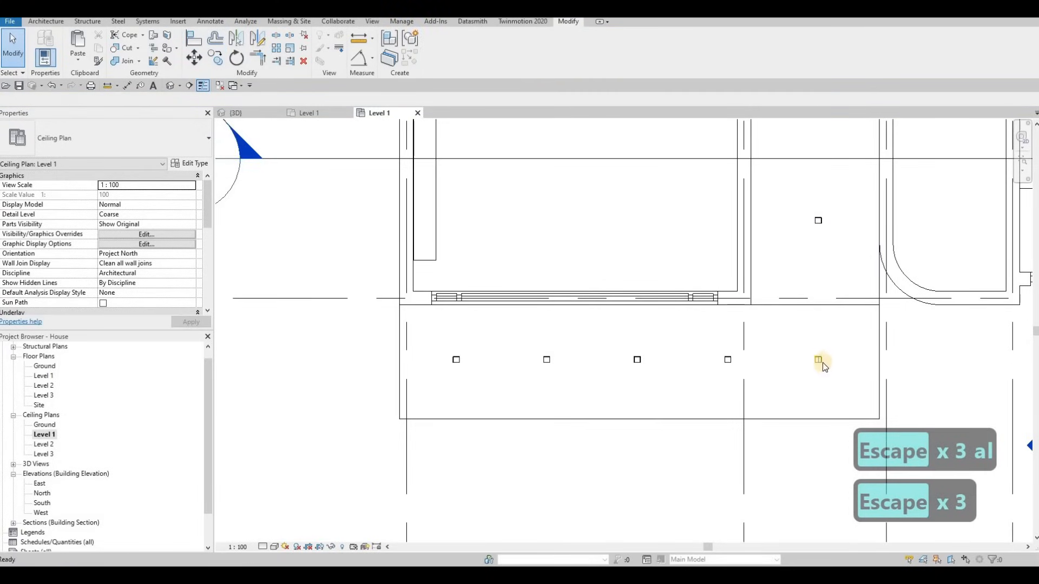
# Try to copy the easternmost canopy pot light 1000 mm north into the entrance passage.
pyautogui.click(819, 359)
pyautogui.press('c')
pyautogui.press('o')
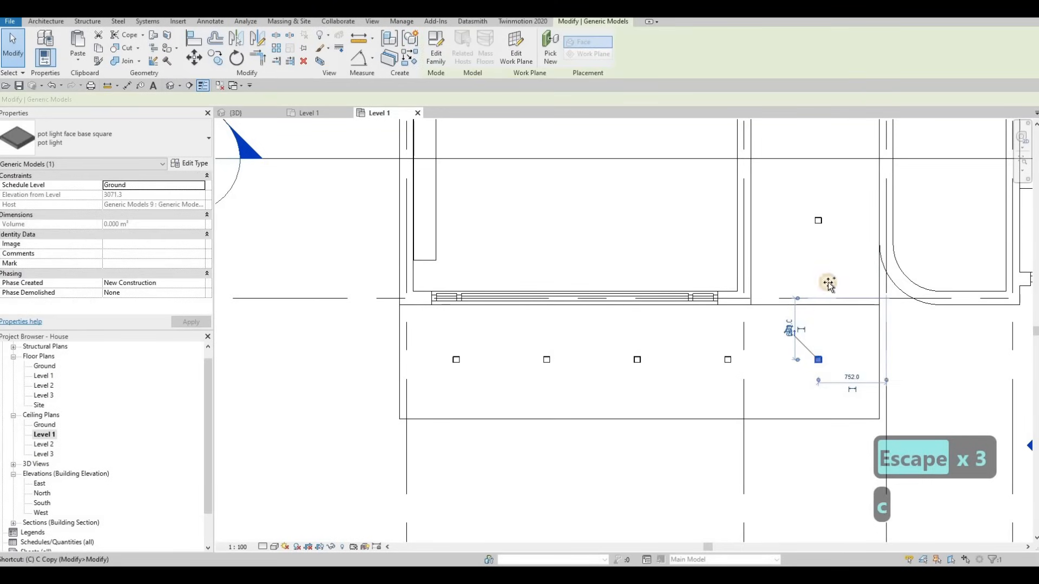
pyautogui.click(819, 359)
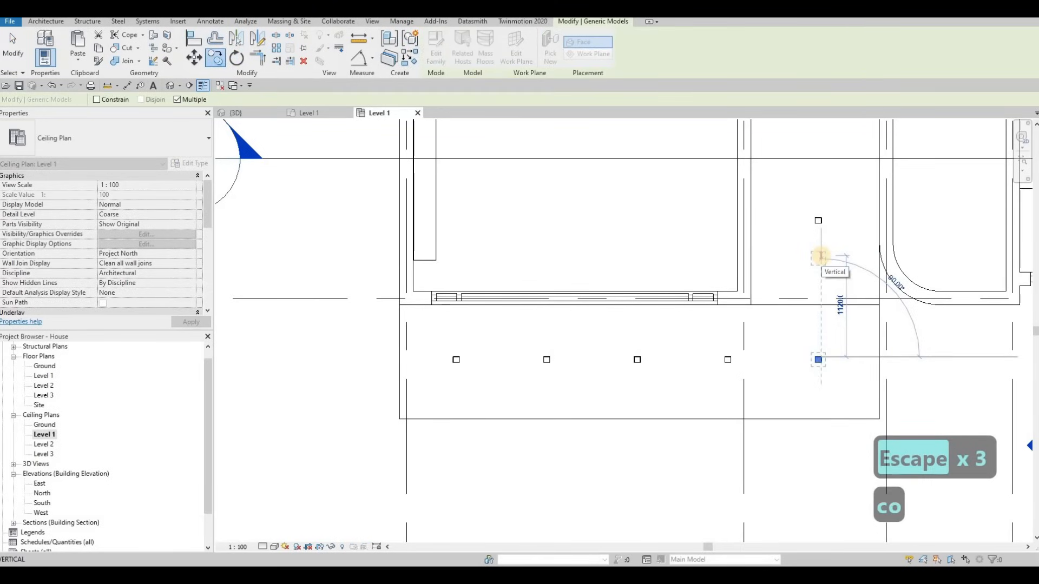
pyautogui.write('1000')
pyautogui.press('Return')
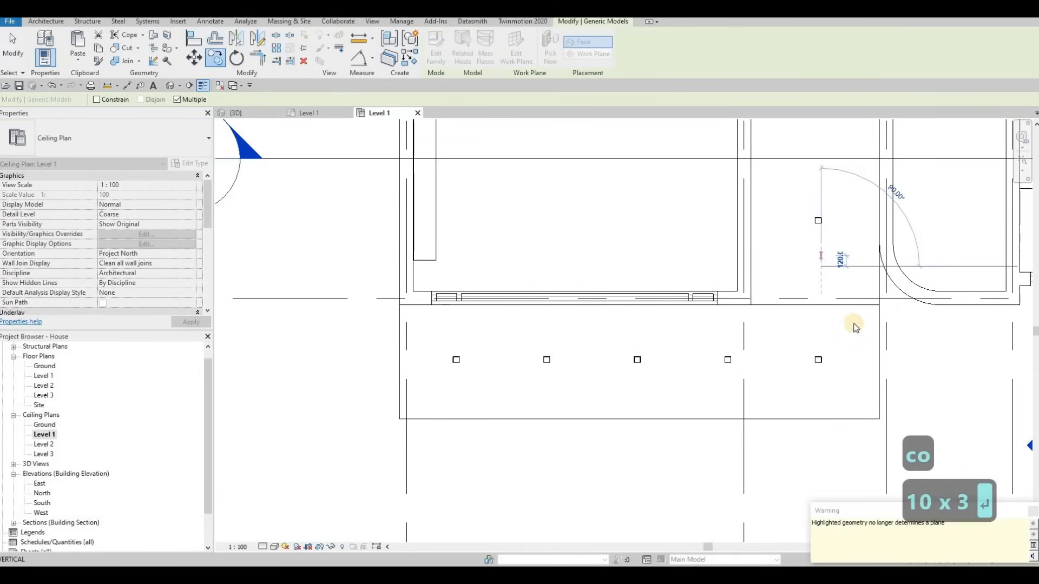
pyautogui.hotkey('ctrl', 'z')
pyautogui.press('Escape')
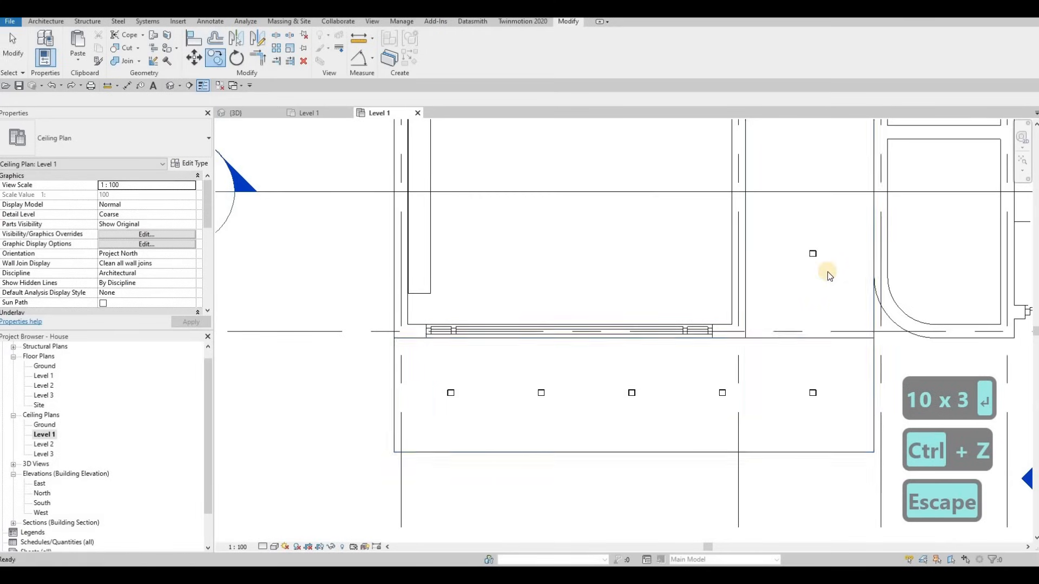
# Draw a 1000 mm vertical detail line north from the easternmost canopy pot light as a spacing guide.
pyautogui.scroll(1, 810, 252)
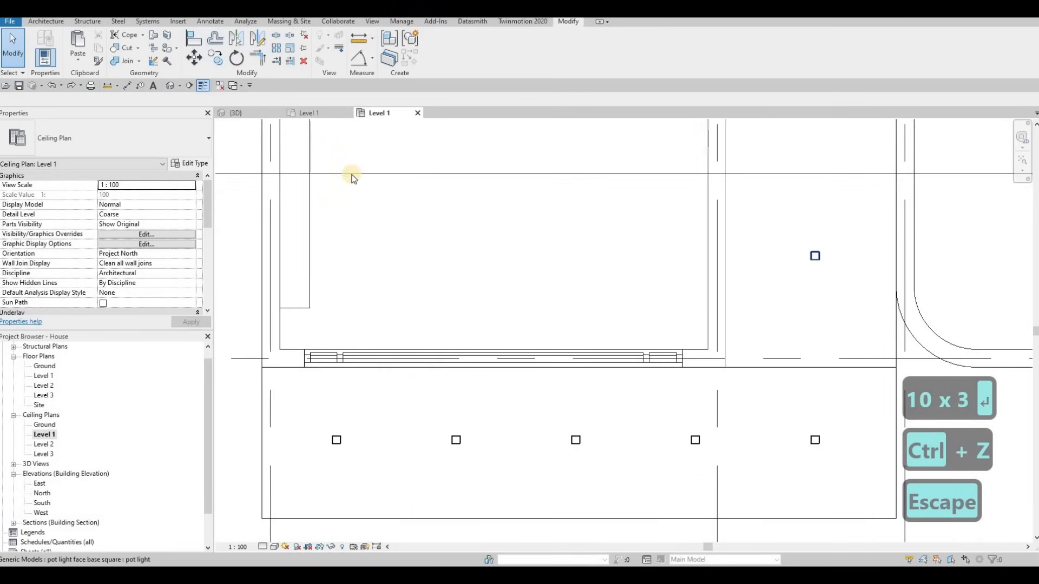
pyautogui.click(210, 21)
pyautogui.click(223, 46)
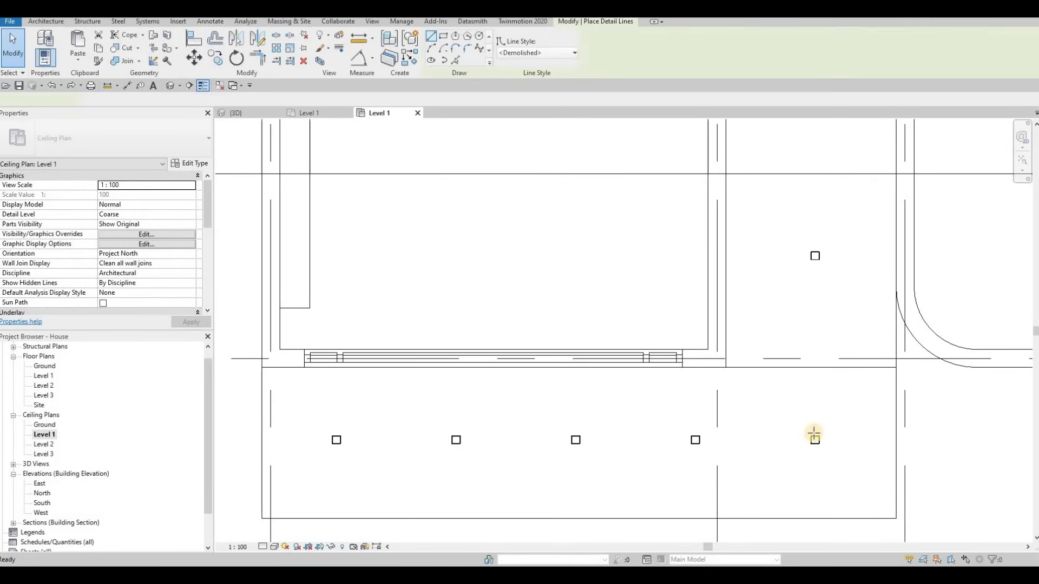
pyautogui.click(807, 314)
pyautogui.press('Escape')
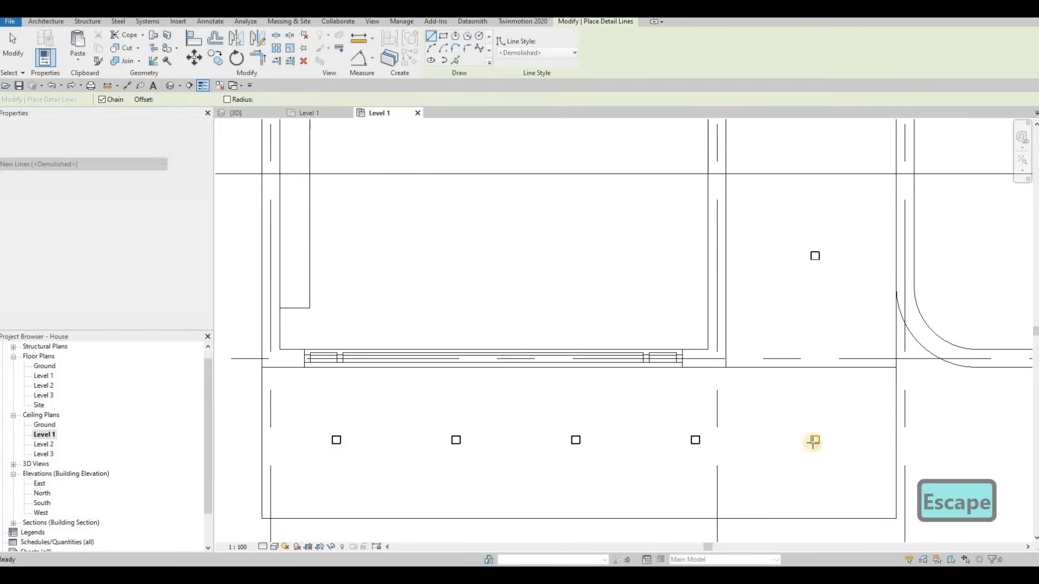
pyautogui.scroll(2, 814, 438)
pyautogui.click(815, 377)
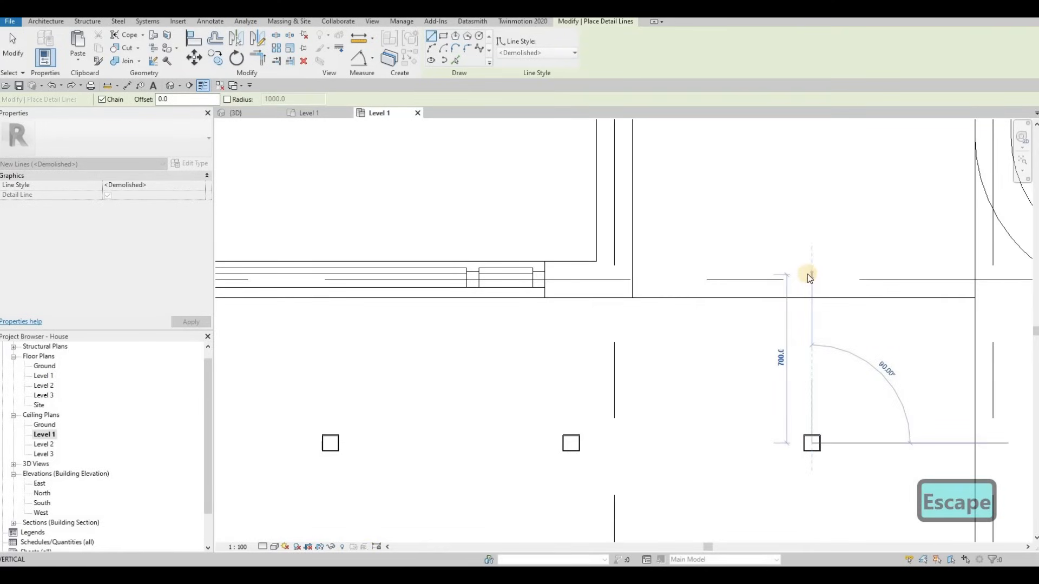
pyautogui.write('1000')
pyautogui.press('Return')
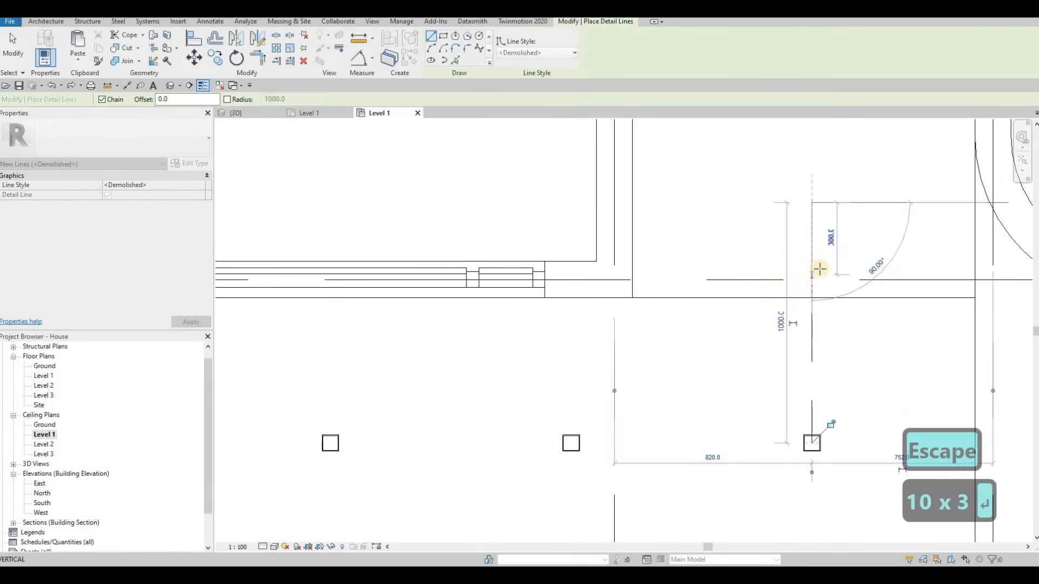
pyautogui.press('Escape')
pyautogui.press('Escape')
pyautogui.scroll(-2, 780, 210)
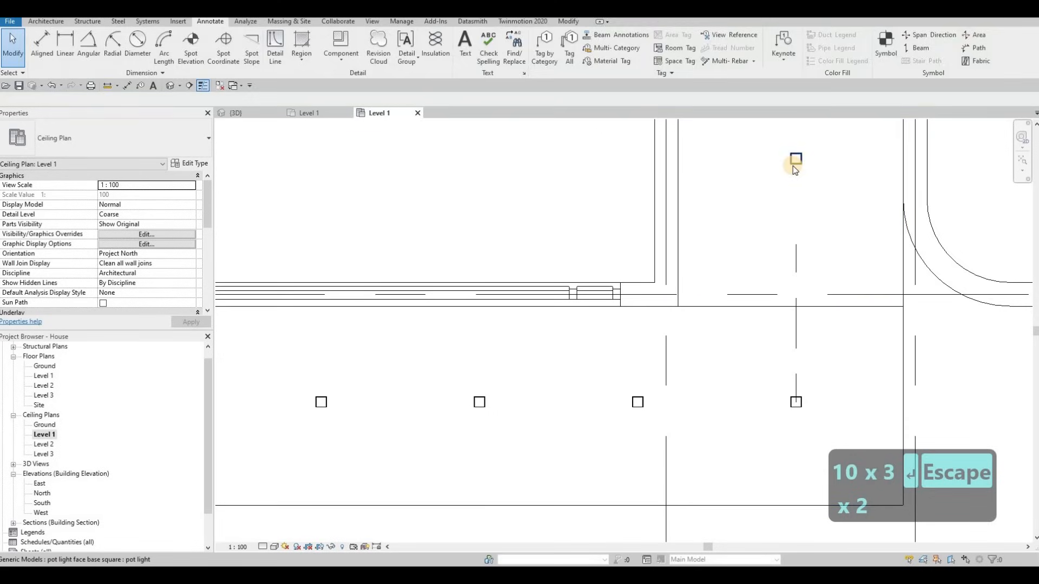
# Move the entrance passage's pot light to the north end of the guide line and delete the line.
pyautogui.click(794, 161)
pyautogui.press('m')
pyautogui.press('v')
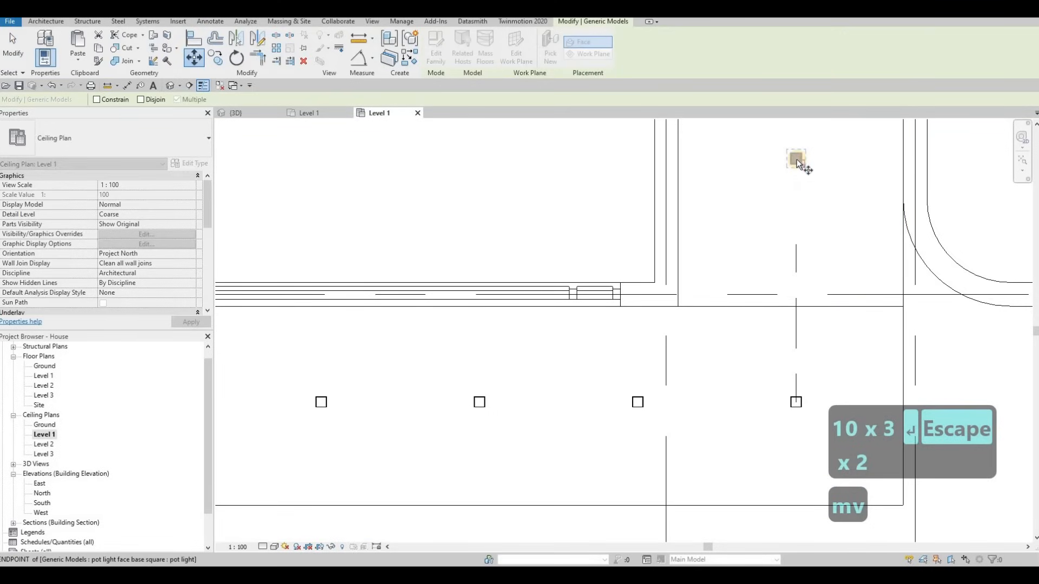
pyautogui.click(796, 160)
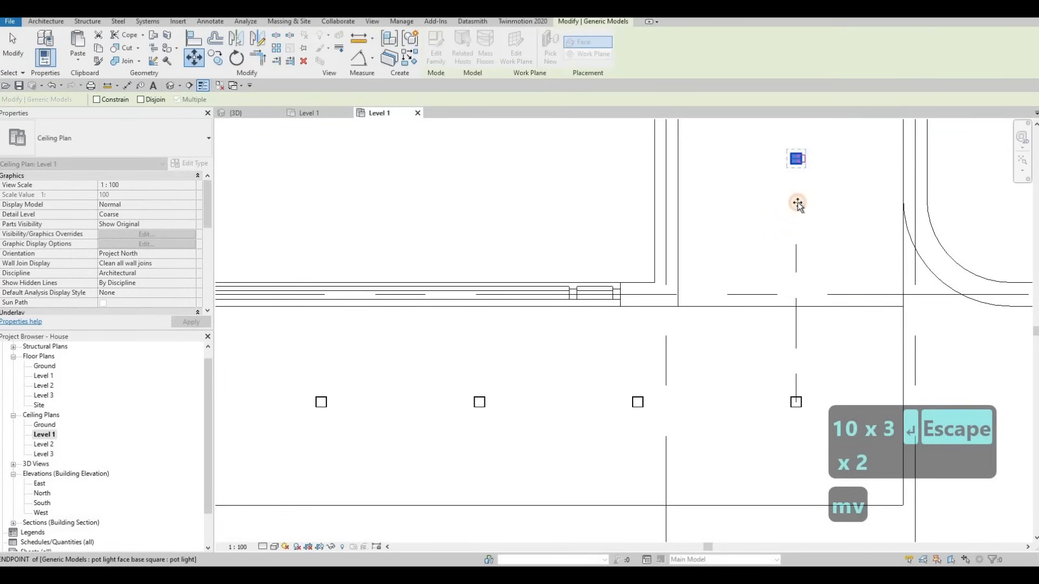
pyautogui.click(798, 273)
pyautogui.press('Escape')
pyautogui.press('Escape')
pyautogui.press('Escape')
pyautogui.click(797, 271)
pyautogui.press('Delete')
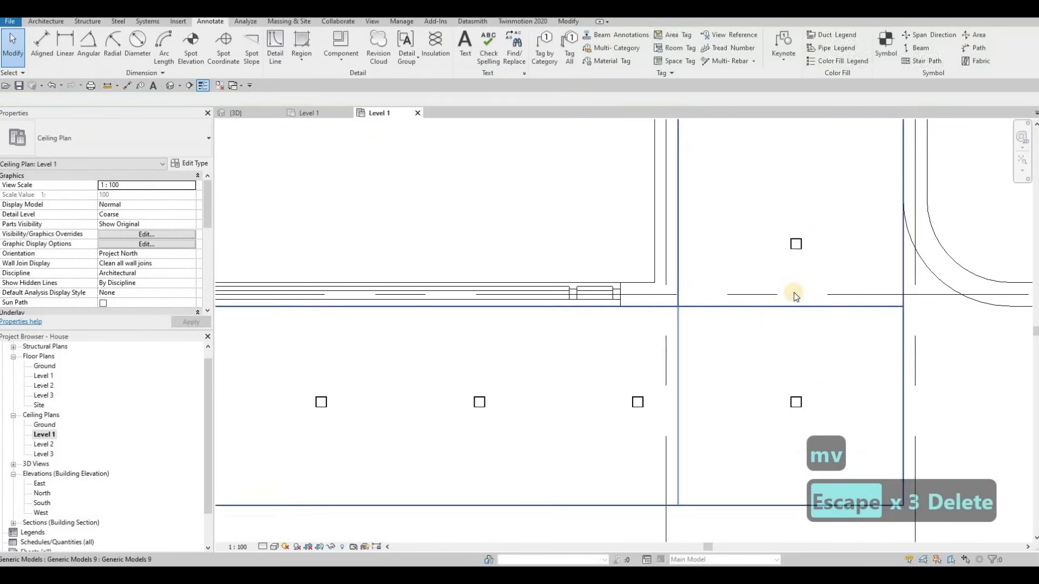
pyautogui.scroll(-3, 796, 297)
pyautogui.press('Escape')
pyautogui.press('Escape')
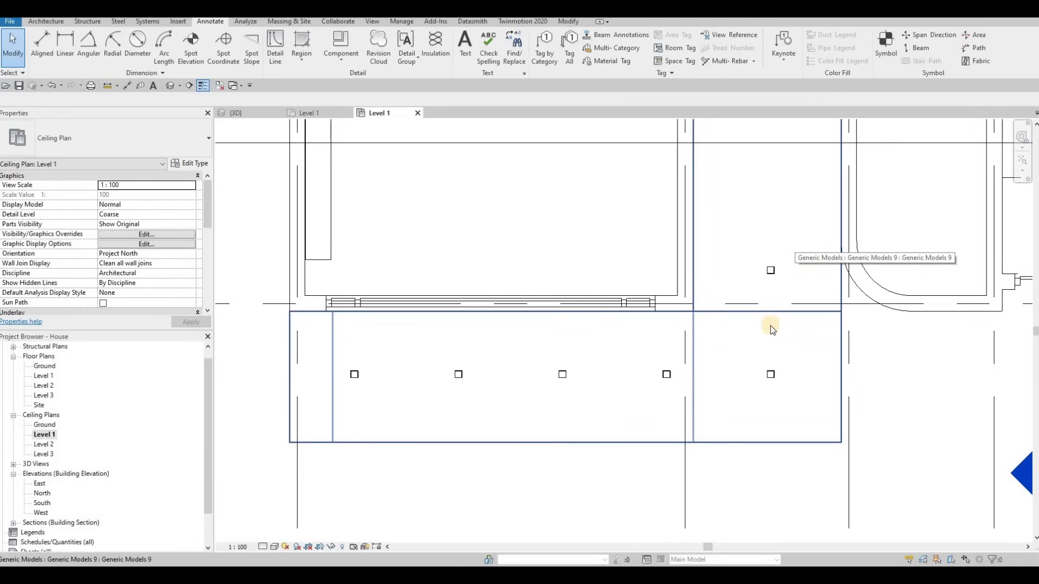
# Copy the entrance passage's pot light northward twice at 1000 mm spacing.
pyautogui.moveTo(769, 299); pyautogui.dragTo(766, 325, button='middle')
pyautogui.press('Escape')
pyautogui.press('Escape')
pyautogui.click(769, 299)
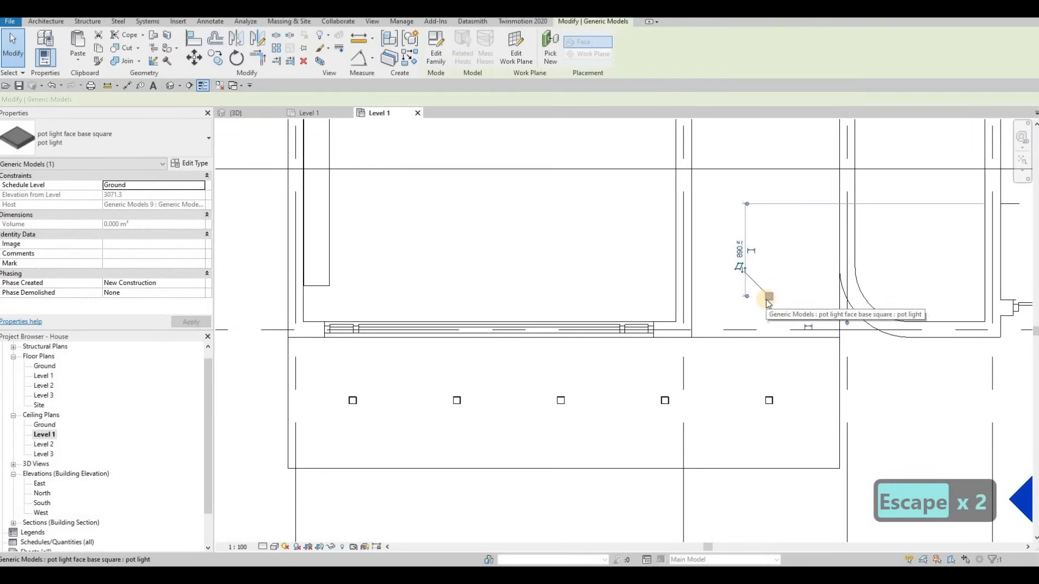
pyautogui.press('c')
pyautogui.press('o')
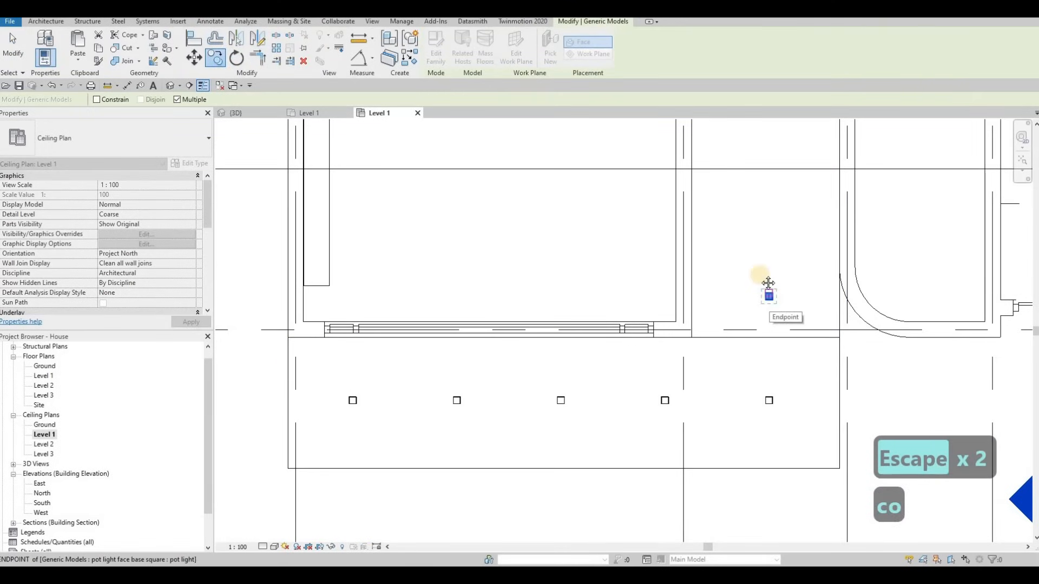
pyautogui.click(768, 291)
pyautogui.moveTo(768, 211); pyautogui.dragTo(760, 334, button='middle')
pyautogui.scroll(-1, 759, 337)
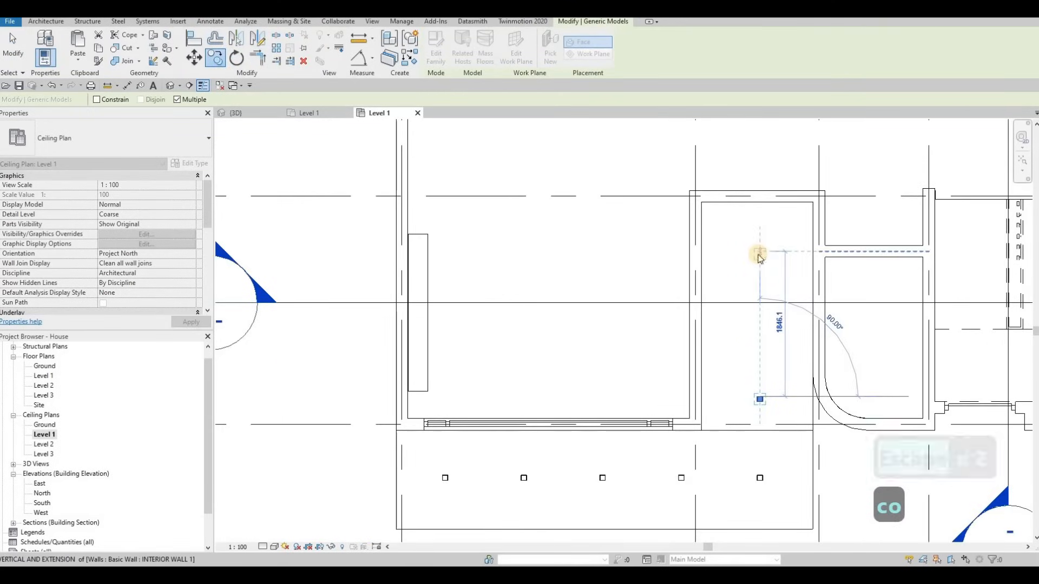
pyautogui.write('1000')
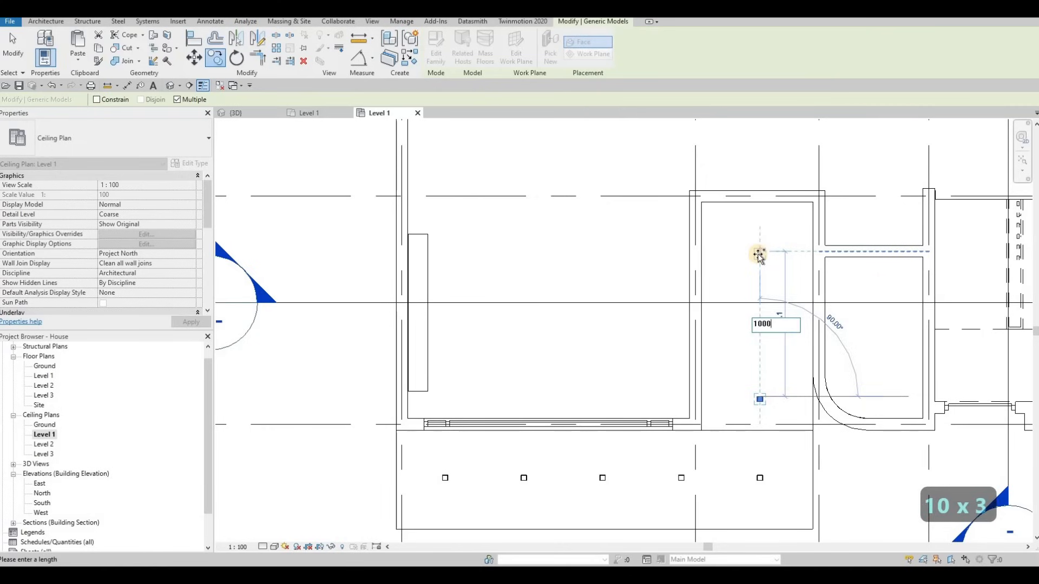
pyautogui.press('Return')
pyautogui.write('100')
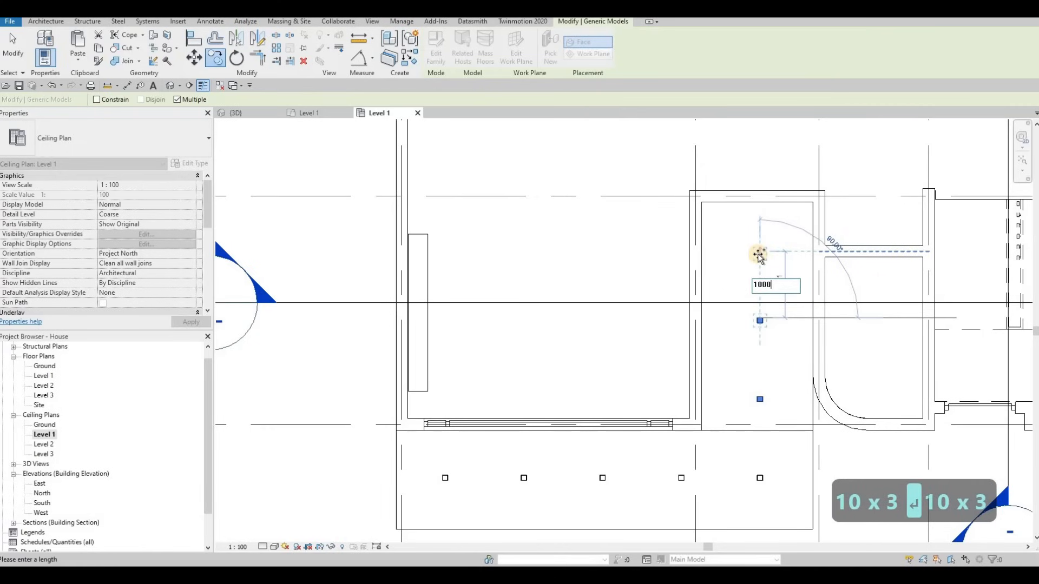
pyautogui.write('0')
pyautogui.press('Return')
pyautogui.press('Escape')
pyautogui.press('Escape')
pyautogui.scroll(-2, 758, 302)
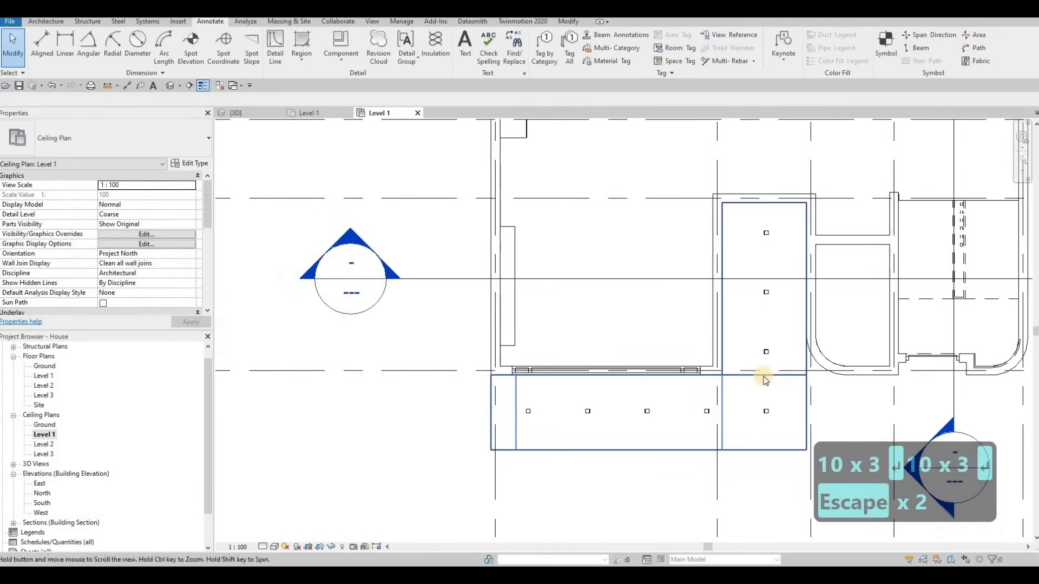
# Copy the north-south column of four pot lights horizontally a short distance west within the entrance passage.
pyautogui.moveTo(752, 379); pyautogui.dragTo(755, 366, button='middle')
pyautogui.moveTo(756, 193); pyautogui.dragTo(756, 172, button='middle')
pyautogui.press('Escape')
pyautogui.moveTo(751, 186); pyautogui.dragTo(781, 356)
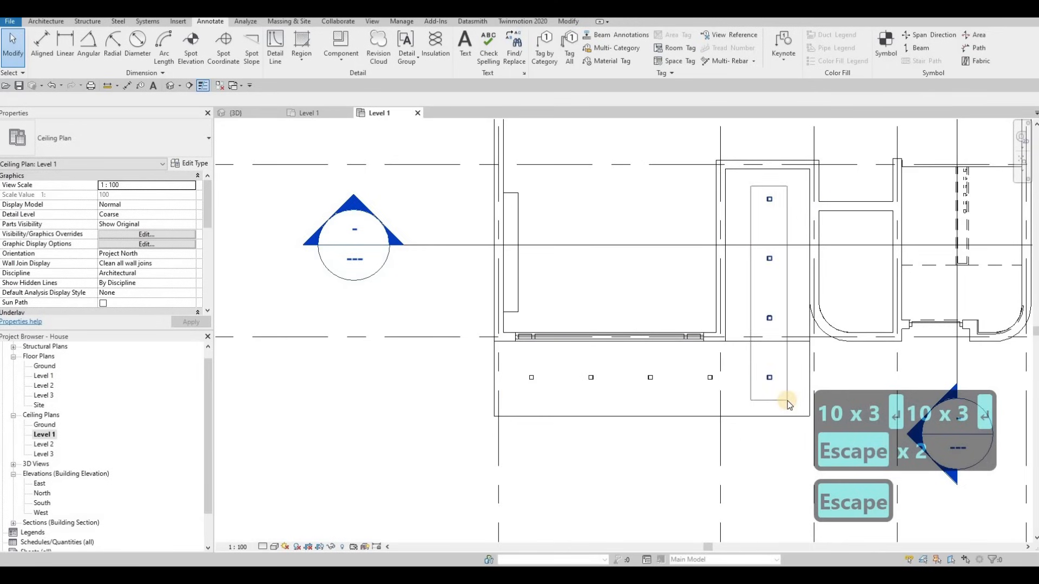
pyautogui.moveTo(788, 405); pyautogui.dragTo(789, 405)
pyautogui.press('c')
pyautogui.press('o')
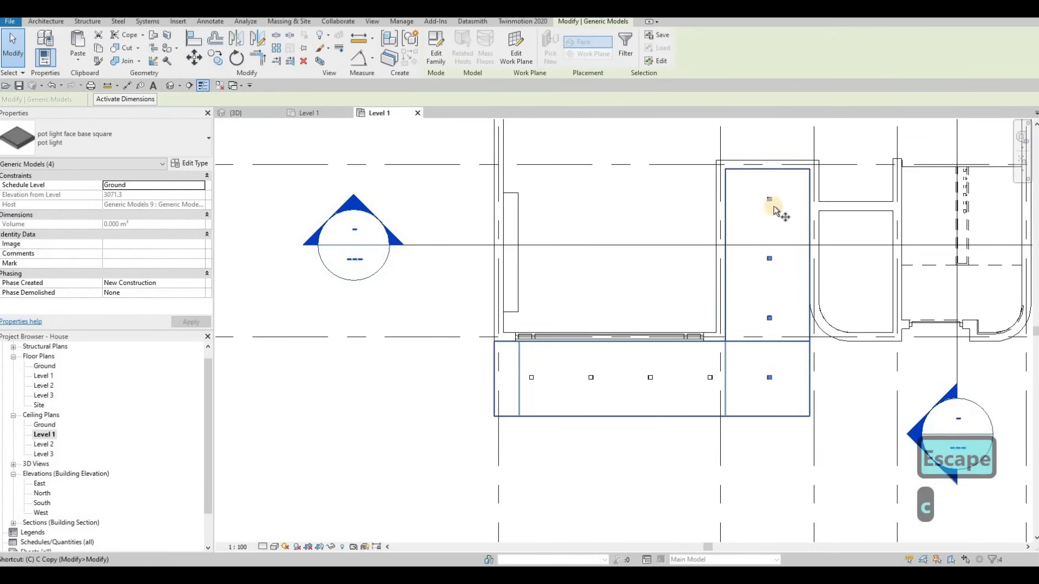
pyautogui.click(737, 206)
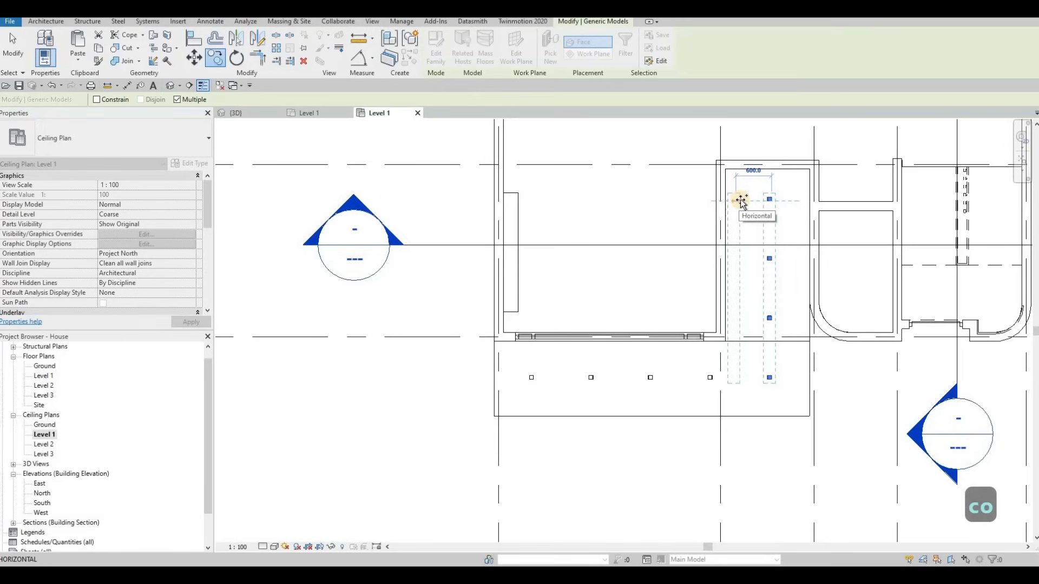
pyautogui.click(766, 211)
pyautogui.press('Escape')
pyautogui.press('Escape')
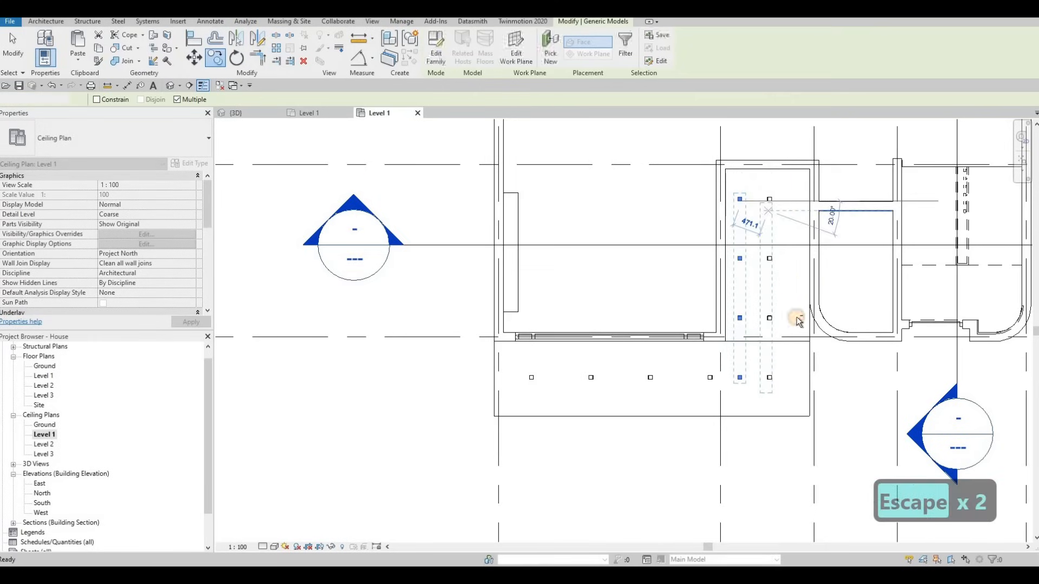
pyautogui.click(781, 407)
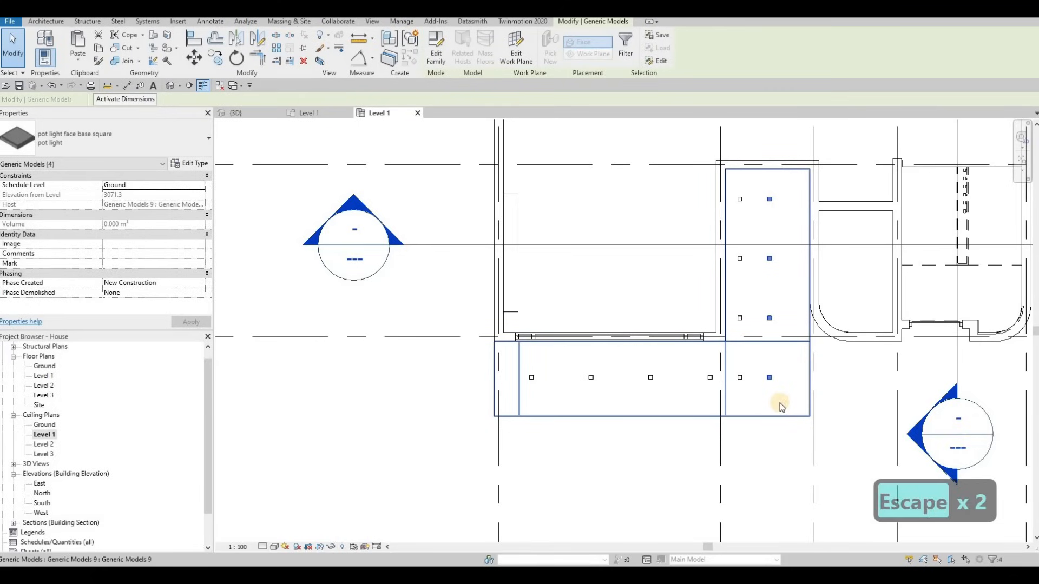
pyautogui.press('Escape')
pyautogui.press('Escape')
pyautogui.moveTo(777, 401); pyautogui.dragTo(779, 408)
pyautogui.press('m')
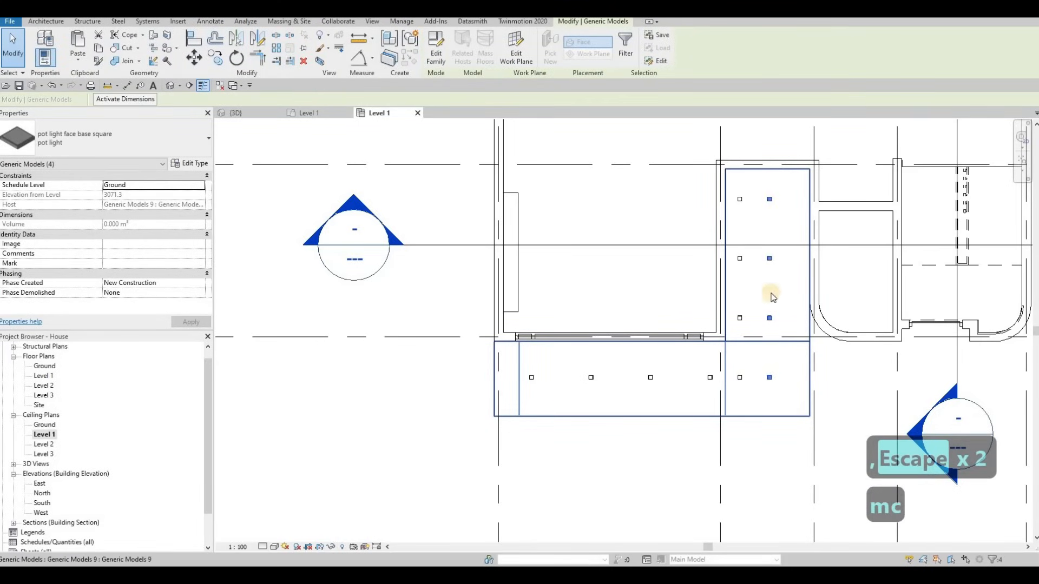
pyautogui.press('Escape')
pyautogui.press('Escape')
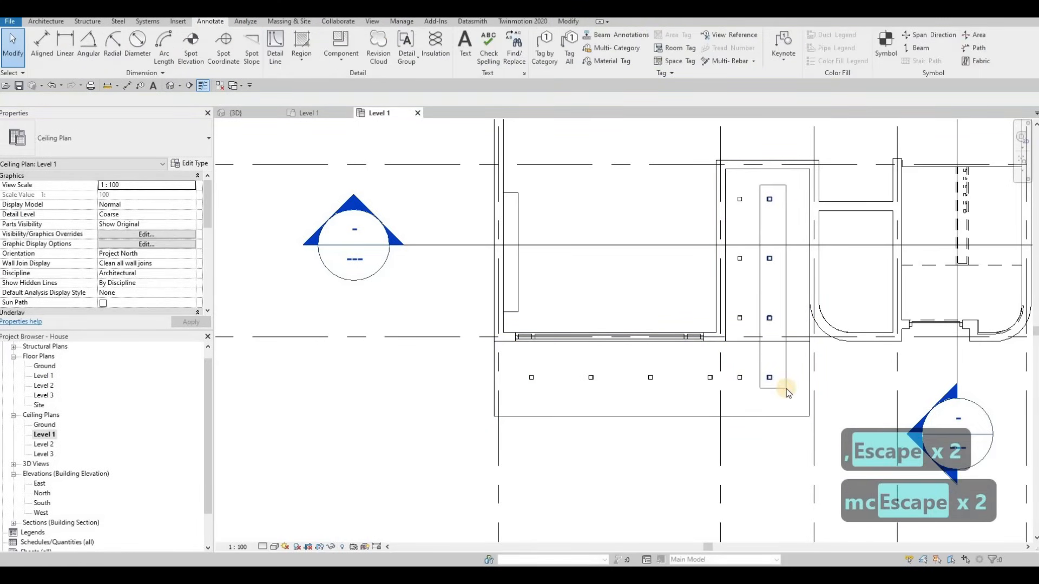
# Move the eastern column of four entrance passage pot lights horizontally about 400 mm east.
pyautogui.moveTo(786, 389); pyautogui.dragTo(786, 388)
pyautogui.press('m')
pyautogui.press('v')
pyautogui.click(772, 379)
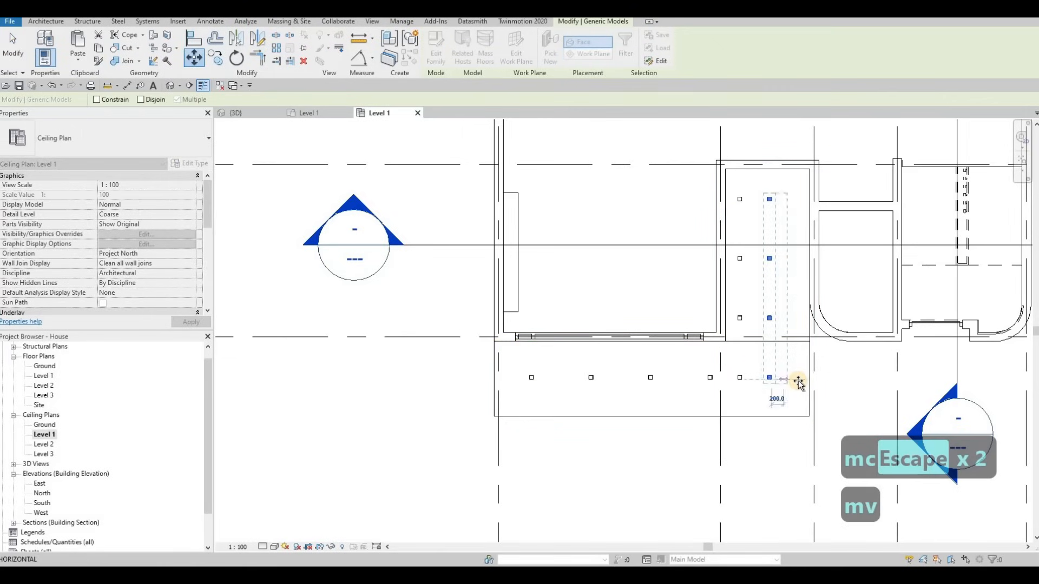
pyautogui.click(799, 382)
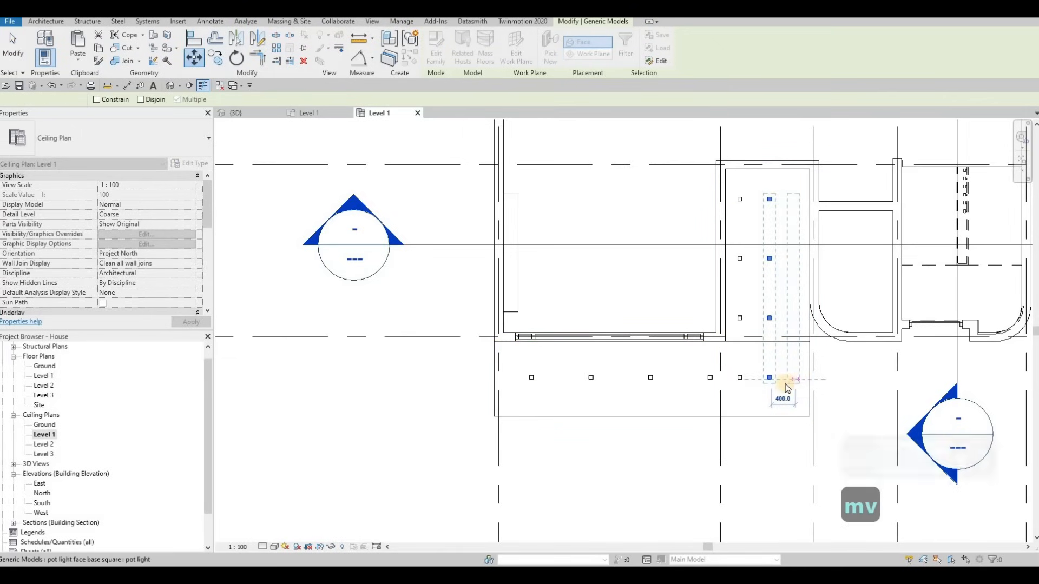
pyautogui.press('Escape')
# Examine the pot lights beneath the front canopy and the house's front overhangs in the 3D view.
pyautogui.click(252, 115)
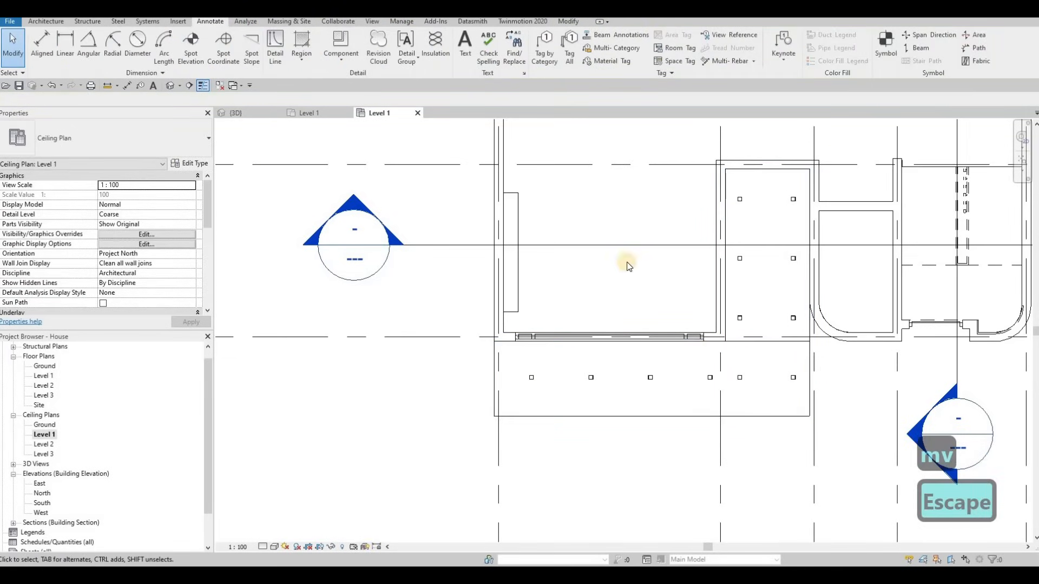
pyautogui.keyDown('shift'); pyautogui.moveTo(644, 243); pyautogui.dragTo(739, 224, button='middle'); pyautogui.keyUp('shift')
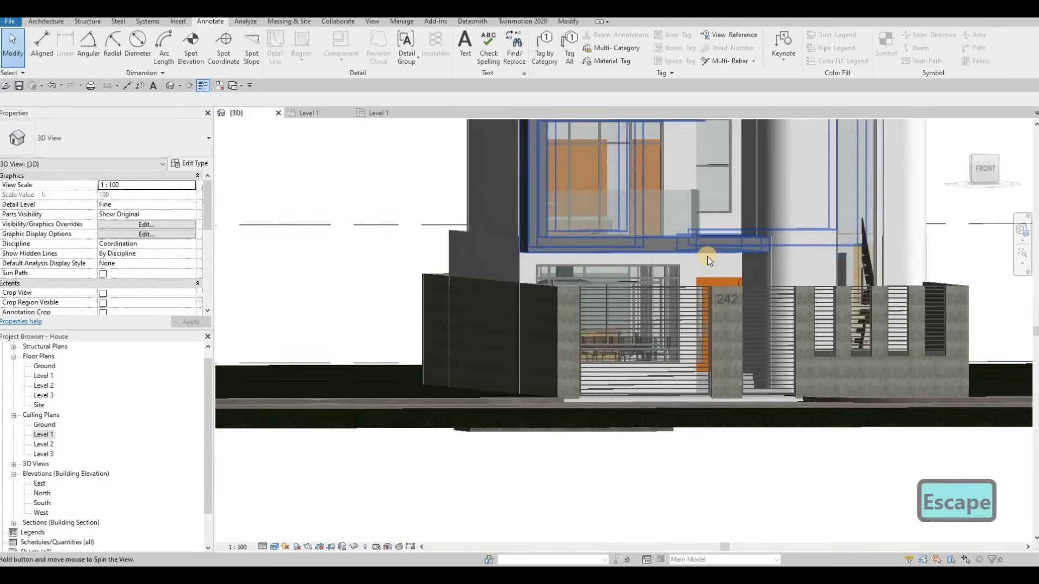
pyautogui.scroll(8, 718, 242)
pyautogui.scroll(-5, 688, 241)
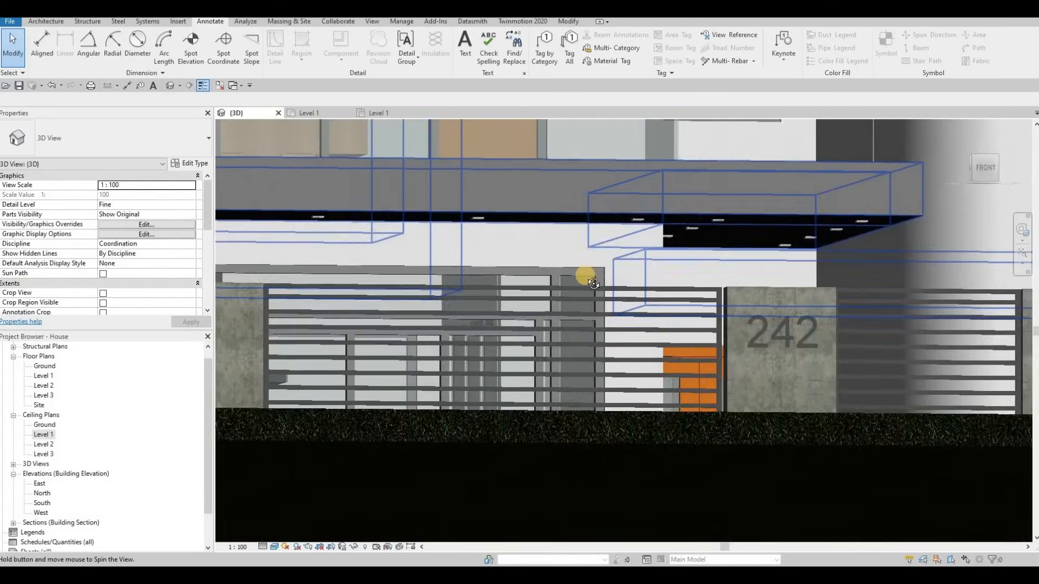
pyautogui.keyDown('shift'); pyautogui.moveTo(587, 274); pyautogui.dragTo(703, 279, button='middle'); pyautogui.keyUp('shift')
pyautogui.scroll(-5, 709, 319)
pyautogui.keyDown('shift'); pyautogui.moveTo(720, 359); pyautogui.dragTo(693, 389, button='middle'); pyautogui.keyUp('shift')
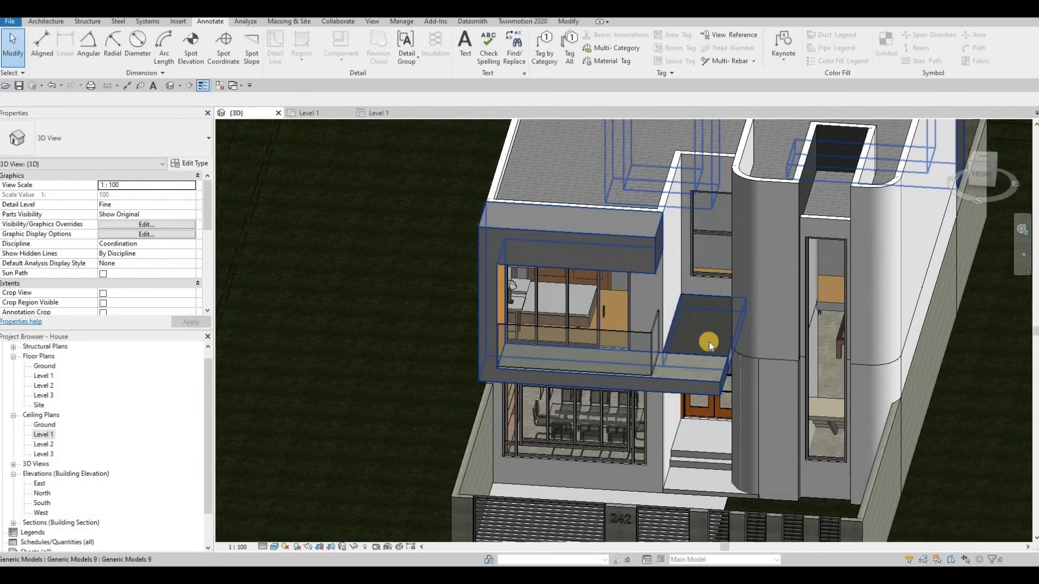
pyautogui.scroll(-4, 703, 409)
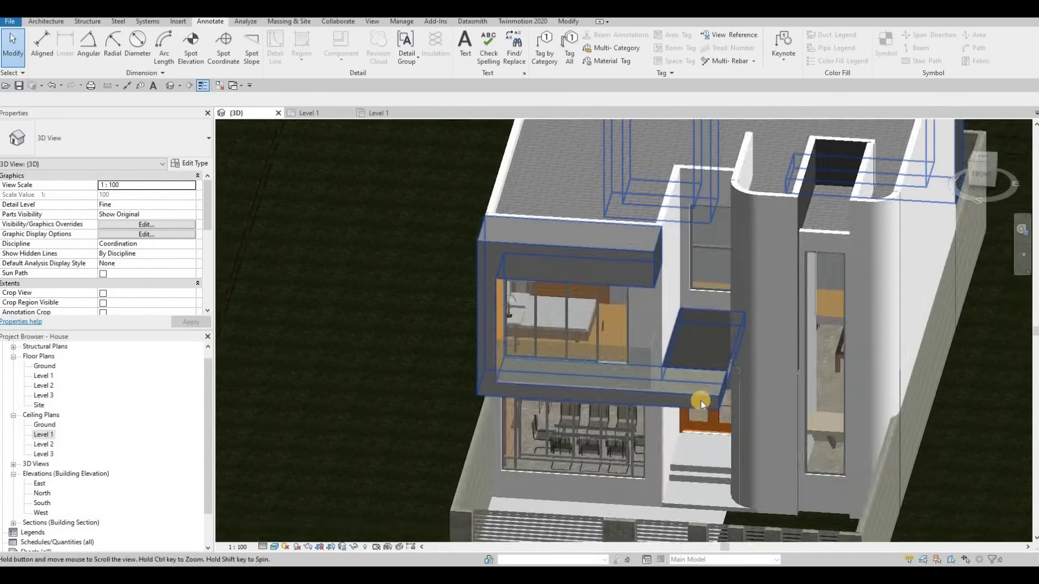
pyautogui.press('Escape')
pyautogui.press('Escape')
pyautogui.keyDown('shift'); pyautogui.moveTo(854, 319); pyautogui.dragTo(596, 276, button='middle'); pyautogui.keyUp('shift')
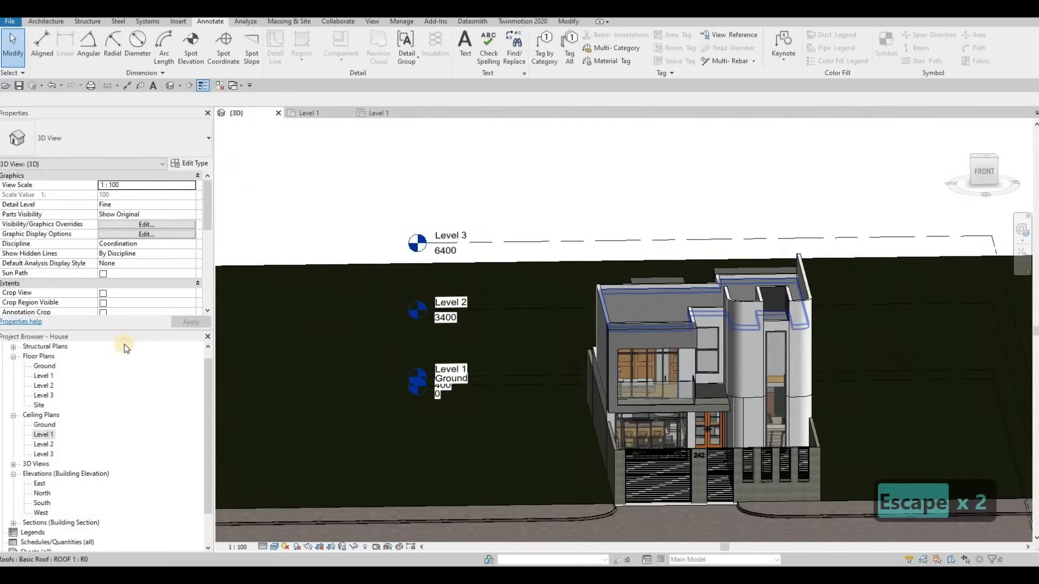
# Open the Level 2 ceiling plan and shift the front canopy's pot light slightly southwest.
pyautogui.doubleClick(40, 445)
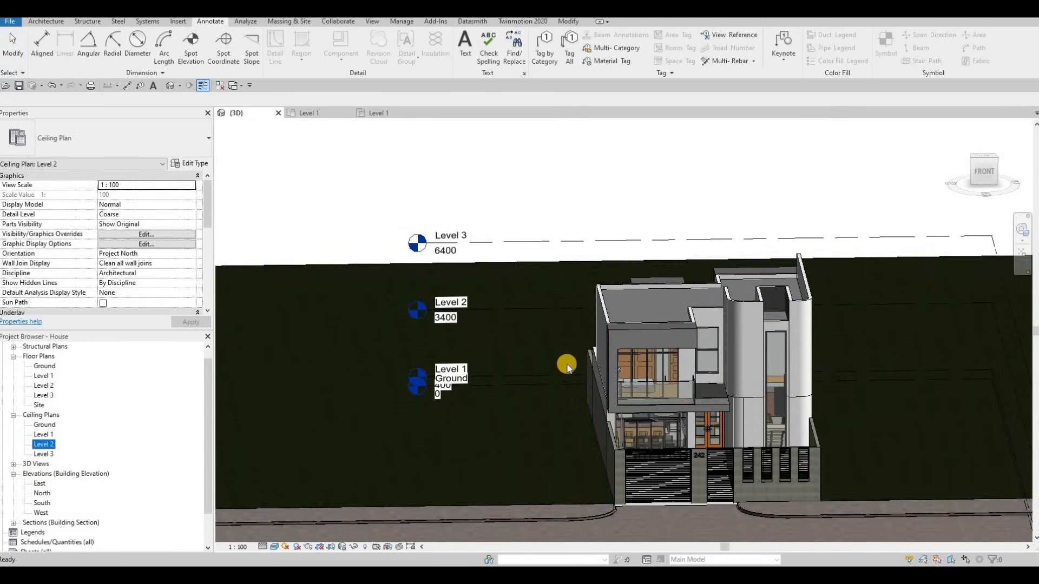
pyautogui.scroll(5, 684, 373)
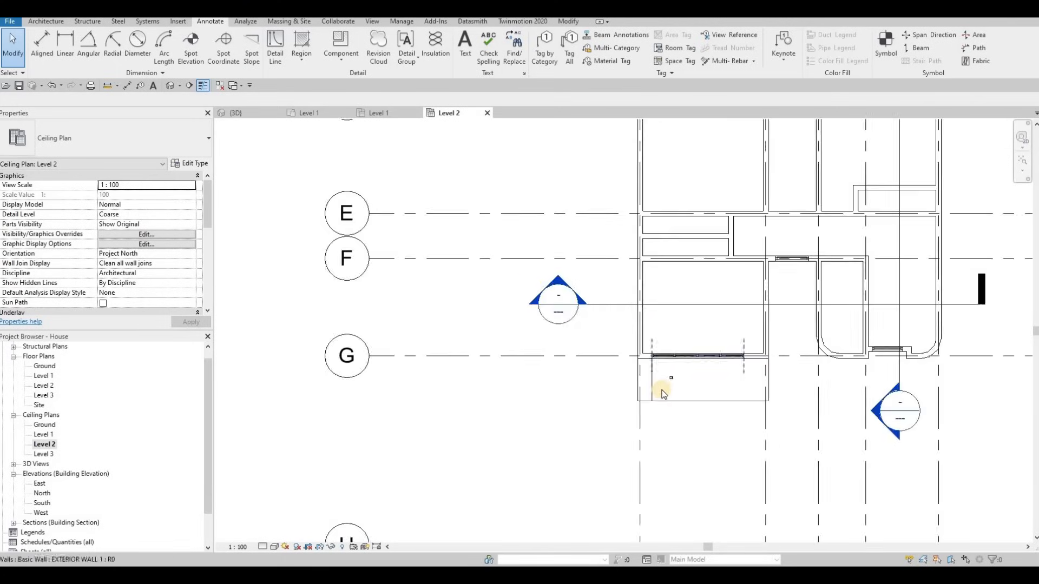
pyautogui.click(653, 392)
pyautogui.scroll(2, 653, 392)
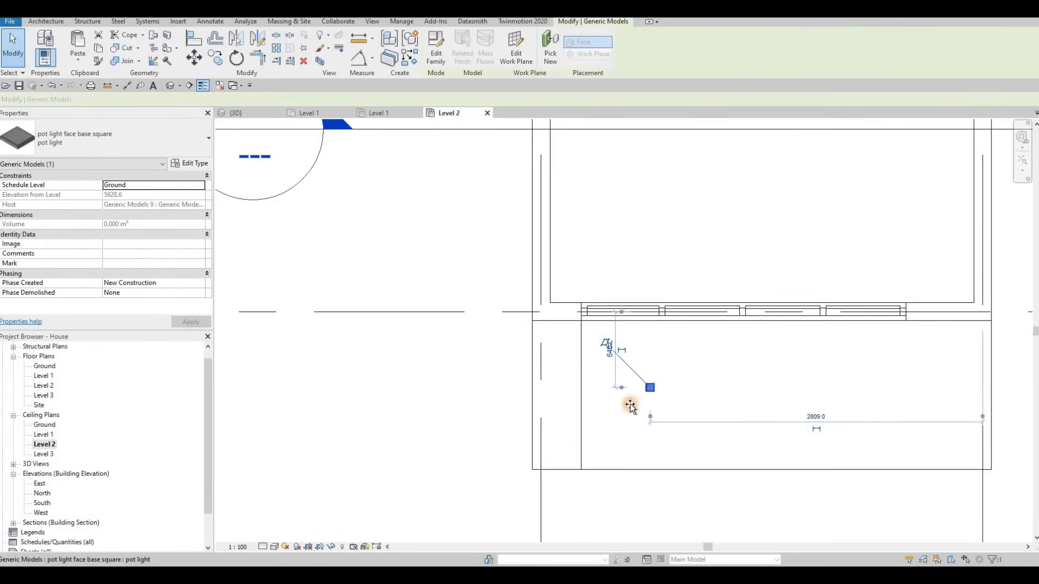
pyautogui.moveTo(625, 401); pyautogui.dragTo(622, 396)
# Copy the Level 2 front canopy's pot light eastward three times at 1000 mm spacing.
pyautogui.press('c')
pyautogui.press('o')
pyautogui.click(622, 396)
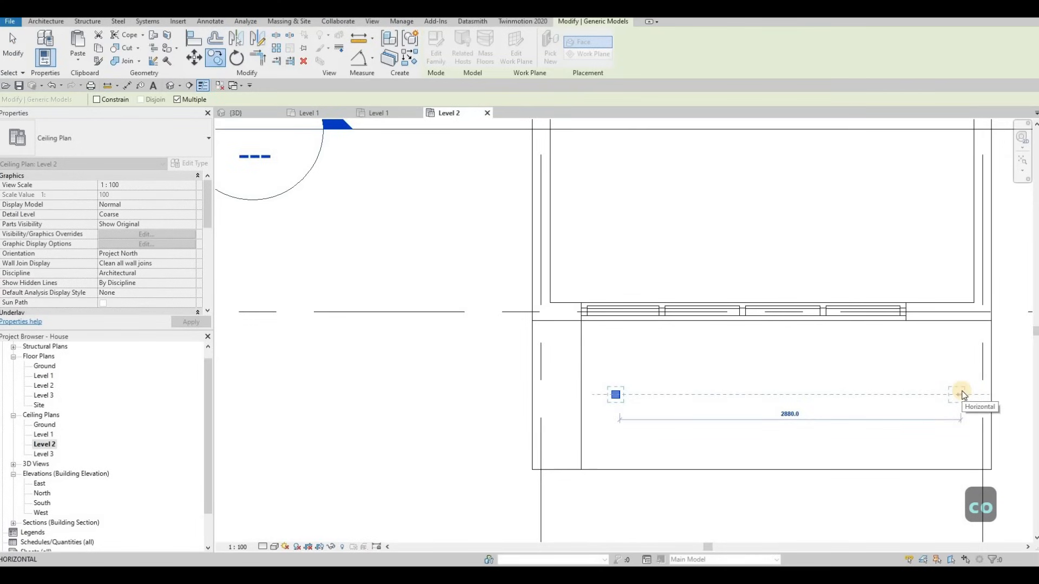
pyautogui.write('1000')
pyautogui.press('Return')
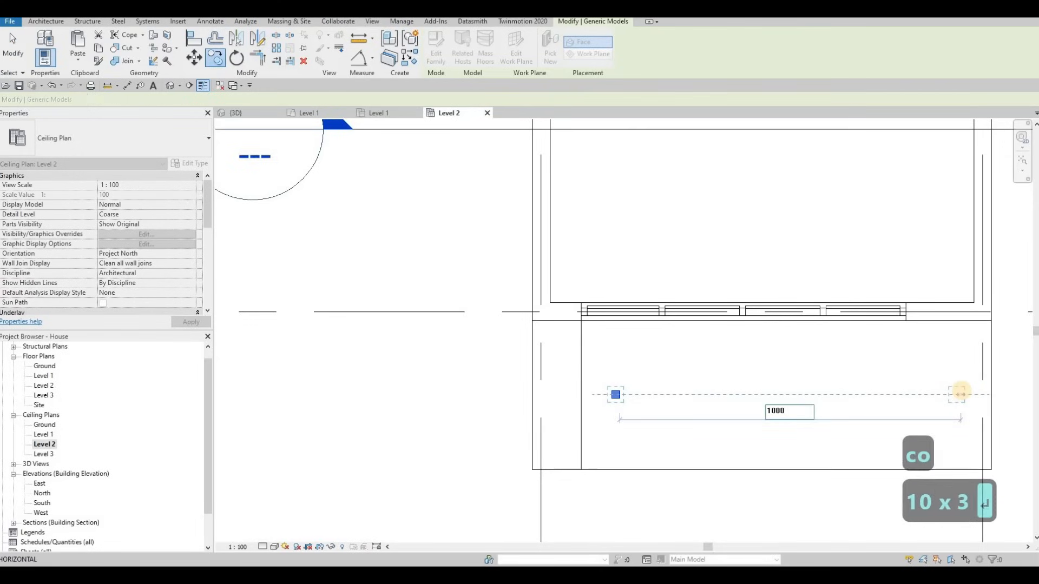
pyautogui.write('100')
pyautogui.press('Return')
pyautogui.write('1')
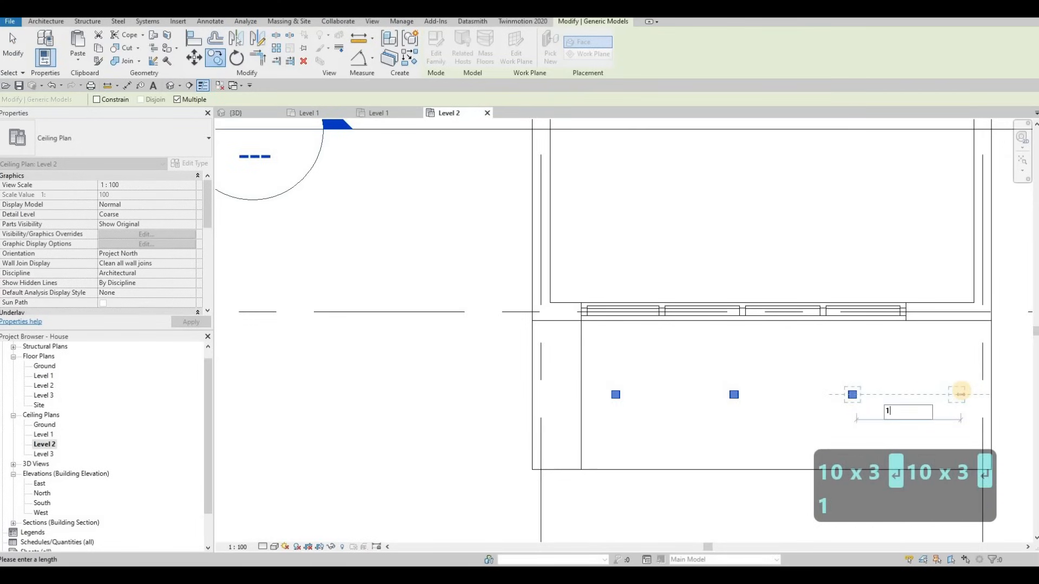
pyautogui.press('Return')
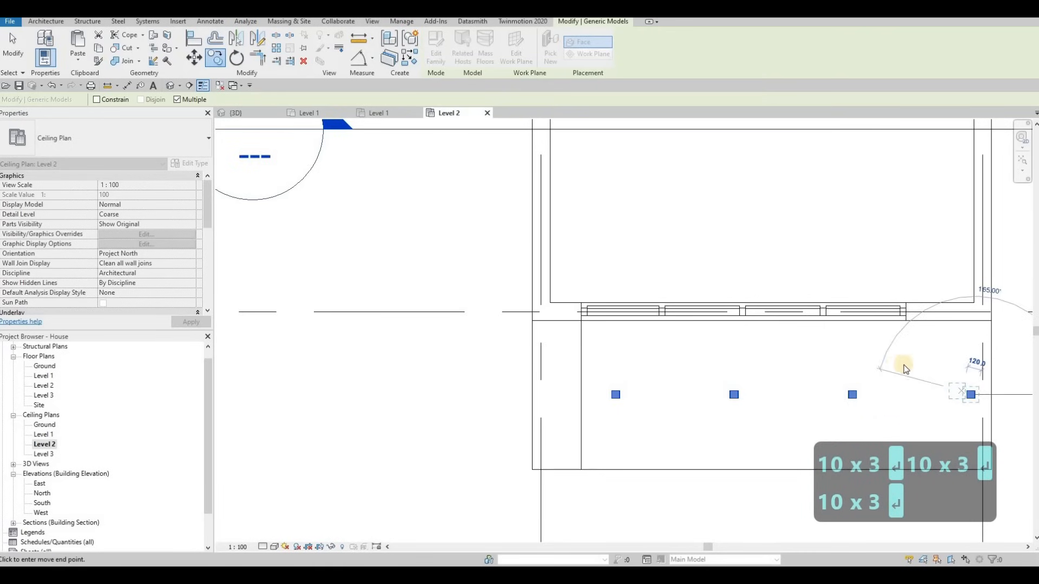
pyautogui.press('Escape')
pyautogui.scroll(-2, 833, 365)
pyautogui.press('Escape')
pyautogui.press('Escape')
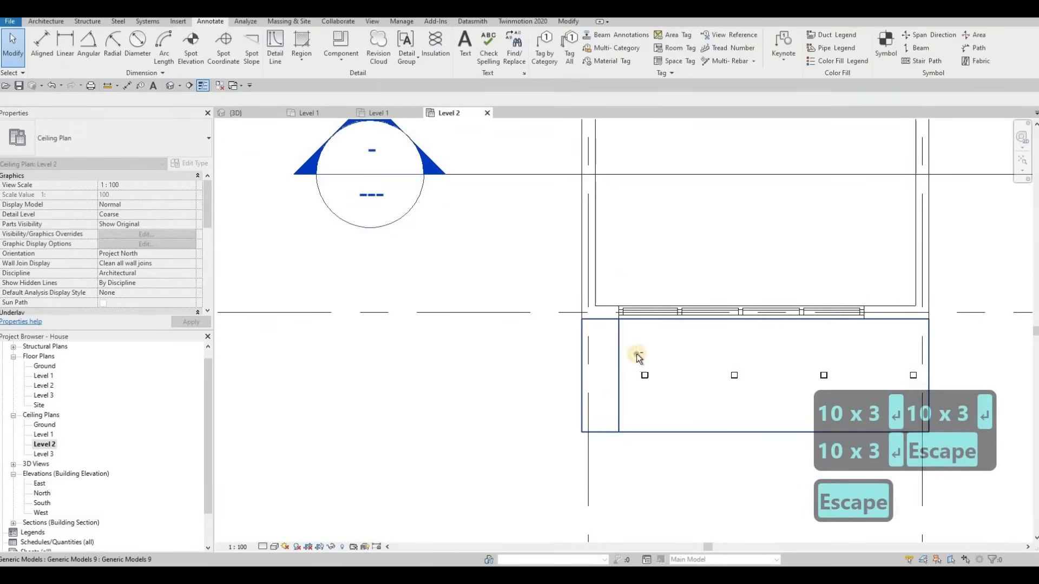
# Nudge the front canopy's row of four pot lights three increments west.
pyautogui.moveTo(636, 354); pyautogui.dragTo(944, 403)
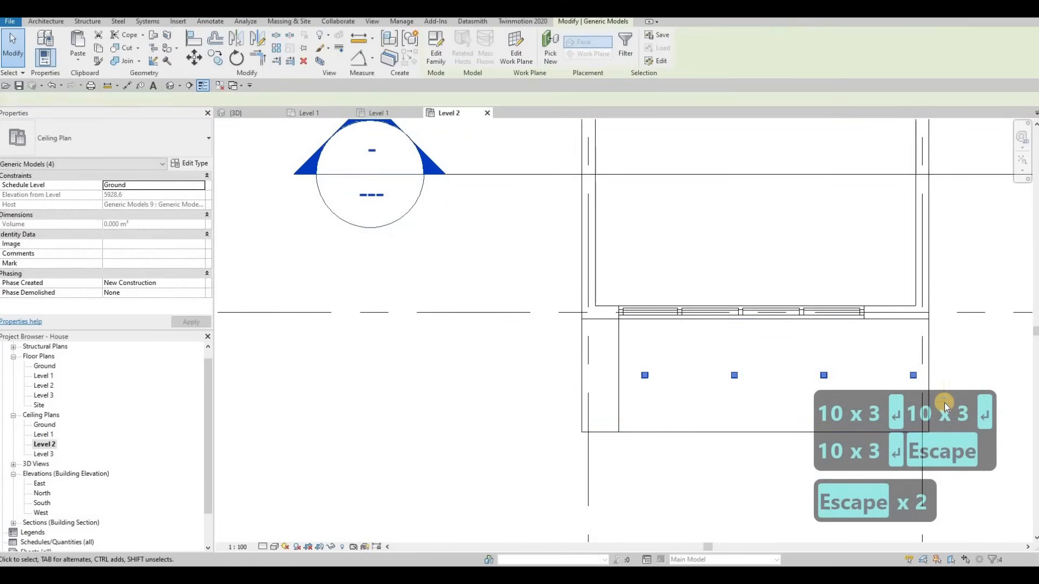
pyautogui.press('Left')
pyautogui.press('Left')
pyautogui.press('Left')
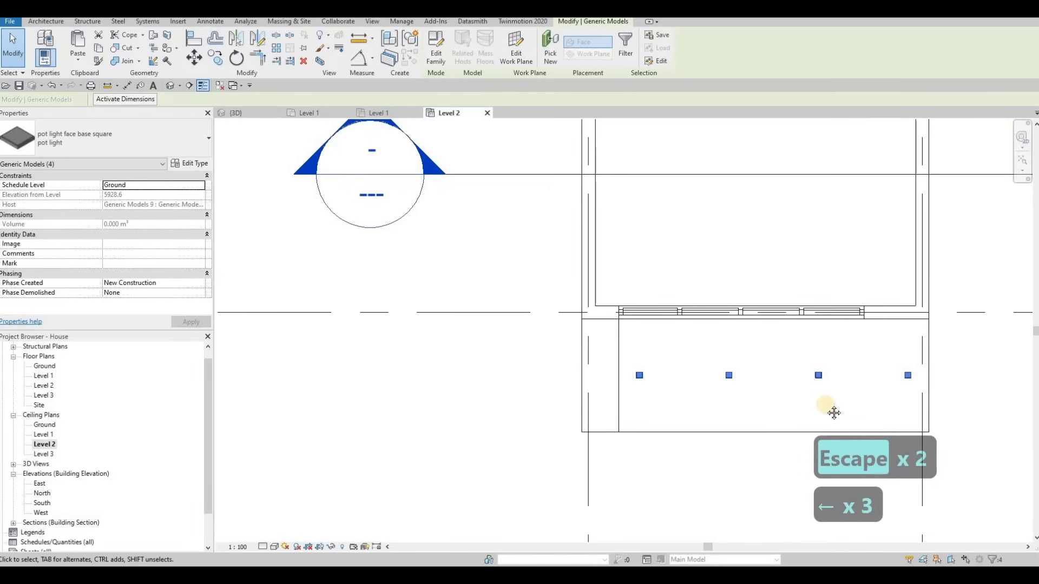
pyautogui.scroll(-3, 830, 413)
pyautogui.press('Escape')
pyautogui.moveTo(774, 434)
pyautogui.mouseDown(button='middle')
pyautogui.moveTo(677, 394)
pyautogui.moveTo(710, 408)
pyautogui.mouseUp(button='middle')
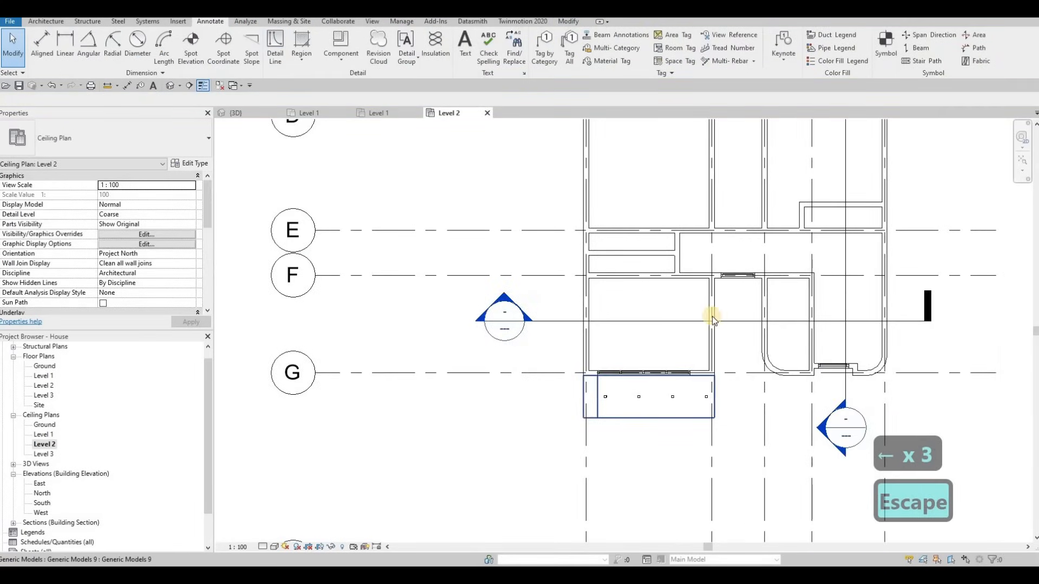
# Move the northeast canopy's pot light southeast, about 2840 mm from the west grid line and 640 mm north of grid C.
pyautogui.moveTo(709, 316); pyautogui.dragTo(700, 471, button='middle')
pyautogui.scroll(5, 863, 168)
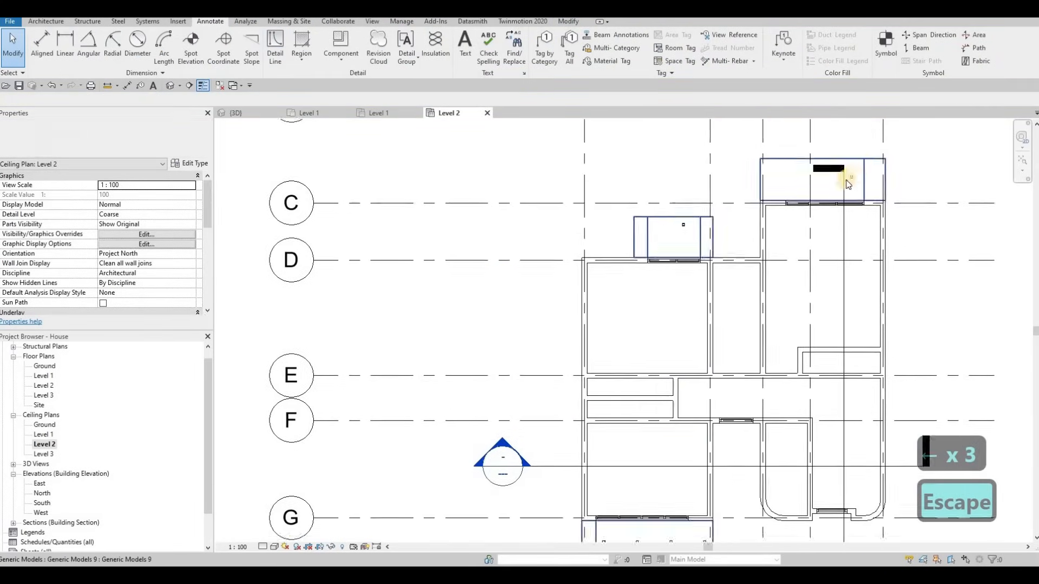
pyautogui.press('Escape')
pyautogui.click(832, 239)
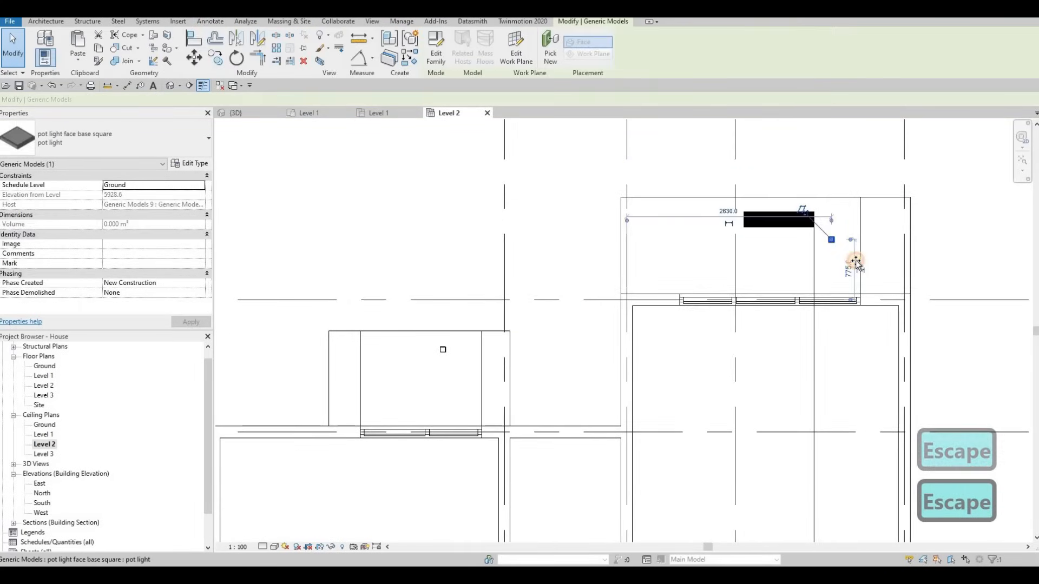
pyautogui.scroll(2, 844, 249)
pyautogui.moveTo(868, 254); pyautogui.dragTo(857, 263)
pyautogui.press('c')
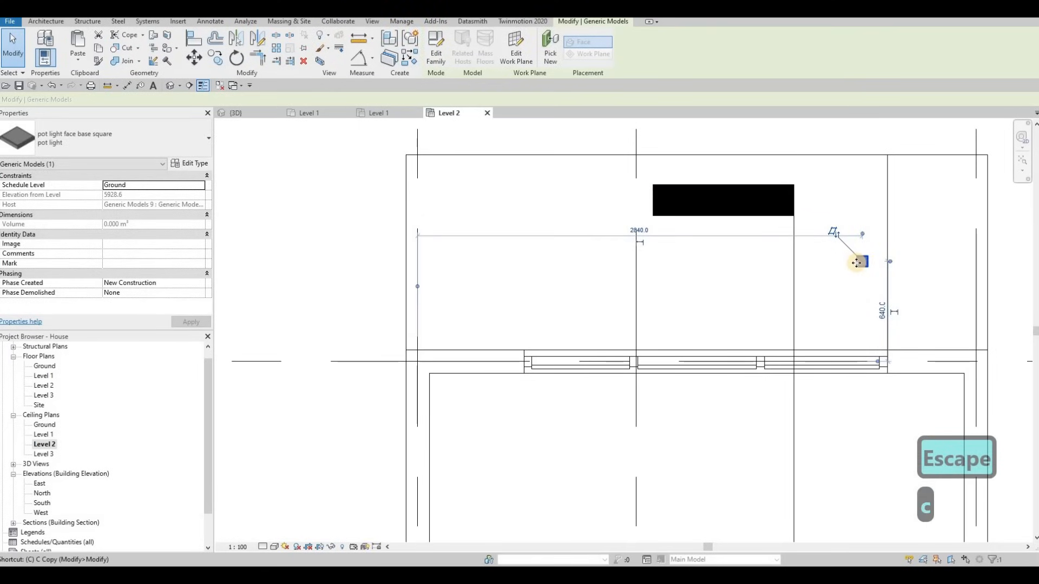
pyautogui.press('i')
pyautogui.press('o')
pyautogui.press('Escape')
pyautogui.press('Escape')
# Try to copy the northeast canopy's pot light 1000 mm west and undo the copy.
pyautogui.click(862, 262)
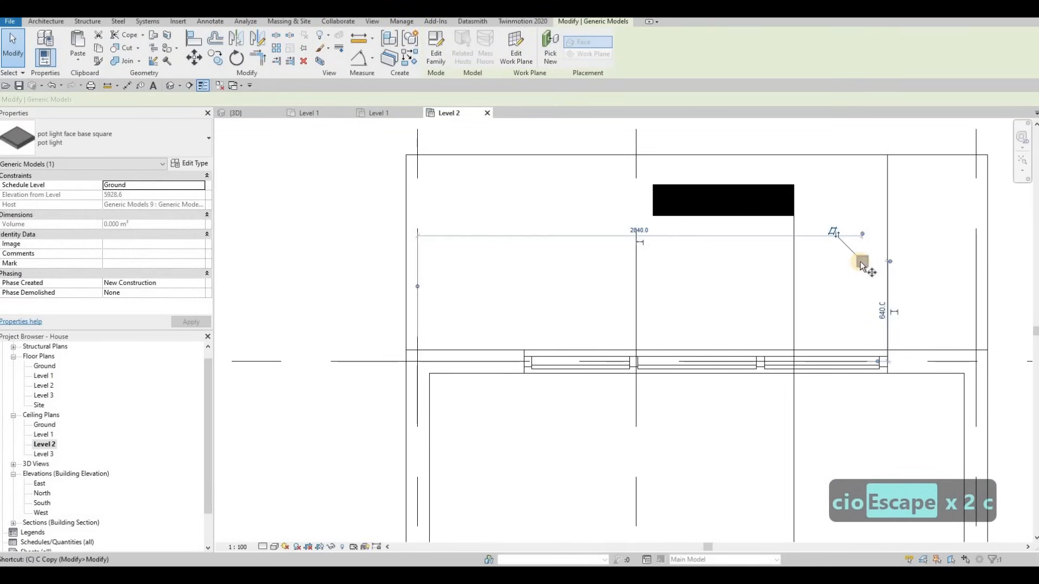
pyautogui.press('c')
pyautogui.press('o')
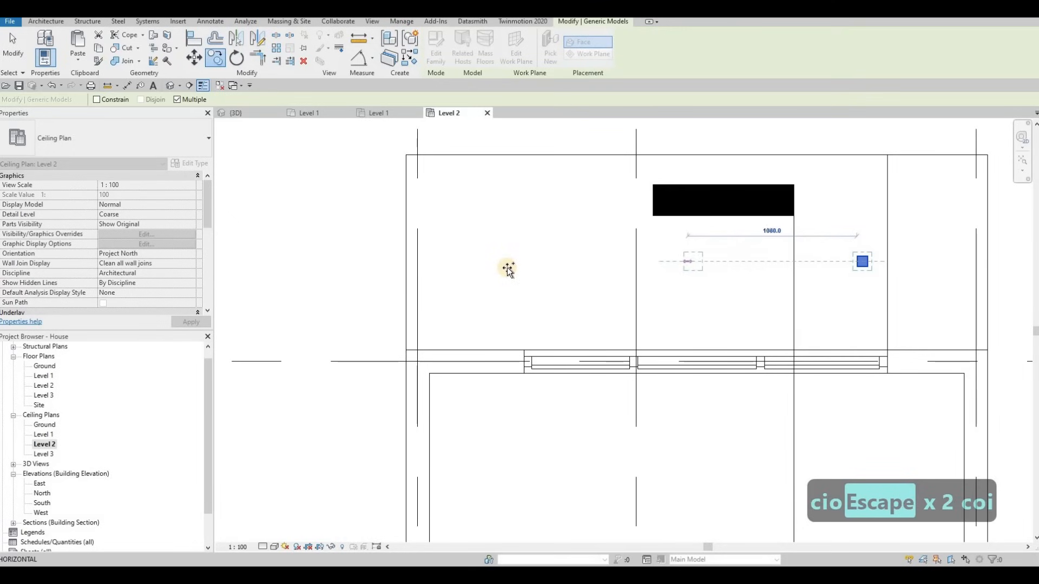
pyautogui.write('1000')
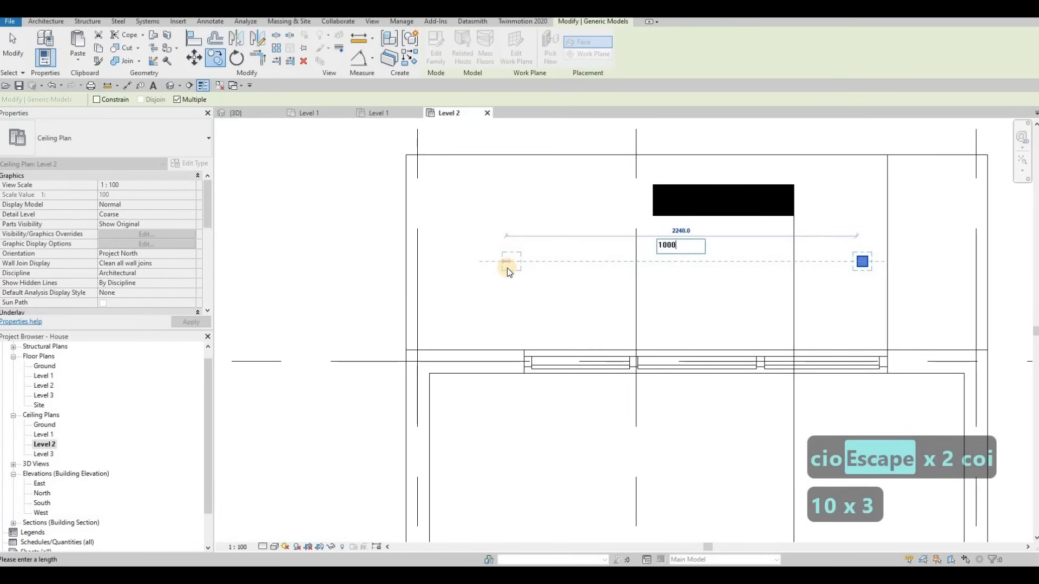
pyautogui.press('Return')
pyautogui.write('10')
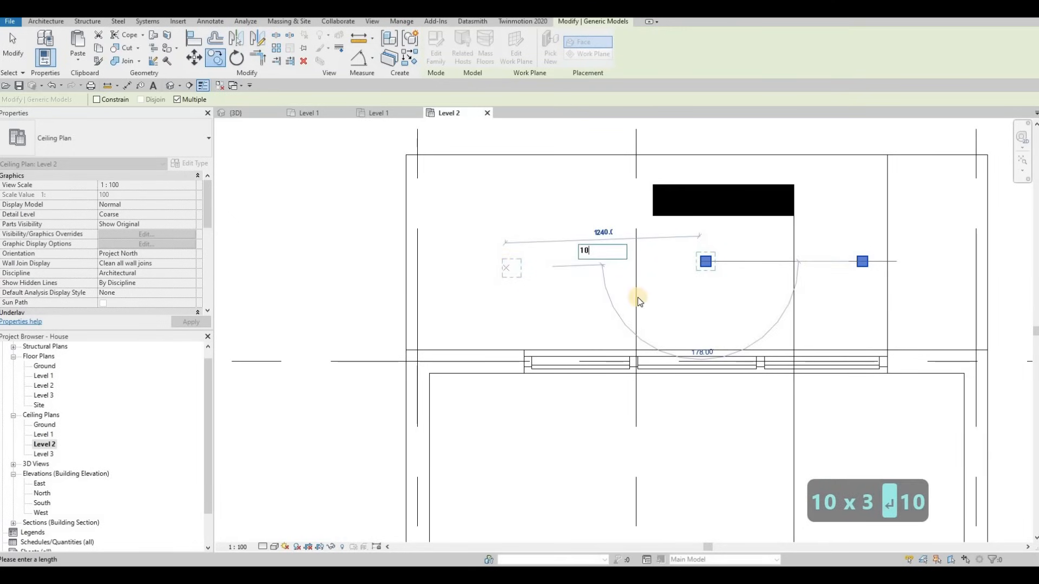
pyautogui.press('Escape')
pyautogui.hotkey('ctrl', 'z')
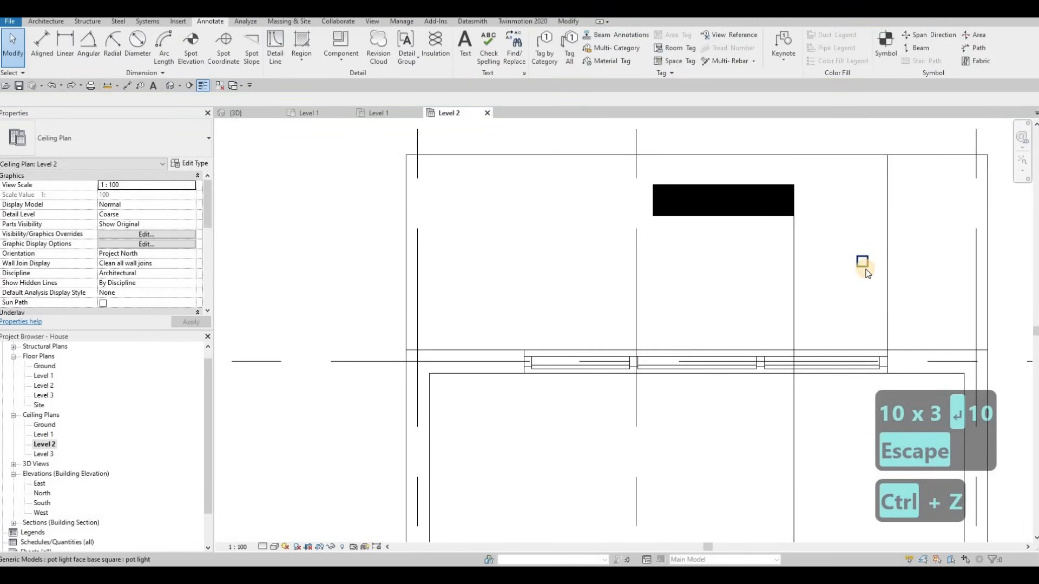
# Copy the northeast canopy's pot light horizontally westward twice at 1000 mm spacing.
pyautogui.click(863, 263)
pyautogui.press('c')
pyautogui.press('o')
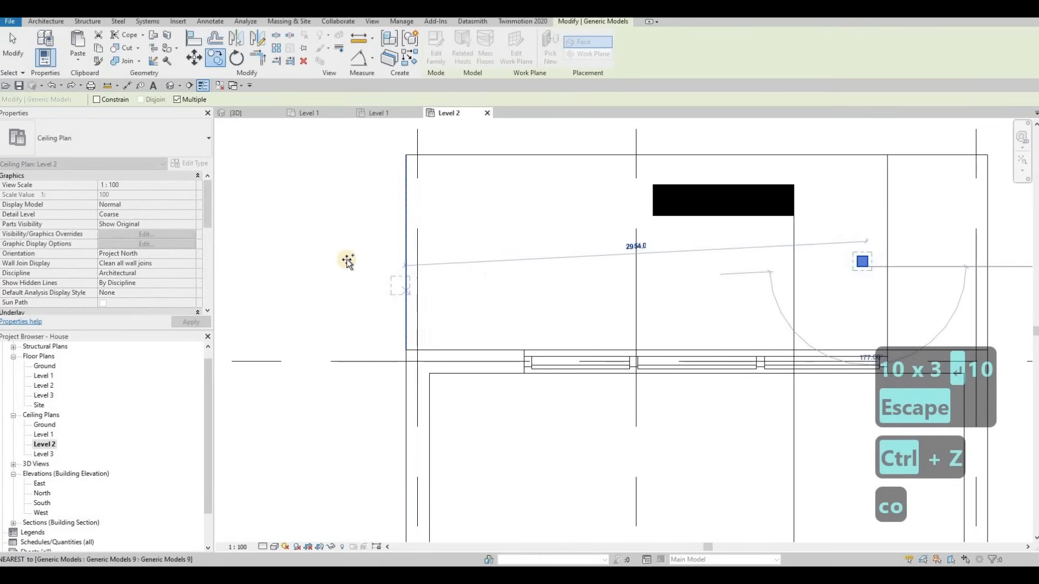
pyautogui.write('1000')
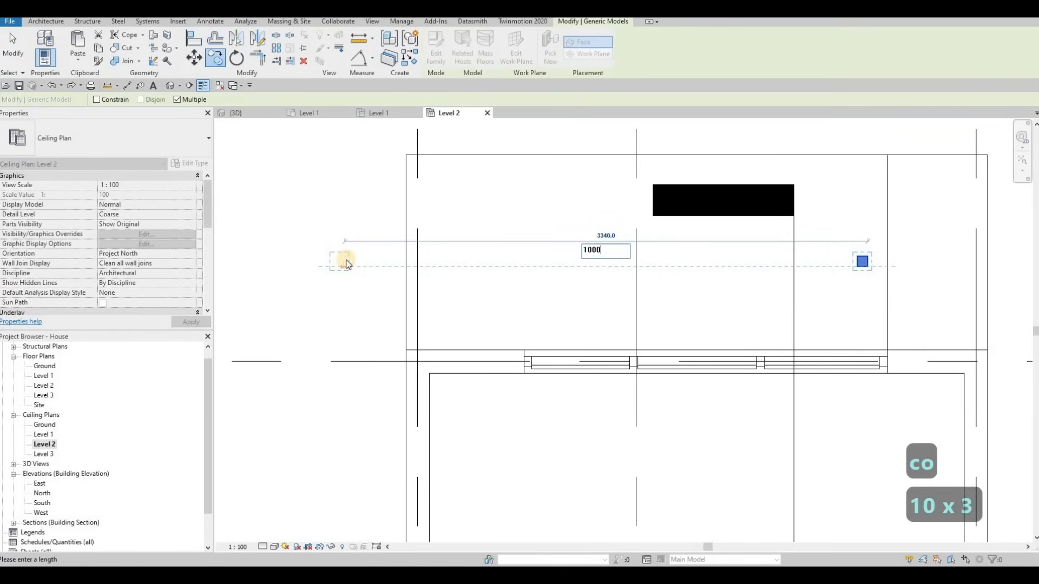
pyautogui.press('Return')
pyautogui.write('1000')
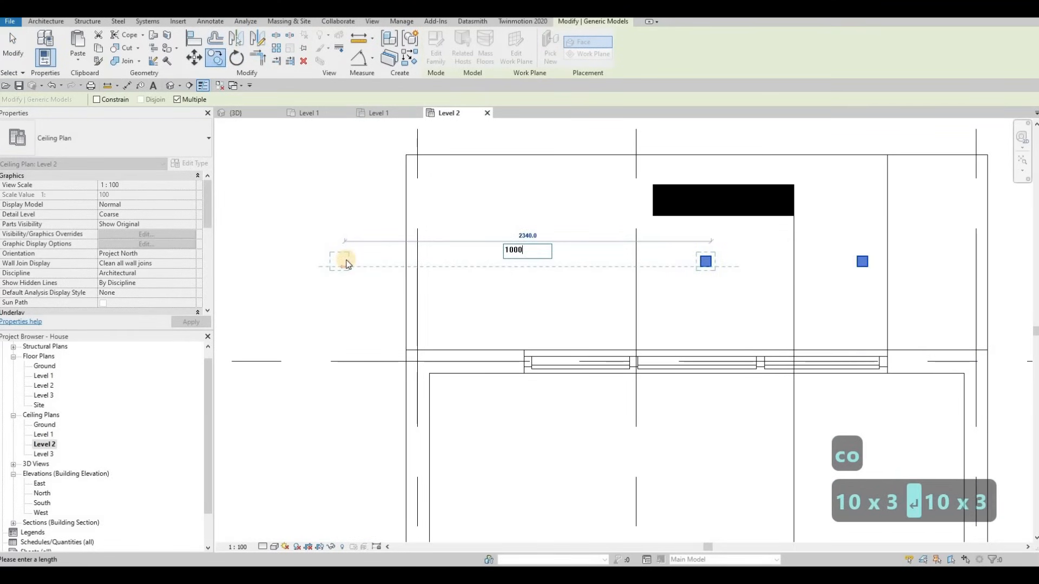
pyautogui.press('Return')
pyautogui.write('1')
pyautogui.press('Escape')
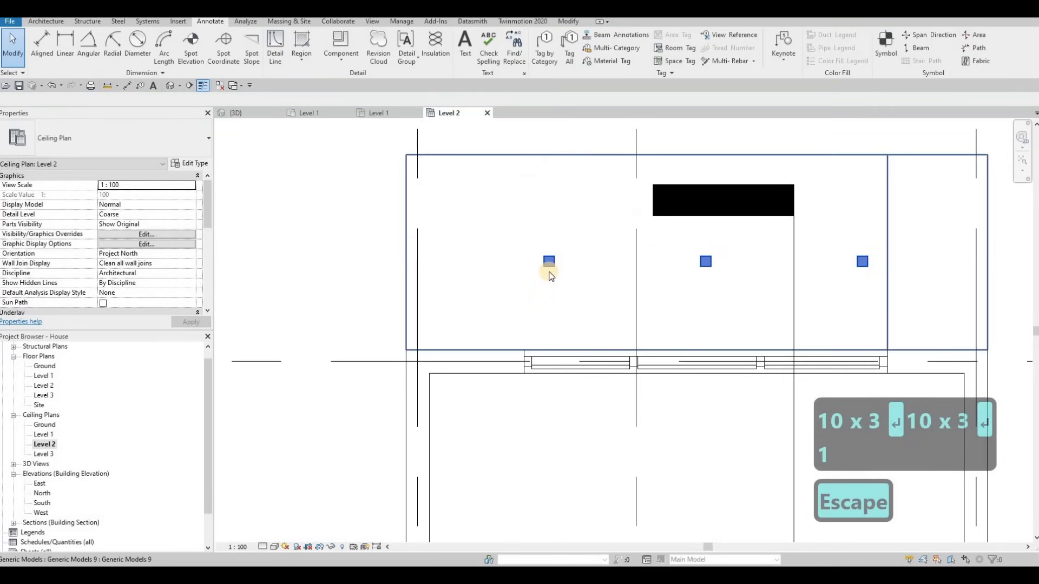
pyautogui.press('a')
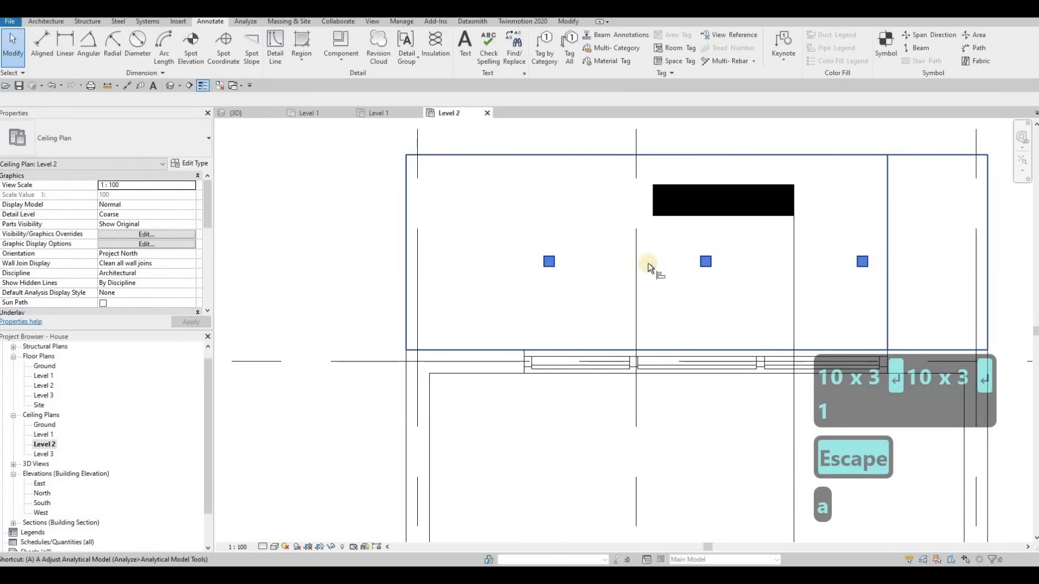
pyautogui.press('l')
pyautogui.press('Escape')
pyautogui.press('Escape')
pyautogui.press('a')
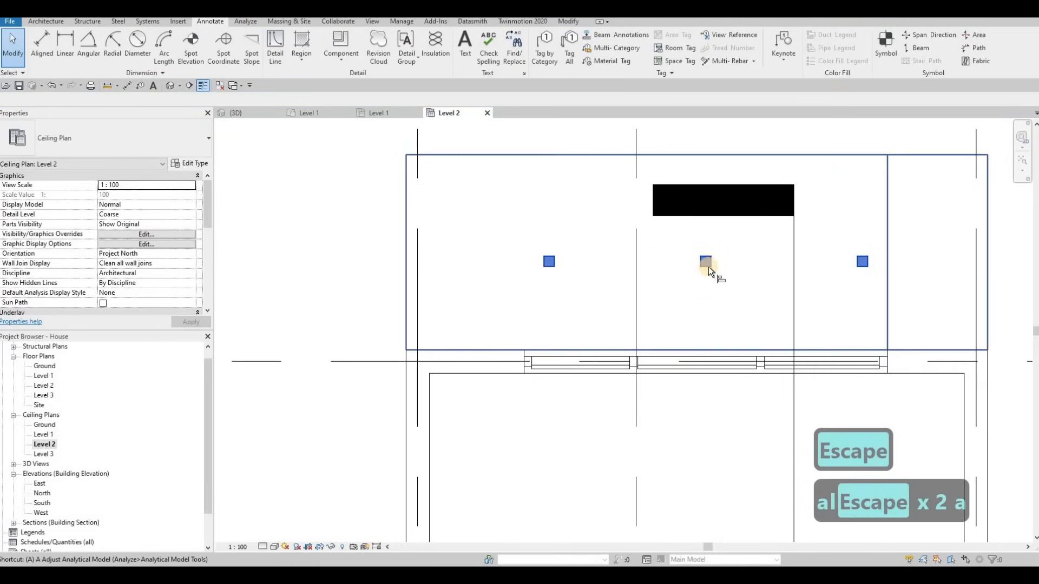
pyautogui.press('l')
pyautogui.click(709, 264)
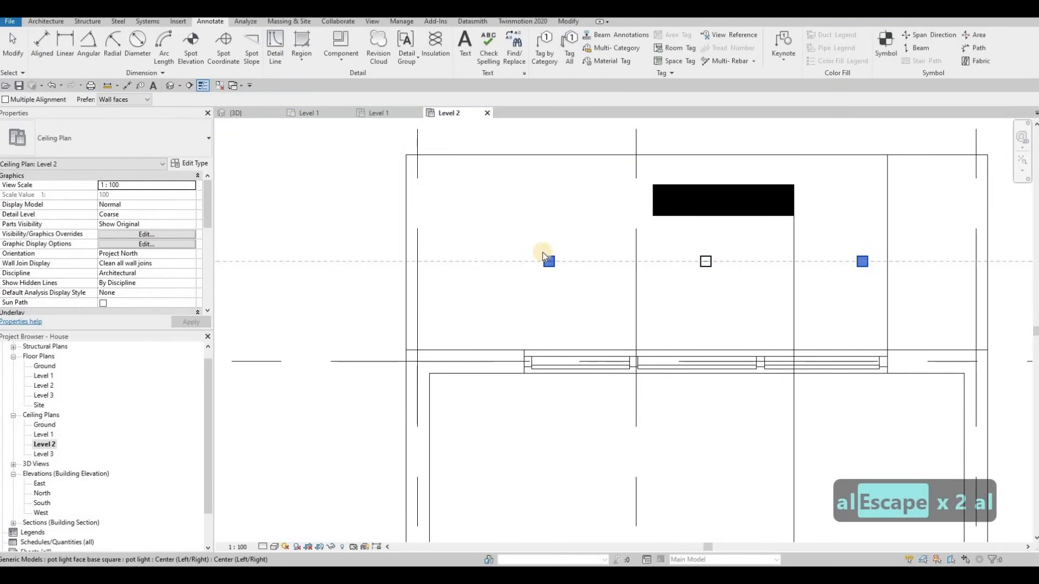
pyautogui.press('Escape')
pyautogui.press('Escape')
# Copy the northeast canopy's westernmost pot light 1000 mm farther west.
pyautogui.click(547, 261)
pyautogui.press('c')
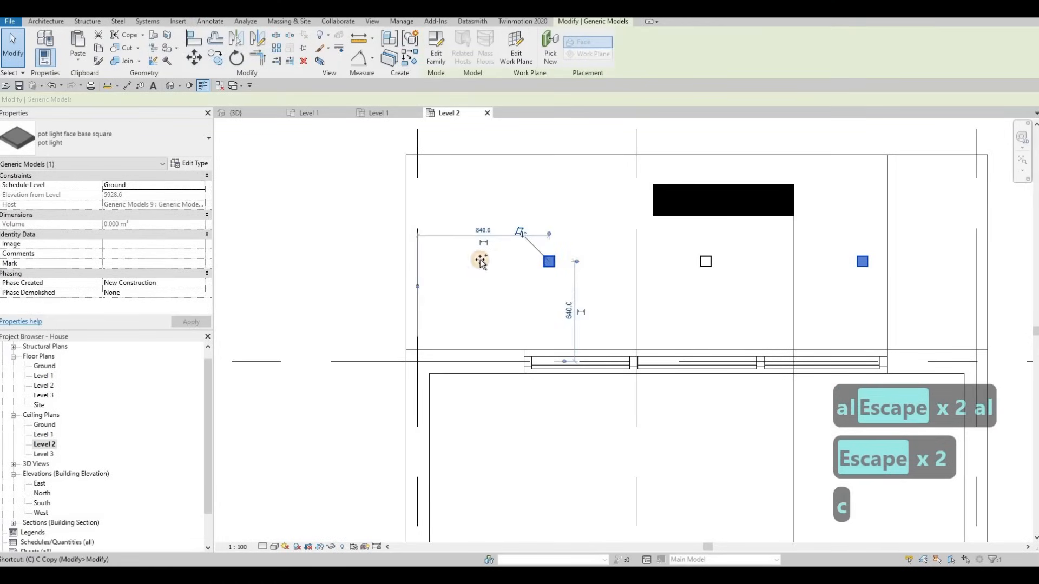
pyautogui.write('o1000')
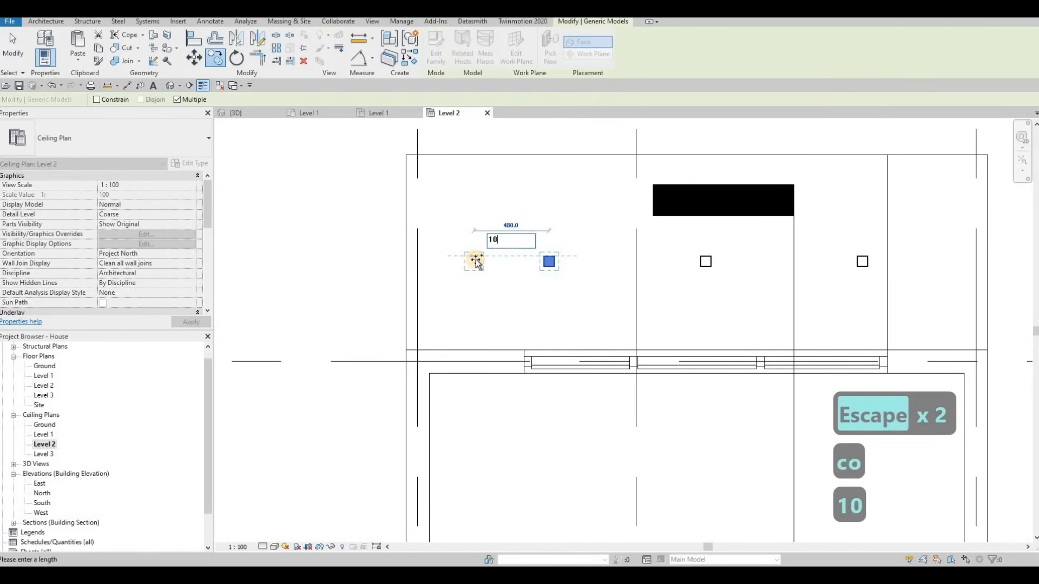
pyautogui.press('Return')
pyautogui.press('Escape')
pyautogui.press('Escape')
# Nudge the northeast canopy's row of four pot lights about 255 mm west overall.
pyautogui.moveTo(360, 235); pyautogui.dragTo(899, 297)
pyautogui.press('Right')
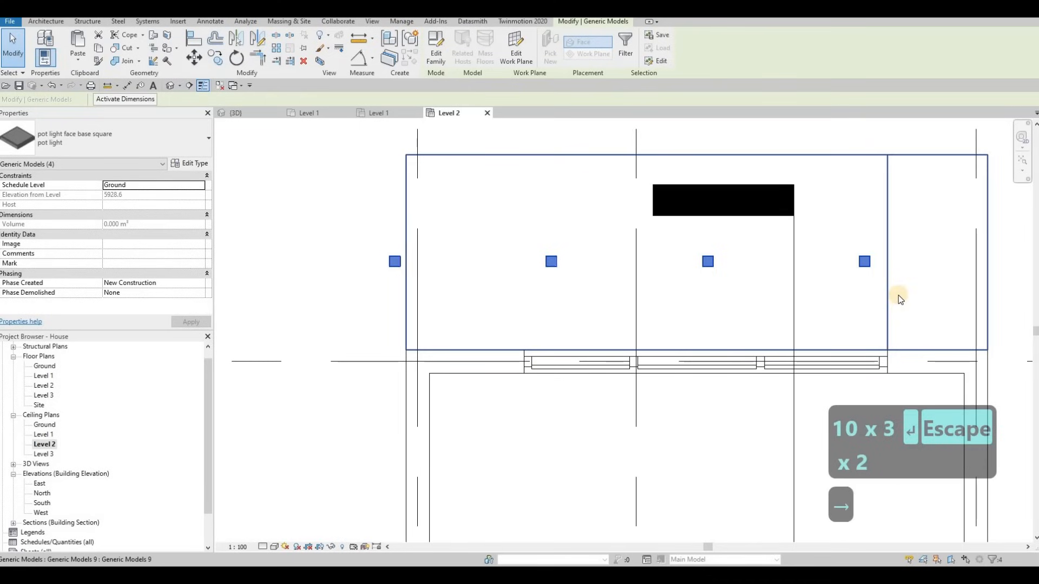
pyautogui.press('Left')
pyautogui.press('Left')
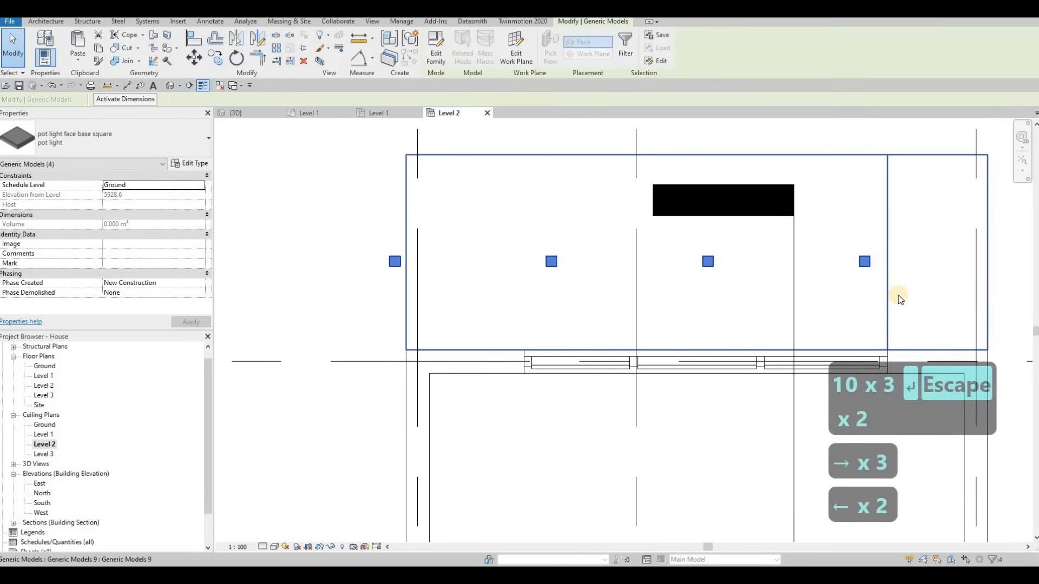
pyautogui.press('Left')
pyautogui.press('Left')
pyautogui.press('Left')
pyautogui.press('Left')
pyautogui.press('Left')
pyautogui.press('Left')
pyautogui.press('Left')
pyautogui.press('Left')
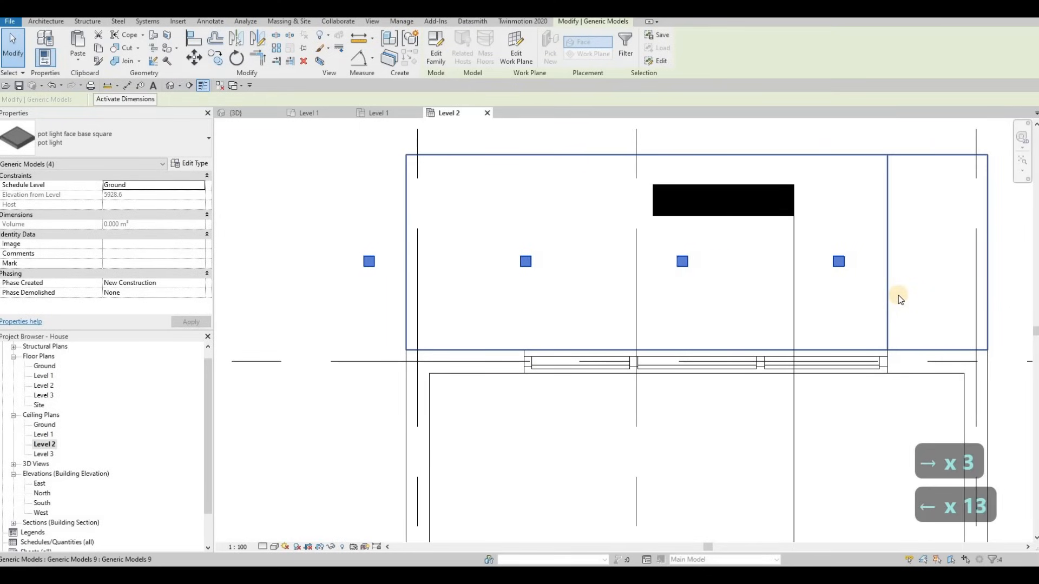
pyautogui.press('Left')
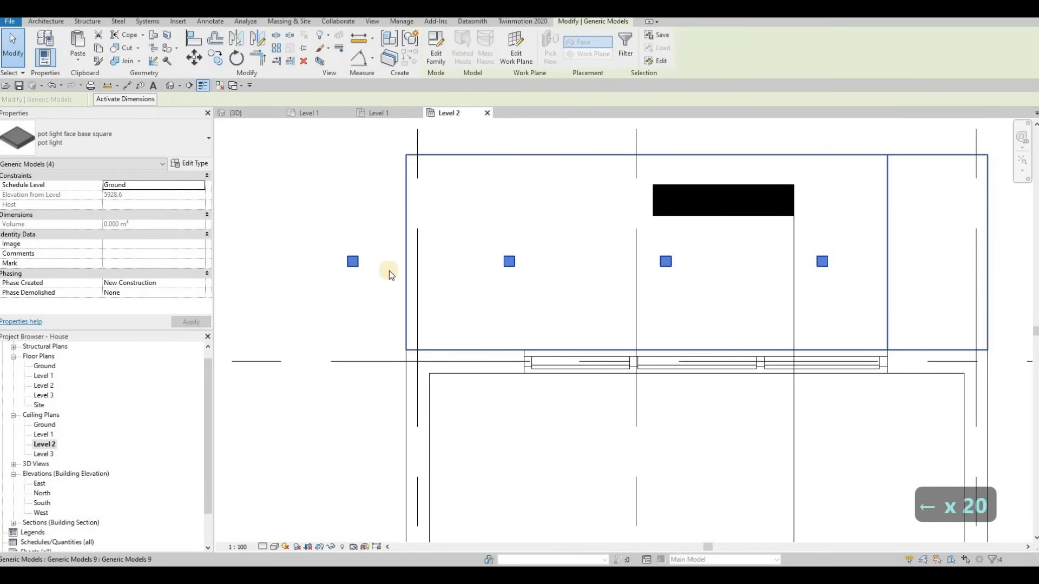
pyautogui.press('Escape')
pyautogui.press('Escape')
# Delete the pot light lying outside the northeast canopy's west edge.
pyautogui.click(353, 262)
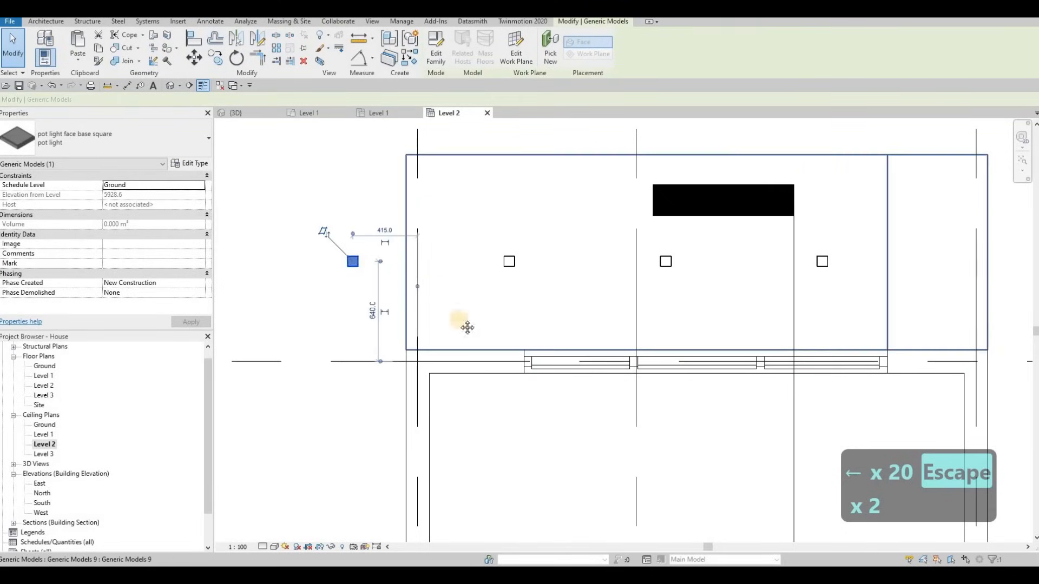
pyautogui.press('Delete')
# Move the Level 2 northwest canopy's pot light southeast, just inside the window opening's east edge and roughly midway across the canopy's depth.
pyautogui.scroll(-3, 476, 327)
pyautogui.moveTo(480, 327); pyautogui.dragTo(653, 281, button='middle')
pyautogui.scroll(3, 654, 281)
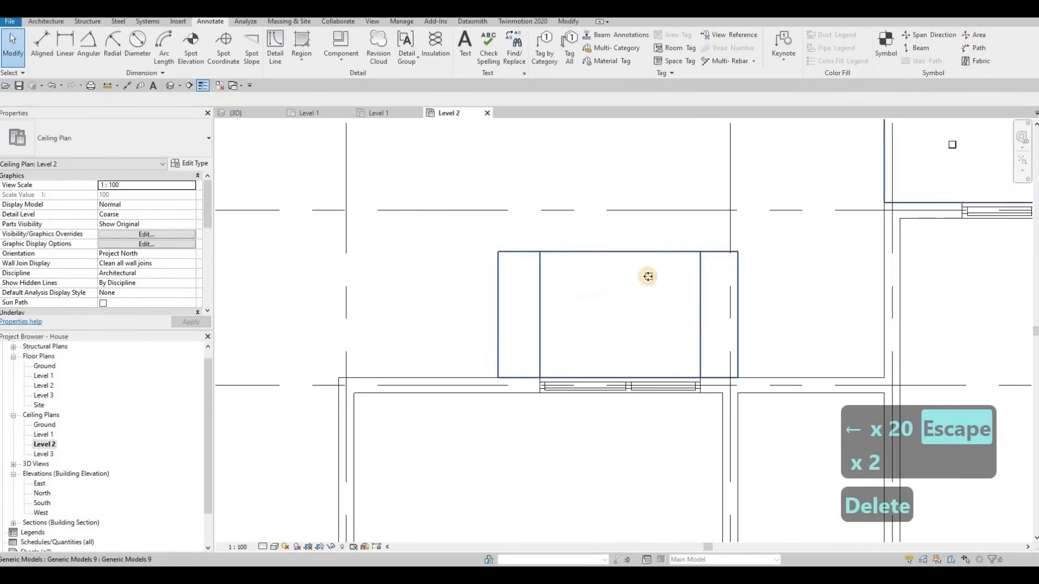
pyautogui.click(650, 275)
pyautogui.scroll(2, 649, 275)
pyautogui.moveTo(649, 275); pyautogui.dragTo(707, 330)
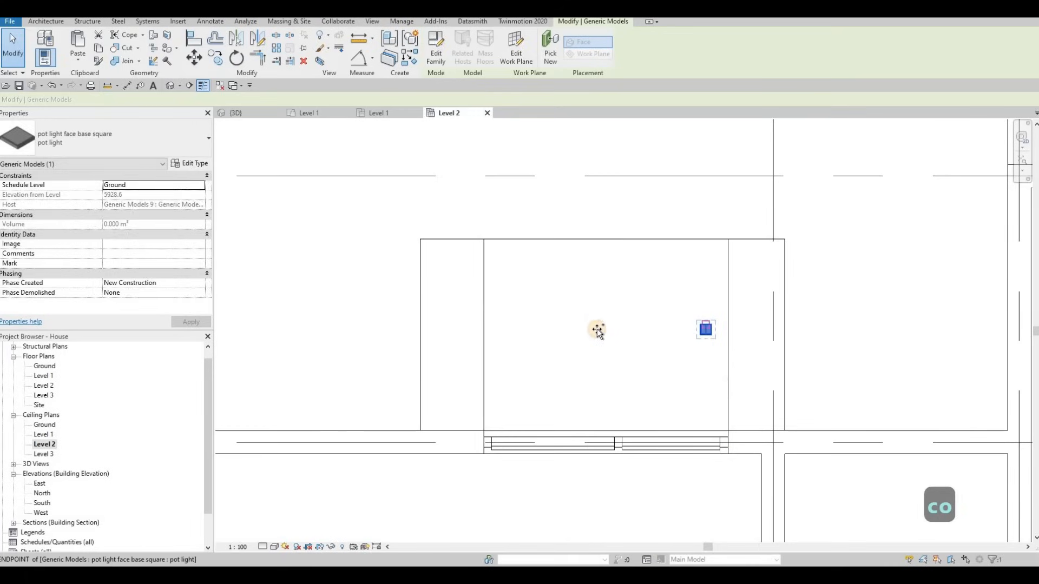
# Copy the northwest canopy's pot light 1000 mm horizontally west.
pyautogui.press('c')
pyautogui.press('o')
pyautogui.click(597, 330)
pyautogui.write('1')
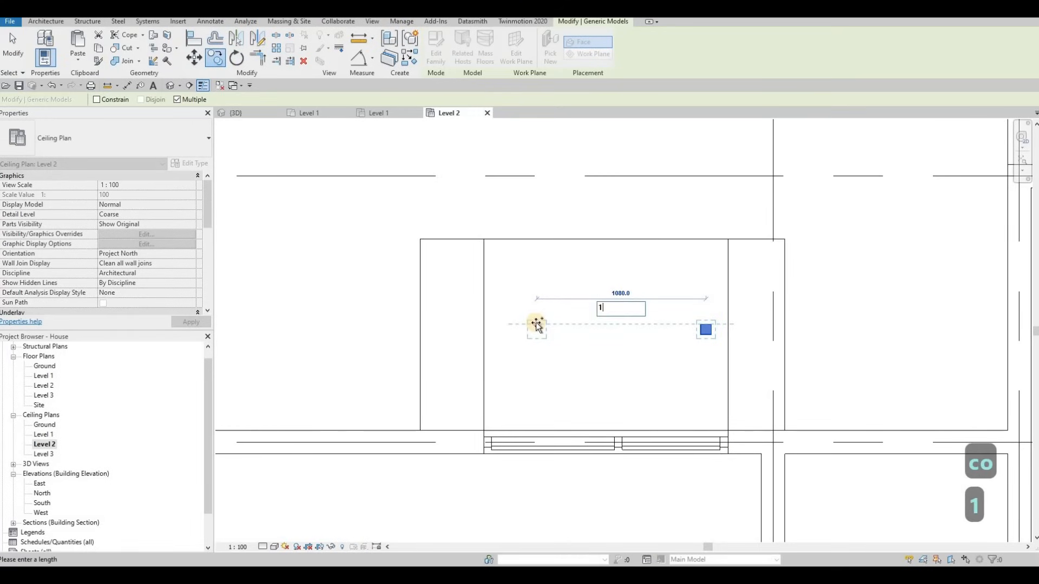
pyautogui.write('000')
pyautogui.press('Return')
pyautogui.press('Escape')
pyautogui.press('Escape')
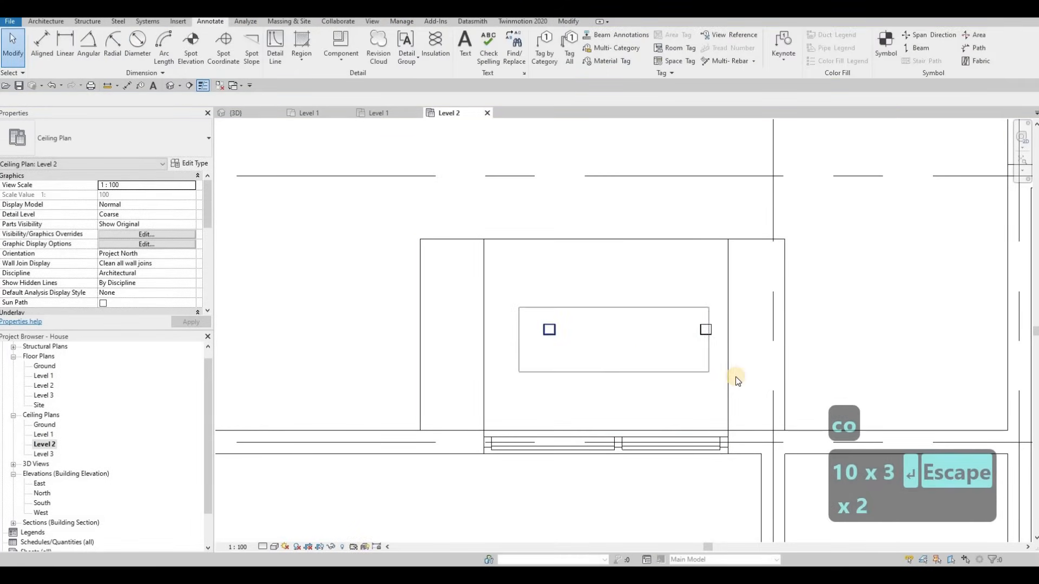
# Nudge the Level 2 northwest canopy's pair of pot lights ten increments west.
pyautogui.moveTo(737, 381); pyautogui.dragTo(737, 381)
pyautogui.press('Left')
pyautogui.press('Left')
pyautogui.press('Left')
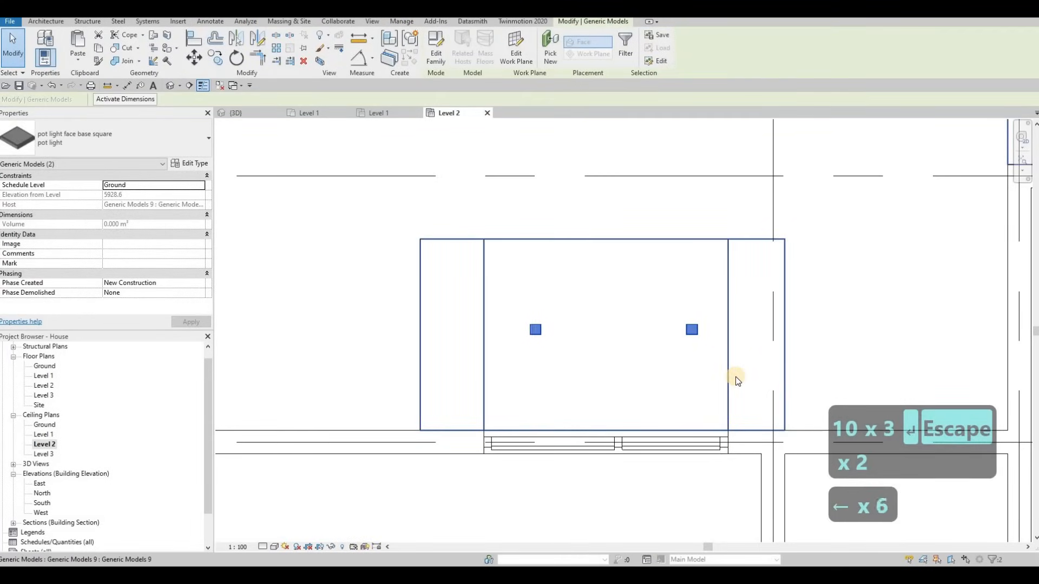
pyautogui.press('Right')
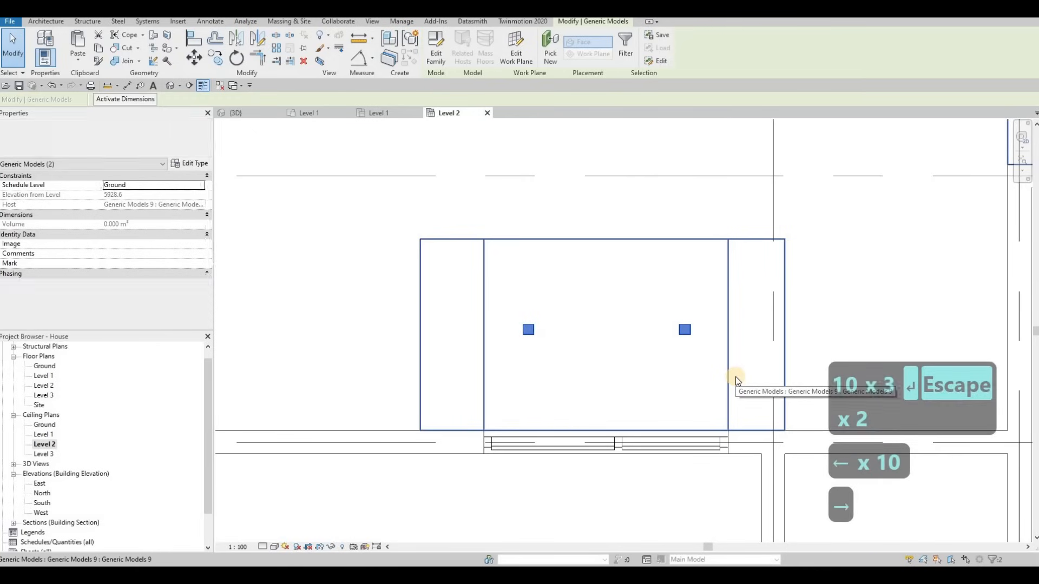
pyautogui.press('Left')
pyautogui.press('Escape')
pyautogui.scroll(-3, 666, 341)
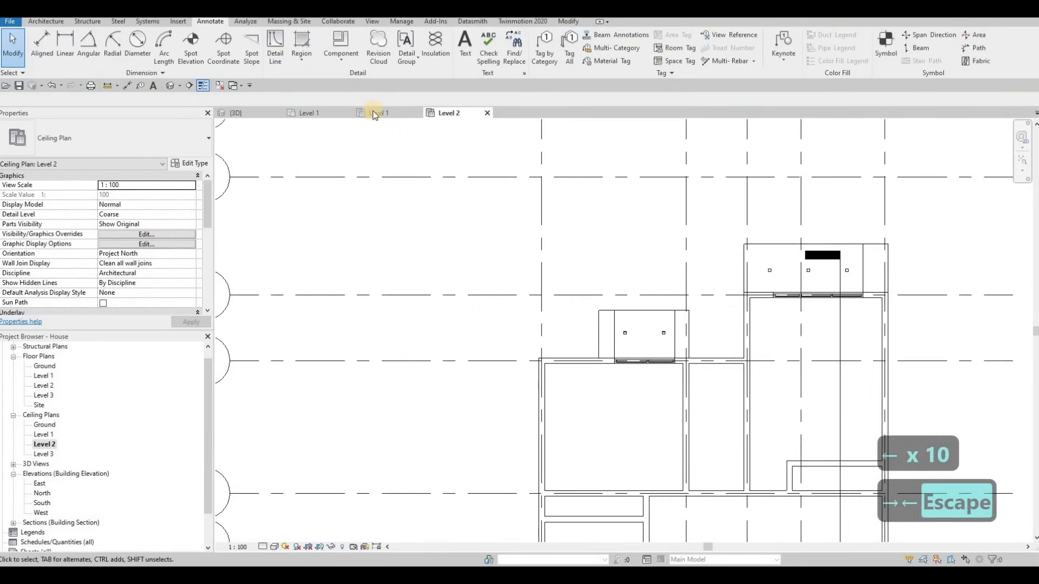
# Open the Level 1 ceiling plan and bring its rear canopies into view.
pyautogui.click(372, 112)
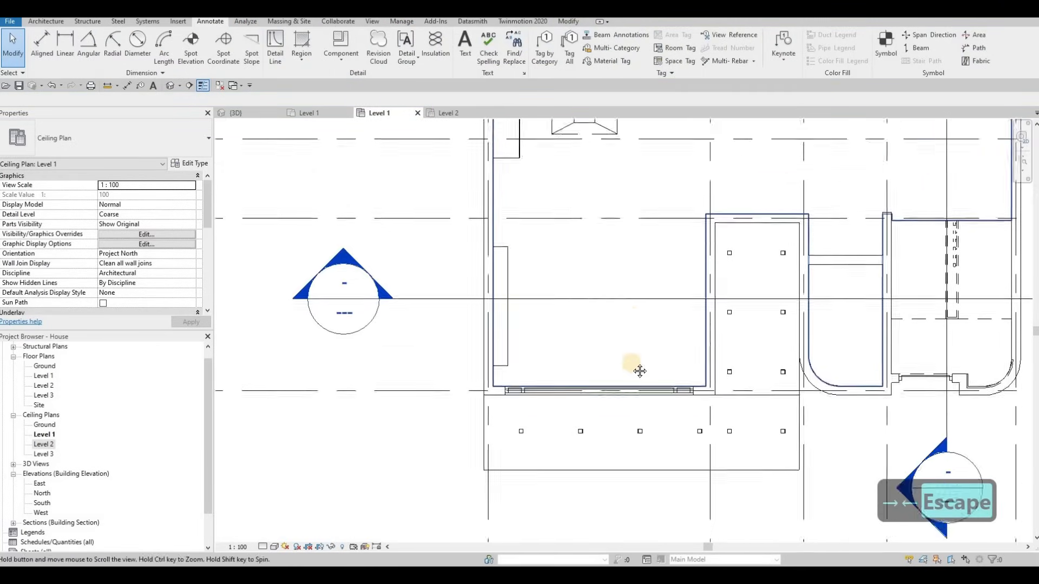
pyautogui.scroll(-3, 633, 366)
pyautogui.scroll(2, 631, 299)
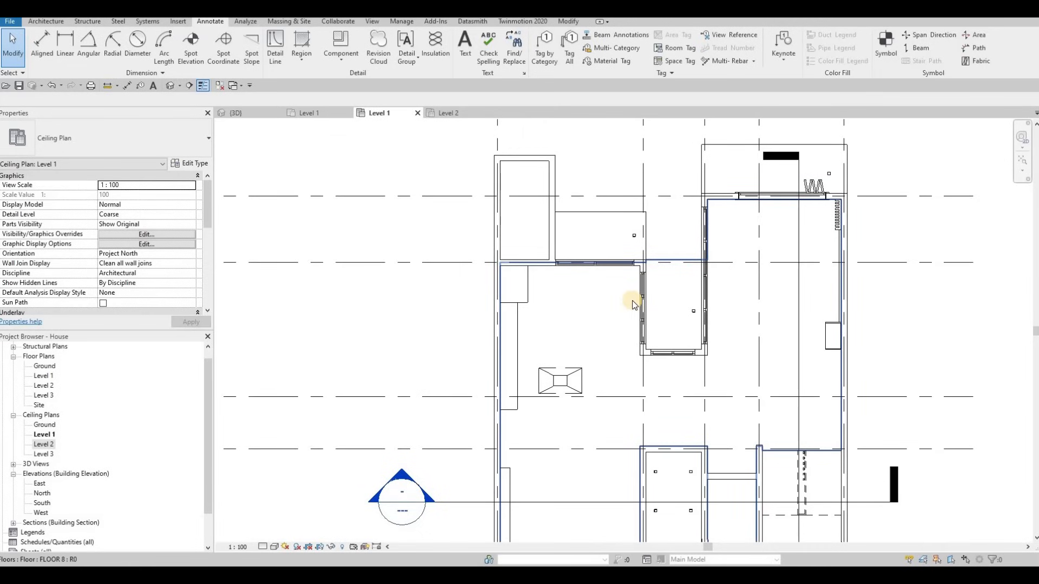
pyautogui.press('Escape')
pyautogui.press('Escape')
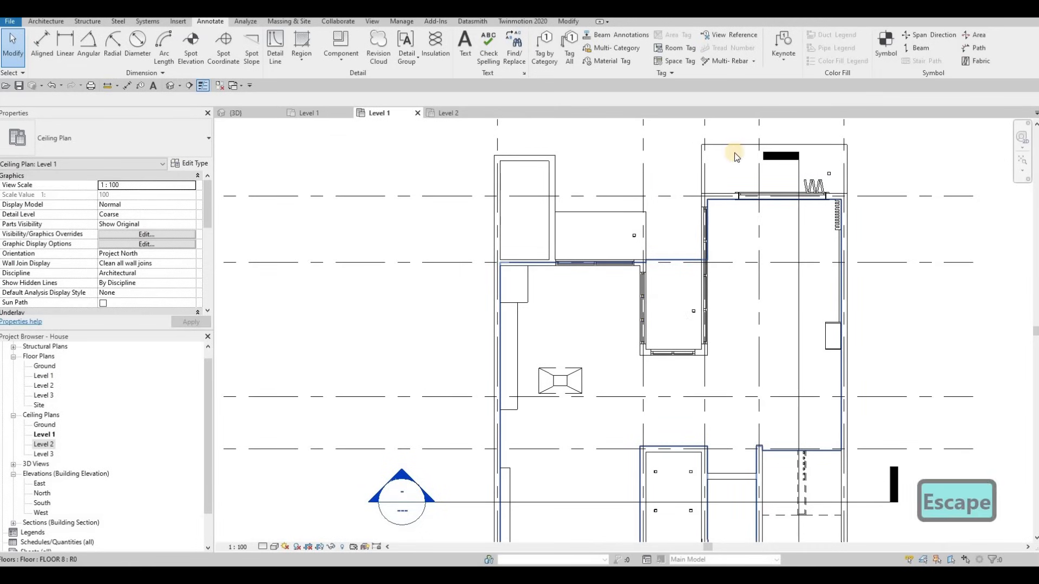
# Reposition the Level 1 northeast canopy's pot light about 3360 mm east of the canopy's west grid line, nudging it three increments north and two east.
pyautogui.moveTo(837, 196); pyautogui.dragTo(829, 227, button='middle')
pyautogui.scroll(3, 829, 224)
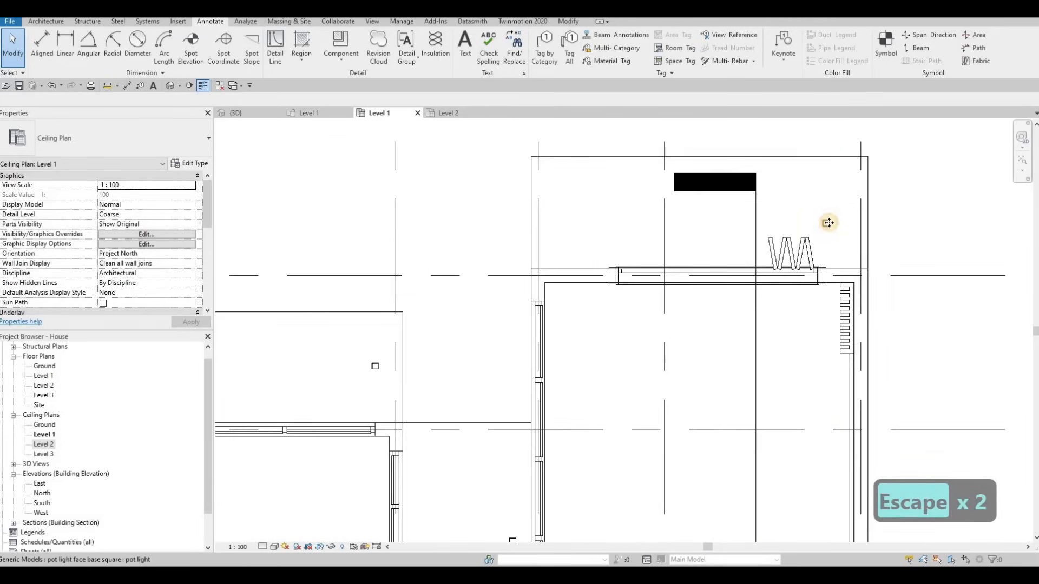
pyautogui.click(829, 223)
pyautogui.scroll(2, 829, 223)
pyautogui.moveTo(848, 218)
pyautogui.mouseDown()
pyautogui.moveTo(855, 198)
pyautogui.moveTo(854, 217)
pyautogui.mouseUp()
pyautogui.scroll(-3, 854, 216)
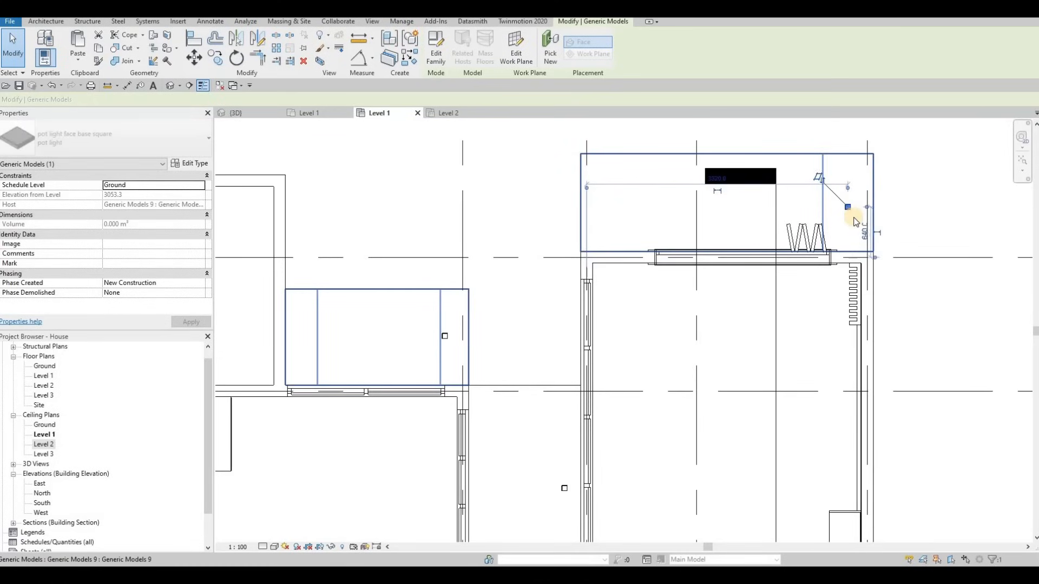
pyautogui.press('Up')
pyautogui.press('Up')
pyautogui.press('Up')
pyautogui.press('Right')
pyautogui.press('Right')
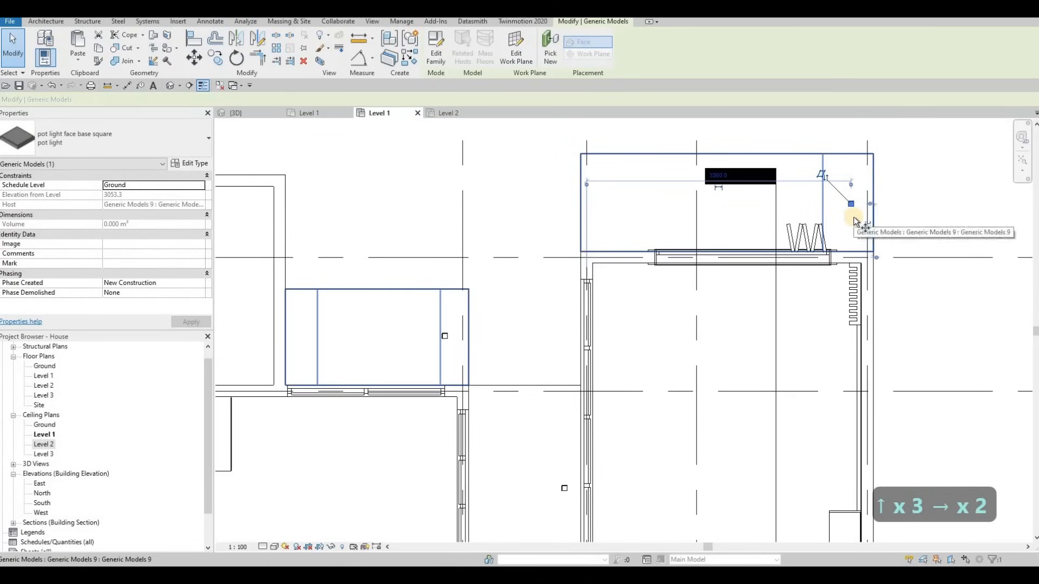
# Copy the Level 1 northeast canopy's pot light horizontally westward three times at 1000 mm spacing.
pyautogui.press('c')
pyautogui.press('o')
pyautogui.click(852, 204)
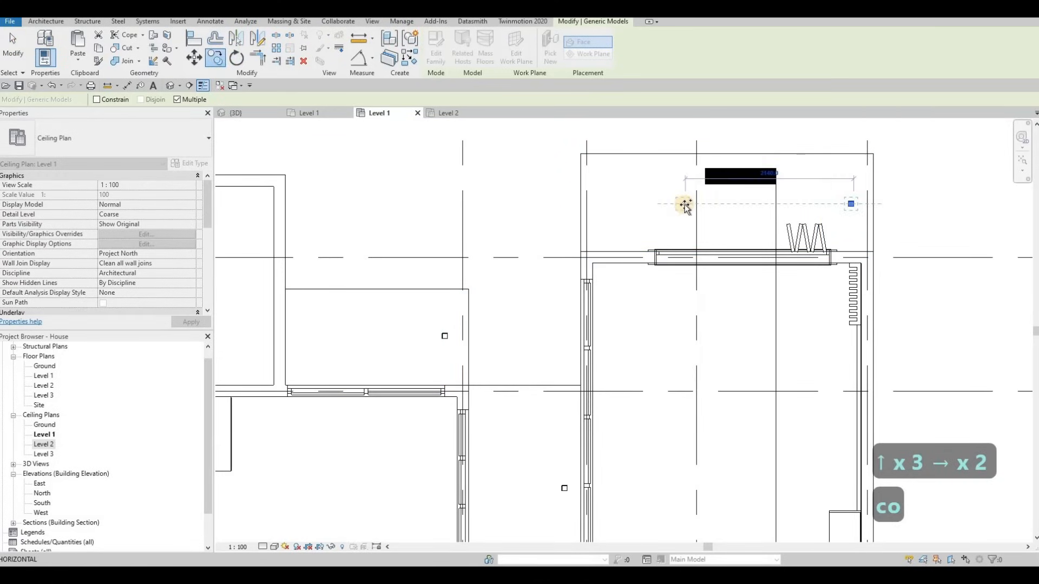
pyautogui.write('16')
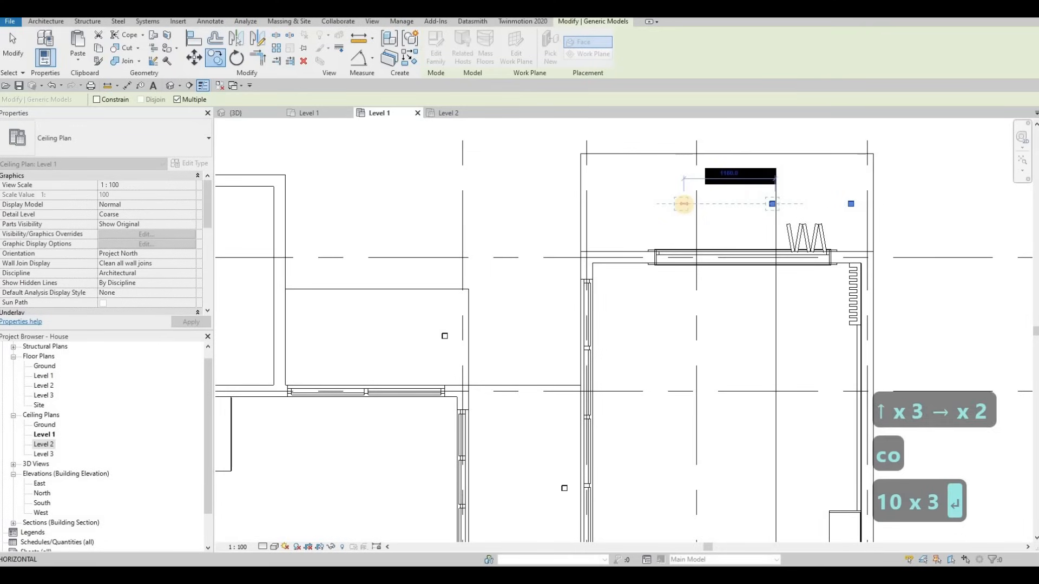
pyautogui.press('Return')
pyautogui.write('1000')
pyautogui.press('Return')
pyautogui.write('10')
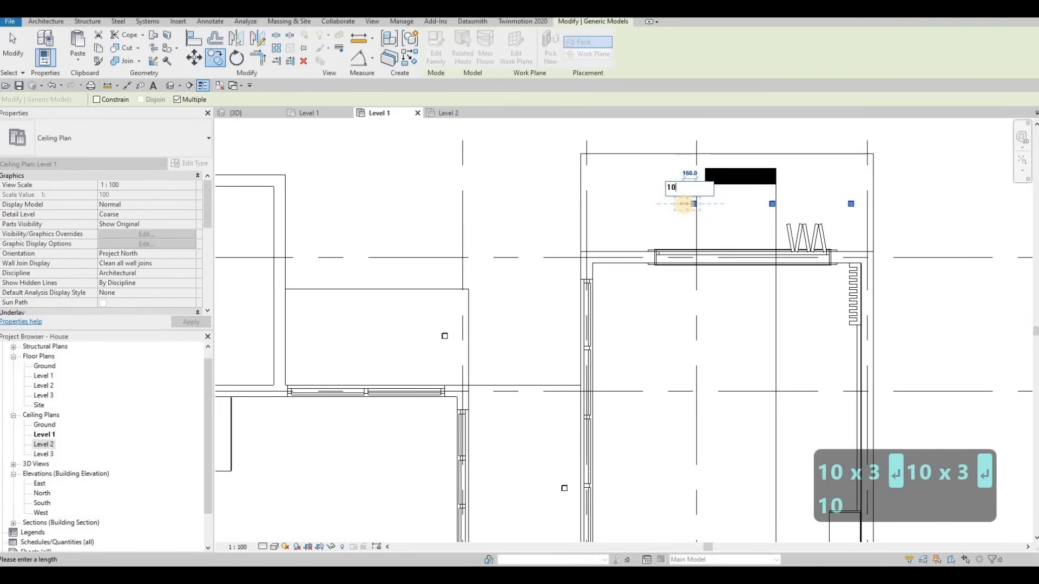
pyautogui.press('Return')
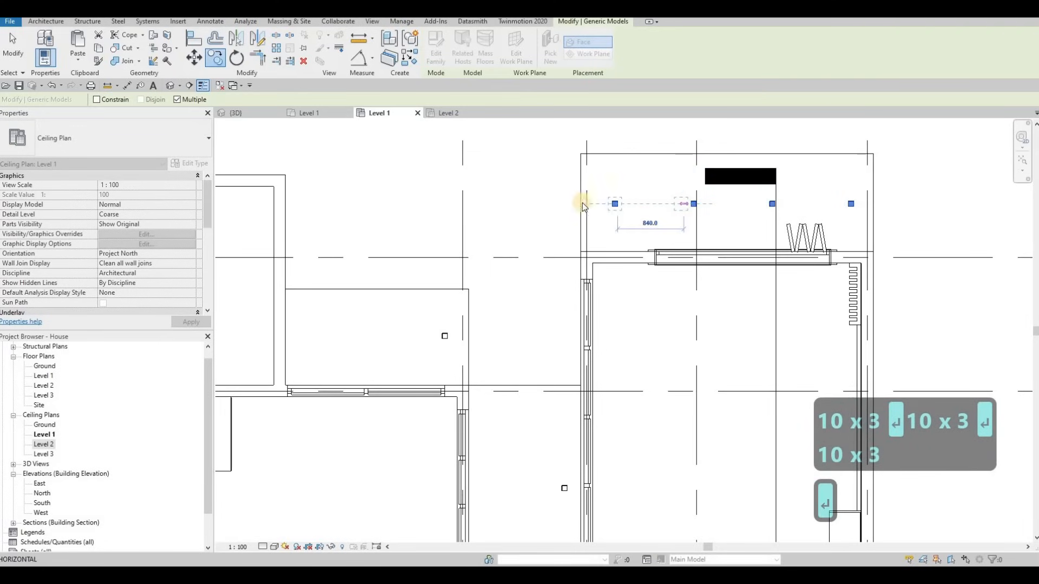
pyautogui.press('Escape')
pyautogui.press('Escape')
# Nudge the Level 1 northeast canopy's row of four pot lights five increments west.
pyautogui.moveTo(561, 194)
pyautogui.mouseDown()
pyautogui.moveTo(902, 232)
pyautogui.moveTo(912, 222)
pyautogui.mouseUp()
pyautogui.press('Left')
pyautogui.press('Left')
pyautogui.press('Left')
pyautogui.press('Left')
pyautogui.press('Left')
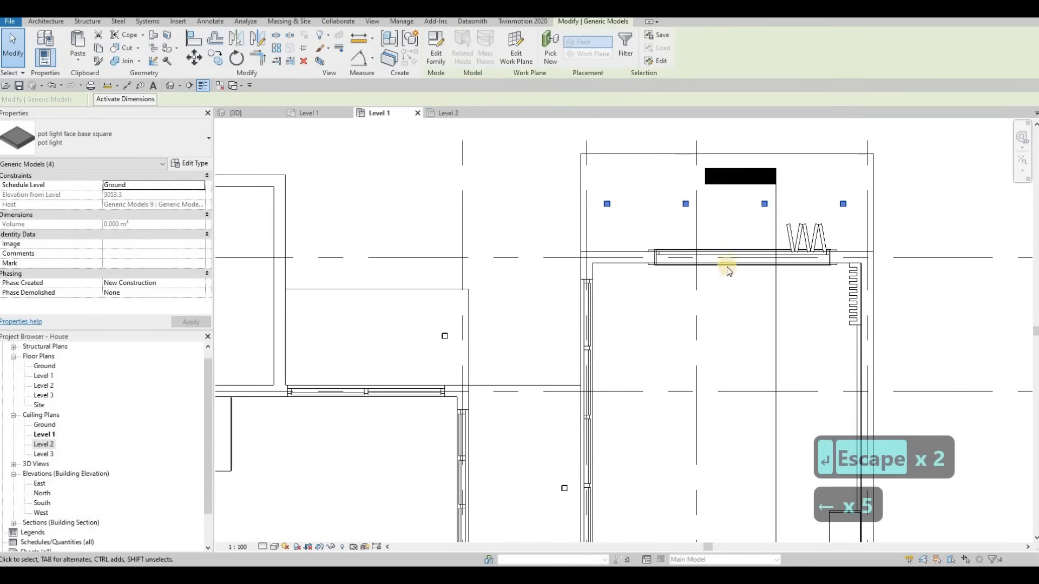
pyautogui.press('Escape')
pyautogui.press('Escape')
# Copy the Level 1 northwest canopy's pot light 1000 mm horizontally west.
pyautogui.scroll(-1, 683, 273)
pyautogui.moveTo(495, 330); pyautogui.dragTo(711, 265, button='middle')
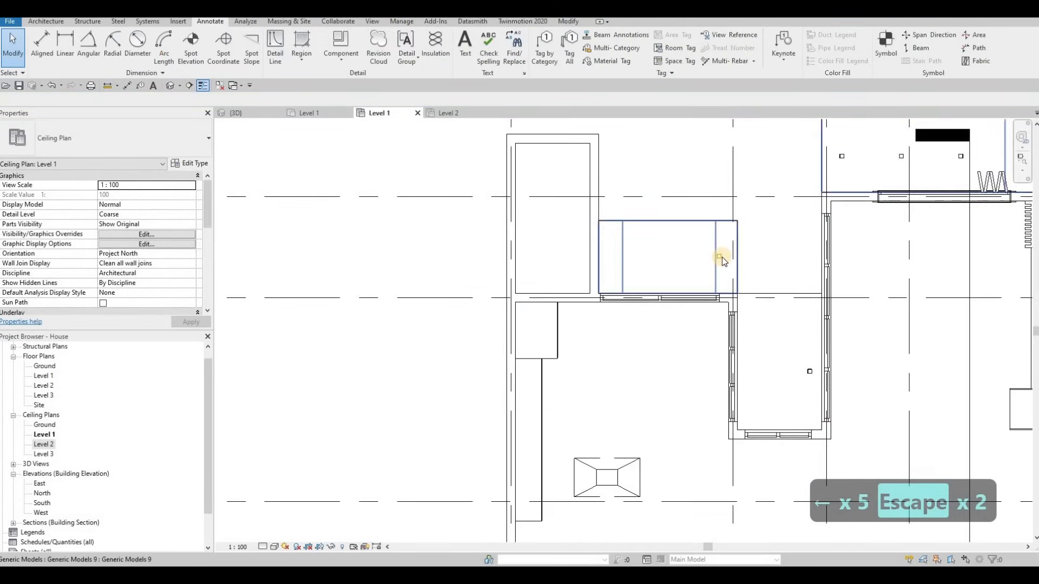
pyautogui.scroll(2, 722, 258)
pyautogui.click(720, 257)
pyautogui.press('c')
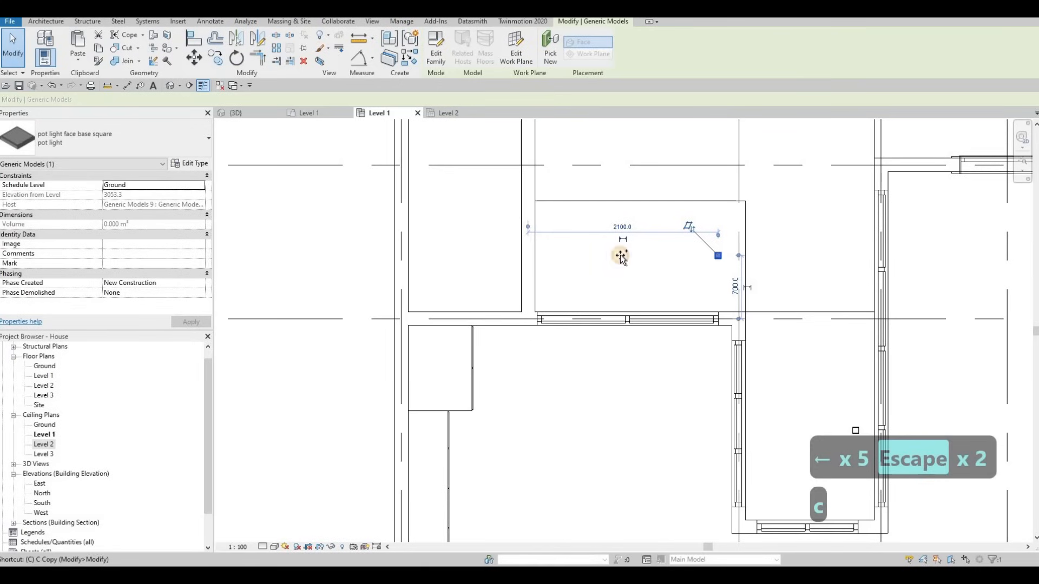
pyautogui.press('o')
pyautogui.click(719, 256)
pyautogui.write('10')
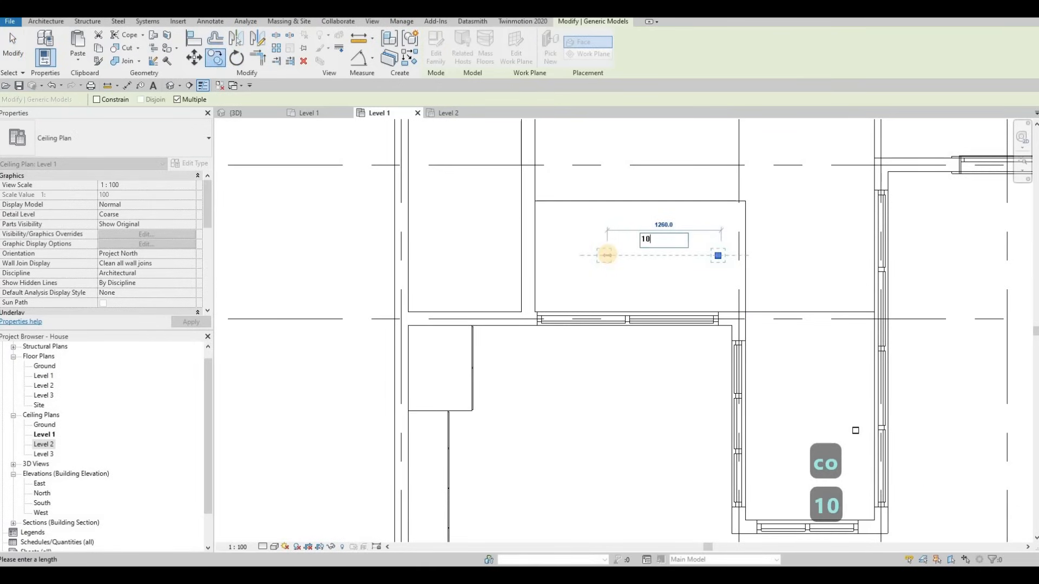
pyautogui.press('Return')
pyautogui.press('Escape')
pyautogui.press('Escape')
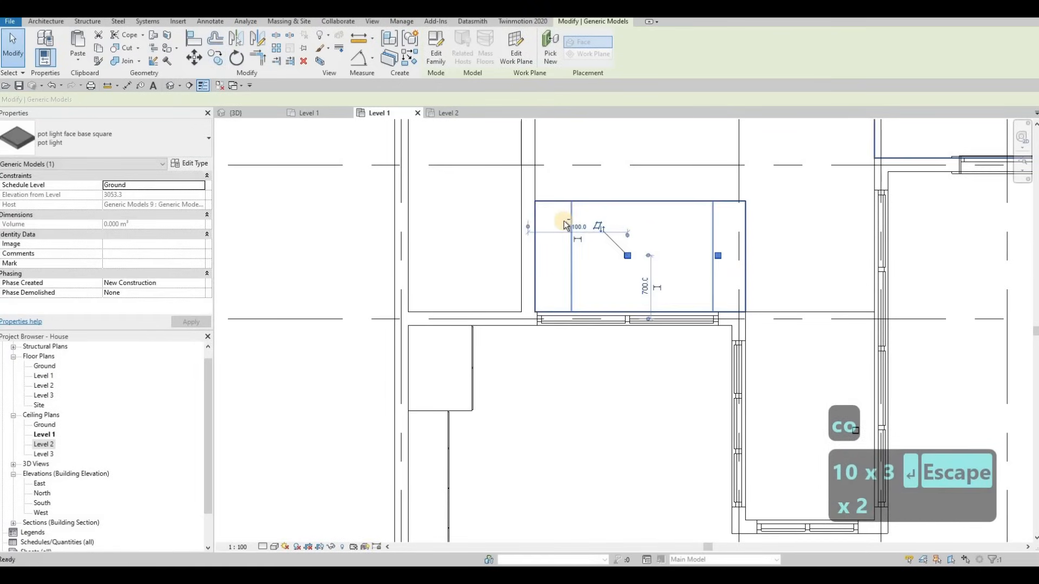
# Nudge the Level 1 northwest canopy's two pot lights nineteen increments west.
pyautogui.hotkey('ctrl', 'Left')
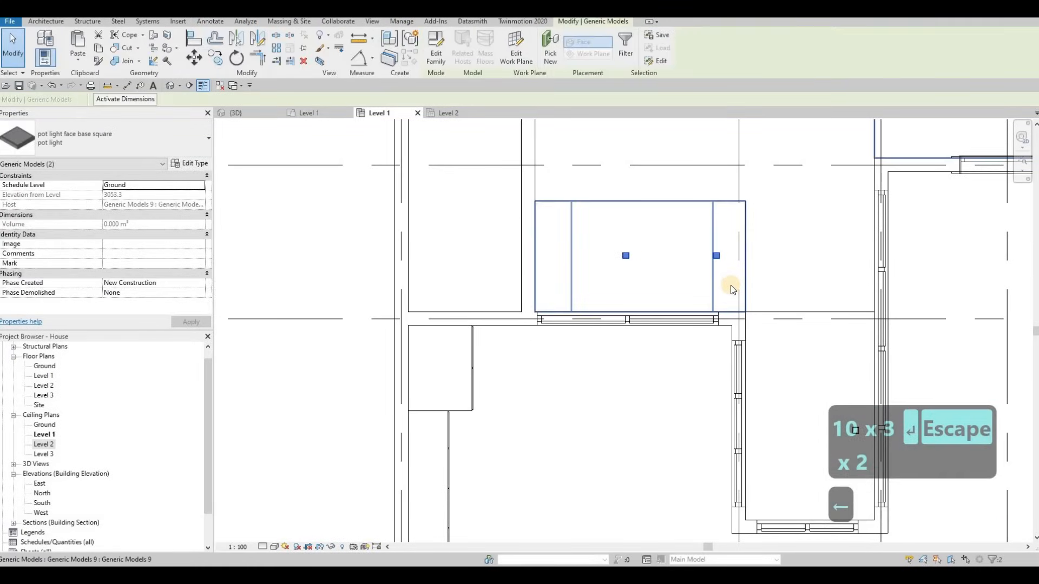
pyautogui.press('Left')
pyautogui.press('Left')
pyautogui.press('Left')
pyautogui.press('Left')
pyautogui.press('Left')
pyautogui.press('Left')
pyautogui.press('Left')
pyautogui.press('Left')
pyautogui.press('Left')
pyautogui.press('Left')
pyautogui.press('Left')
pyautogui.press('Left')
pyautogui.press('Left')
pyautogui.press('Left')
pyautogui.press('Left')
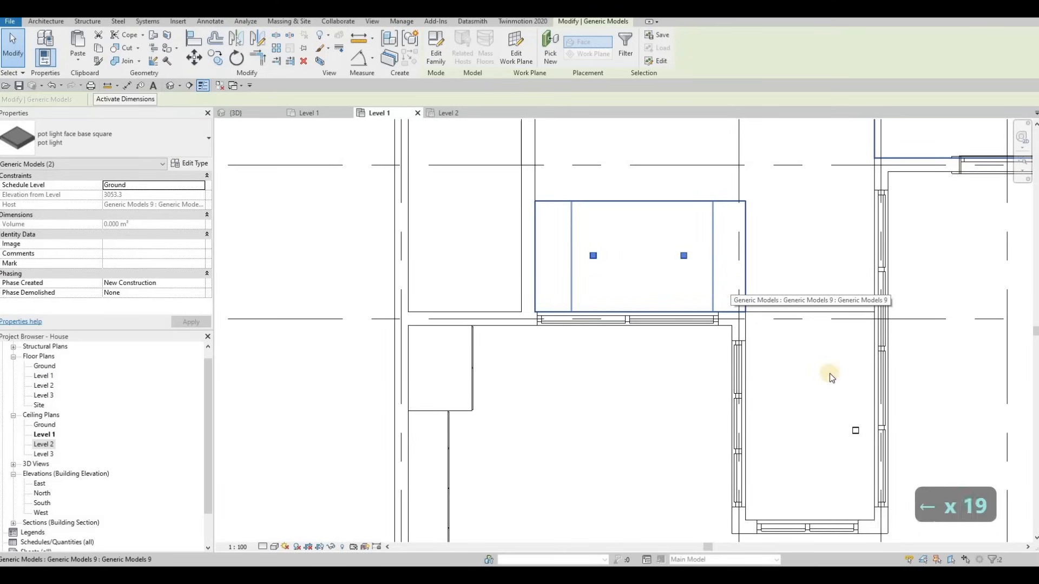
pyautogui.press('Escape')
# Inspect the pot lights beneath the rear canopies and the adjoining floor slab in the 3D view, and return to the Level 1 ceiling plan.
pyautogui.scroll(-3, 813, 330)
pyautogui.scroll(2, 792, 352)
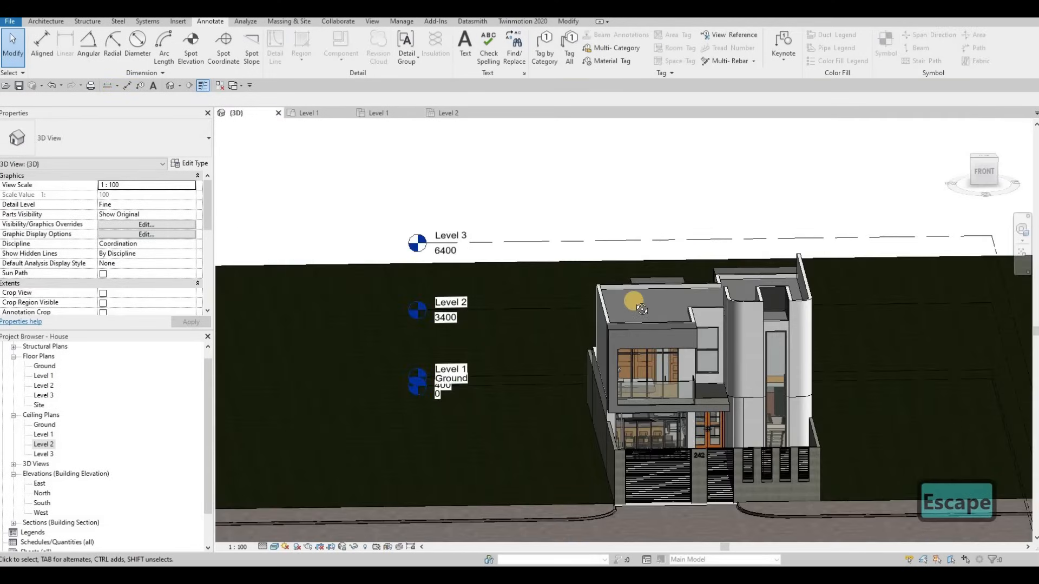
pyautogui.moveTo(635, 301); pyautogui.dragTo(645, 245, button='middle')
pyautogui.keyDown('shift'); pyautogui.moveTo(840, 320); pyautogui.dragTo(636, 281, button='middle'); pyautogui.keyUp('shift')
pyautogui.scroll(5, 723, 325)
pyautogui.scroll(5, 724, 325)
pyautogui.scroll(-4, 636, 299)
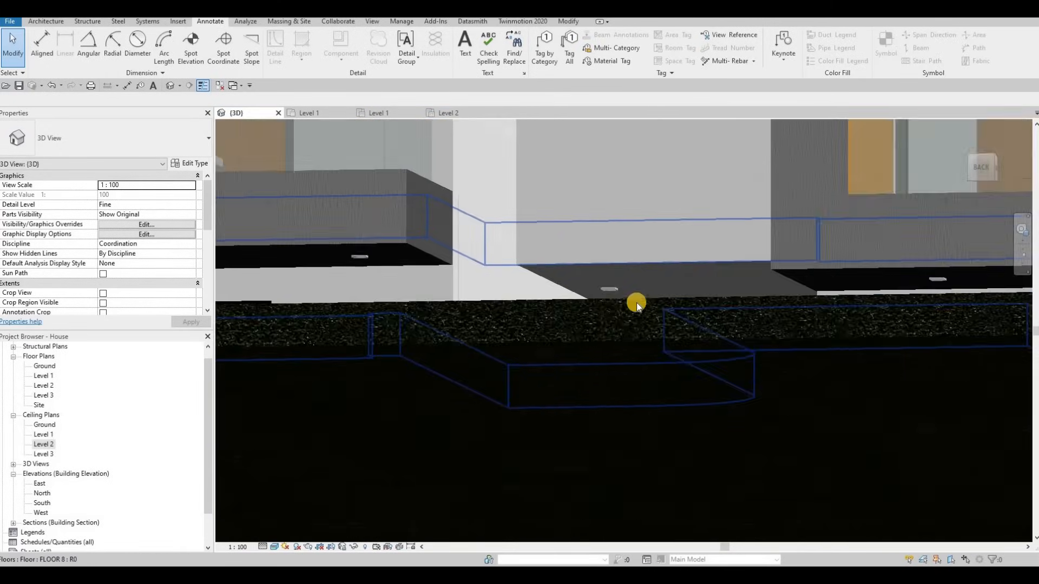
pyautogui.click(636, 239)
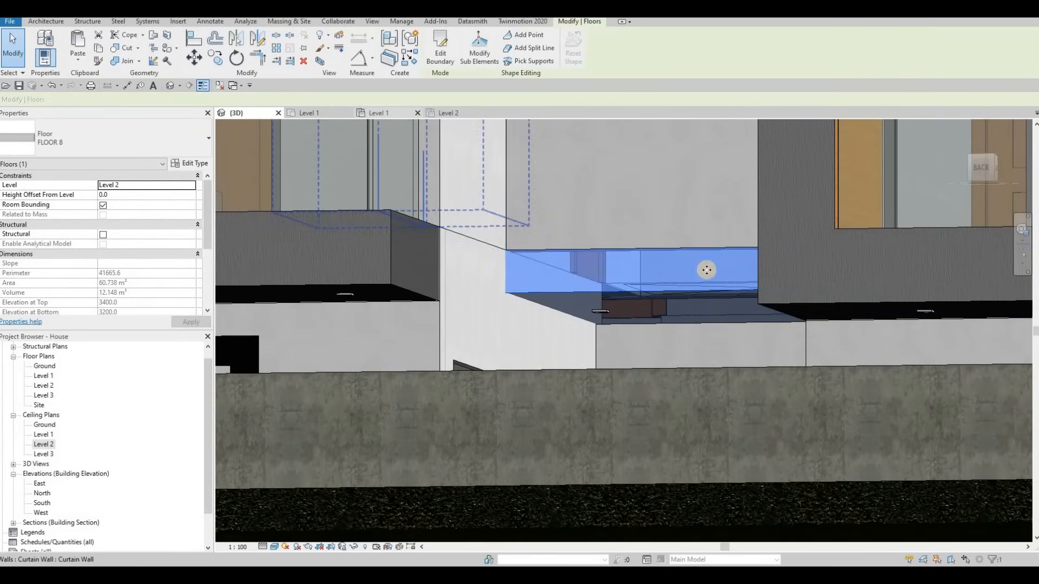
pyautogui.hotkey('ctrl', 'Tab')
pyautogui.press('Escape')
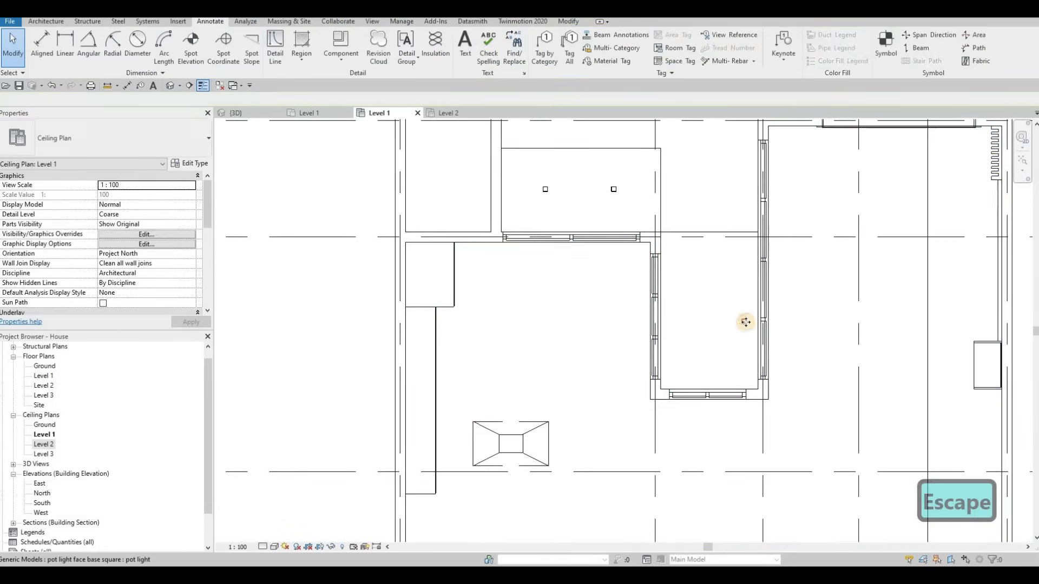
# Move the pot light in the narrow rear ceiling recess to about 180 mm from the recess's east wall.
pyautogui.press('Escape')
pyautogui.scroll(5, 746, 323)
pyautogui.click(742, 319)
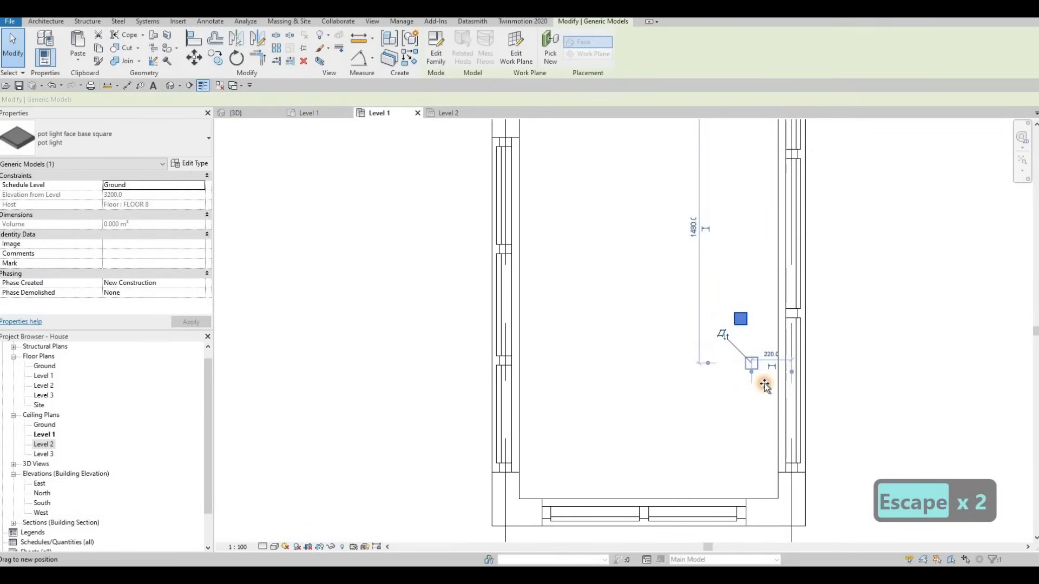
pyautogui.moveTo(764, 386); pyautogui.dragTo(757, 383)
# Copy the rear recess's pot light 1000 mm horizontally west.
pyautogui.press('c')
pyautogui.press('o')
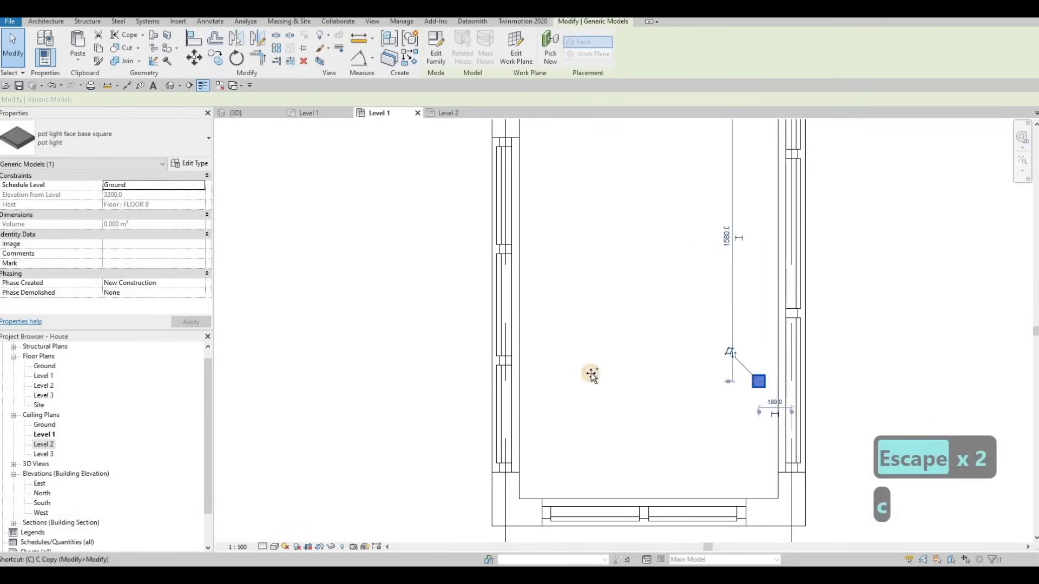
pyautogui.click(758, 382)
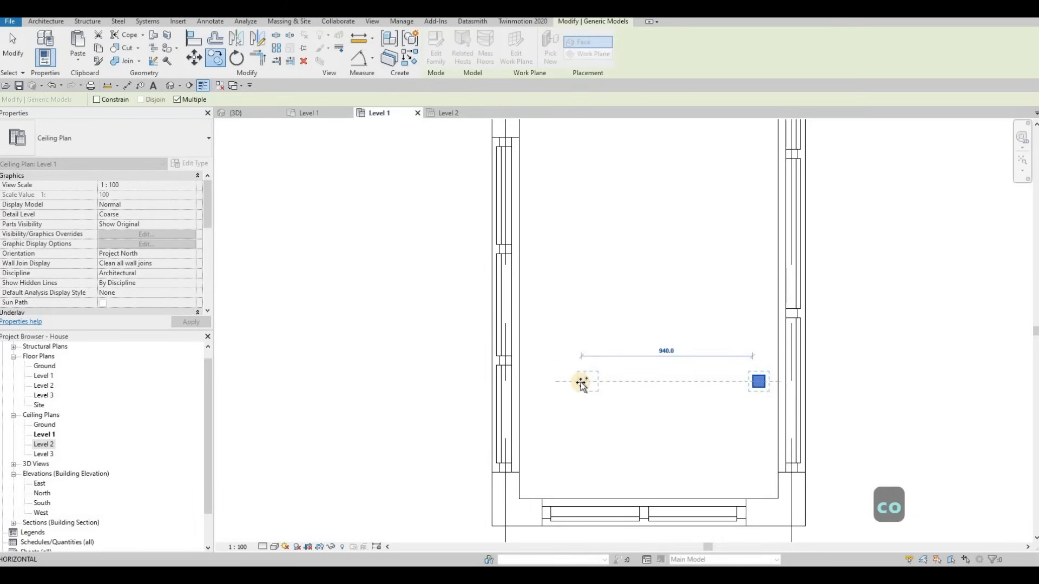
pyautogui.write('1000')
pyautogui.press('Return')
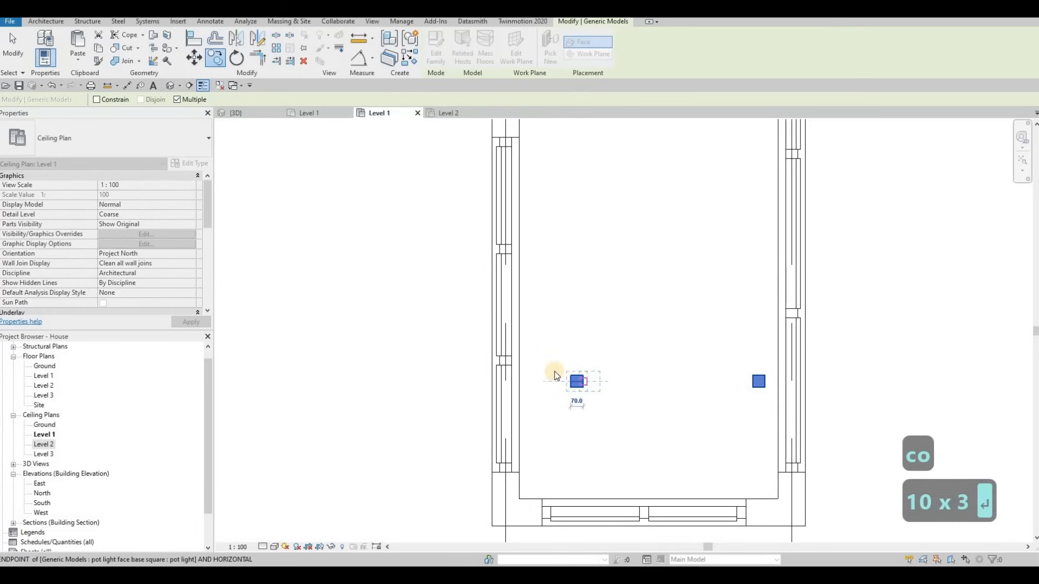
pyautogui.press('Escape')
pyautogui.press('Escape')
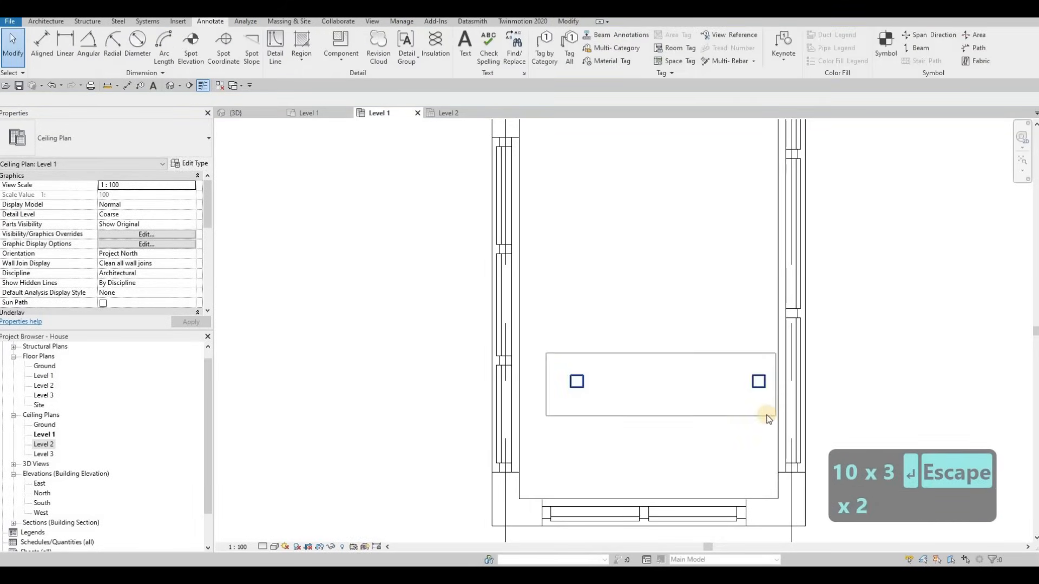
# Nudge the rear recess's two pot lights ten increments west.
pyautogui.moveTo(769, 418); pyautogui.dragTo(769, 417)
pyautogui.press('Left')
pyautogui.press('Left')
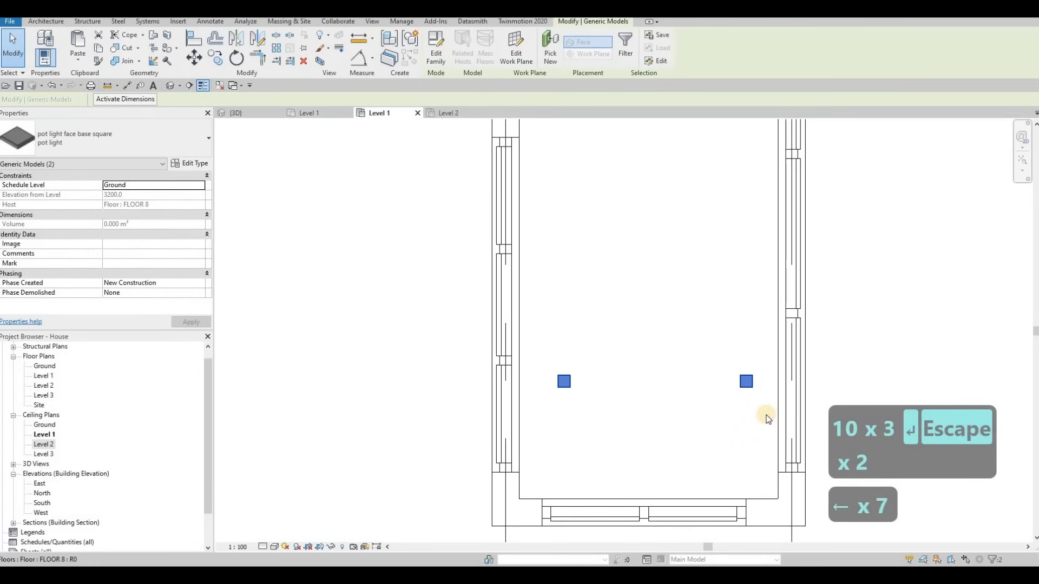
pyautogui.press('Left')
pyautogui.press('Left')
pyautogui.press('Left')
pyautogui.press('Escape')
# Inspect the rear recess's pot lights and the FLOOR 8 slab from below in the 3D view, and return to the Level 1 ceiling plan.
pyautogui.click(236, 112)
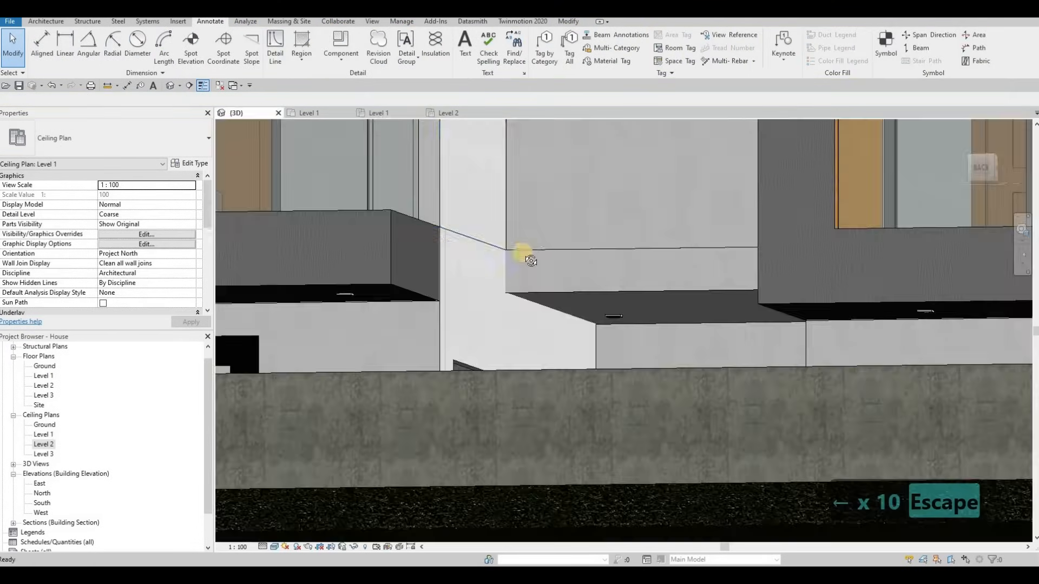
pyautogui.keyDown('shift'); pyautogui.moveTo(531, 261); pyautogui.dragTo(401, 316, button='middle'); pyautogui.keyUp('shift')
pyautogui.click(488, 383)
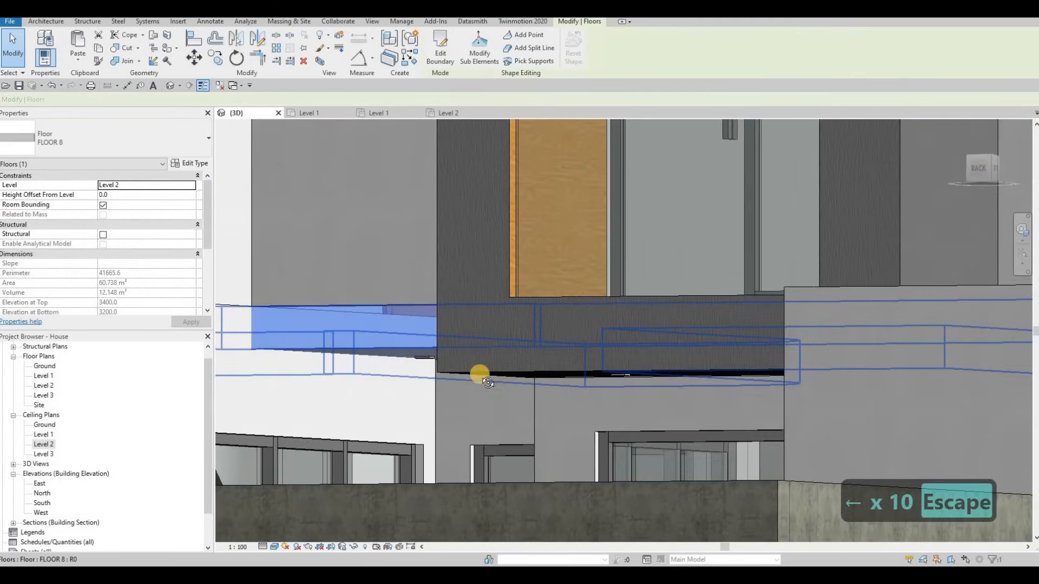
pyautogui.keyDown('shift'); pyautogui.moveTo(488, 382); pyautogui.dragTo(482, 328, button='middle'); pyautogui.keyUp('shift')
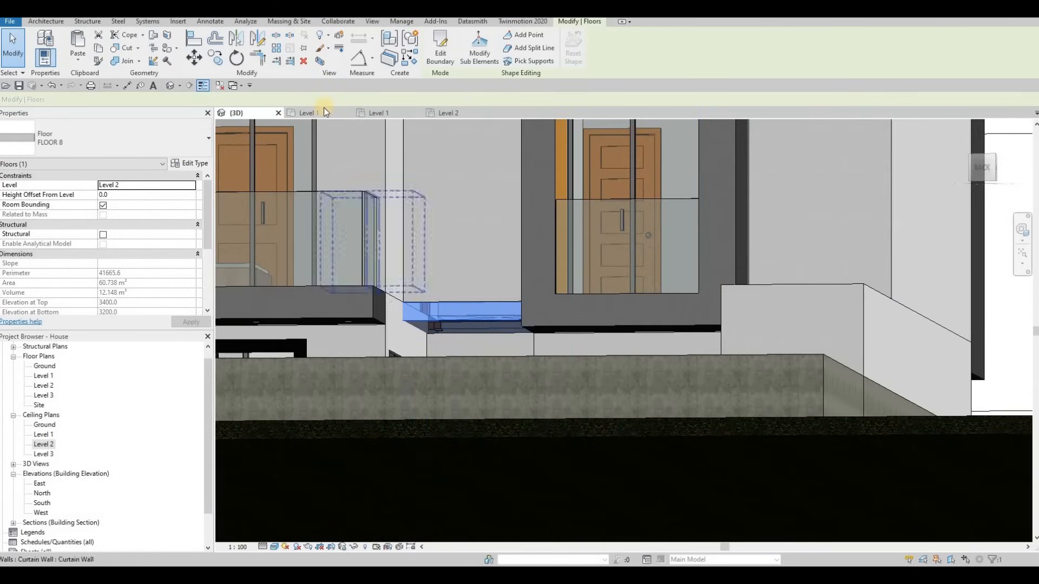
pyautogui.hotkey('ctrl', 'Tab')
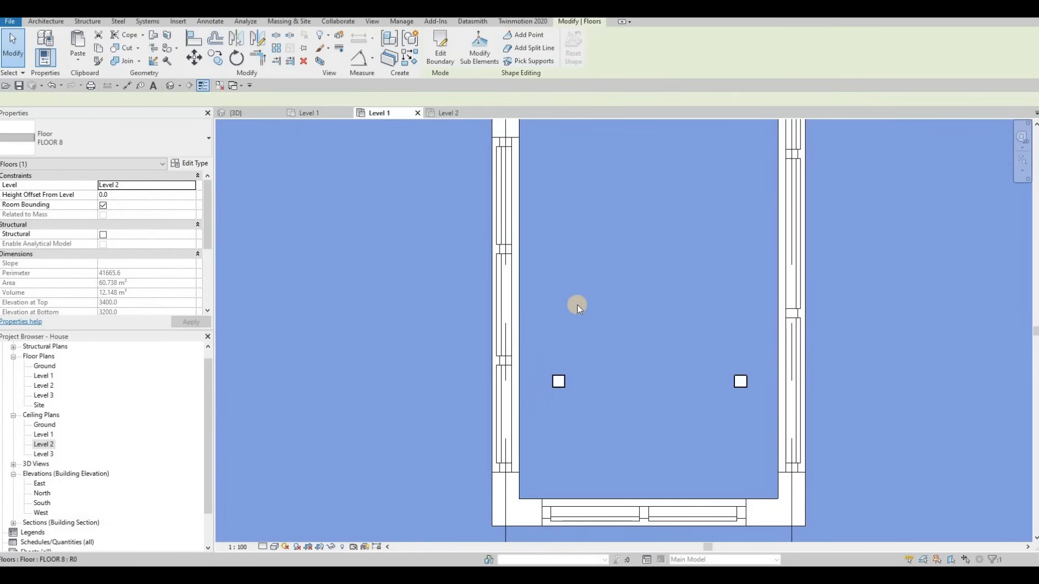
pyautogui.press('Escape')
# Nudge the rear recess's two pot lights sixteen increments south.
pyautogui.click(717, 341)
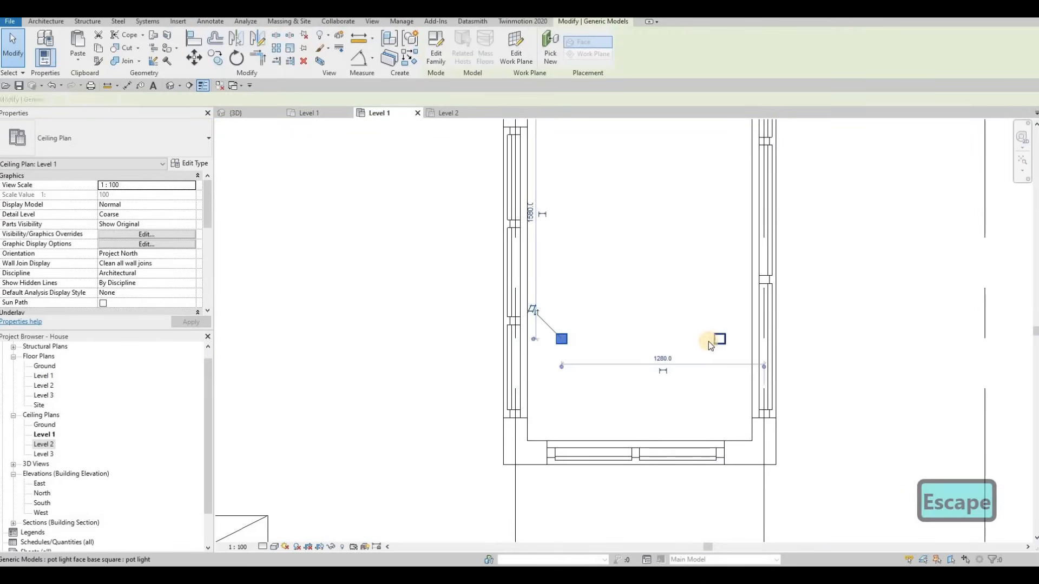
pyautogui.press('Down')
pyautogui.press('Down')
pyautogui.press('Down')
pyautogui.press('Down')
pyautogui.press('Down')
pyautogui.press('Down')
pyautogui.press('Down')
pyautogui.press('Down')
pyautogui.press('Down')
pyautogui.press('Down')
pyautogui.press('Down')
pyautogui.press('Down')
pyautogui.press('Down')
pyautogui.press('Down')
pyautogui.press('Down')
pyautogui.press('Down')
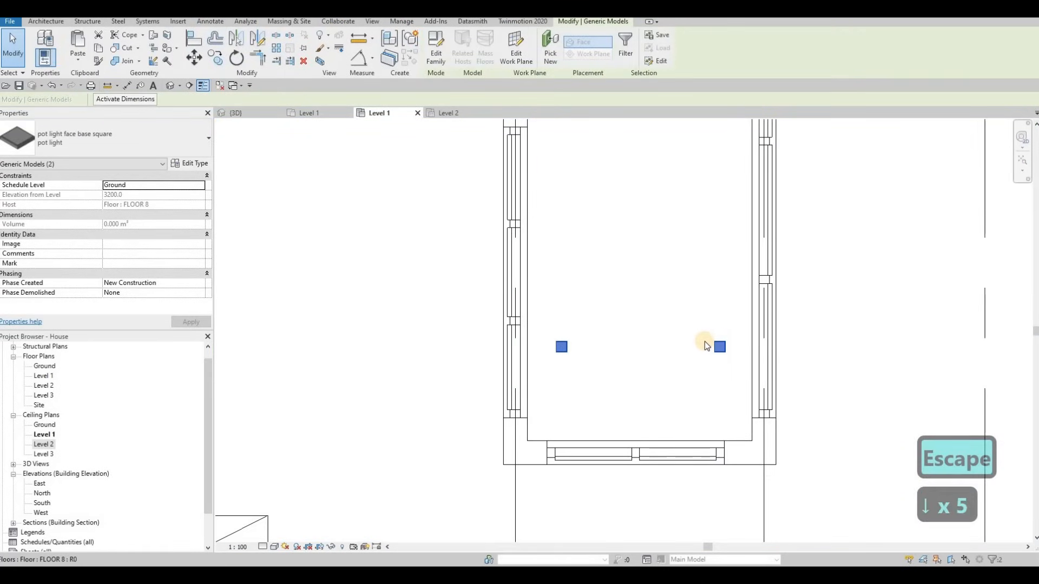
# Copy the rear recess's pair of pot lights 1000 mm vertically north.
pyautogui.press('c')
pyautogui.press('o')
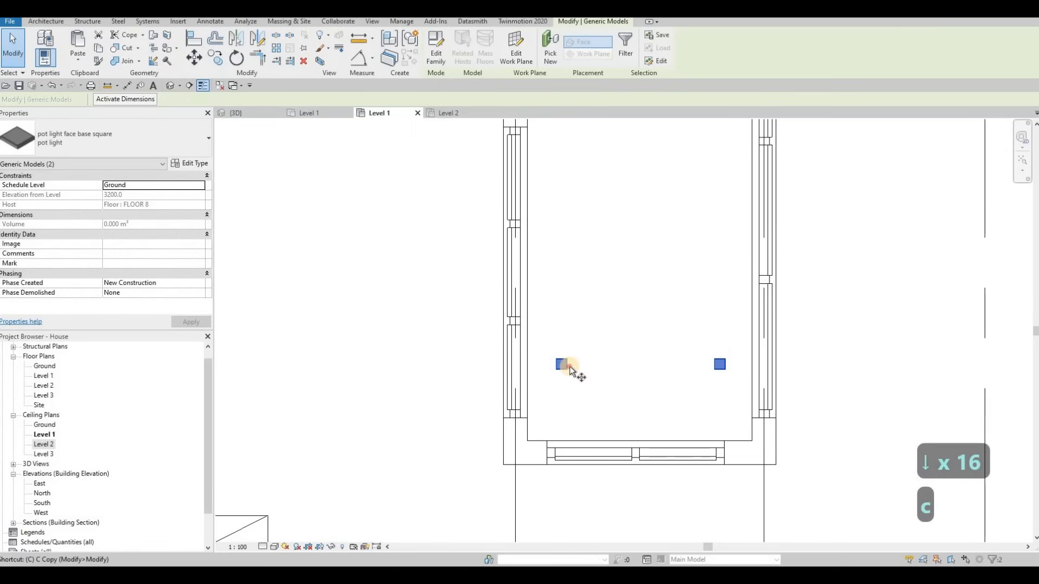
pyautogui.click(566, 364)
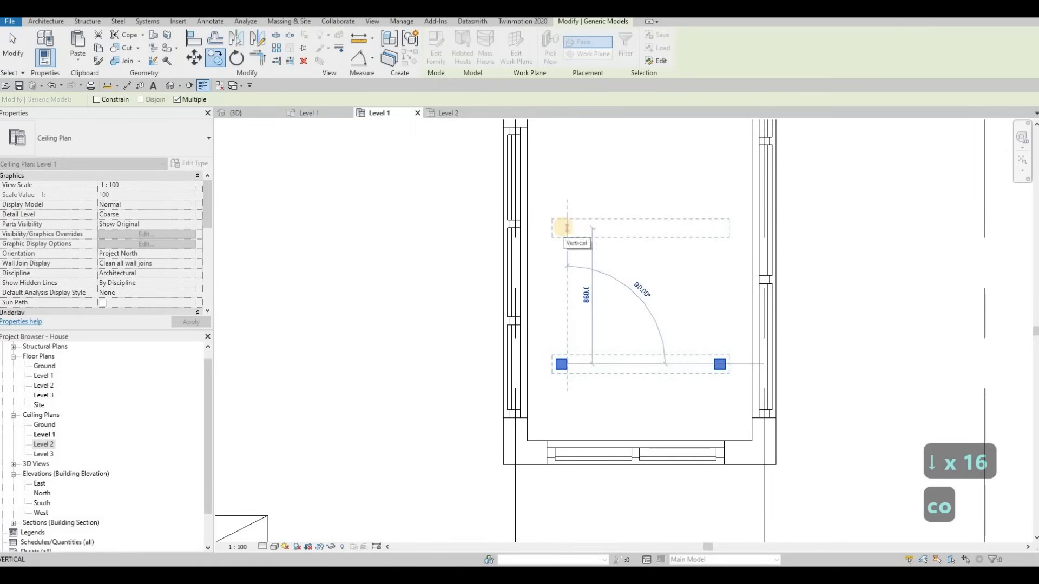
pyautogui.write('1000')
pyautogui.press('Return')
pyautogui.press('Escape')
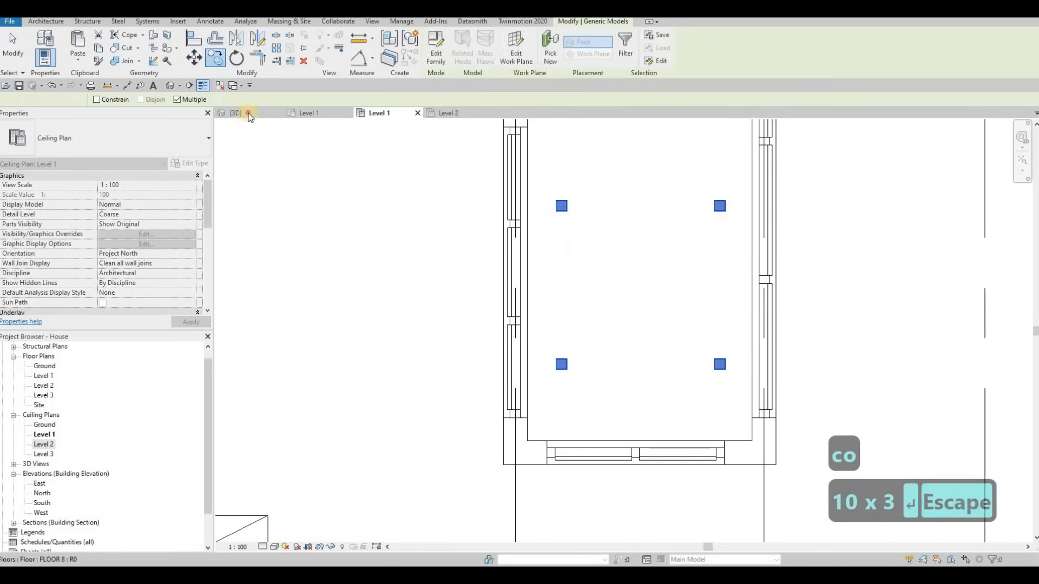
# Examine the house in the 3D view from the rear canopies around to the front facade and its tall stair window.
pyautogui.click(235, 113)
pyautogui.press('Escape')
pyautogui.press('Escape')
pyautogui.keyDown('shift'); pyautogui.moveTo(531, 309); pyautogui.dragTo(641, 326, button='middle'); pyautogui.keyUp('shift')
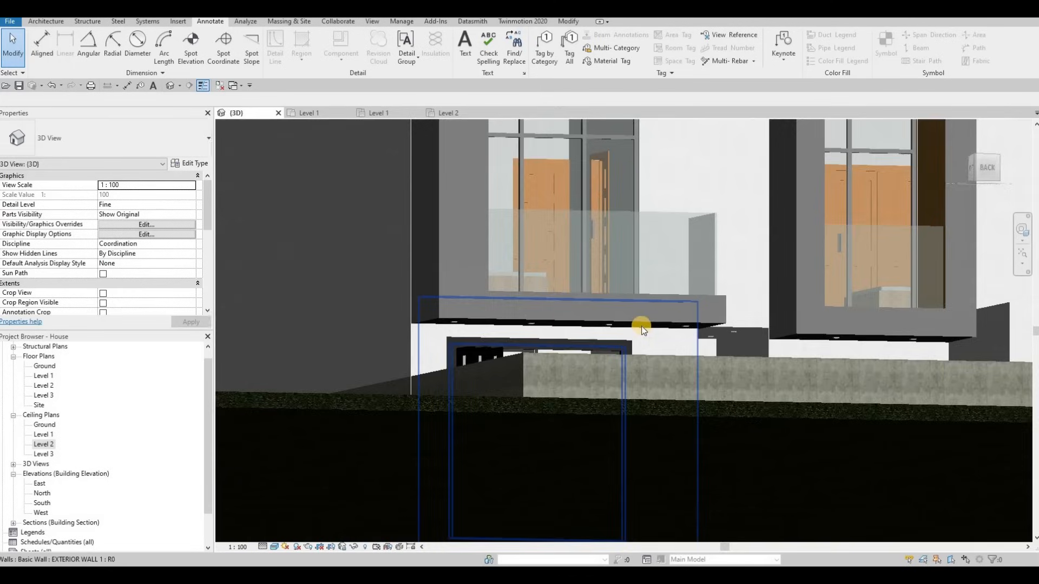
pyautogui.scroll(-3, 641, 326)
pyautogui.keyDown('shift'); pyautogui.moveTo(623, 284); pyautogui.dragTo(618, 308, button='middle'); pyautogui.keyUp('shift')
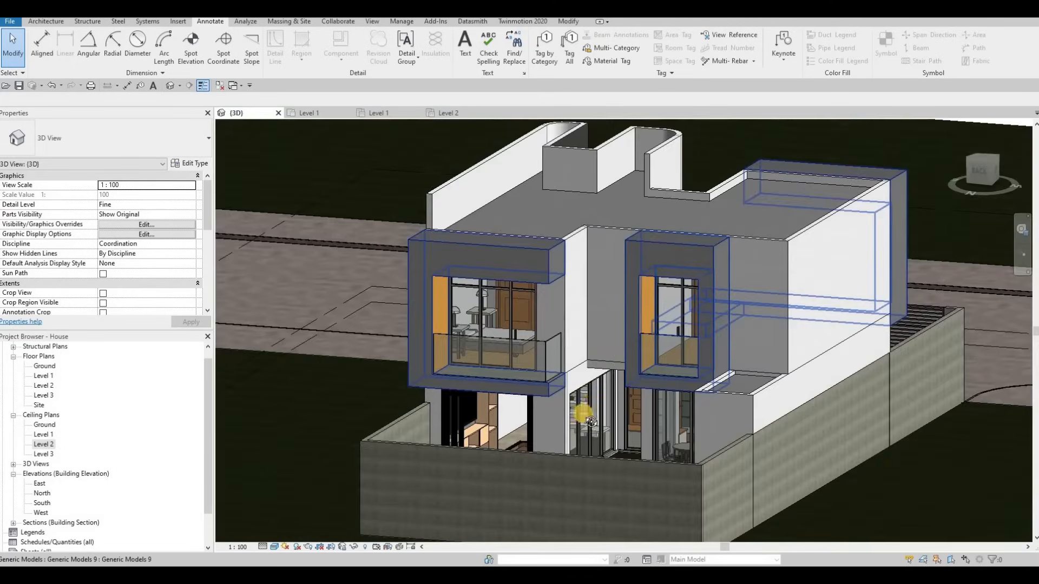
pyautogui.scroll(-3, 591, 422)
pyautogui.keyDown('shift'); pyautogui.moveTo(591, 422); pyautogui.dragTo(620, 210, button='middle'); pyautogui.keyUp('shift')
pyautogui.scroll(5, 620, 210)
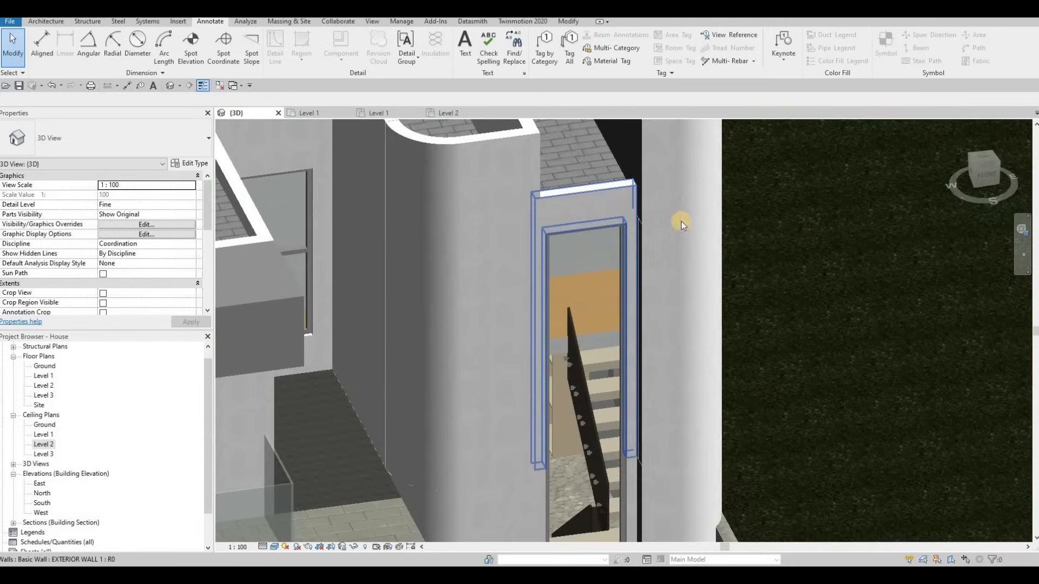
pyautogui.keyDown('shift'); pyautogui.moveTo(681, 222); pyautogui.dragTo(610, 240, button='middle'); pyautogui.keyUp('shift')
pyautogui.scroll(-2, 633, 236)
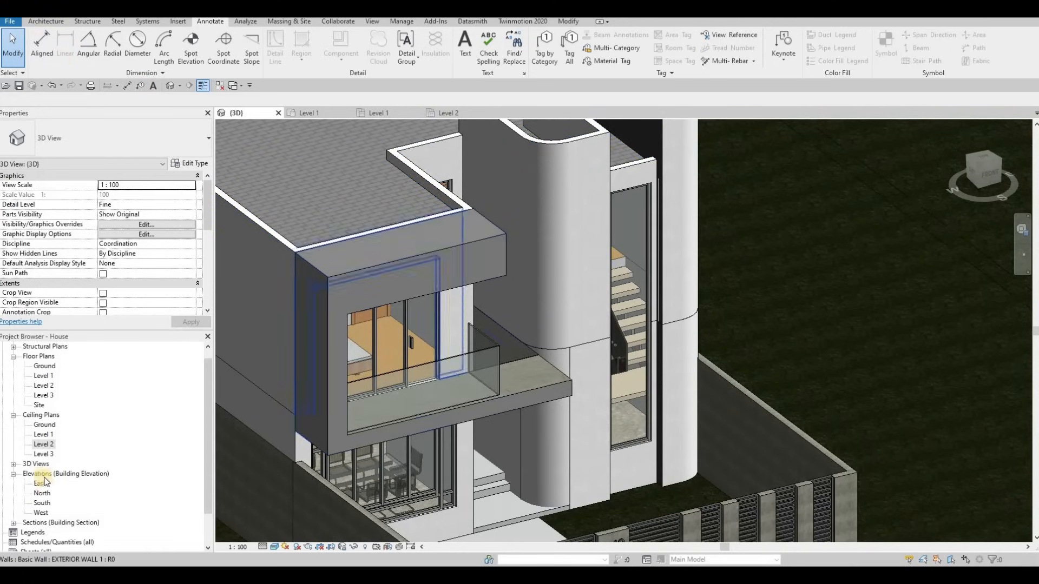
# In the South elevation, raise the building section's head and upper extent above the top of the stair tower.
pyautogui.doubleClick(43, 503)
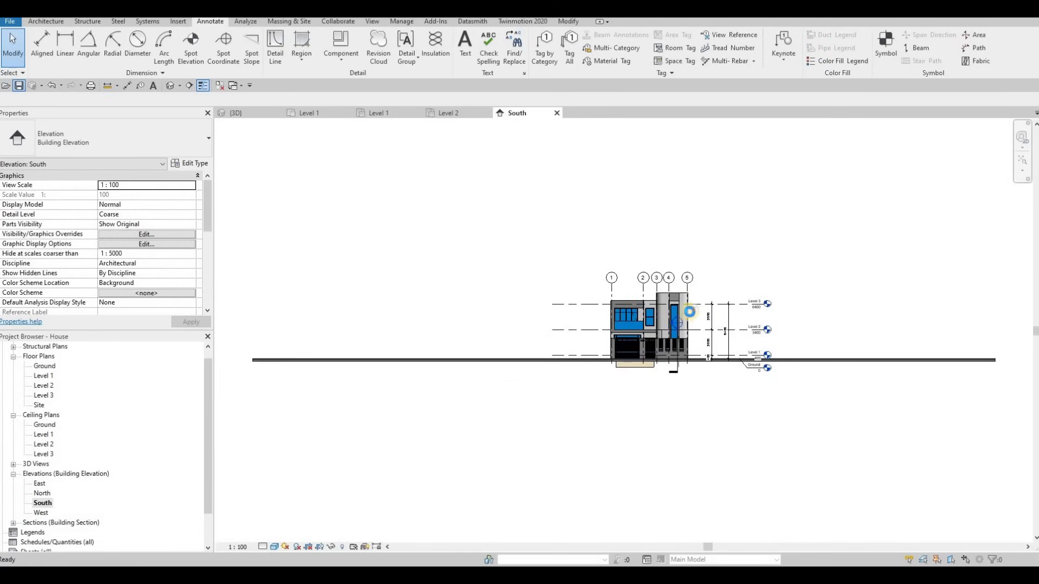
pyautogui.scroll(8, 637, 288)
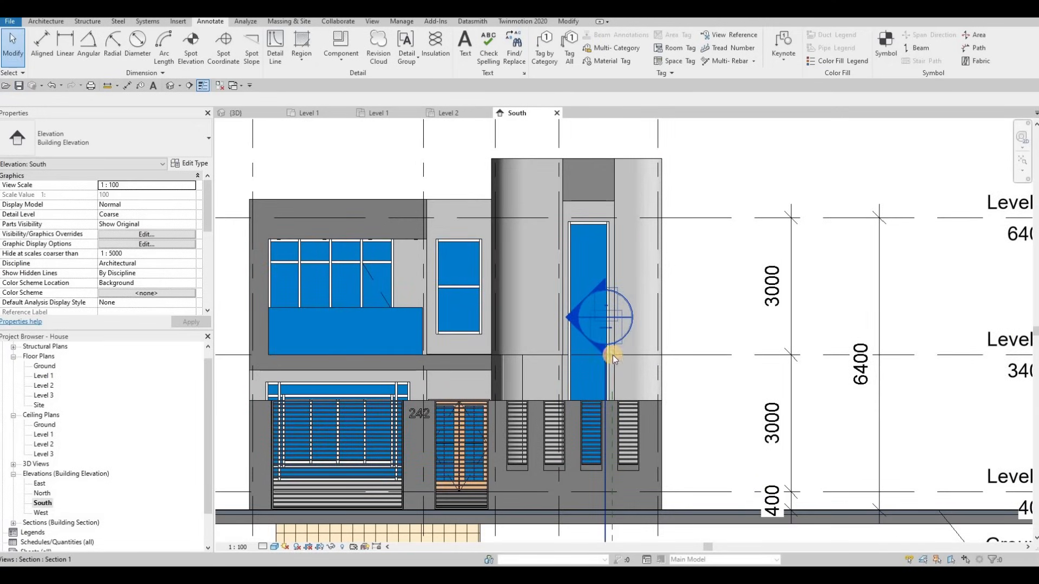
pyautogui.click(606, 346)
pyautogui.click(606, 346)
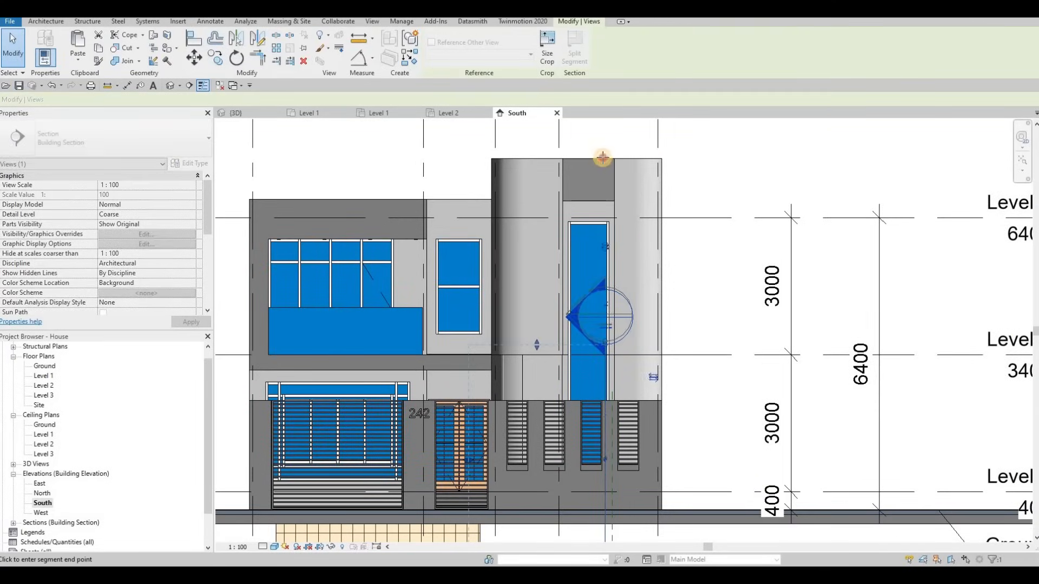
pyautogui.click(537, 350)
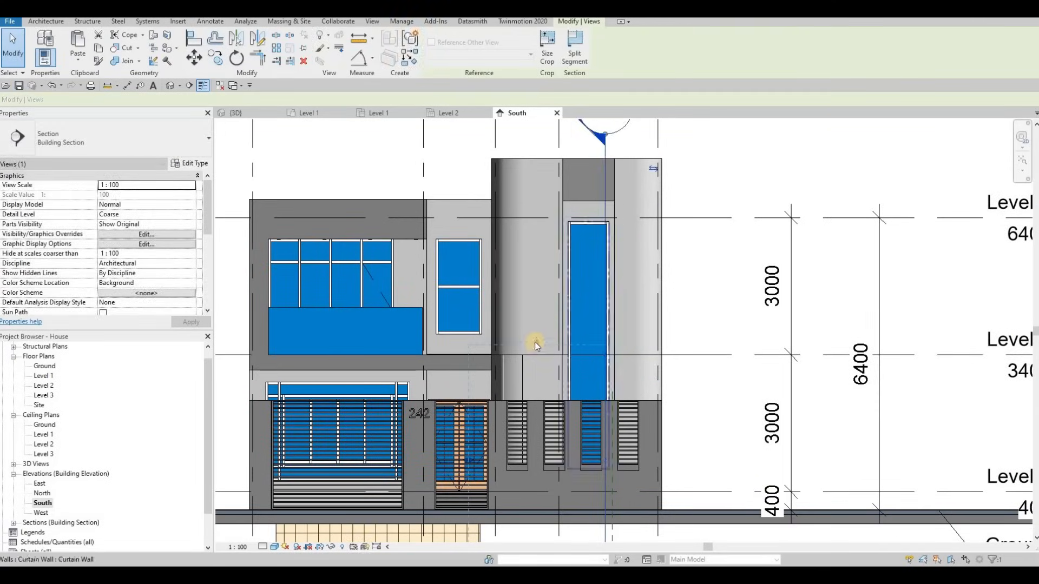
pyautogui.moveTo(552, 210); pyautogui.dragTo(555, 155)
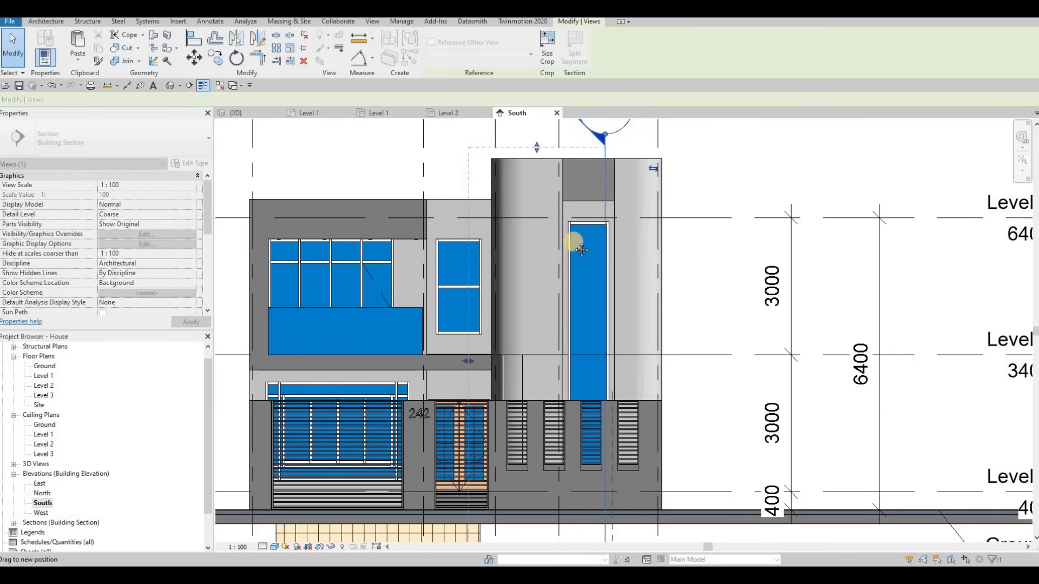
pyautogui.press('Escape')
# Start an in-place model in the Generic Models category, accepting the default name.
pyautogui.scroll(4, 511, 217)
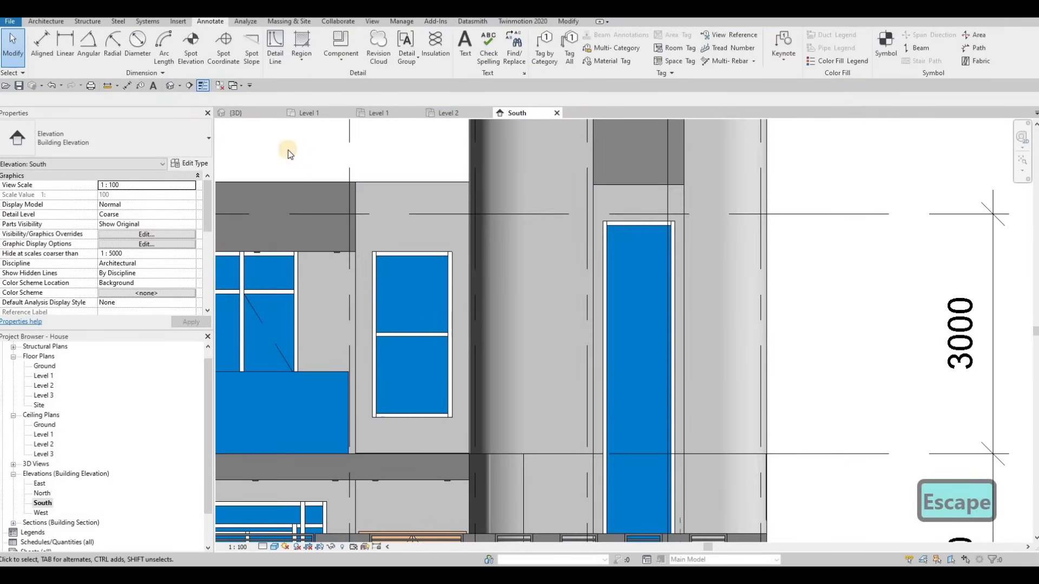
pyautogui.scroll(-3, 288, 151)
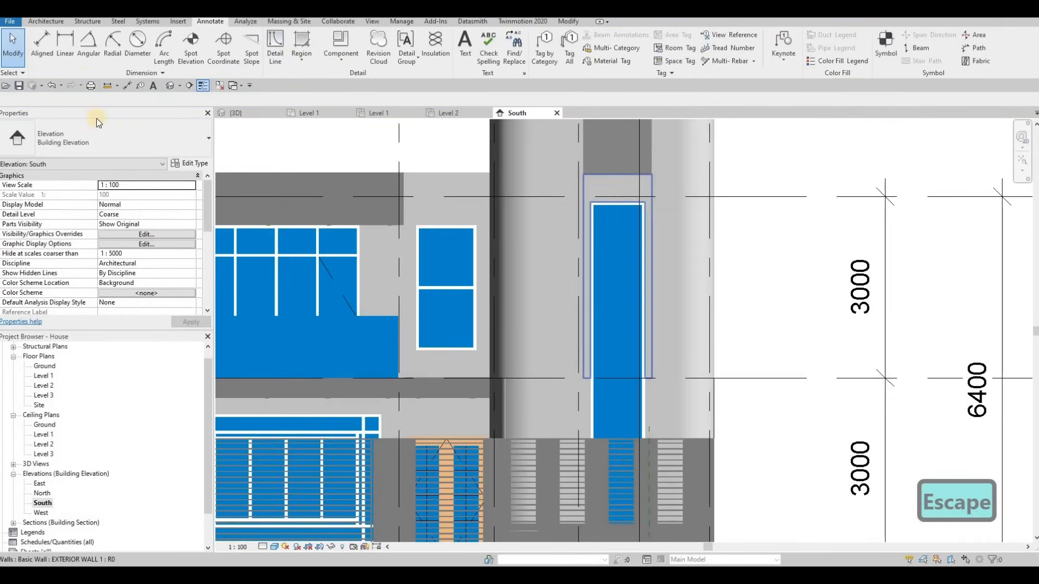
pyautogui.click(42, 22)
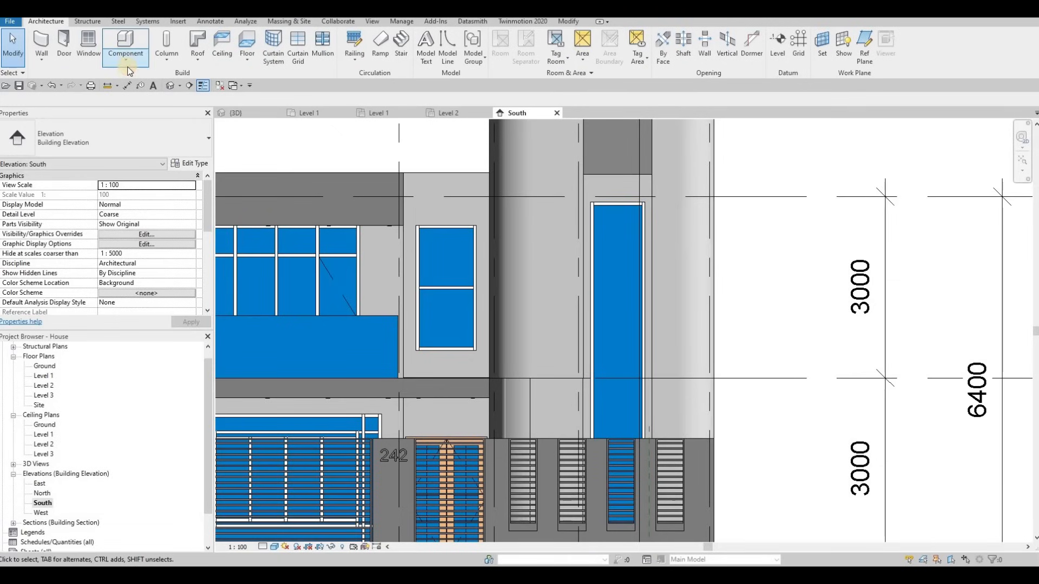
pyautogui.click(128, 64)
pyautogui.click(145, 107)
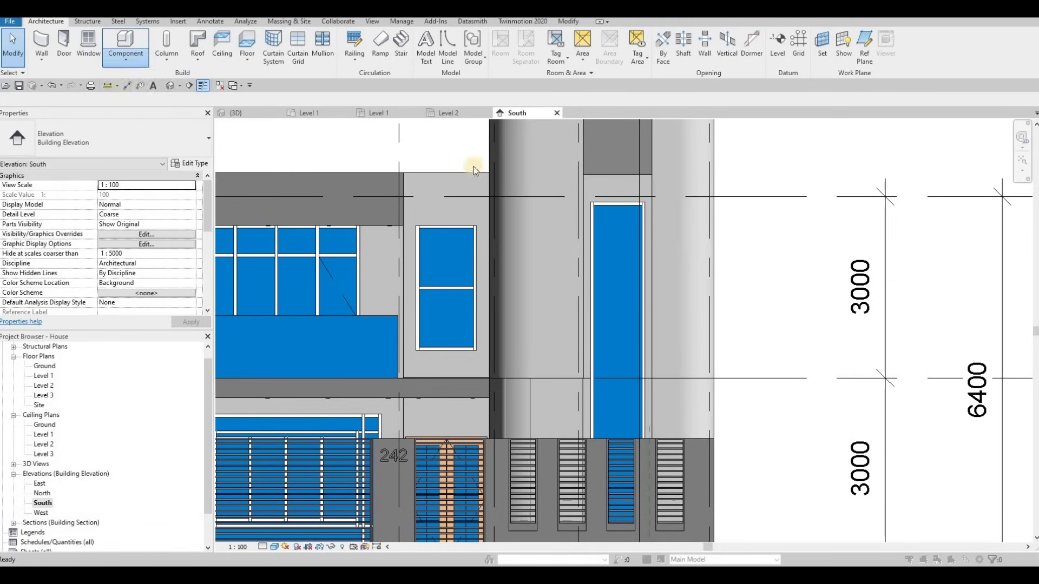
pyautogui.scroll(-2, 604, 249)
pyautogui.scroll(-1, 605, 252)
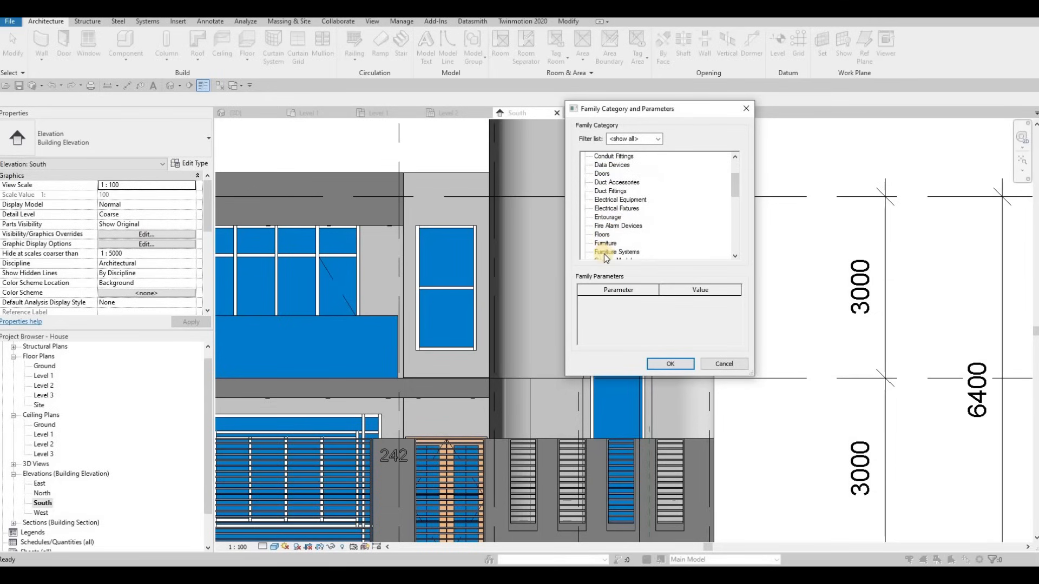
pyautogui.scroll(-1, 600, 249)
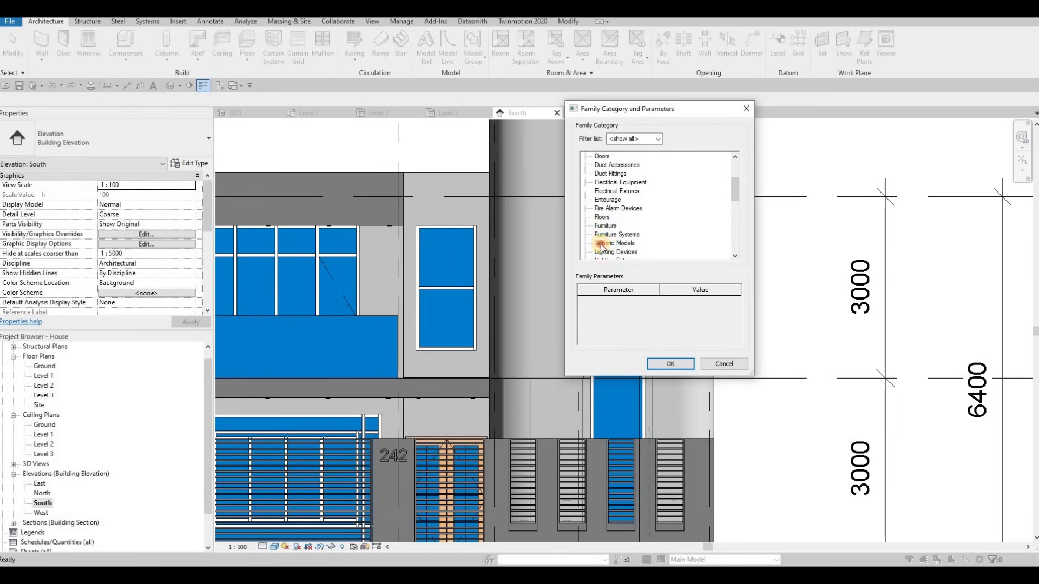
pyautogui.click(670, 364)
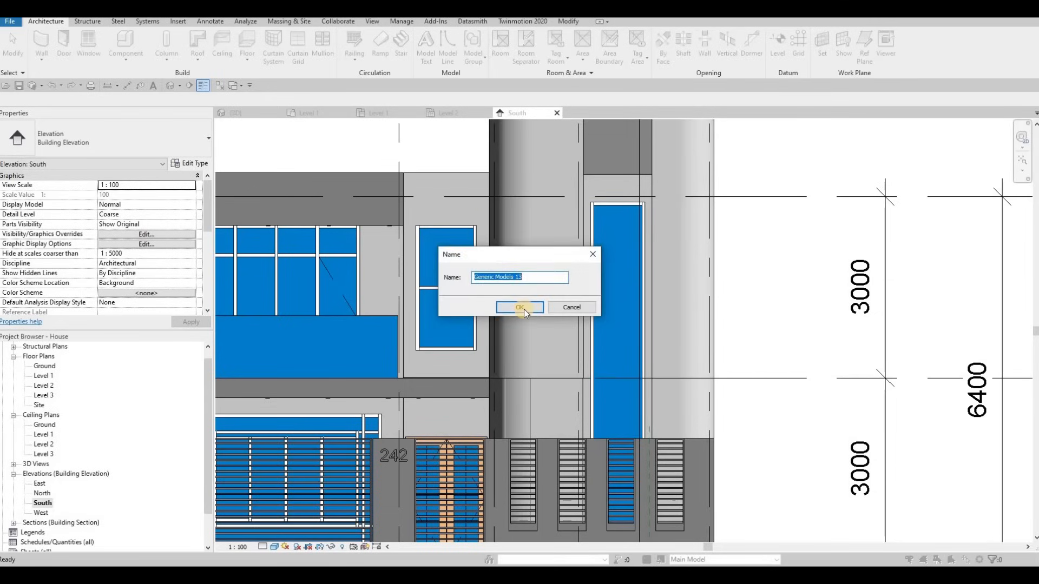
pyautogui.click(525, 309)
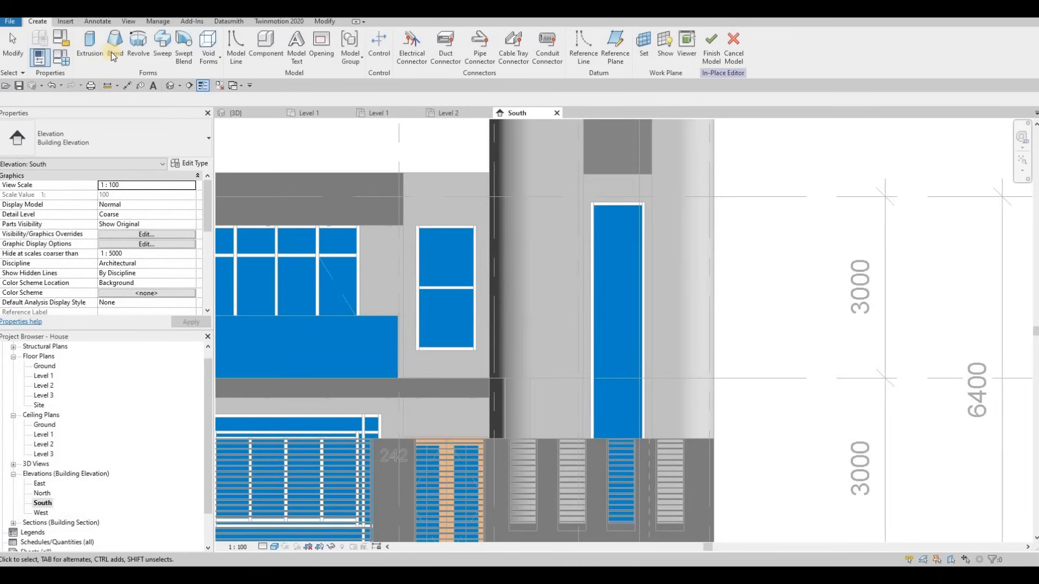
# Set the work plane by picking the face of the EXTERIOR WALL 1 wall around the tall stair window.
pyautogui.click(643, 54)
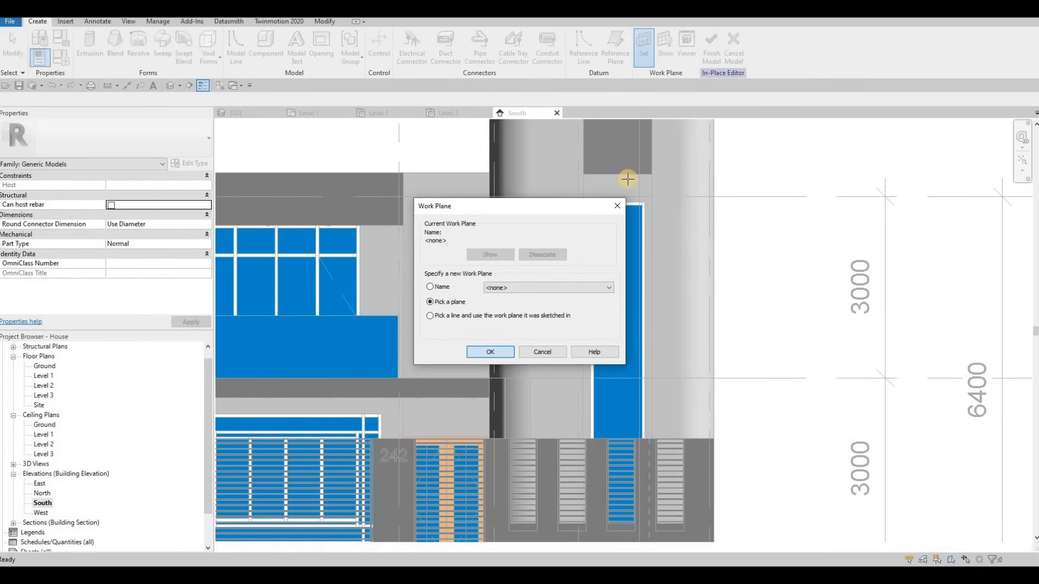
pyautogui.press('Return')
pyautogui.scroll(3, 600, 200)
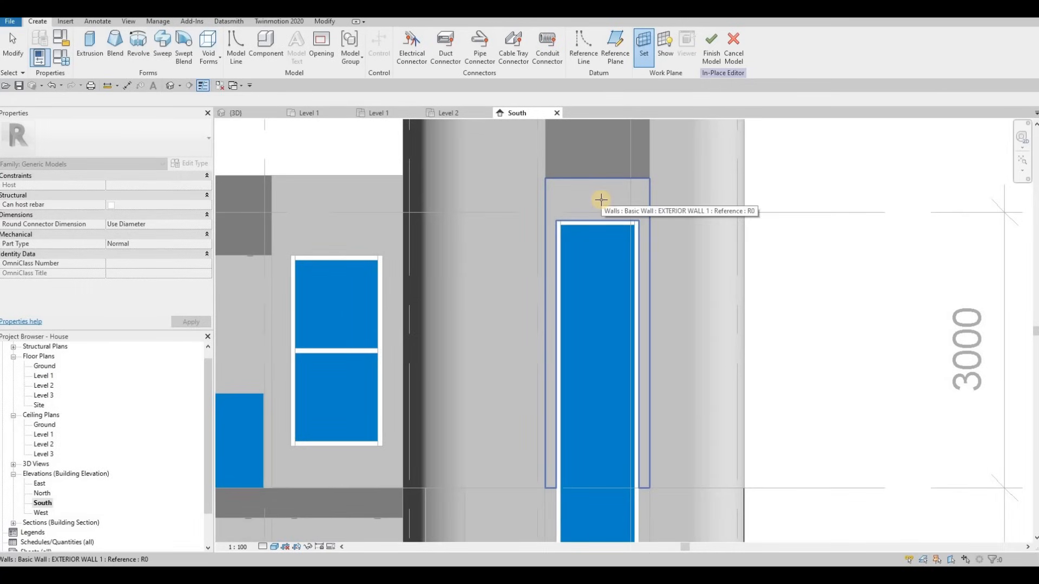
pyautogui.click(603, 203)
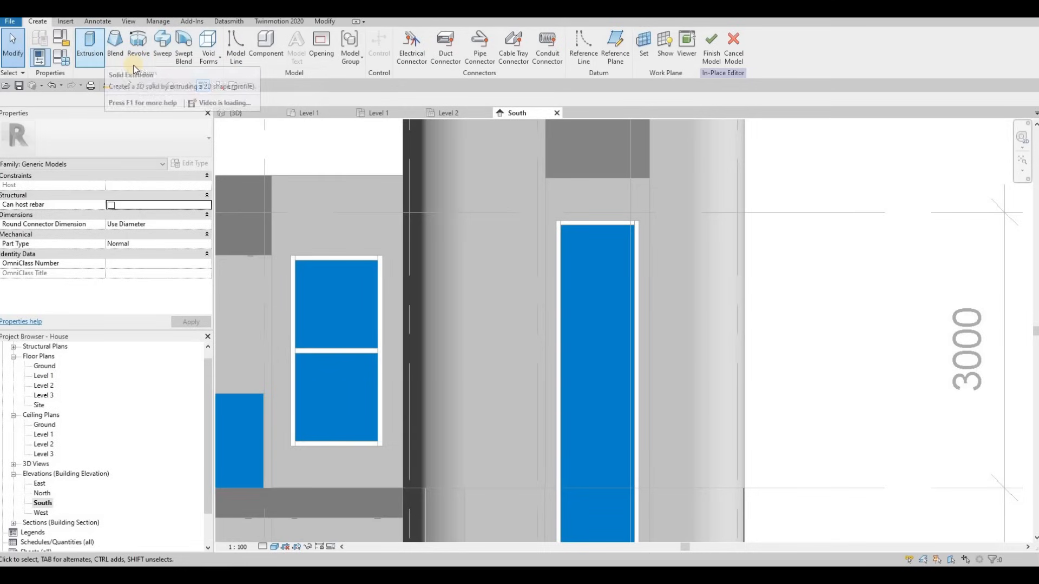
# Start a solid extrusion on the picked wall face and assign it the material Glass, White, High Luminance.
pyautogui.click(87, 55)
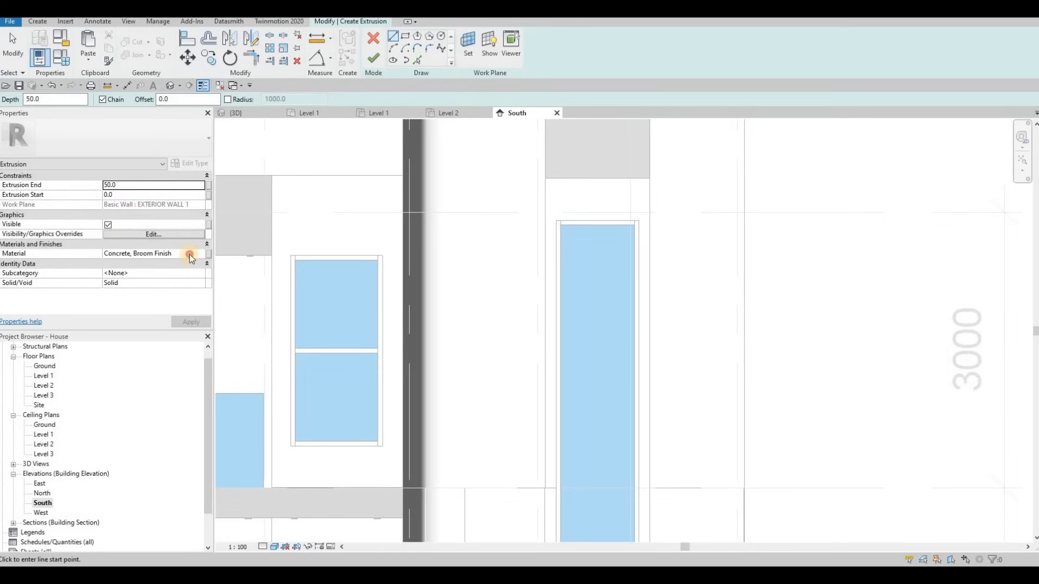
pyautogui.click(199, 254)
pyautogui.click(201, 254)
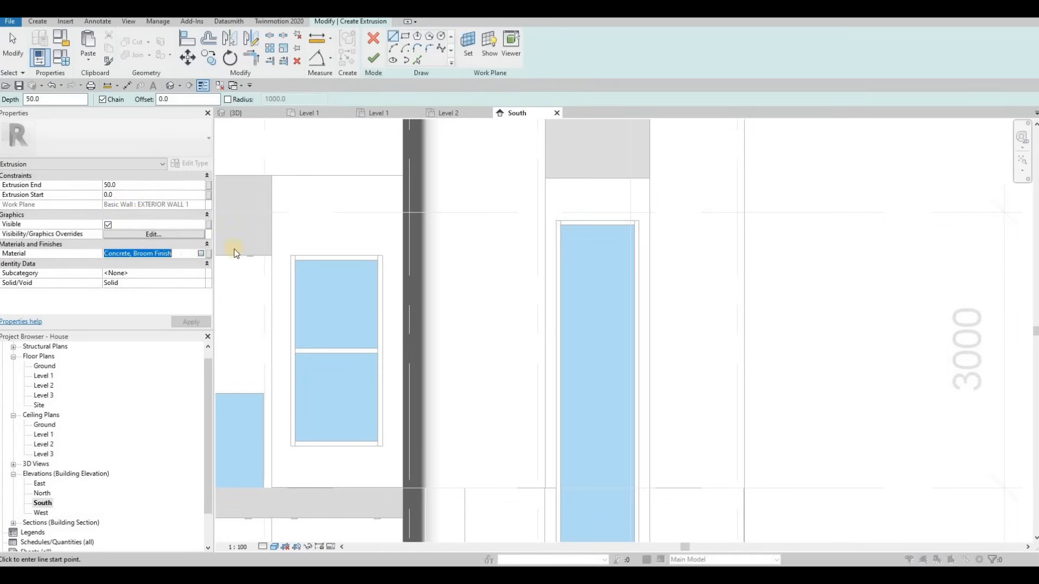
pyautogui.click(337, 82)
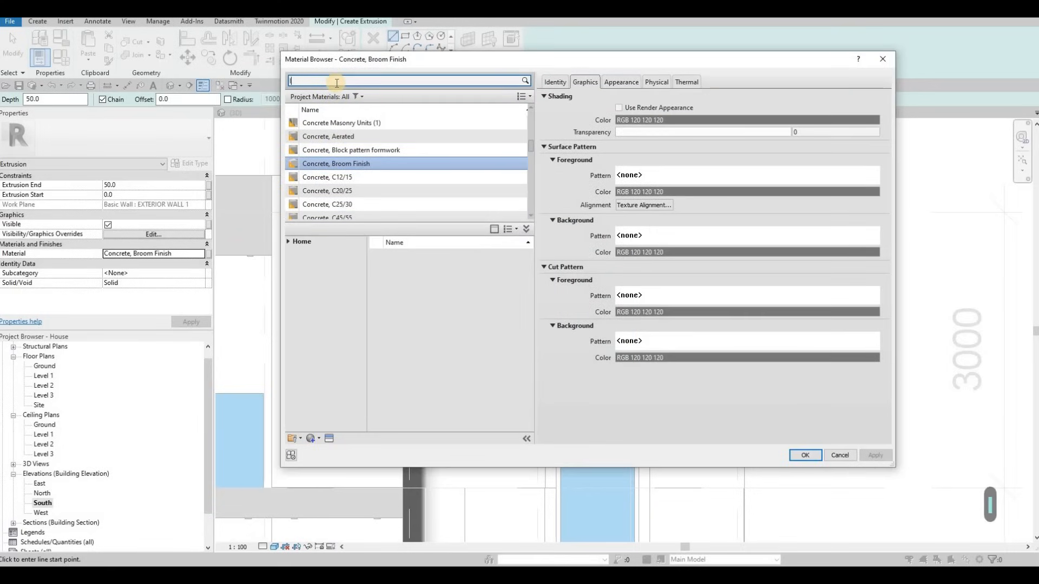
pyautogui.write('lumina')
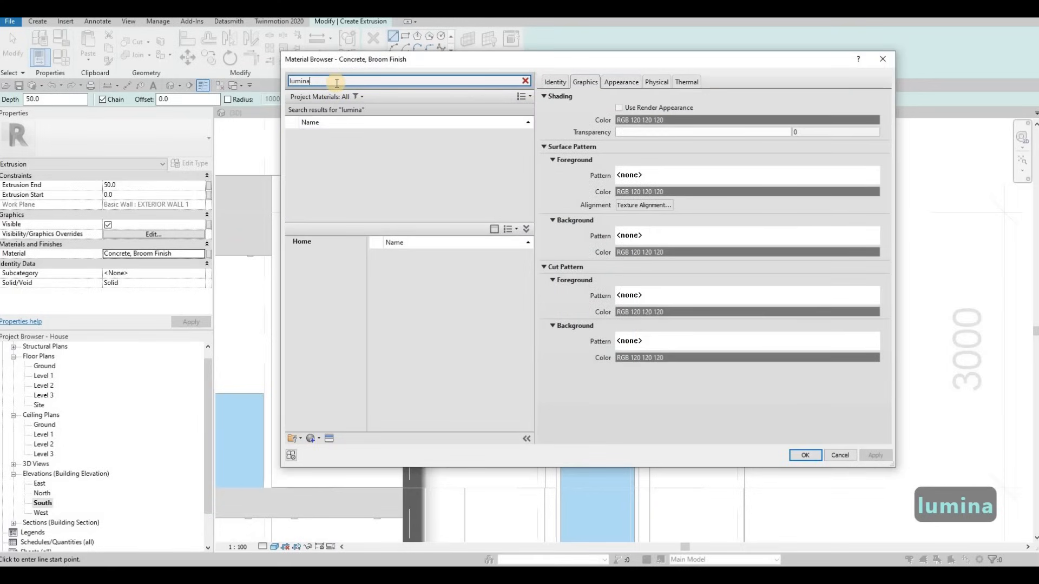
pyautogui.click(366, 164)
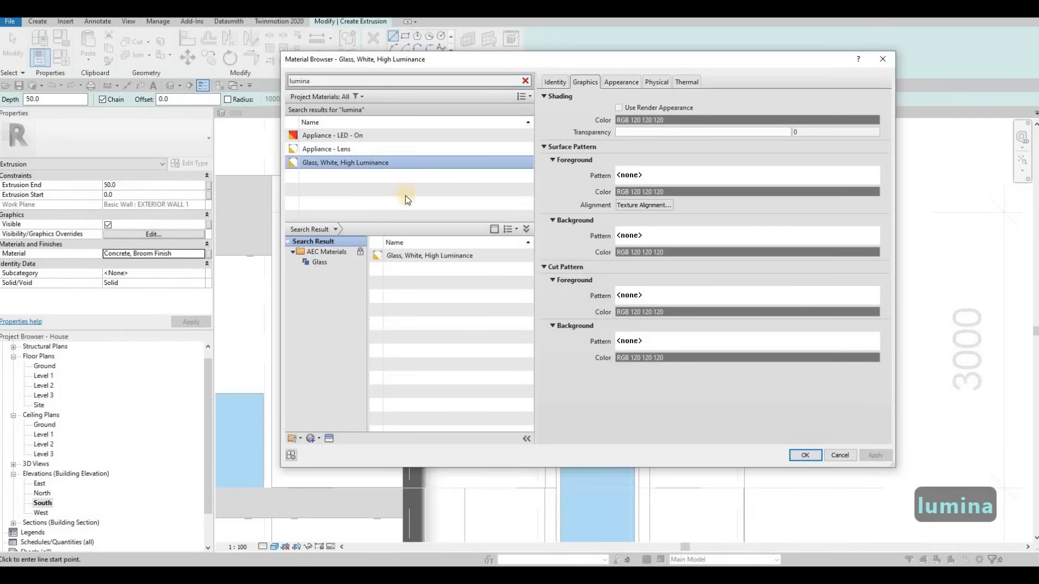
pyautogui.click(803, 455)
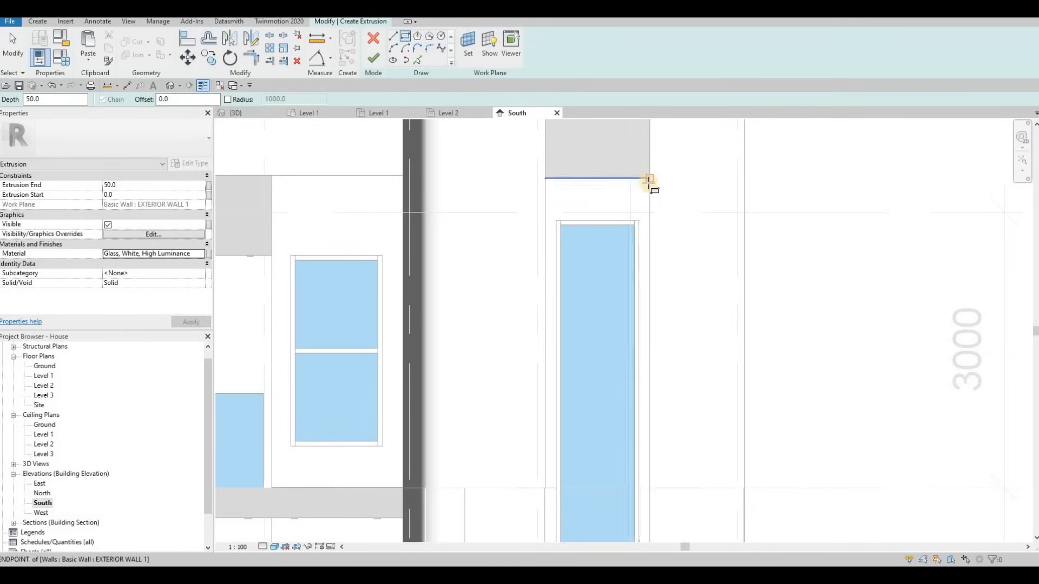
# Sketch a narrow vertical rectangle about 6120 mm tall down the right edge of the wall around the stair window.
pyautogui.scroll(2, 649, 181)
pyautogui.click(641, 321)
pyautogui.scroll(-4, 666, 327)
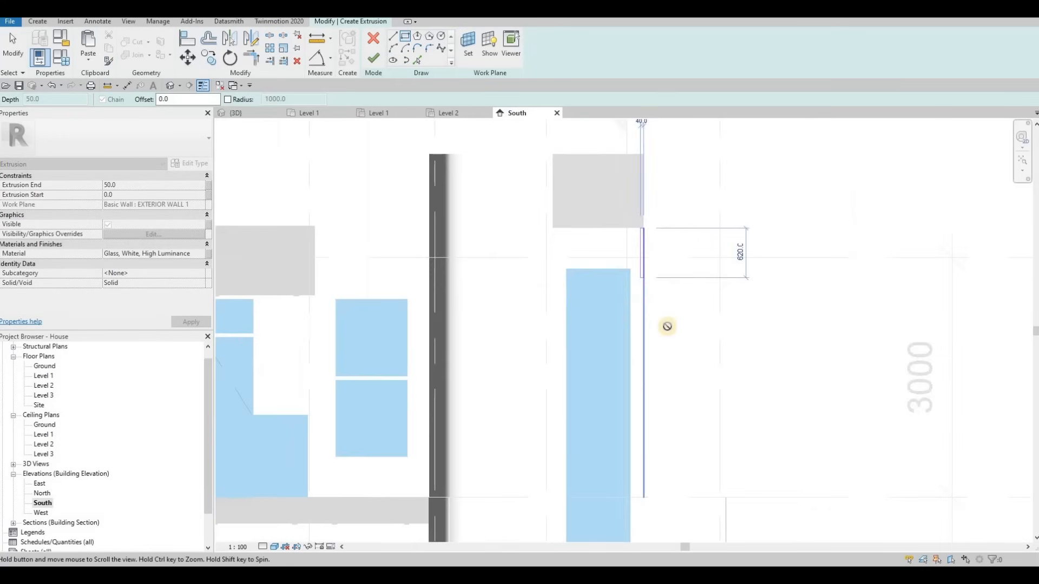
pyautogui.moveTo(660, 372); pyautogui.dragTo(660, 305, button='middle')
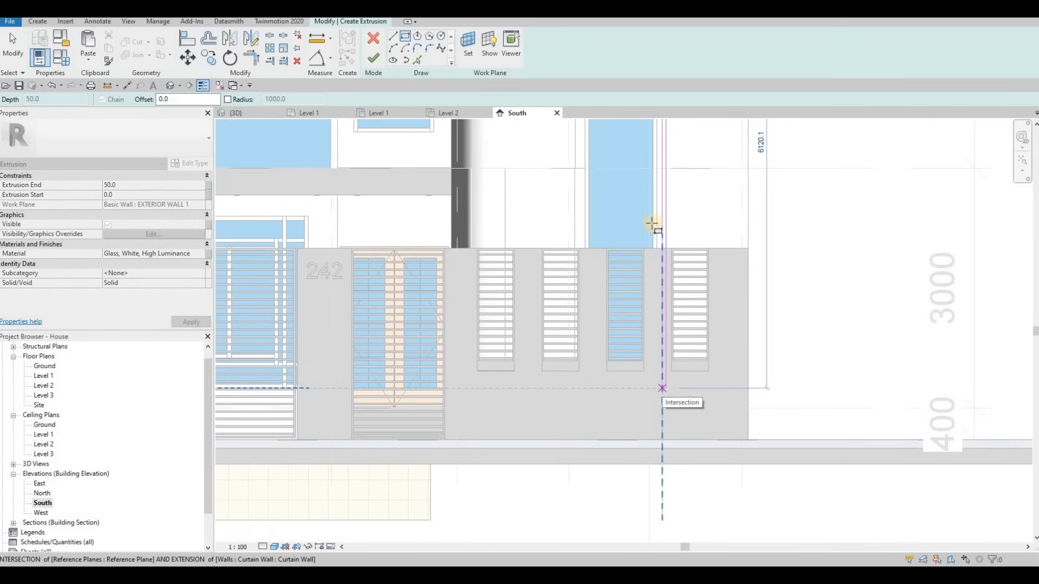
pyautogui.click(662, 388)
pyautogui.moveTo(685, 174); pyautogui.dragTo(699, 393, button='middle')
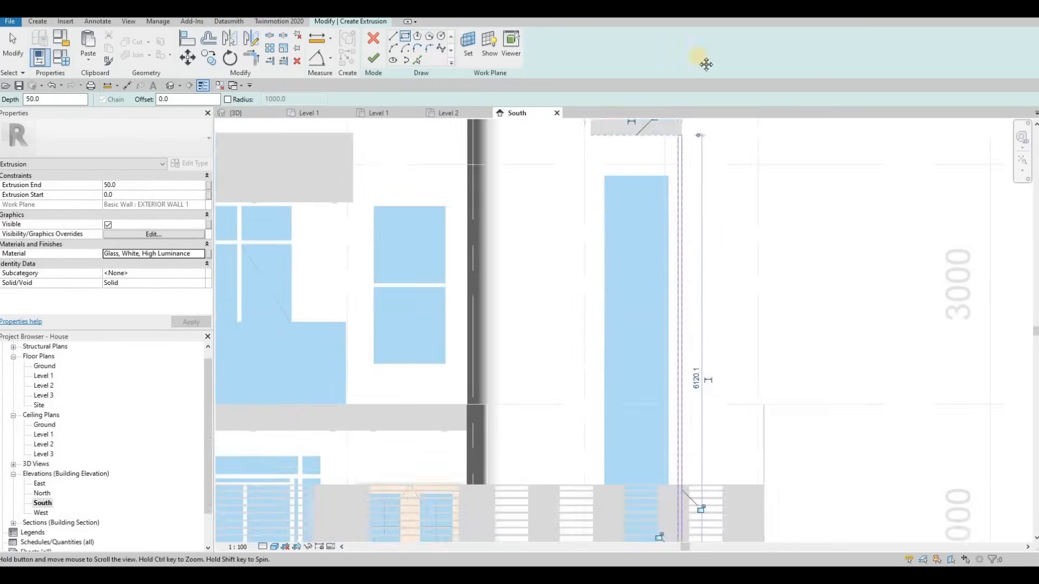
pyautogui.moveTo(706, 64); pyautogui.dragTo(707, 139, button='middle')
pyautogui.moveTo(698, 392); pyautogui.dragTo(723, 112, button='middle')
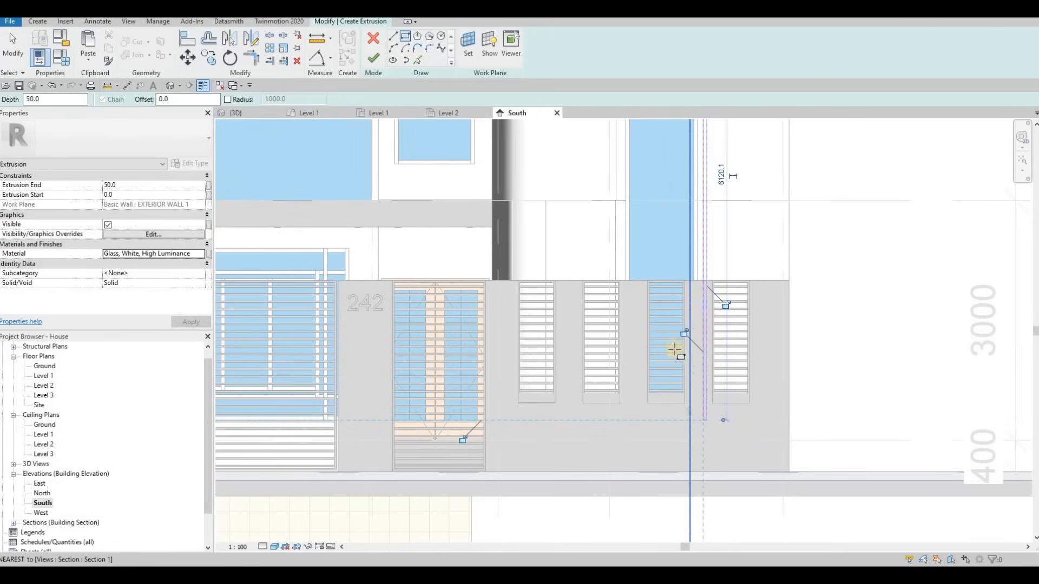
# Set the rectangular strip's width to 10 mm and finish the extrusion sketch.
pyautogui.scroll(5, 687, 292)
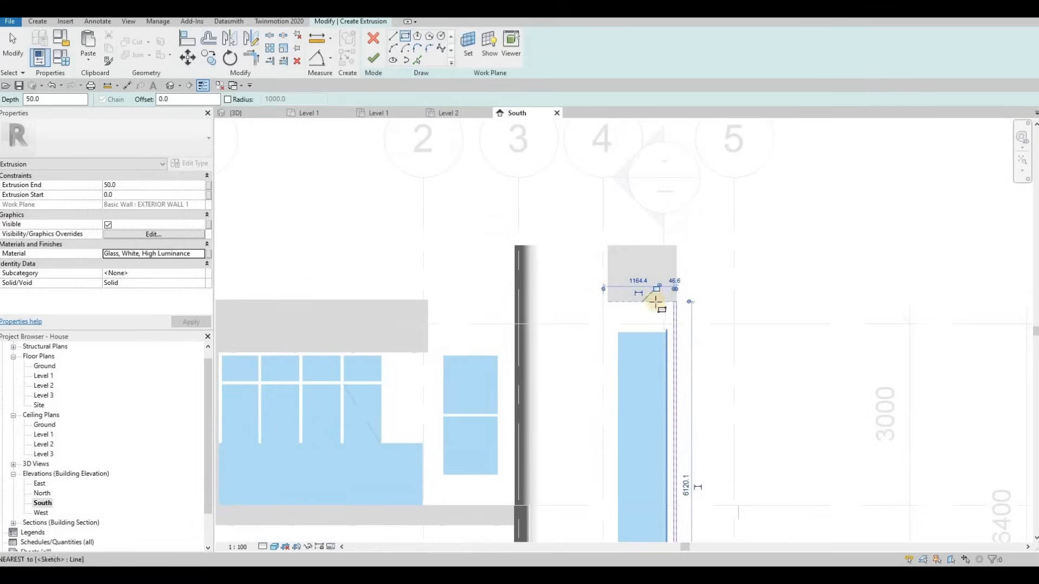
pyautogui.scroll(3, 656, 292)
pyautogui.press('Escape')
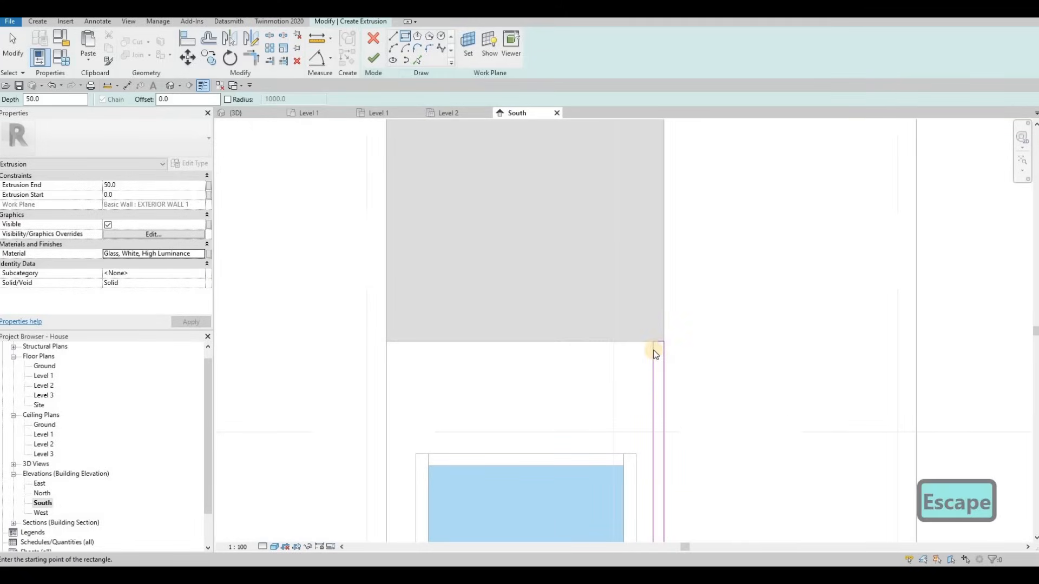
pyautogui.press('Escape')
pyautogui.click(654, 346)
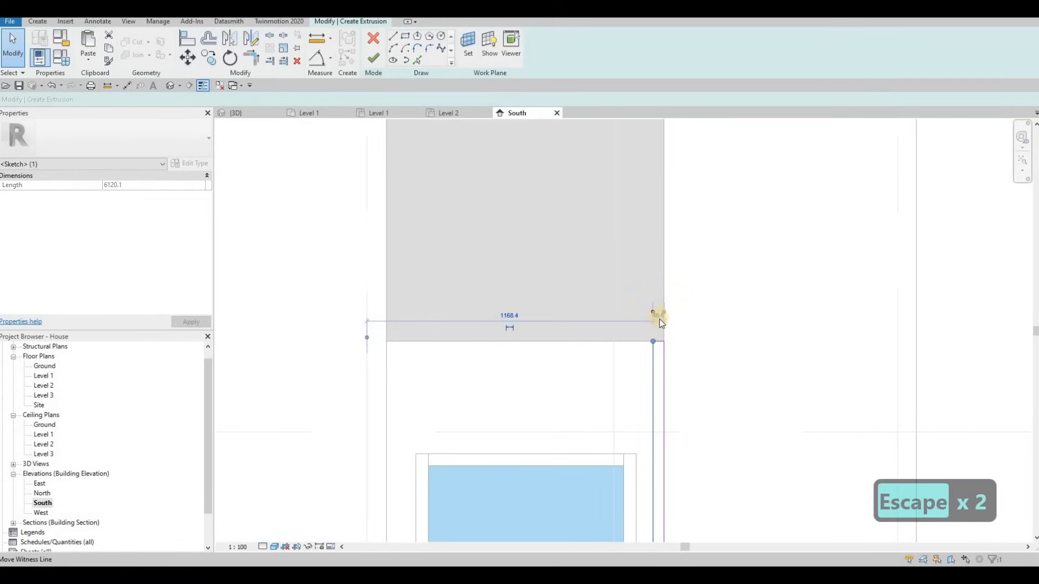
pyautogui.scroll(3, 661, 323)
pyautogui.write('10')
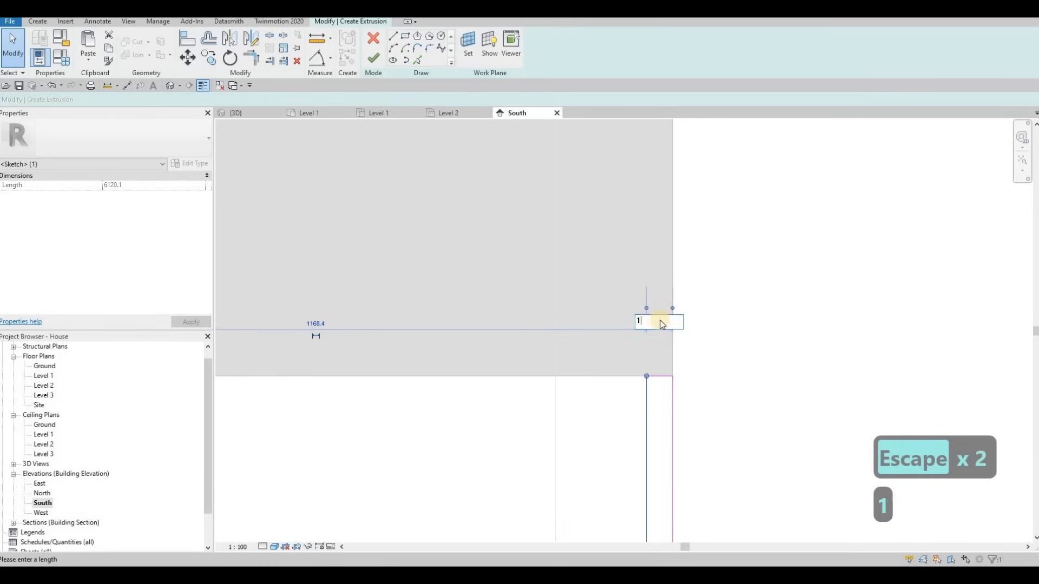
pyautogui.press('Return')
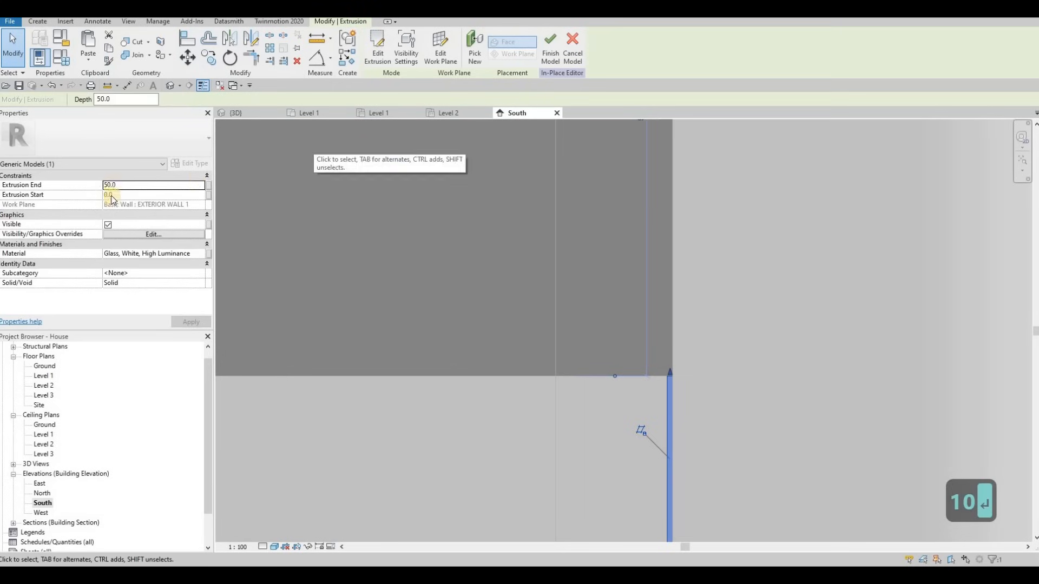
# Try to set the strip's Extrusion End to 10 mm.
pyautogui.click(119, 187)
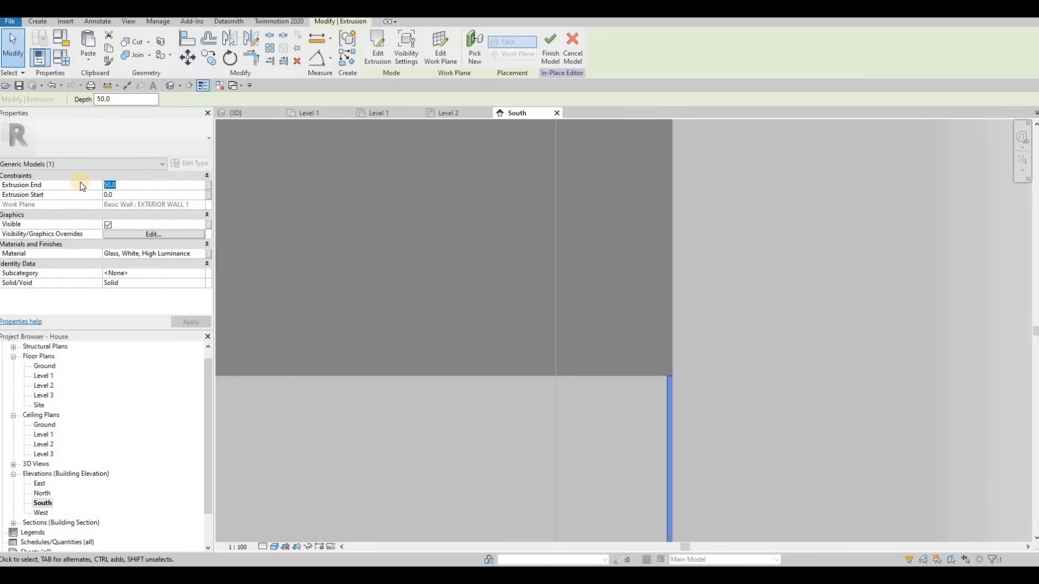
pyautogui.write('10')
pyautogui.press('Return')
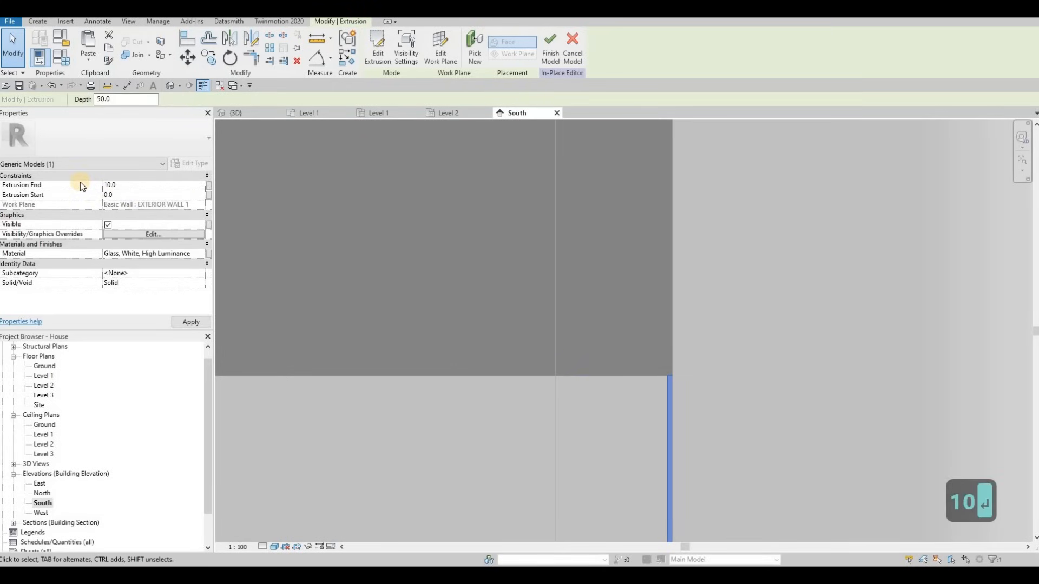
pyautogui.press('Escape')
# Copy the luminous strip to the left edge of the wall around the stair window and open the 3D view.
pyautogui.scroll(-3, 726, 293)
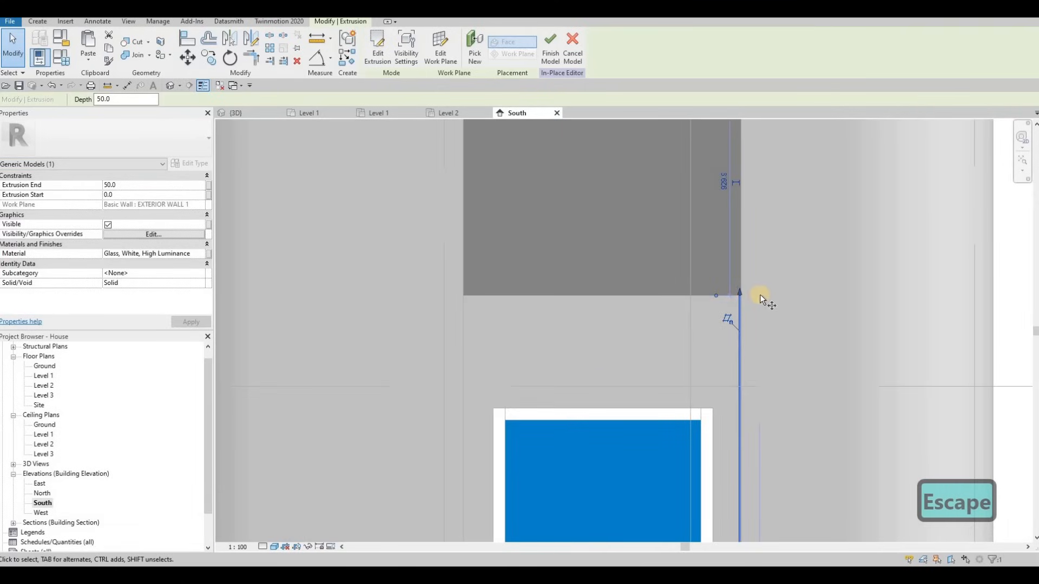
pyautogui.press('c')
pyautogui.press('o')
pyautogui.scroll(3, 704, 302)
pyautogui.click(703, 303)
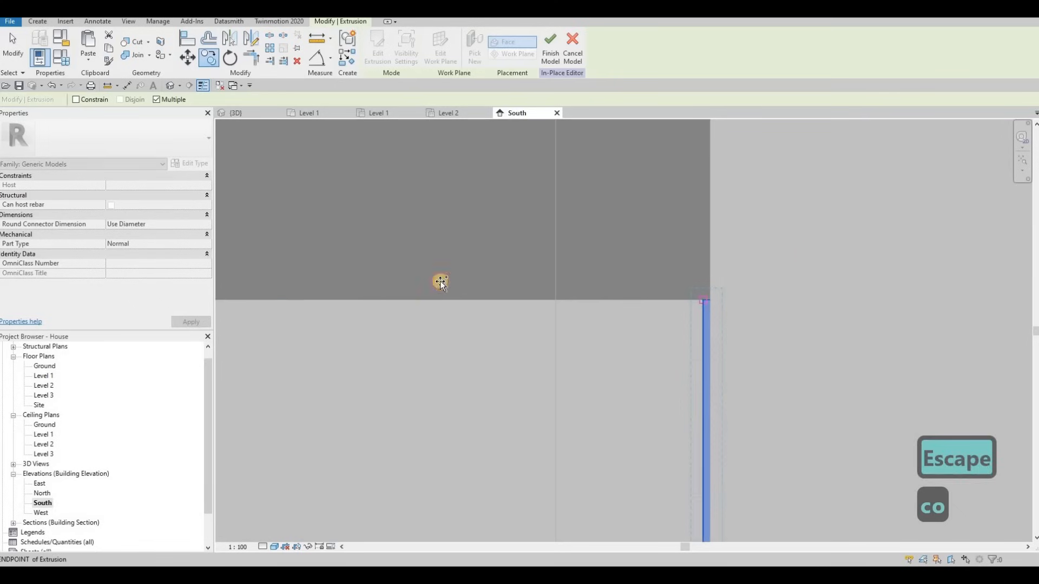
pyautogui.moveTo(275, 279); pyautogui.dragTo(683, 253, button='middle')
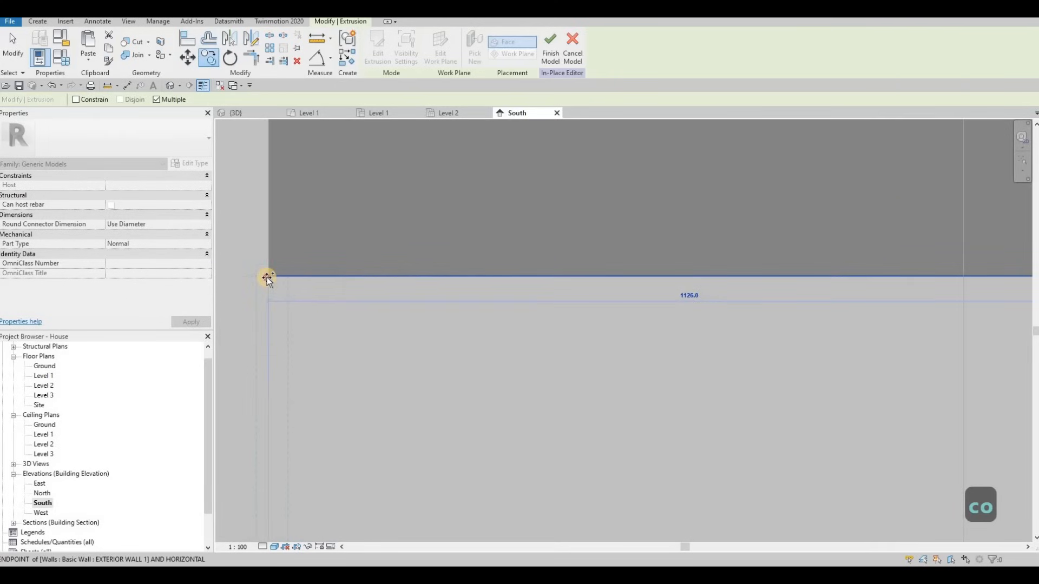
pyautogui.click(268, 276)
pyautogui.scroll(-3, 375, 241)
pyautogui.press('Escape')
pyautogui.click(241, 112)
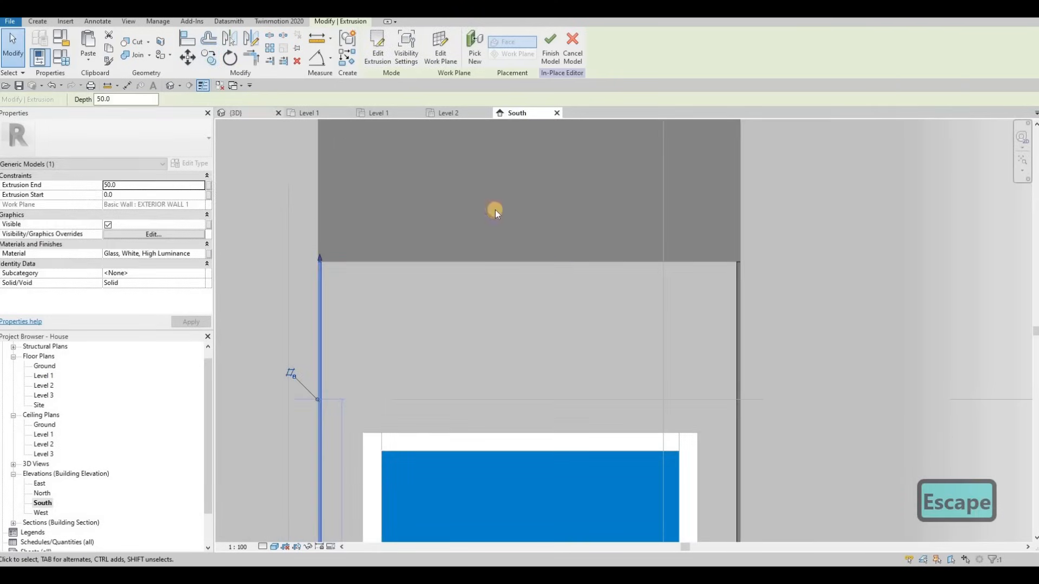
# Extend the lower end of one vertical light strip beside the stair window down to the wall's base.
pyautogui.scroll(-2, 617, 396)
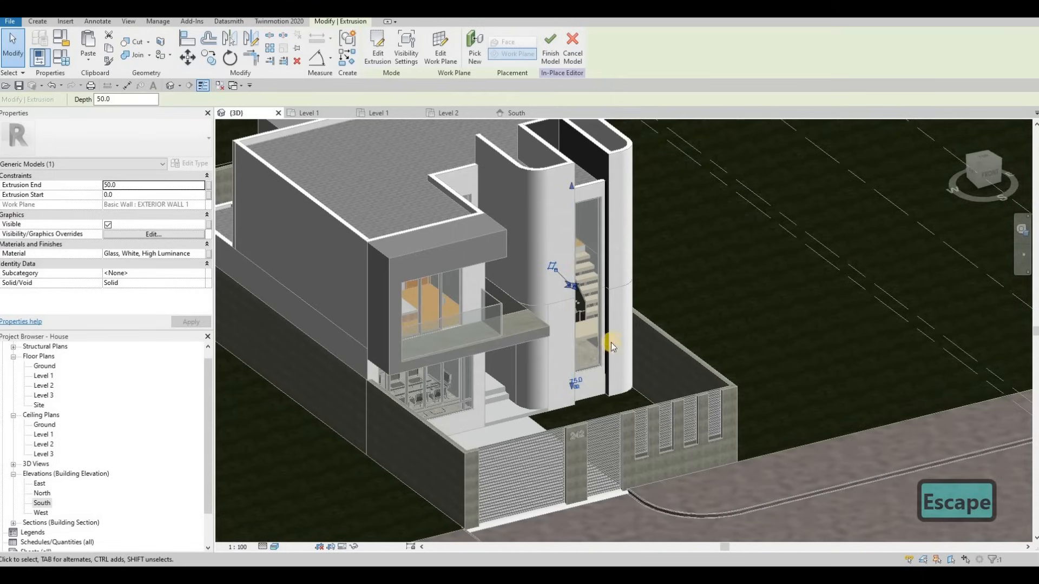
pyautogui.scroll(5, 612, 336)
pyautogui.click(611, 324)
pyautogui.scroll(2, 611, 330)
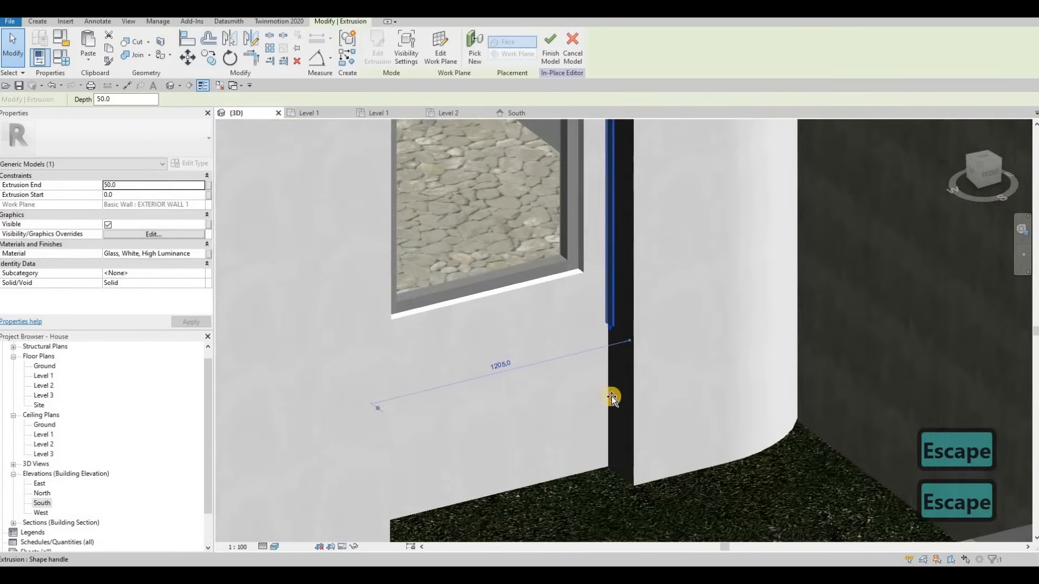
pyautogui.moveTo(611, 453); pyautogui.dragTo(611, 467)
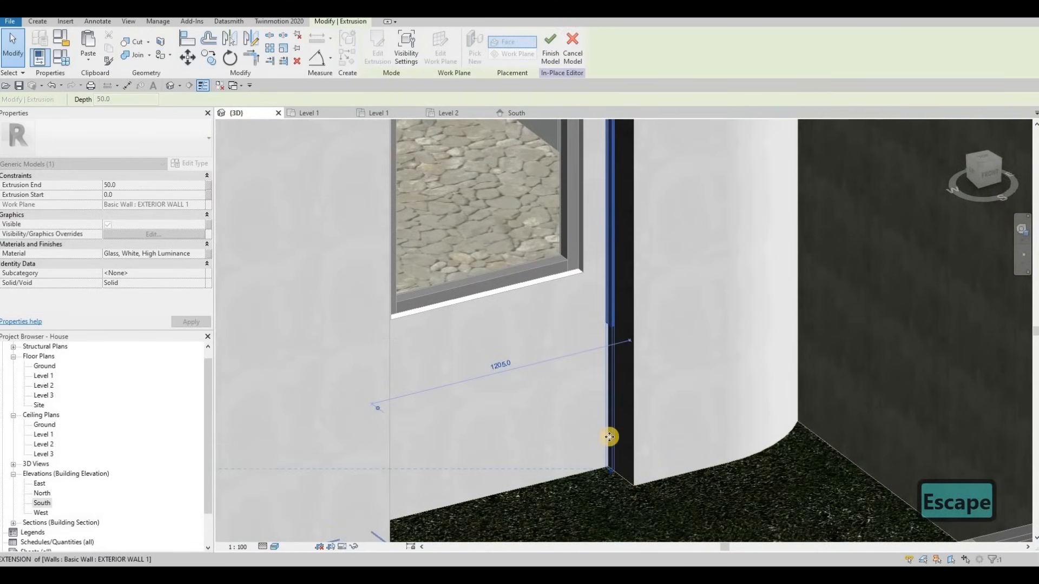
# Extend the light strip on the opposite edge of the stair window wall down to the wall's base.
pyautogui.keyDown('shift'); pyautogui.moveTo(516, 452); pyautogui.dragTo(327, 290, button='middle'); pyautogui.keyUp('shift')
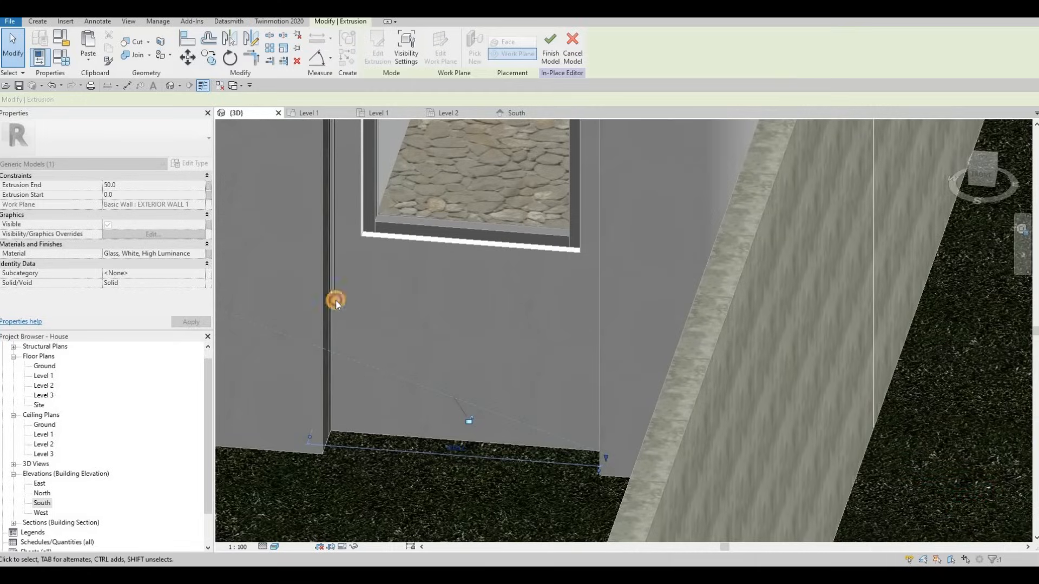
pyautogui.scroll(2, 331, 291)
pyautogui.moveTo(331, 291); pyautogui.dragTo(341, 502)
pyautogui.keyDown('shift'); pyautogui.moveTo(371, 418); pyautogui.dragTo(562, 223, button='middle'); pyautogui.keyUp('shift')
pyautogui.press('Escape')
# Set the extrusion end of the light strip at the wall's edge facing the dark recess to 10.
pyautogui.scroll(4, 482, 200)
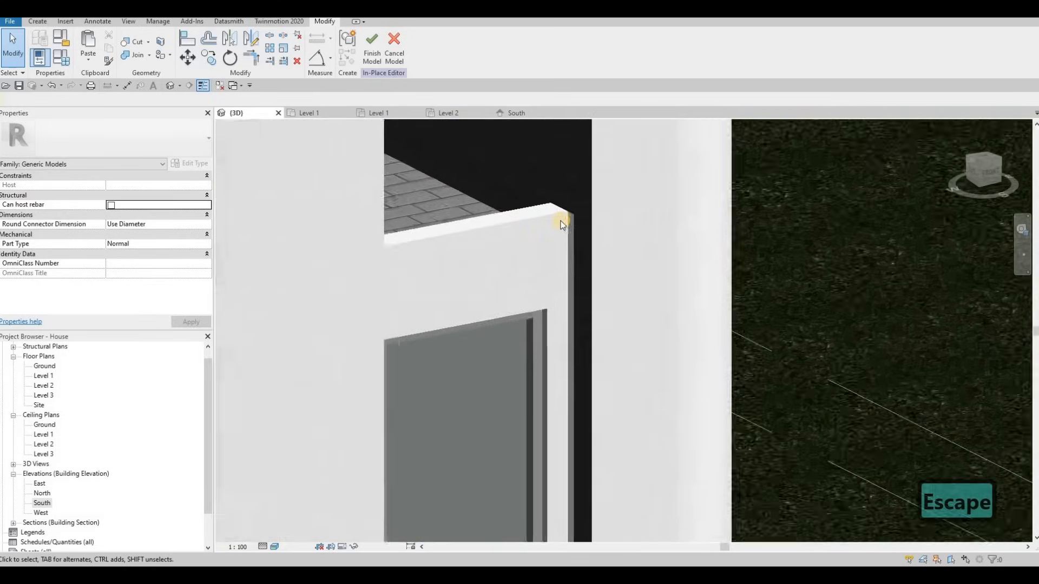
pyautogui.scroll(4, 558, 219)
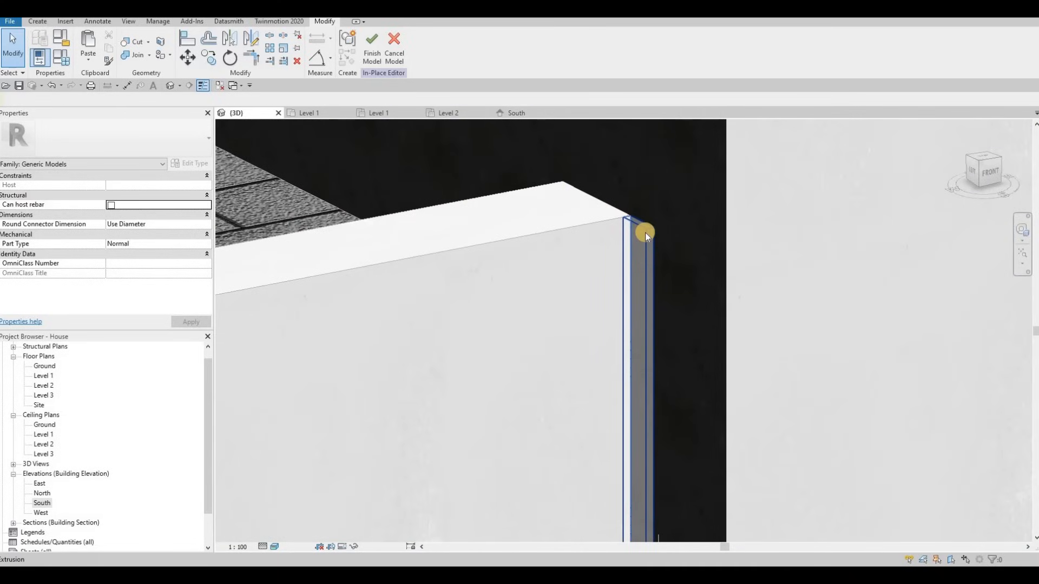
pyautogui.press('Escape')
pyautogui.click(646, 232)
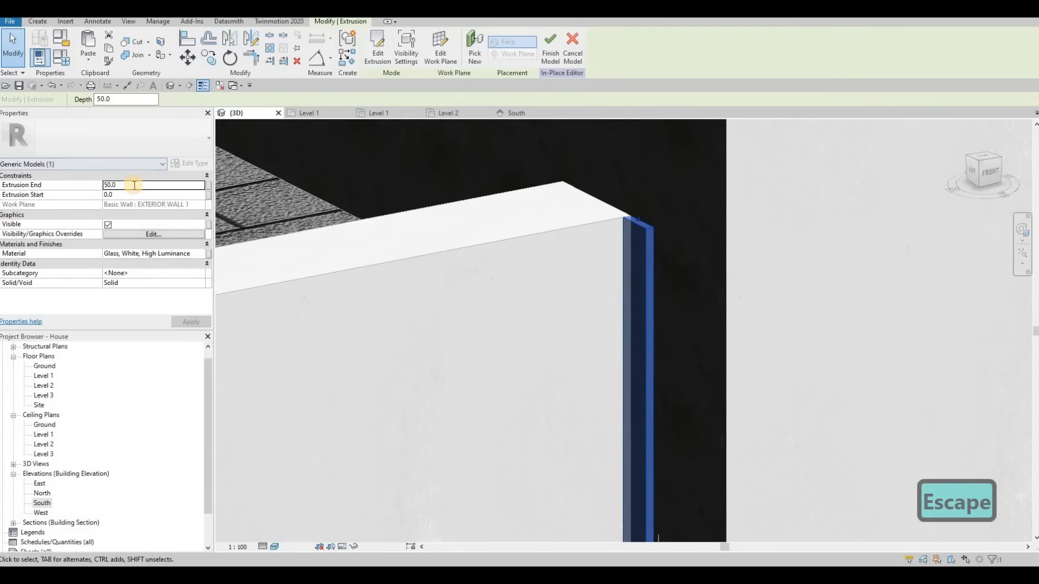
pyautogui.doubleClick(134, 185)
pyautogui.write('10')
pyautogui.press('Return')
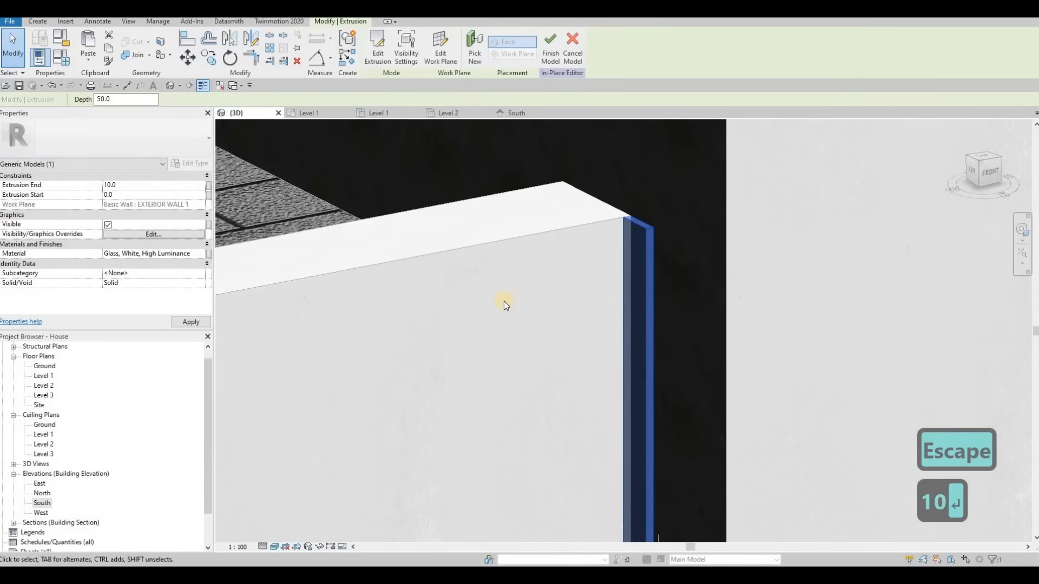
# Set the extrusion end of the light strip on the wall's opposite edge to 10.
pyautogui.keyDown('shift'); pyautogui.moveTo(504, 301); pyautogui.dragTo(540, 278, button='middle'); pyautogui.keyUp('shift')
pyautogui.click(531, 278)
pyautogui.click(127, 187)
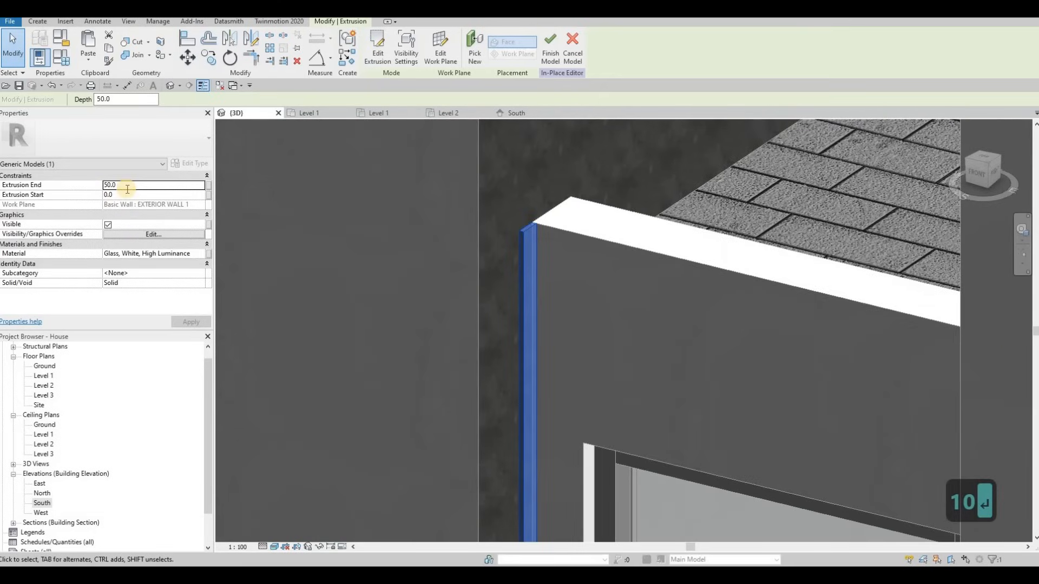
pyautogui.write('10')
pyautogui.press('Return')
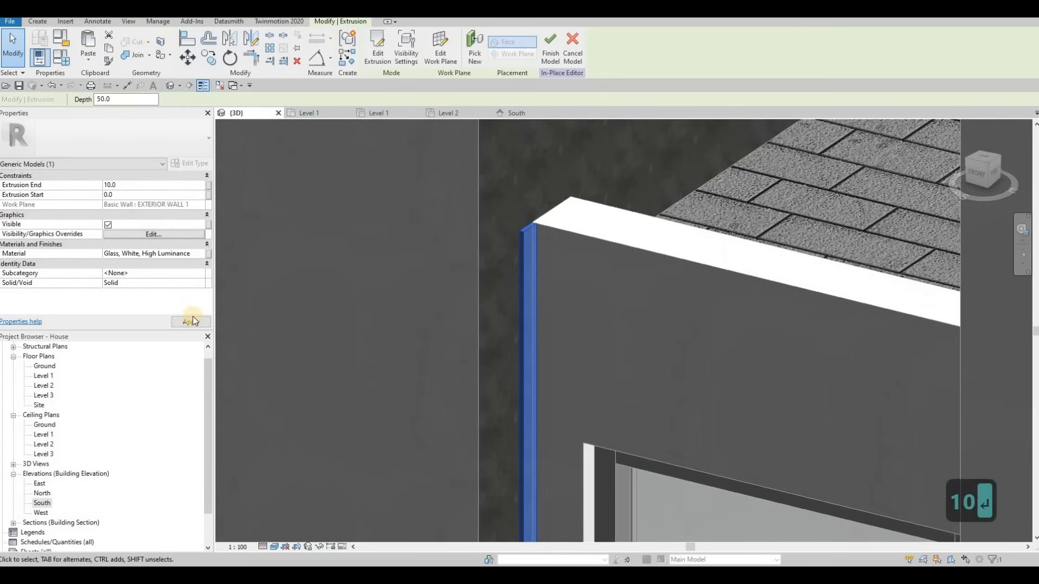
# Examine the strips in the 3D view and the facade down to the front fence in the South elevation.
pyautogui.keyDown('shift'); pyautogui.moveTo(559, 338); pyautogui.dragTo(729, 297, button='middle'); pyautogui.keyUp('shift')
pyautogui.moveTo(631, 229)
pyautogui.keyDown('shift'); pyautogui.mouseDown(button='middle')
pyautogui.moveTo(459, 317)
pyautogui.moveTo(594, 260)
pyautogui.moveTo(630, 215)
pyautogui.mouseUp(button='middle'); pyautogui.keyUp('shift')
pyautogui.scroll(-2, 630, 215)
pyautogui.moveTo(398, 277); pyautogui.dragTo(449, 135, button='middle')
pyautogui.scroll(-1, 449, 136)
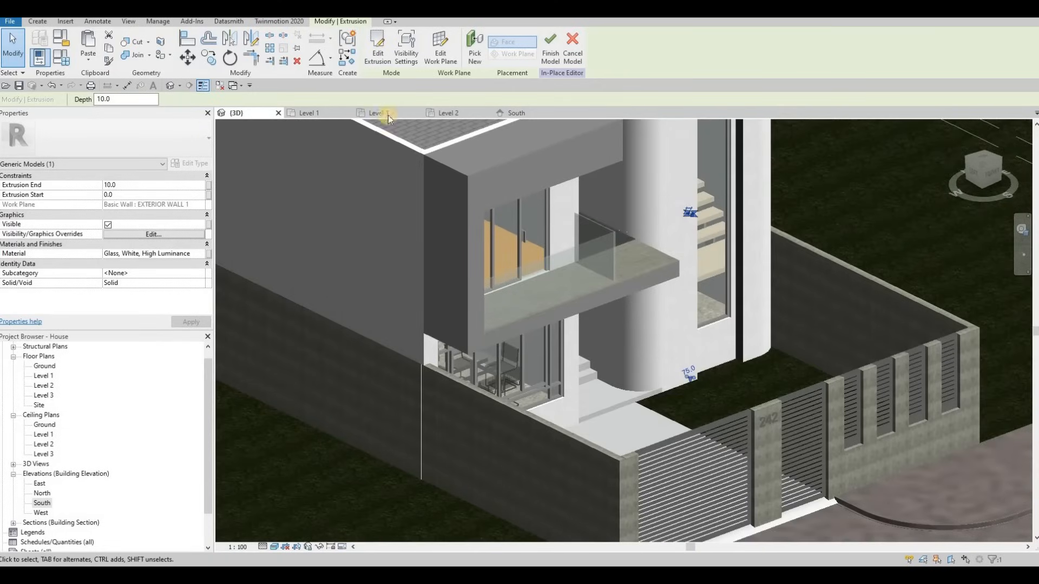
pyautogui.click(517, 112)
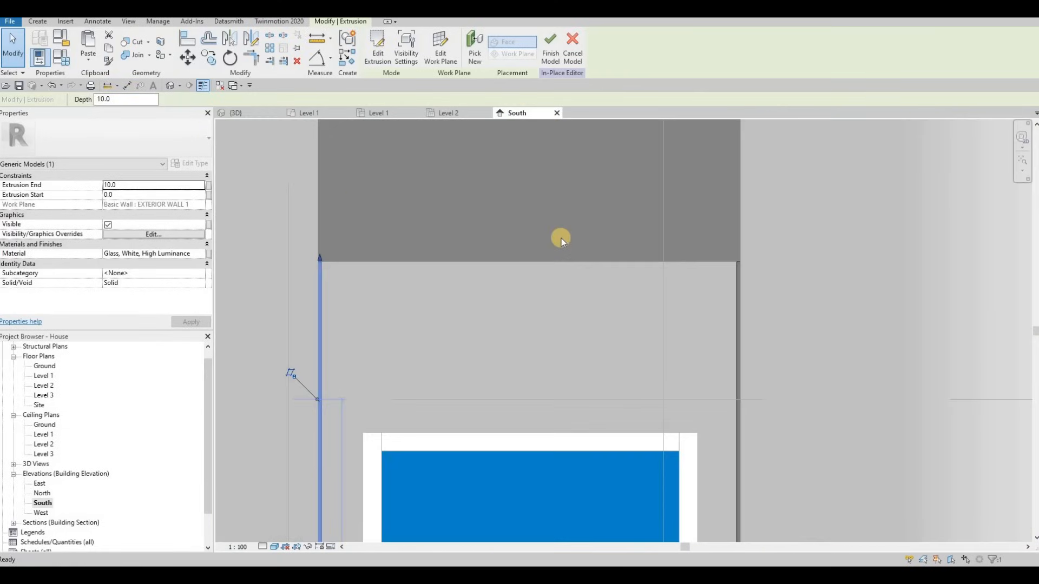
pyautogui.scroll(-2, 561, 238)
pyautogui.moveTo(459, 204); pyautogui.dragTo(541, 140, button='middle')
pyautogui.scroll(-1, 540, 140)
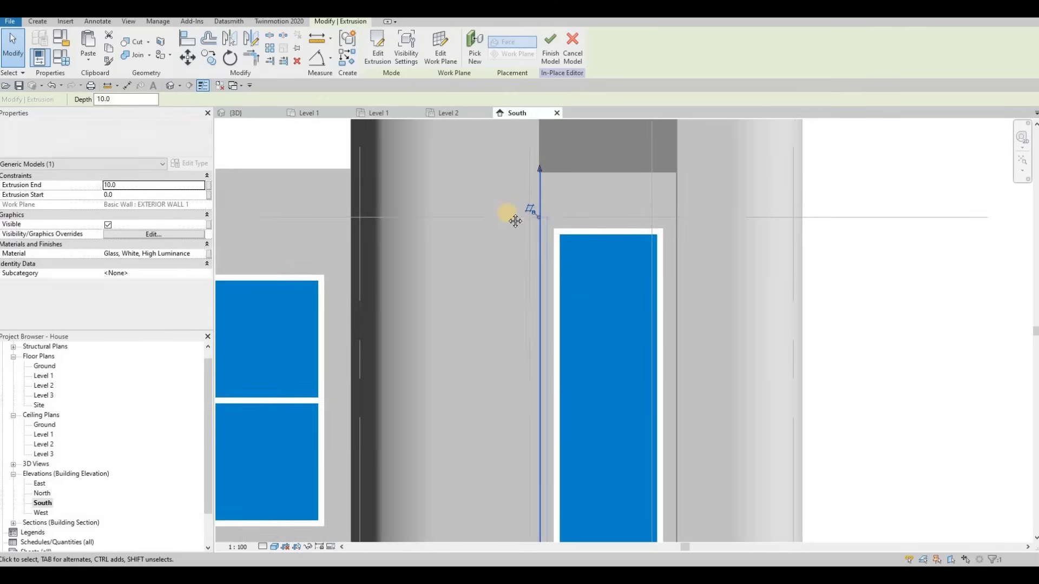
pyautogui.moveTo(517, 444); pyautogui.dragTo(531, 317, button='middle')
pyautogui.scroll(-1, 531, 318)
pyautogui.moveTo(544, 425); pyautogui.dragTo(548, 312, button='middle')
pyautogui.scroll(-1, 548, 313)
pyautogui.moveTo(430, 313); pyautogui.dragTo(480, 230, button='middle')
pyautogui.press('Escape')
# Set the work plane by picking a plane at the first narrow opening of the front fence in the South elevation.
pyautogui.scroll(3, 547, 307)
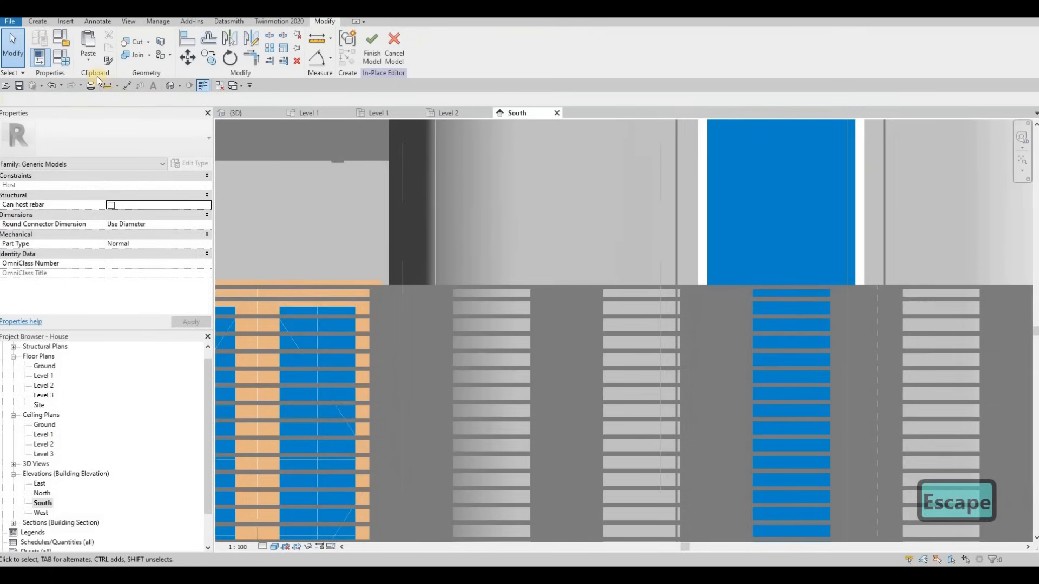
pyautogui.click(37, 21)
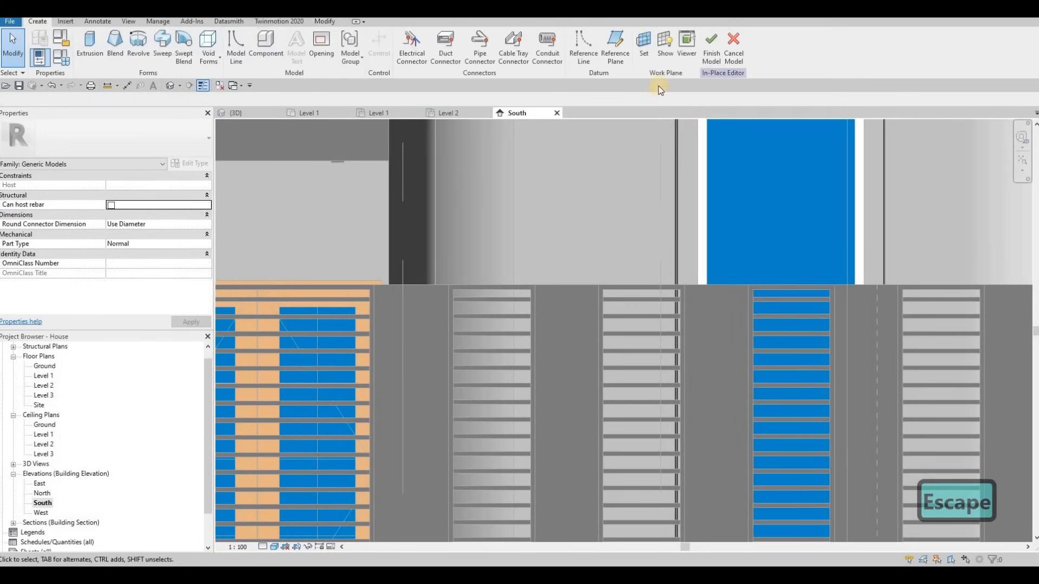
pyautogui.click(644, 59)
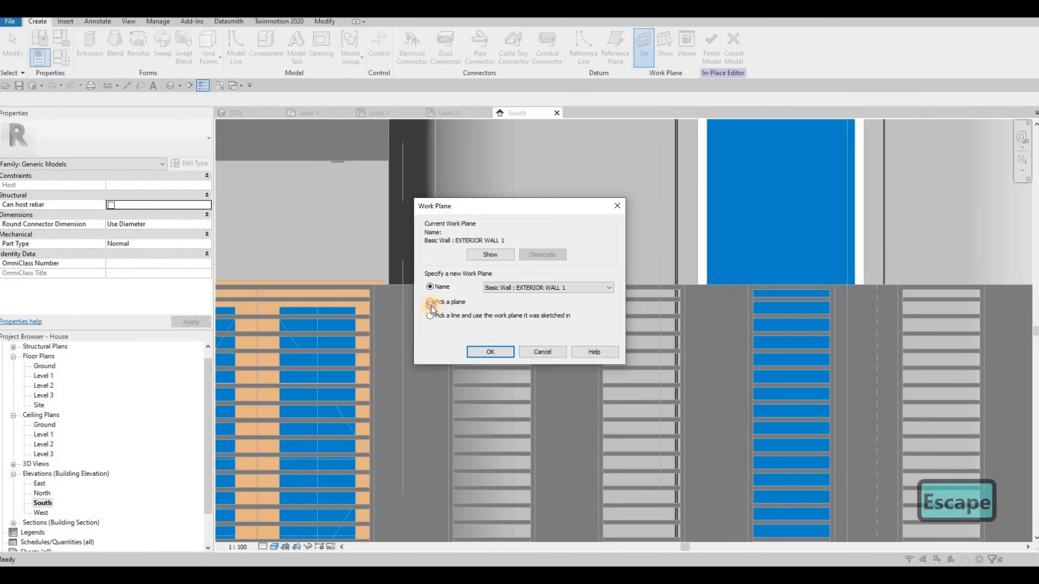
pyautogui.hotkey('alt', 'p')
pyautogui.press('Return')
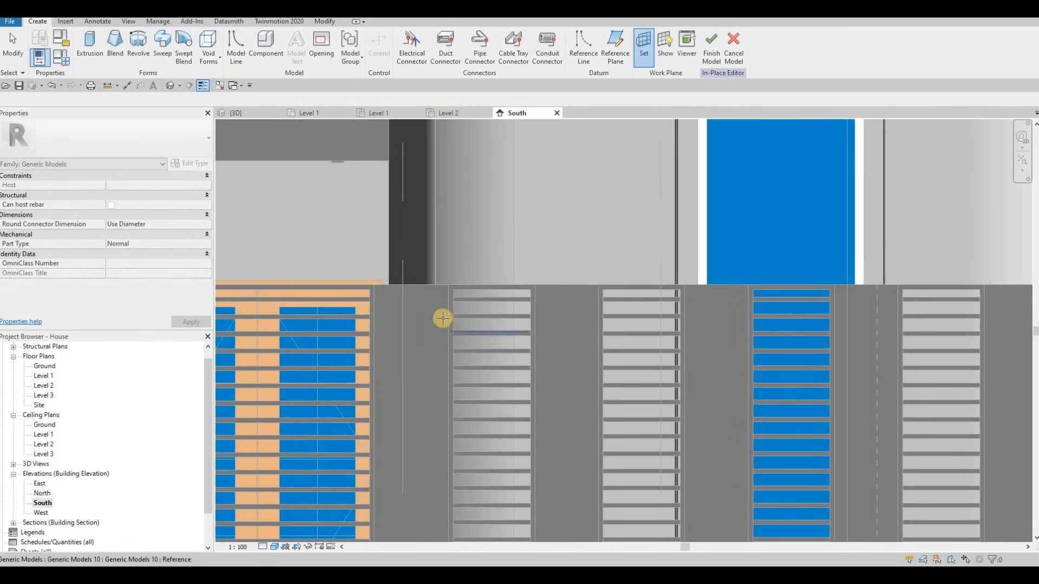
pyautogui.scroll(2, 469, 274)
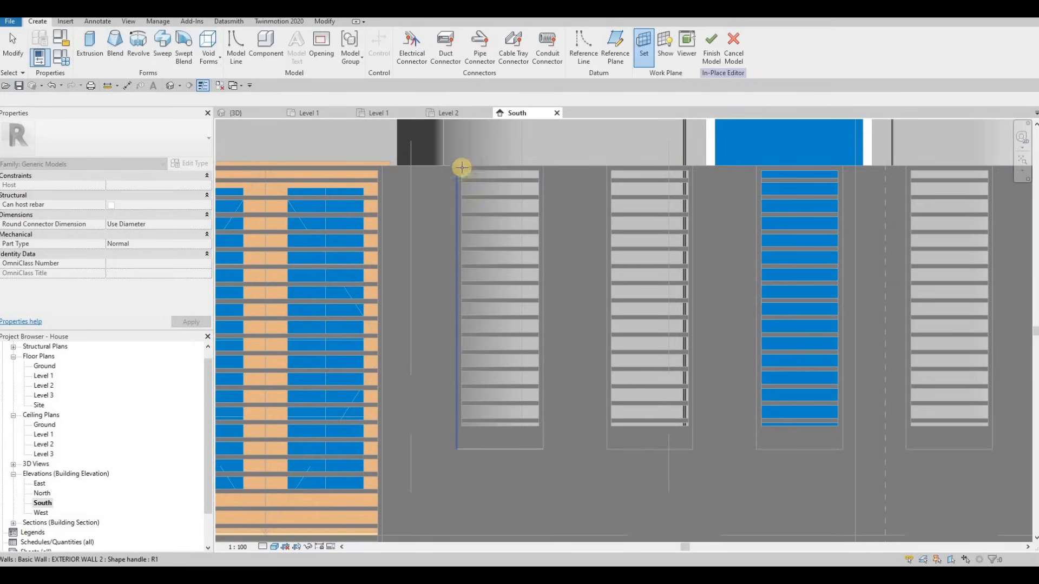
pyautogui.scroll(2, 462, 167)
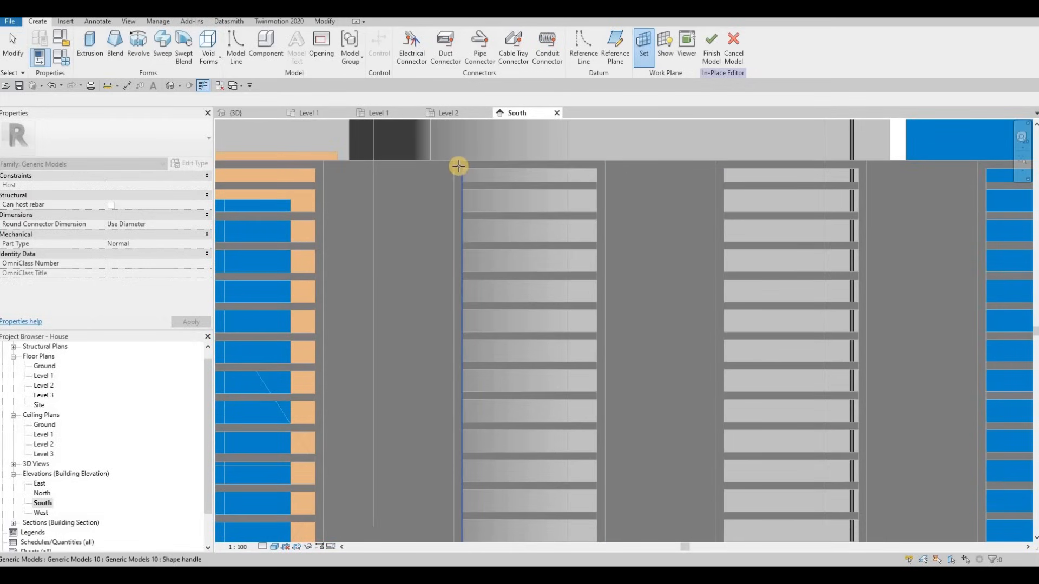
pyautogui.press('Tab')
pyautogui.click(445, 221)
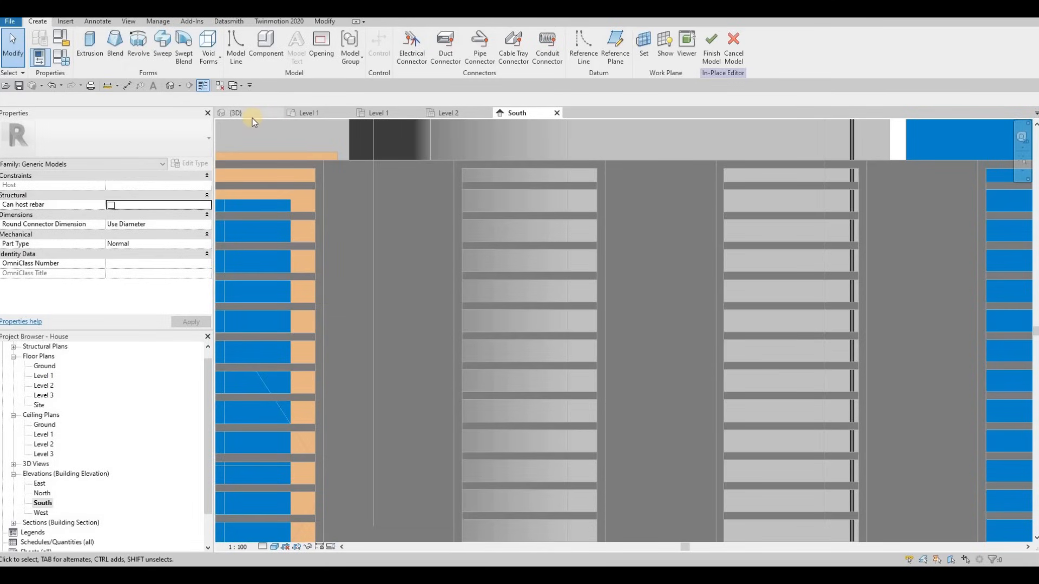
# Create a sweep in the 3D view, using both side edges and the bottom edge of the first narrow fence opening as its path.
pyautogui.click(256, 115)
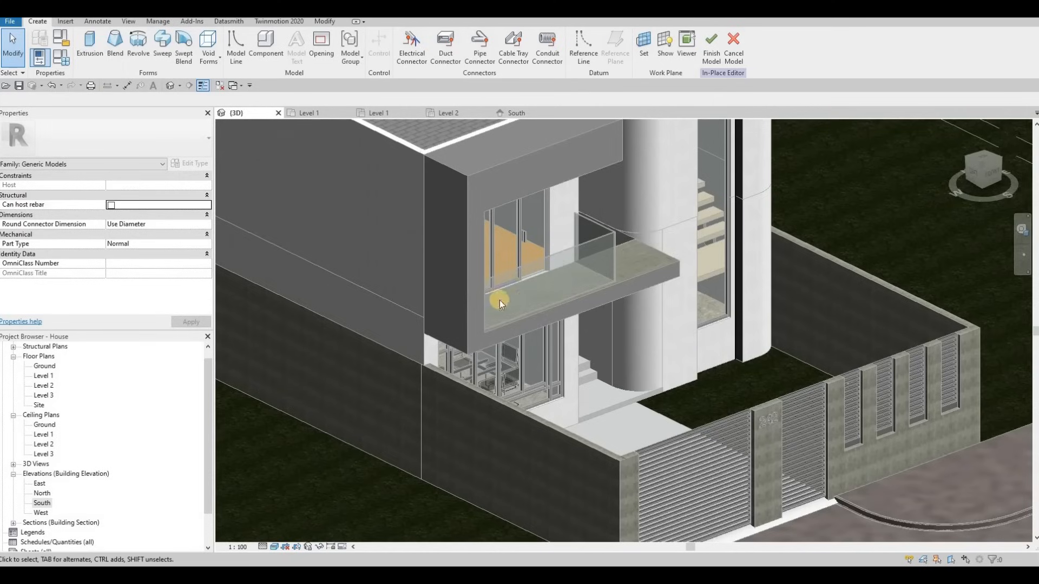
pyautogui.scroll(10, 520, 316)
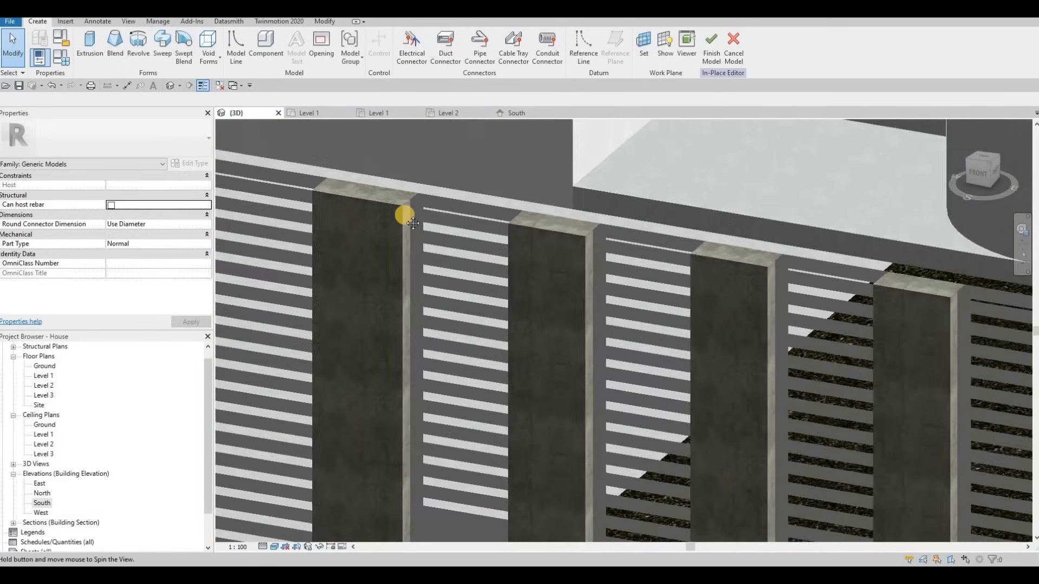
pyautogui.keyDown('shift'); pyautogui.moveTo(413, 223); pyautogui.dragTo(124, 60, button='middle'); pyautogui.keyUp('shift')
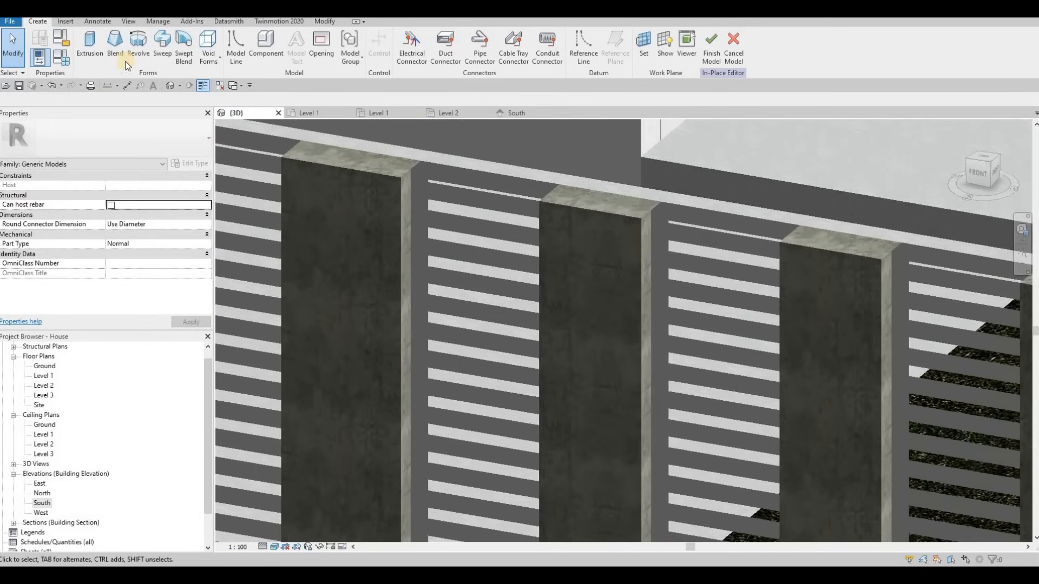
pyautogui.click(163, 47)
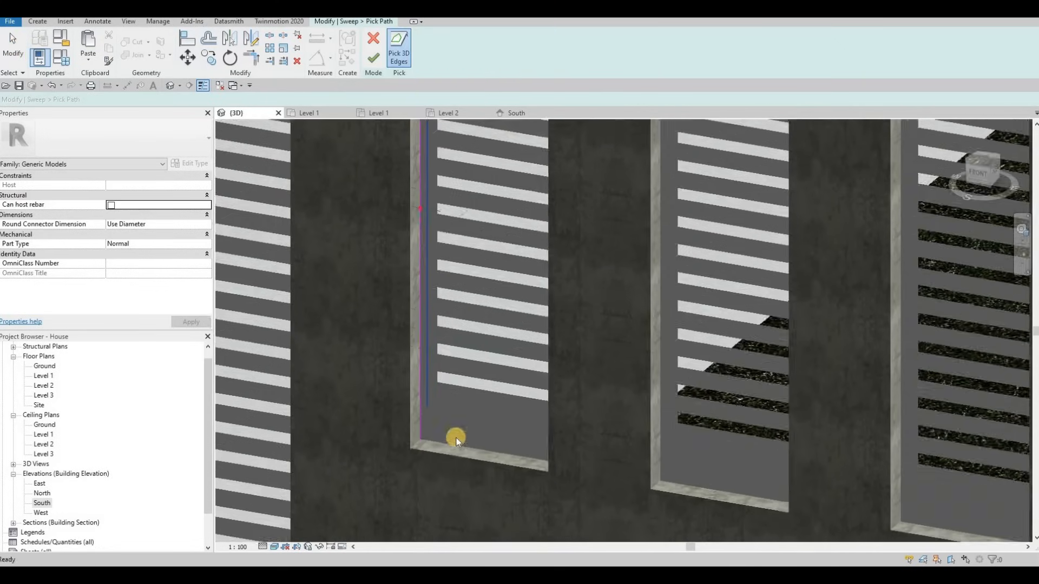
pyautogui.scroll(-3, 455, 393)
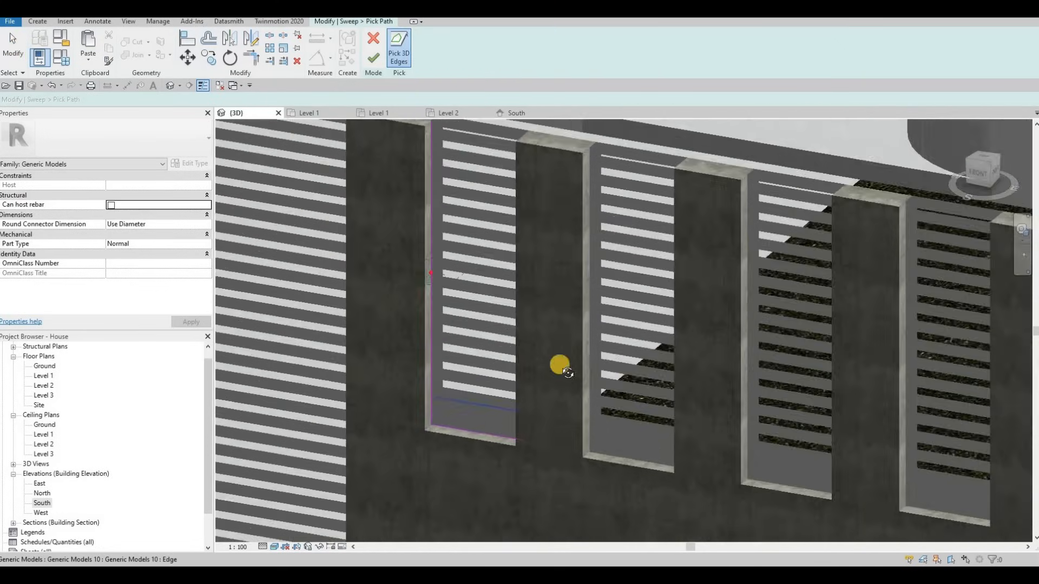
pyautogui.keyDown('shift'); pyautogui.moveTo(249, 303); pyautogui.dragTo(448, 316, button='middle'); pyautogui.keyUp('shift')
pyautogui.moveTo(920, 373); pyautogui.dragTo(374, 306, button='middle')
pyautogui.moveTo(654, 169); pyautogui.dragTo(753, 263, button='middle')
pyautogui.scroll(2, 759, 212)
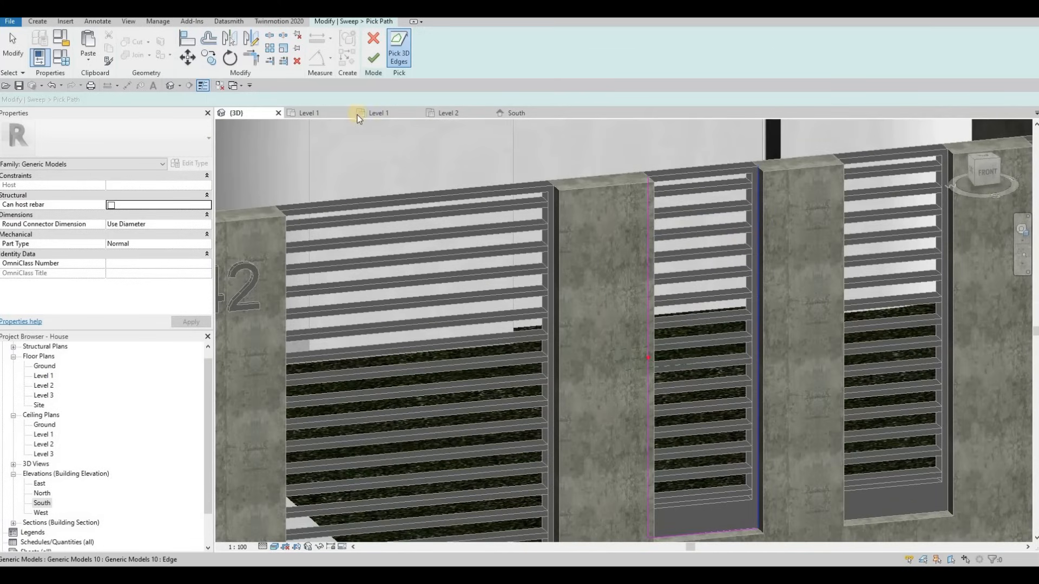
pyautogui.click(372, 62)
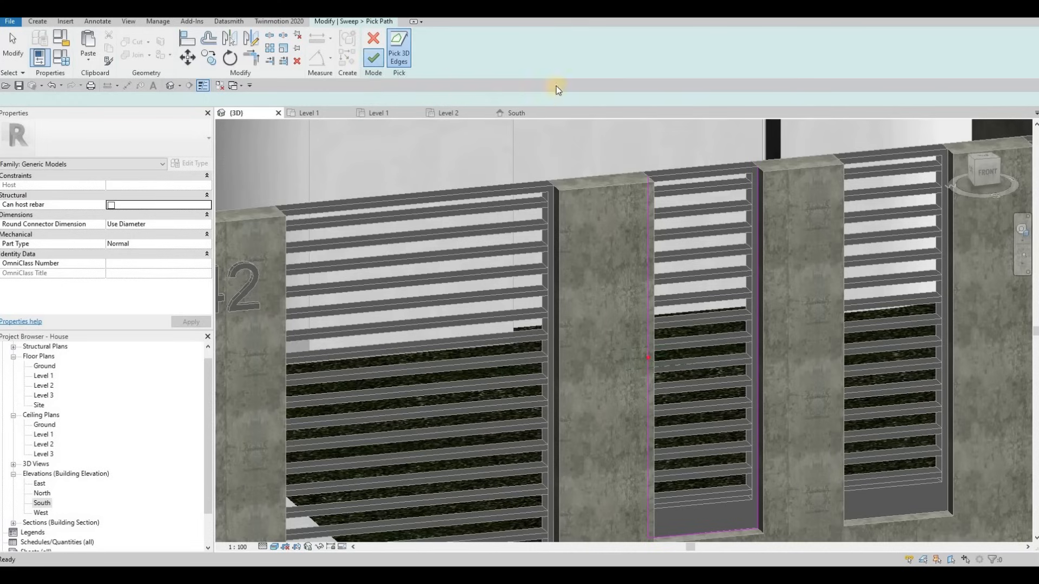
# Start editing the sweep's sketched profile and assign the material Glass, White, High Luminance to the sweep.
pyautogui.click(572, 61)
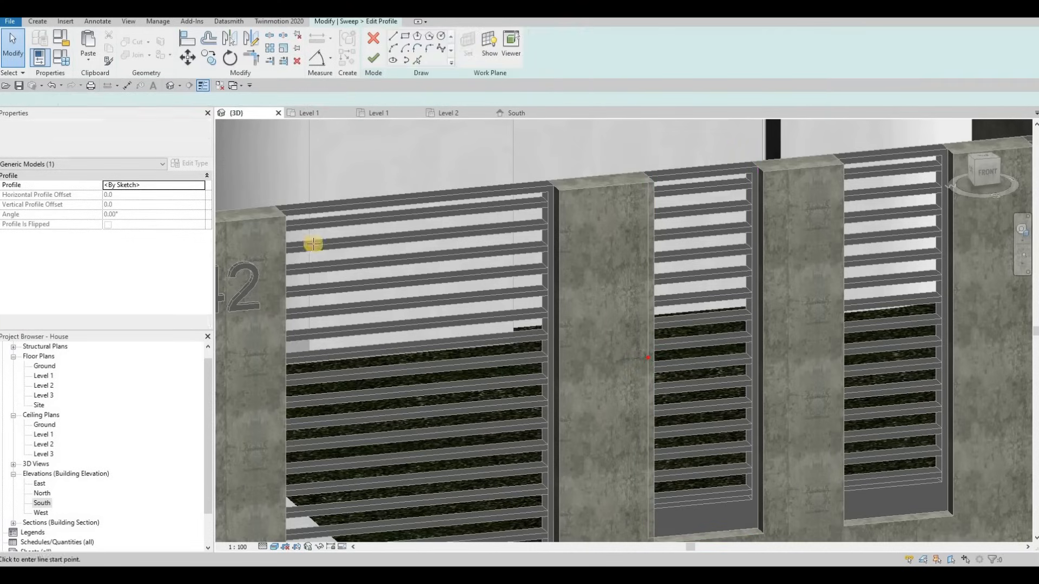
pyautogui.moveTo(719, 262)
pyautogui.keyDown('shift'); pyautogui.mouseDown(button='middle')
pyautogui.moveTo(596, 271)
pyautogui.moveTo(358, 232)
pyautogui.mouseUp(button='middle'); pyautogui.keyUp('shift')
pyautogui.scroll(3, 278, 242)
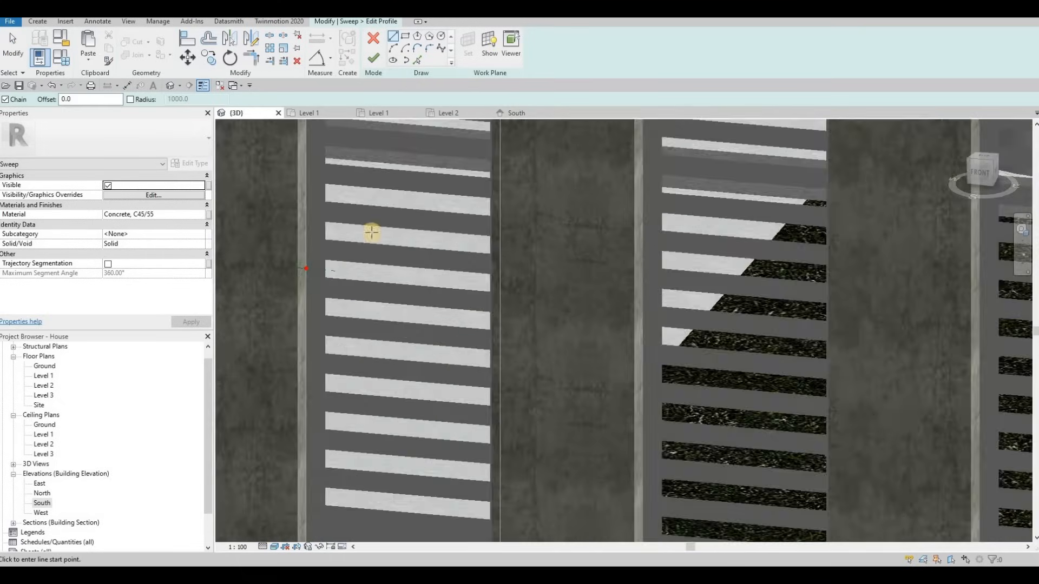
pyautogui.click(204, 216)
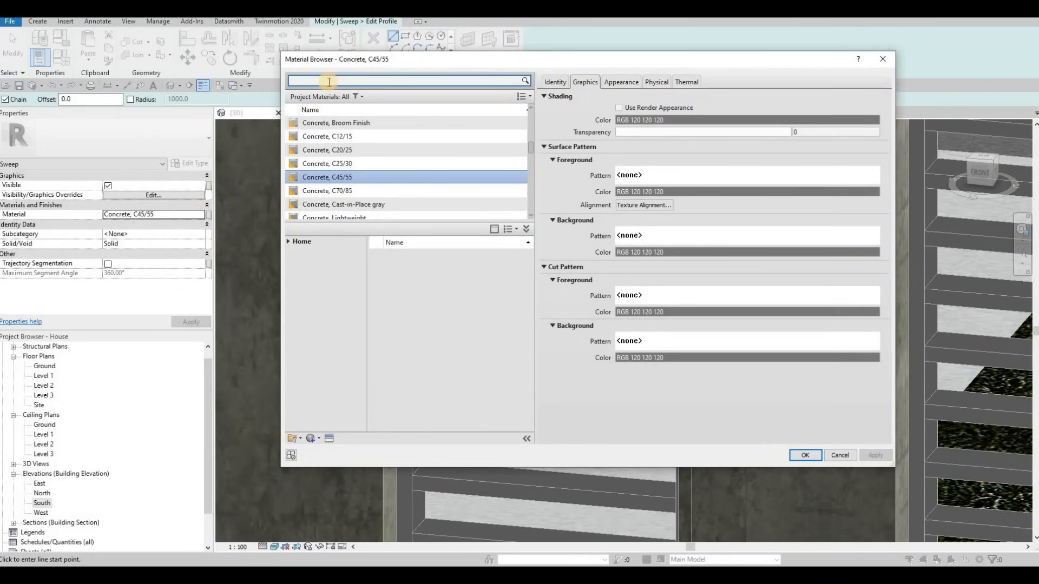
pyautogui.click(329, 81)
pyautogui.write('lumo')
pyautogui.press('BackSpace')
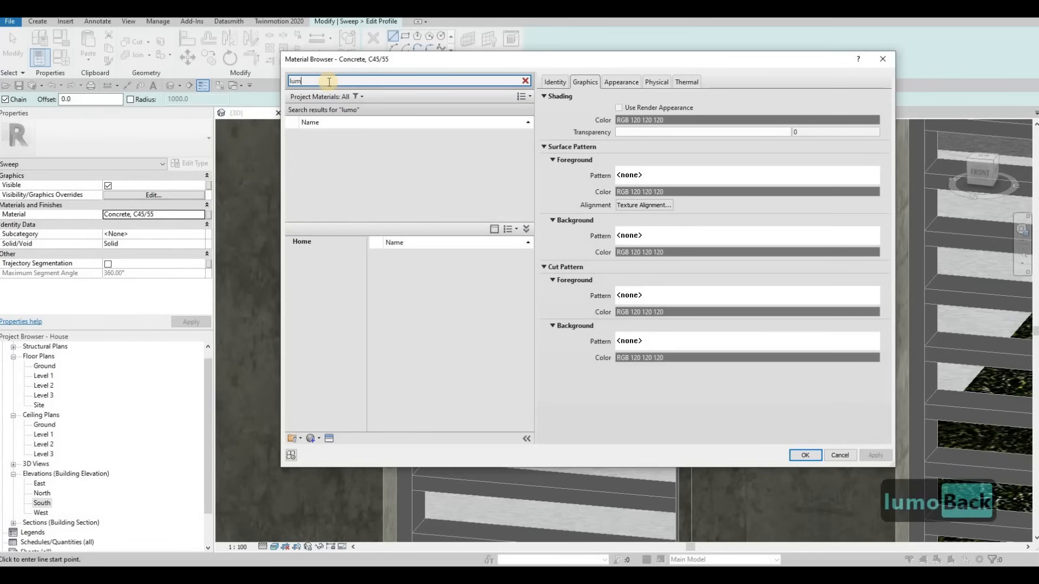
pyautogui.write('ina')
pyautogui.click(383, 163)
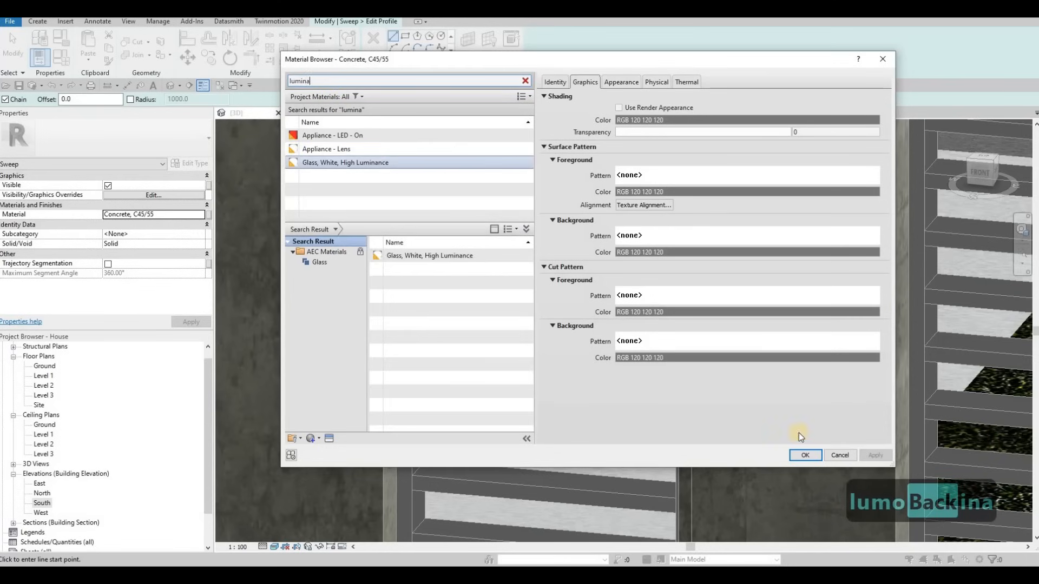
pyautogui.click(805, 455)
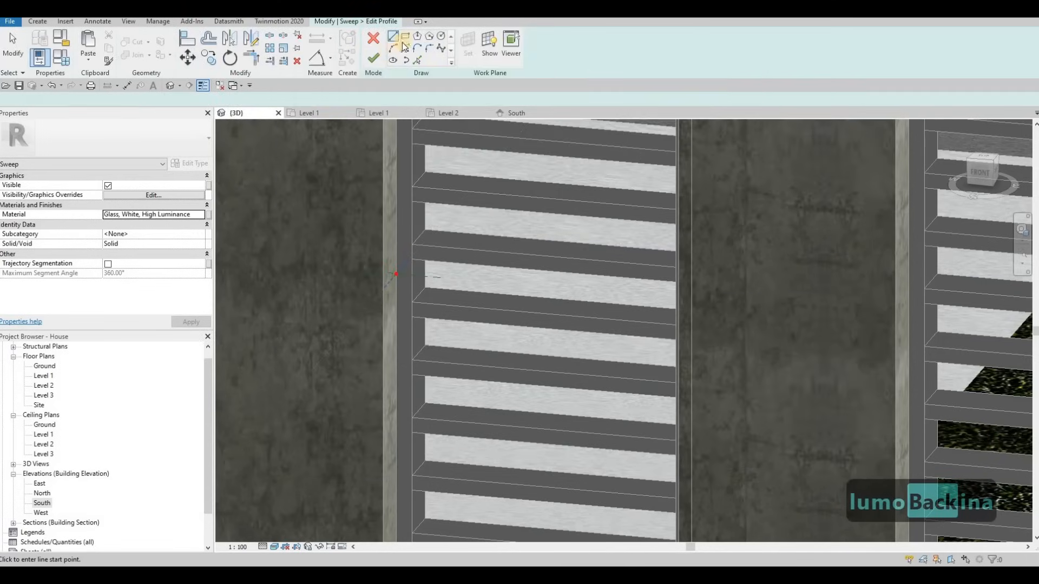
# Sketch a small rectangular profile, about 10 mm on one side, at the path's start point on the first fence opening's side edge.
pyautogui.scroll(5, 403, 246)
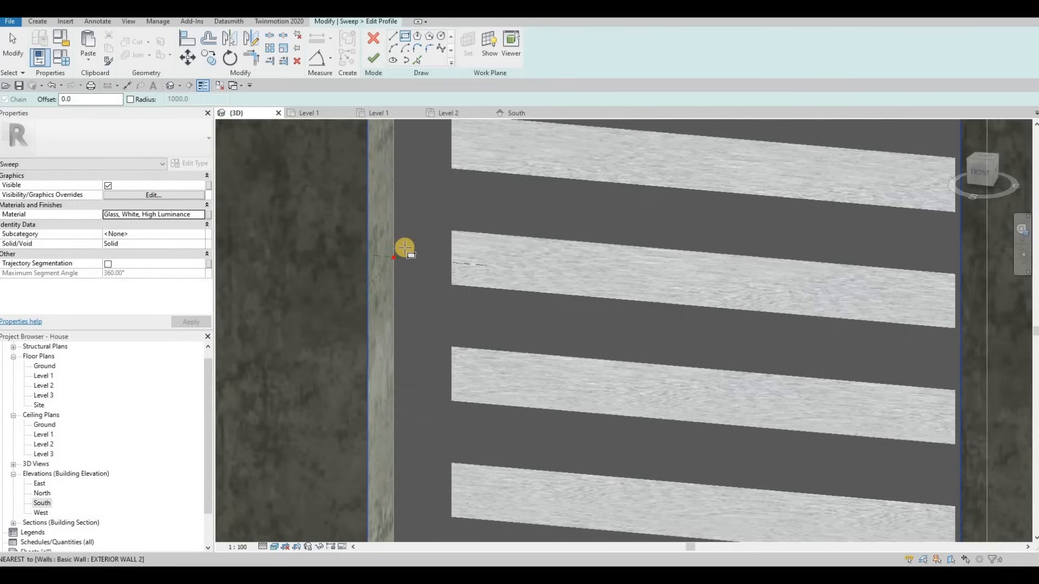
pyautogui.click(407, 250)
pyautogui.press('Escape')
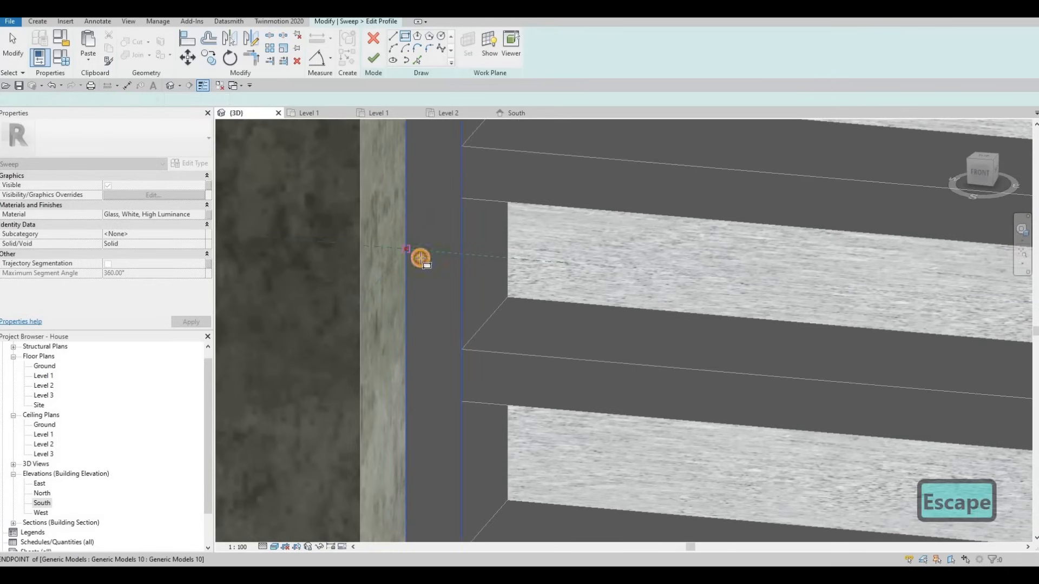
pyautogui.click(413, 257)
pyautogui.click(411, 250)
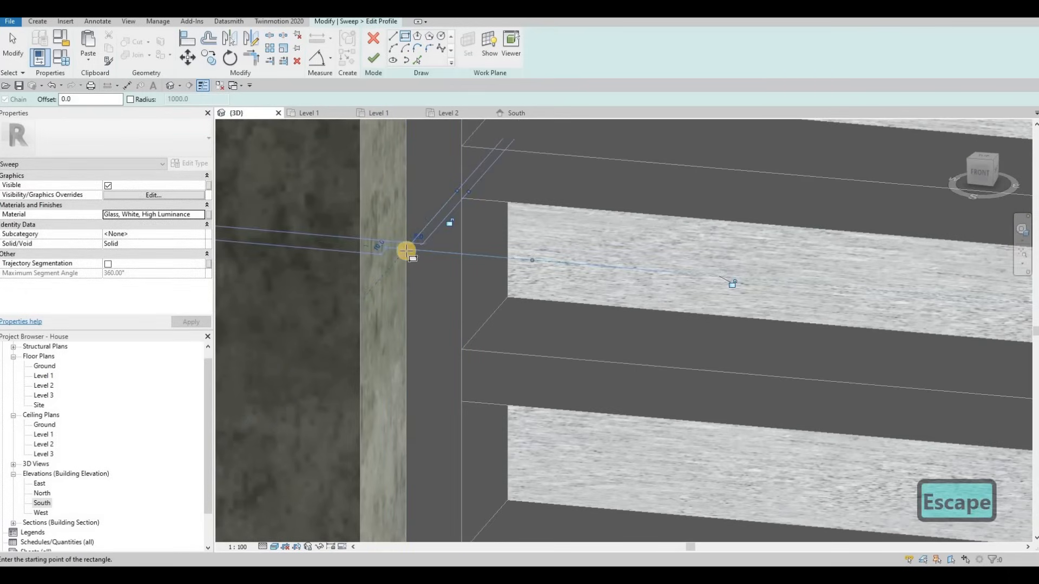
# Set the rectangular profile's short side to 5 mm and finish the profile and the sweep.
pyautogui.scroll(1, 403, 250)
pyautogui.click(370, 246)
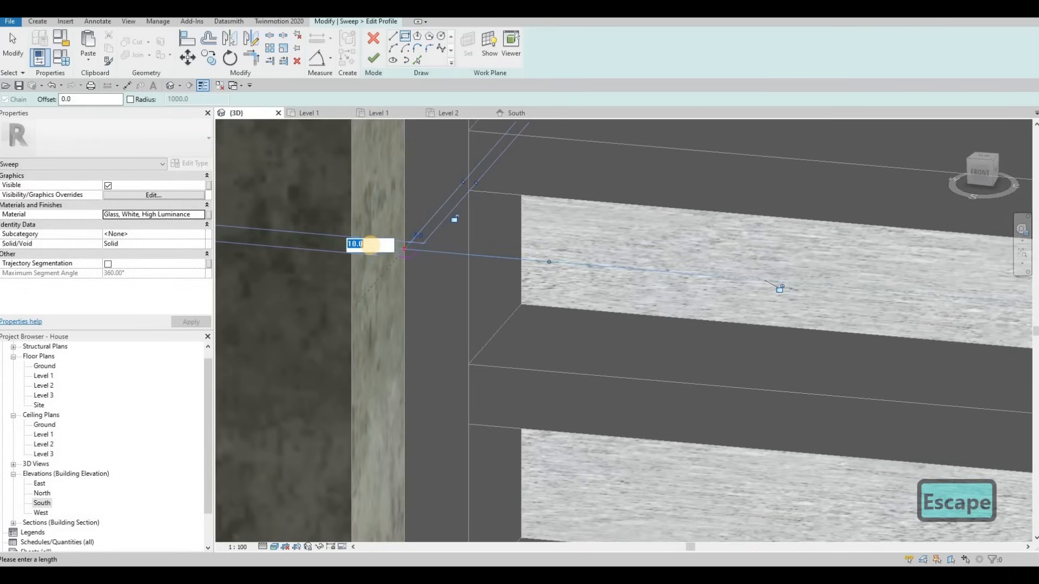
pyautogui.write('5')
pyautogui.press('Return')
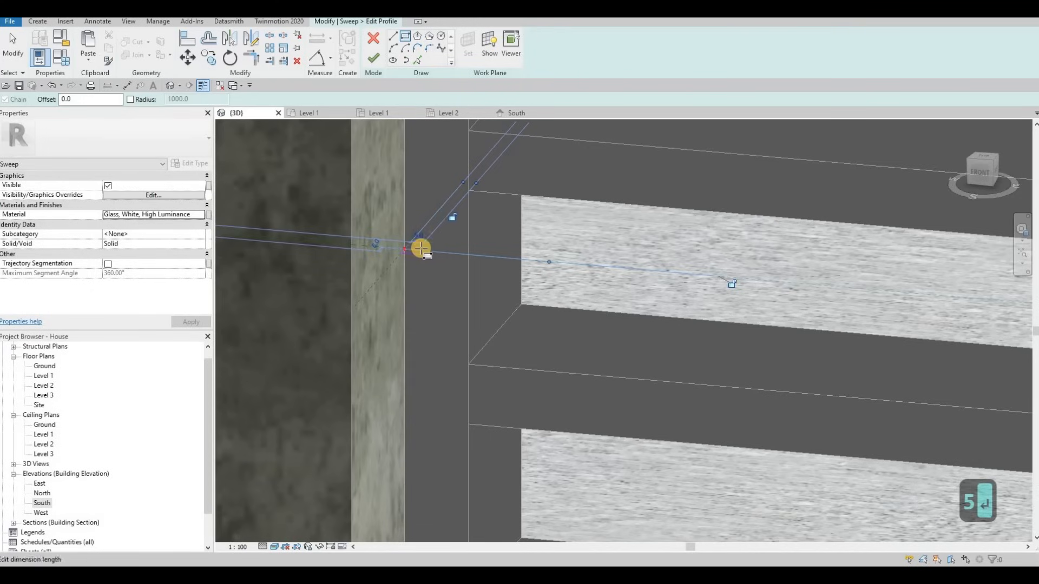
pyautogui.scroll(3, 419, 246)
pyautogui.scroll(-3, 407, 234)
pyautogui.click(372, 55)
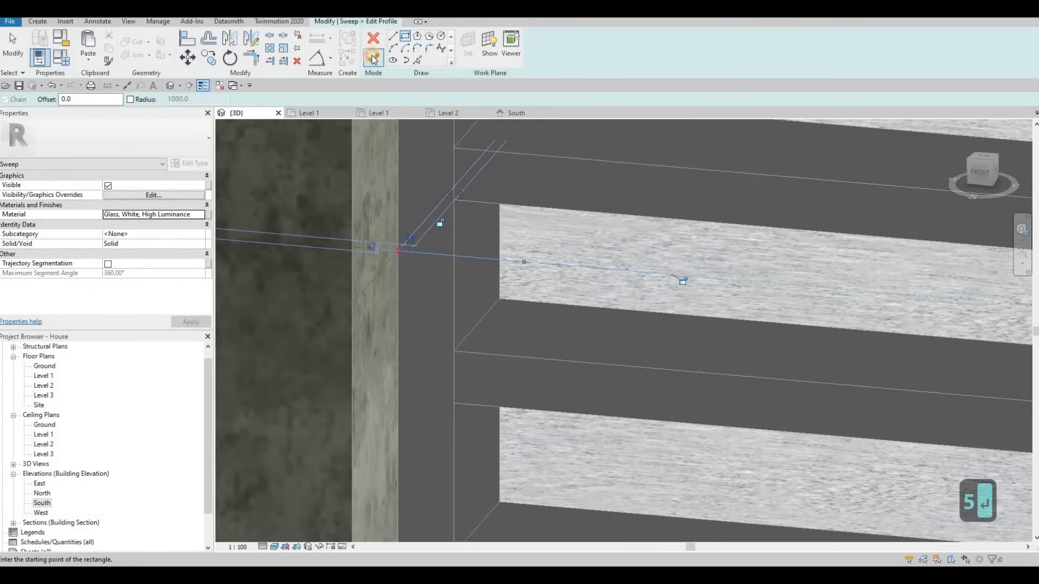
pyautogui.click(379, 60)
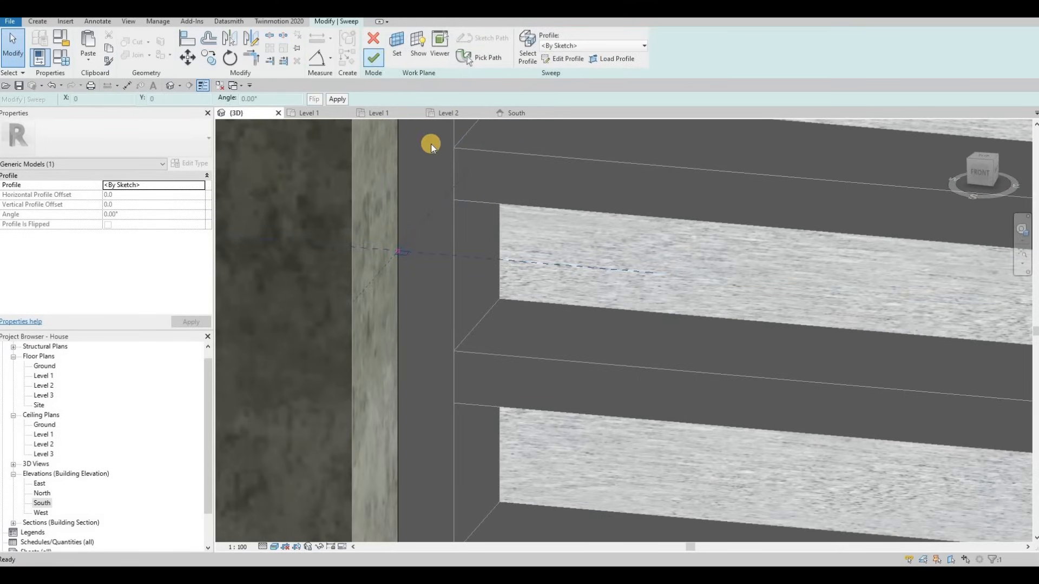
pyautogui.scroll(-5, 569, 244)
pyautogui.scroll(-3, 454, 193)
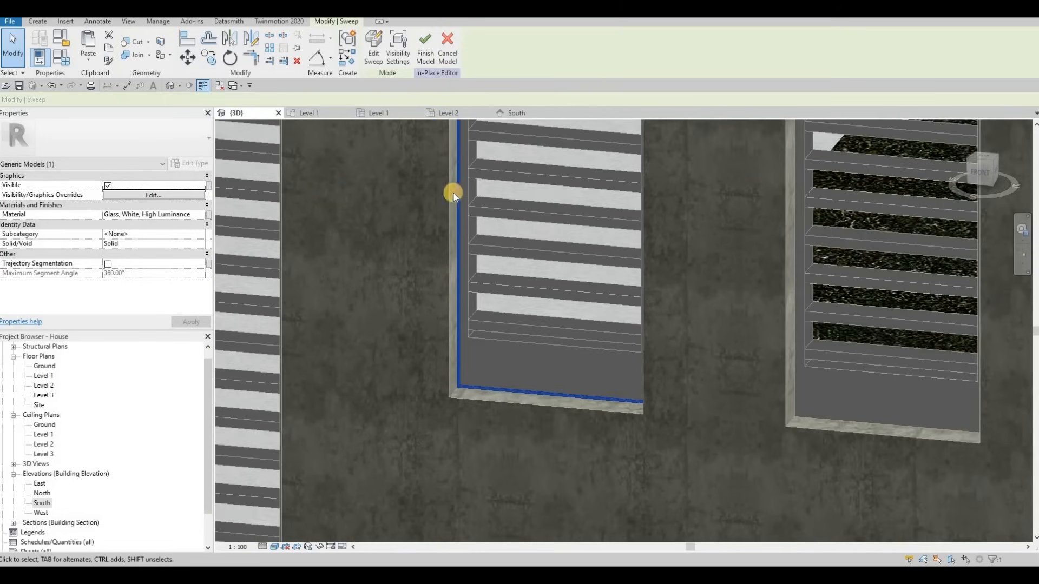
# Copy the light strip sweep to the other three narrow fence openings in the South elevation and finish the in-place model.
pyautogui.click(527, 116)
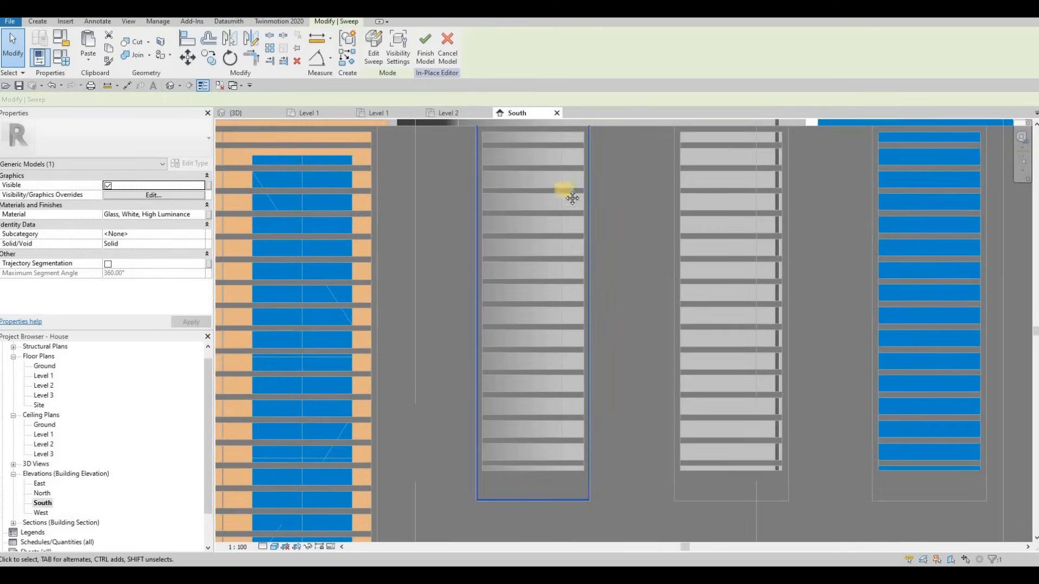
pyautogui.scroll(3, 591, 197)
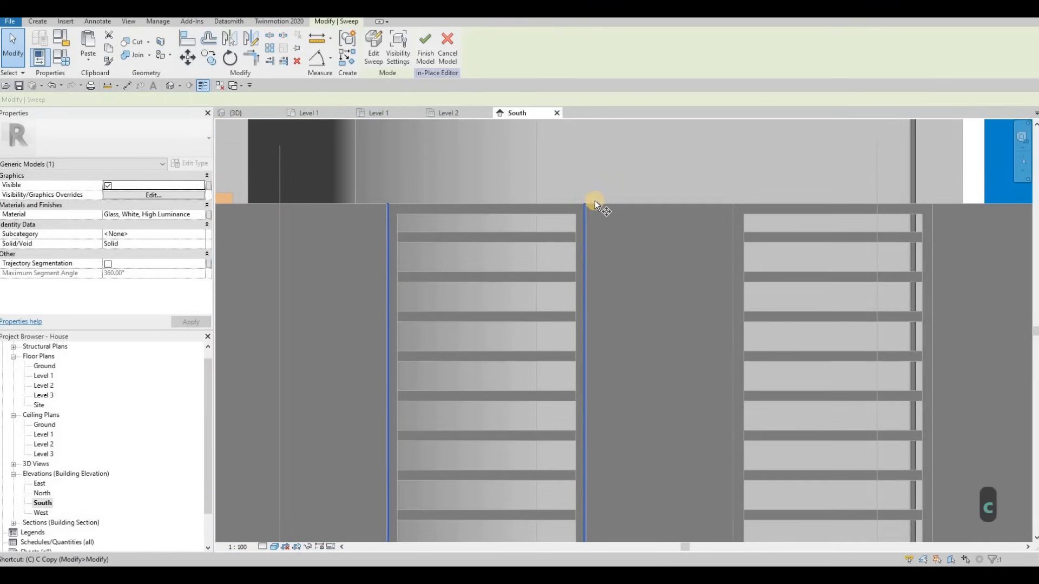
pyautogui.press('o')
pyautogui.scroll(4, 589, 203)
pyautogui.click(588, 203)
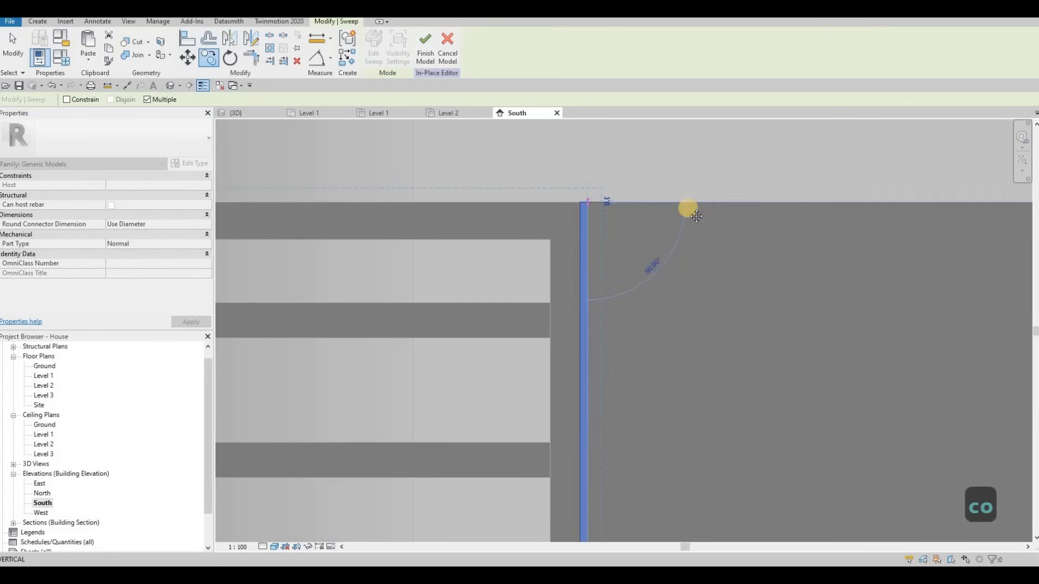
pyautogui.scroll(-4, 703, 209)
pyautogui.scroll(3, 740, 209)
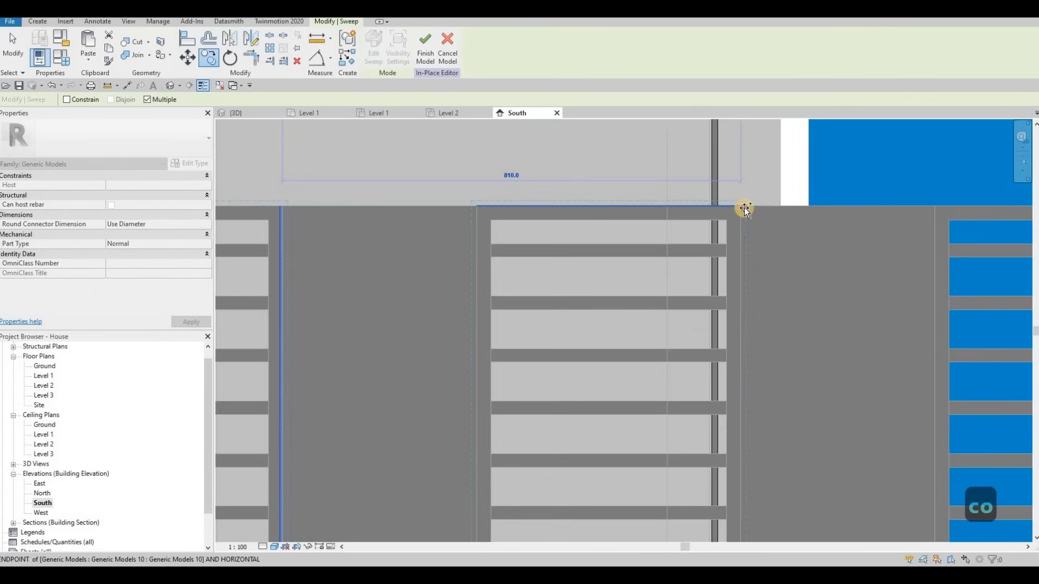
pyautogui.scroll(-2, 699, 201)
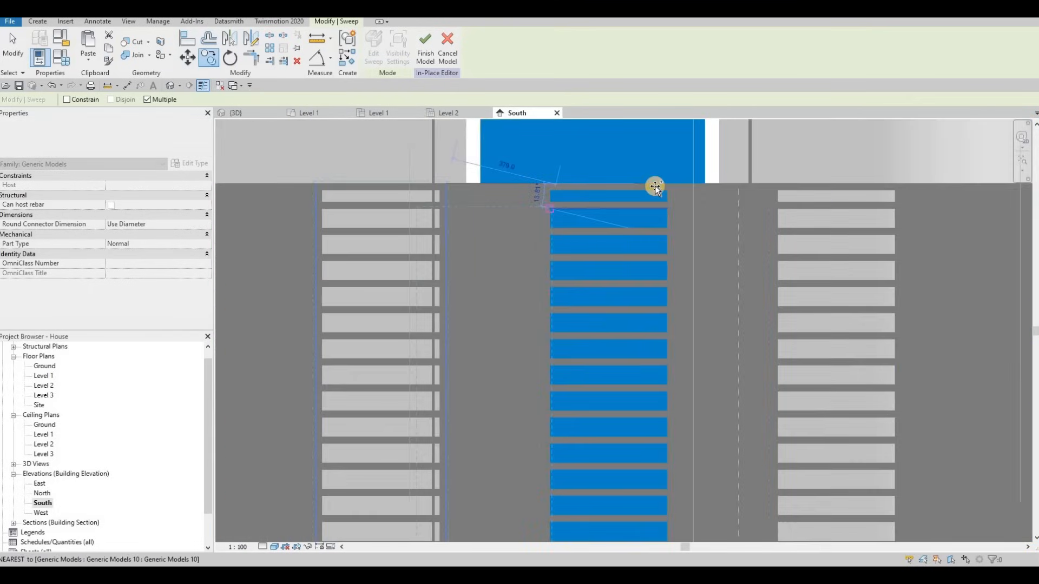
pyautogui.scroll(3, 658, 188)
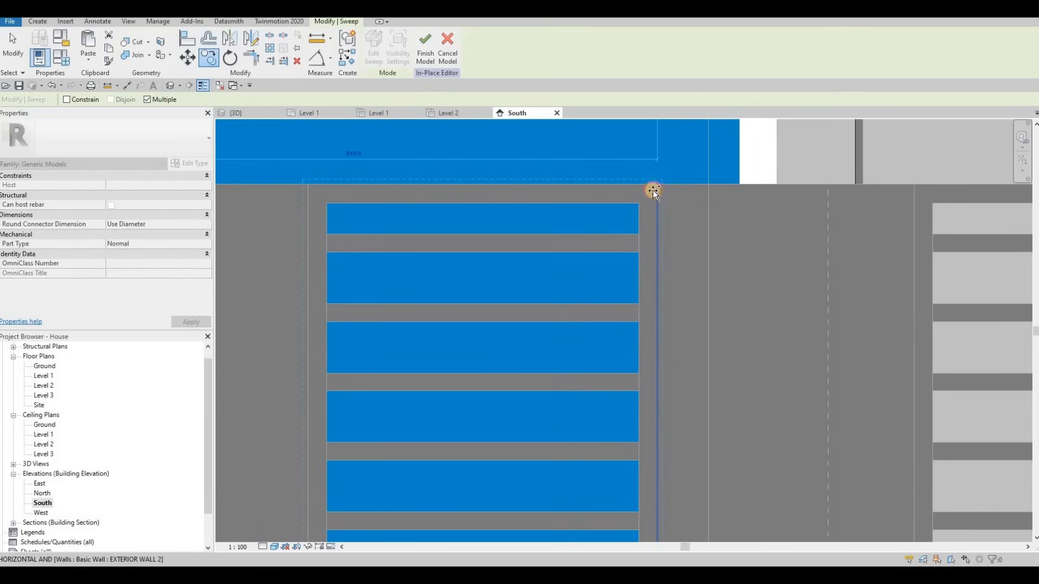
pyautogui.scroll(-2, 735, 212)
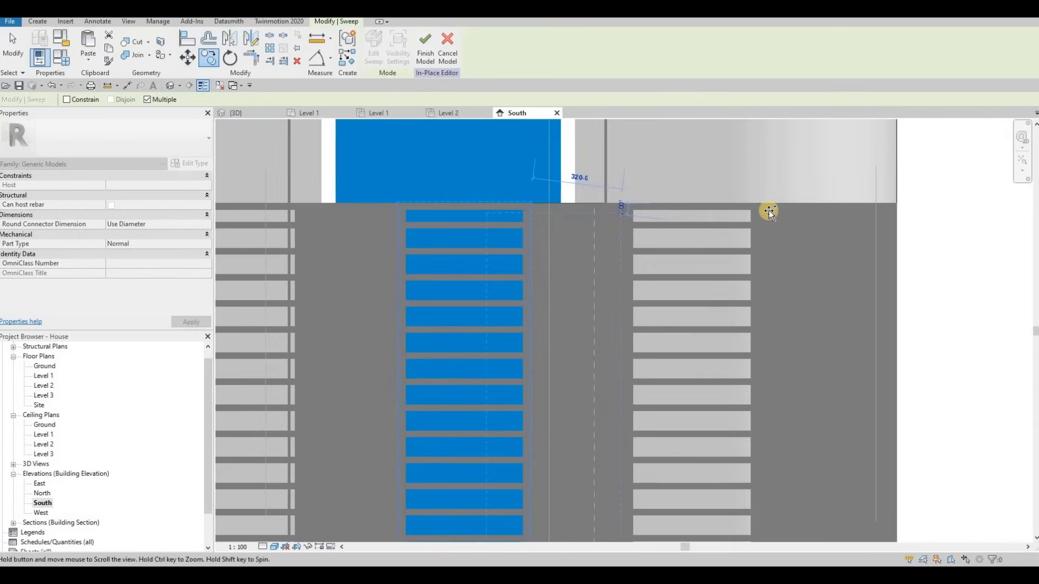
pyautogui.scroll(3, 768, 210)
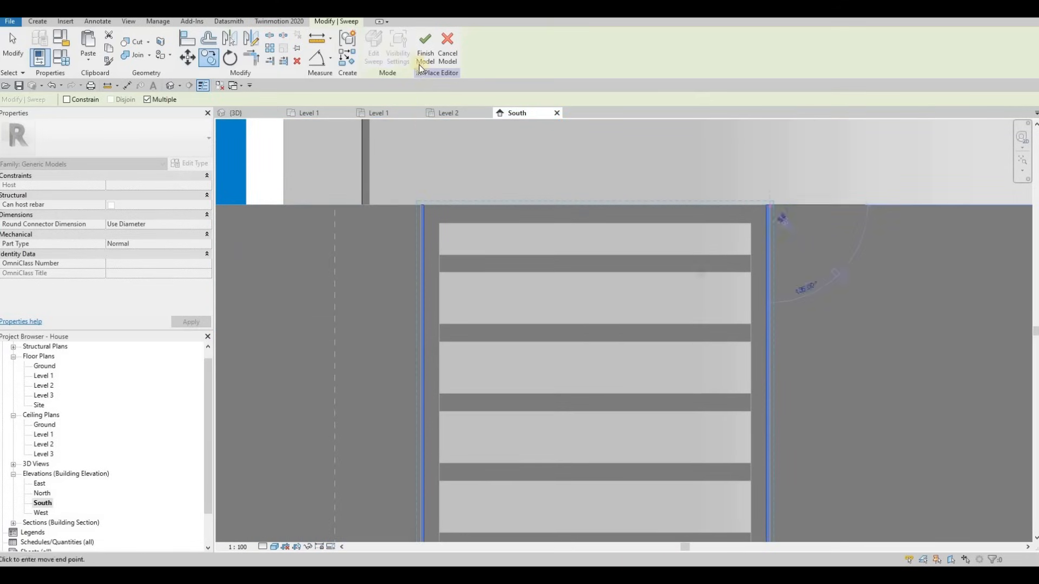
# Examine the light strips around all four front fence openings in the 3D view.
pyautogui.click(255, 113)
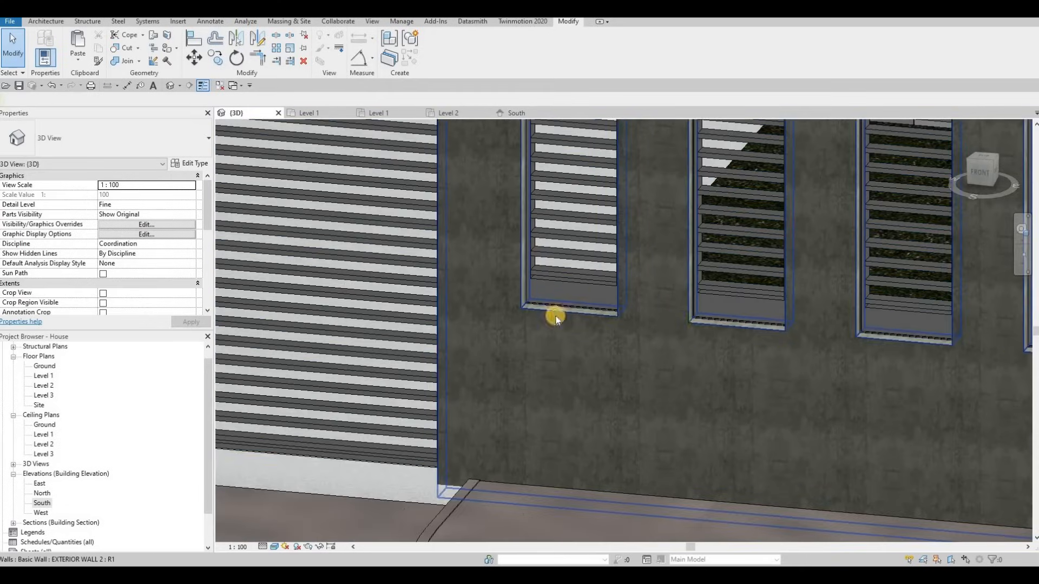
pyautogui.scroll(3, 558, 318)
pyautogui.moveTo(462, 329); pyautogui.dragTo(839, 353, button='middle')
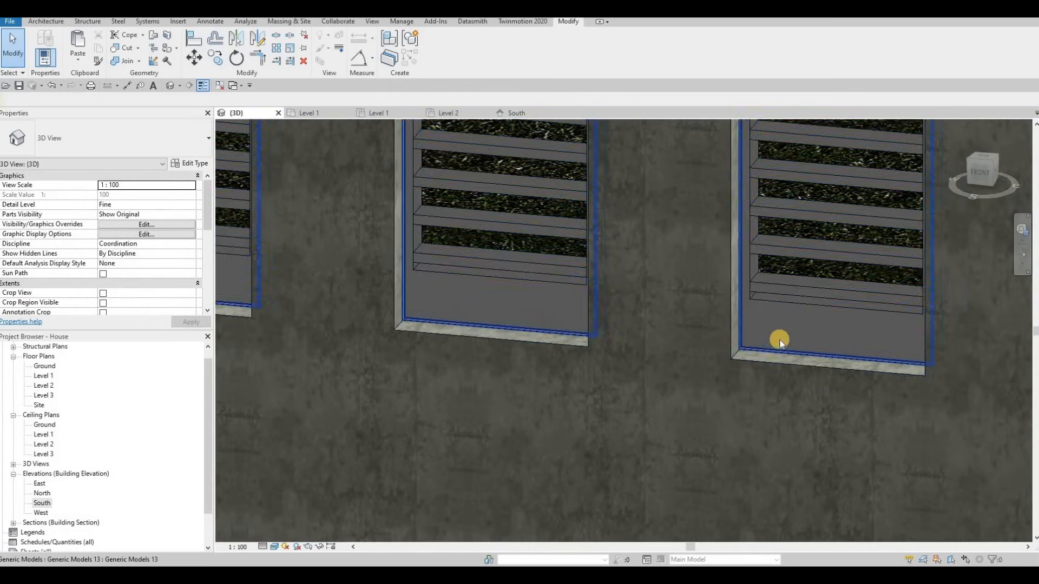
pyautogui.scroll(2, 769, 348)
pyautogui.moveTo(769, 349); pyautogui.dragTo(715, 324, button='middle')
pyautogui.scroll(-5, 707, 310)
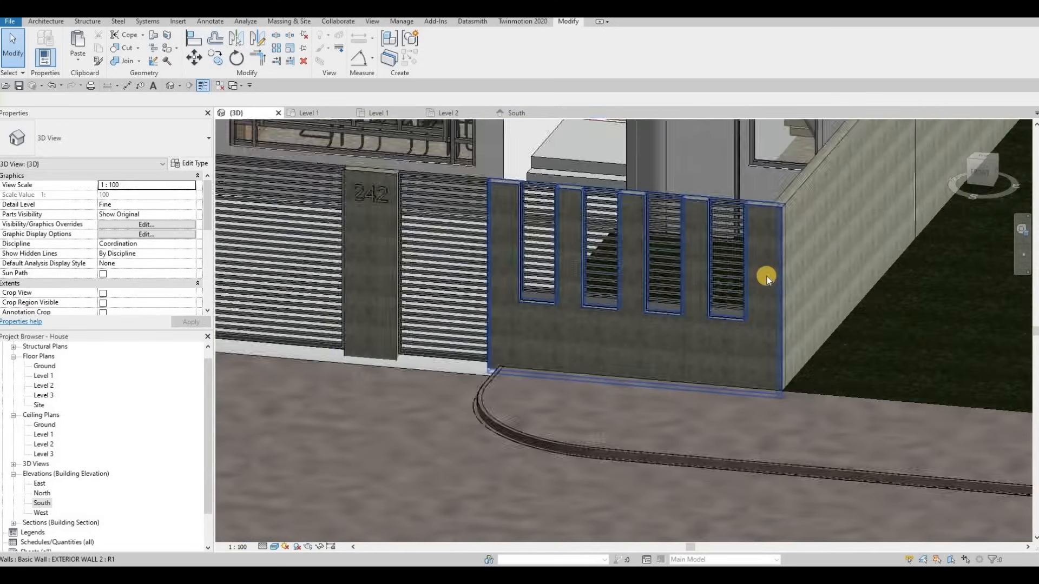
pyautogui.keyDown('shift'); pyautogui.moveTo(766, 277); pyautogui.dragTo(641, 354, button='middle'); pyautogui.keyUp('shift')
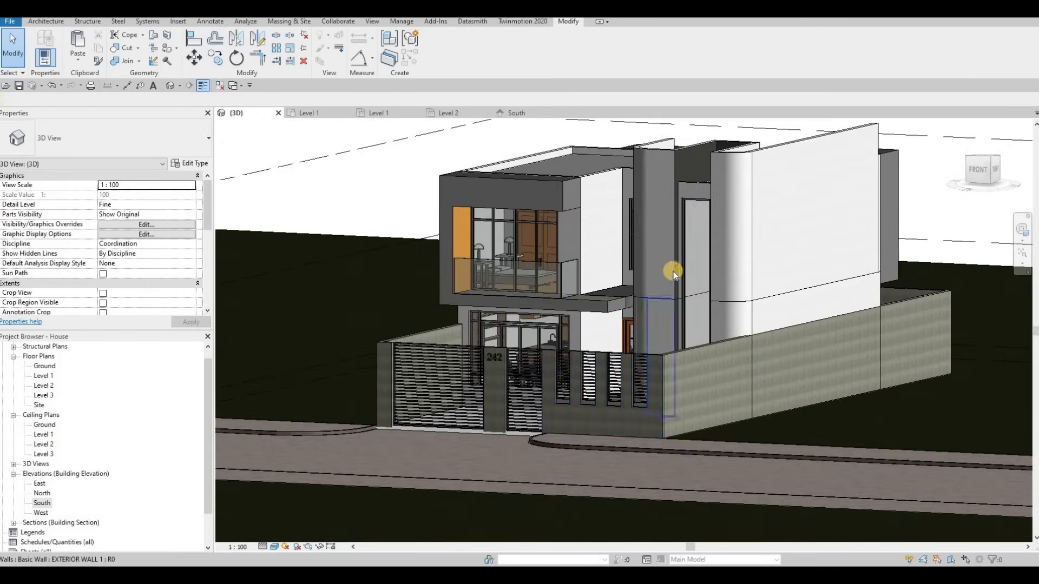
# Start in-place editing of the concrete entrance steps in front of the orange double door.
pyautogui.keyDown('shift'); pyautogui.moveTo(549, 297); pyautogui.dragTo(509, 302, button='middle'); pyautogui.keyUp('shift')
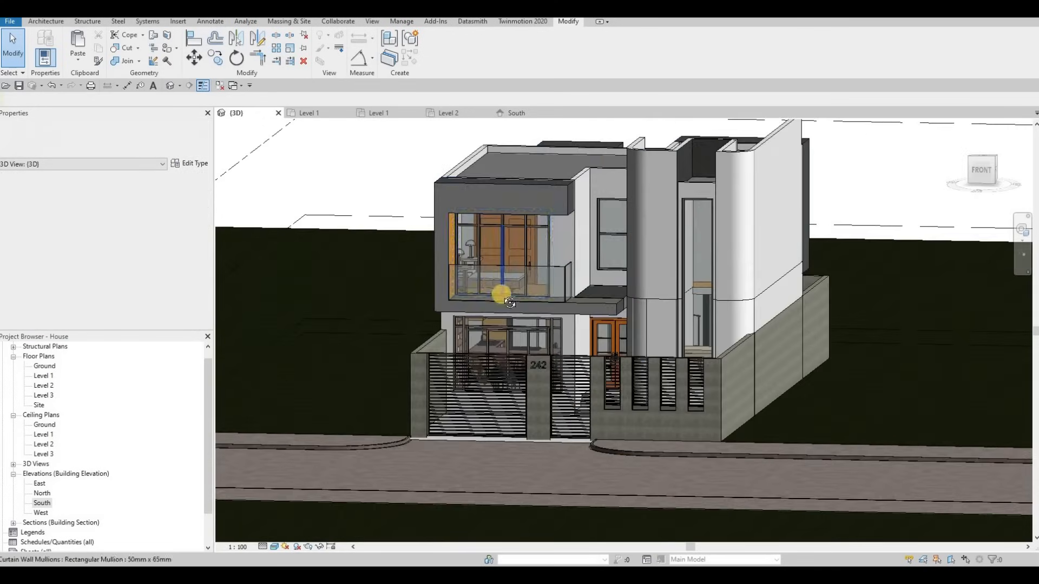
pyautogui.scroll(5, 508, 302)
pyautogui.keyDown('shift'); pyautogui.moveTo(625, 343); pyautogui.dragTo(728, 449, button='middle'); pyautogui.keyUp('shift')
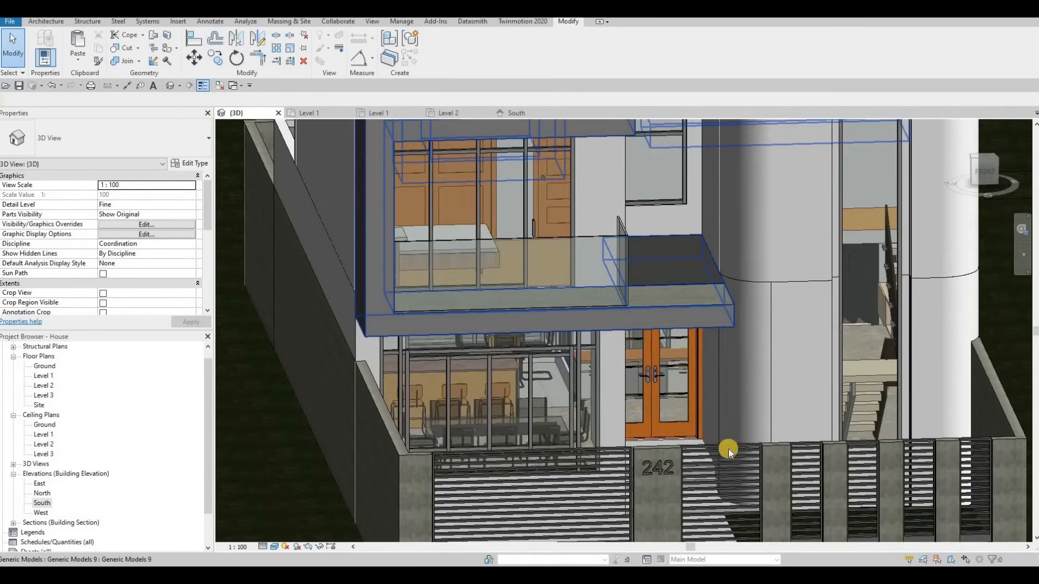
pyautogui.scroll(-3, 642, 437)
pyautogui.keyDown('shift'); pyautogui.moveTo(642, 437); pyautogui.dragTo(595, 324, button='middle'); pyautogui.keyUp('shift')
pyautogui.scroll(6, 596, 324)
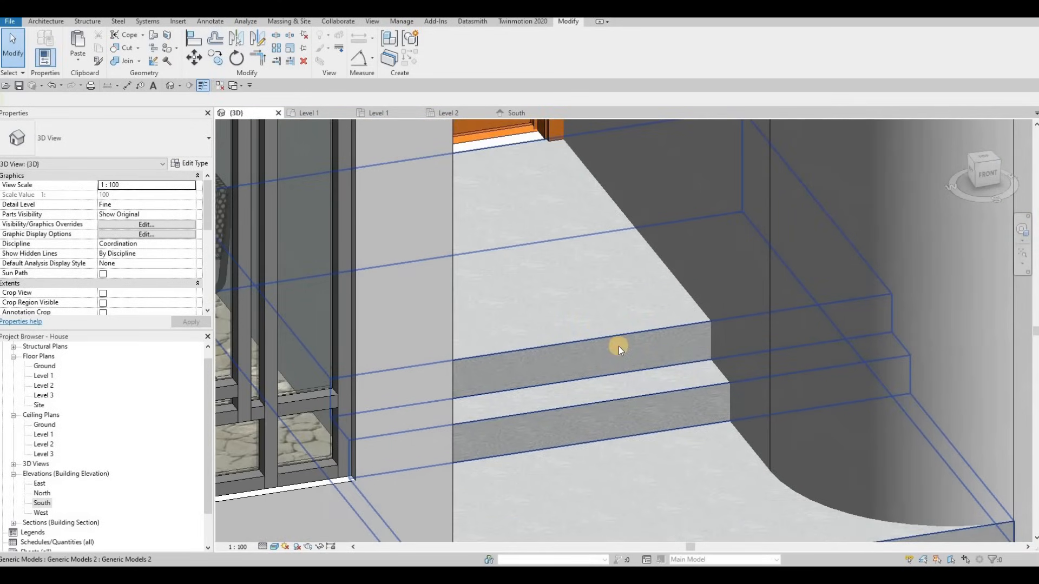
pyautogui.click(618, 346)
pyautogui.moveTo(394, 174); pyautogui.dragTo(464, 141, button='middle')
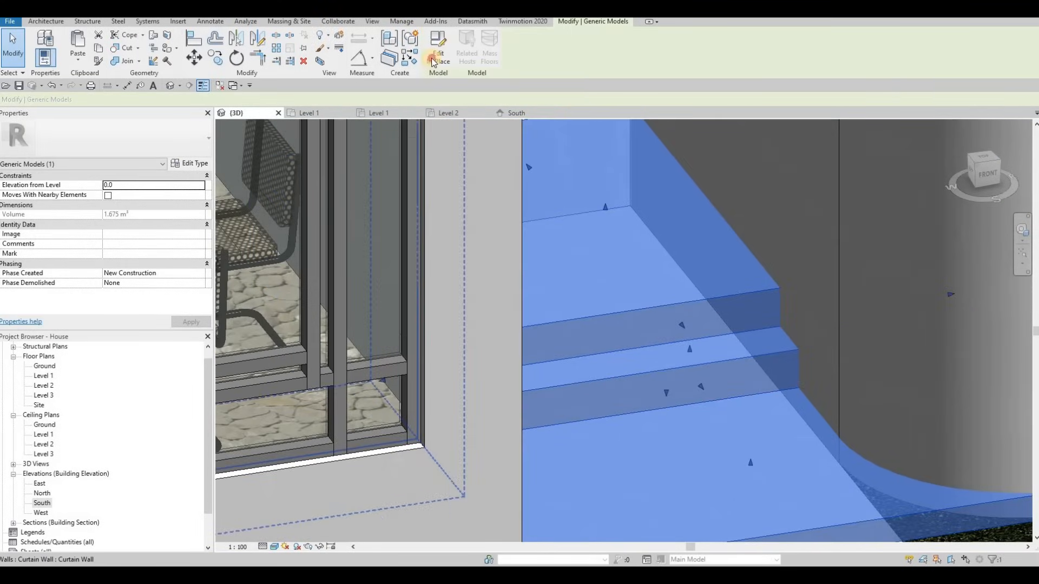
pyautogui.click(432, 60)
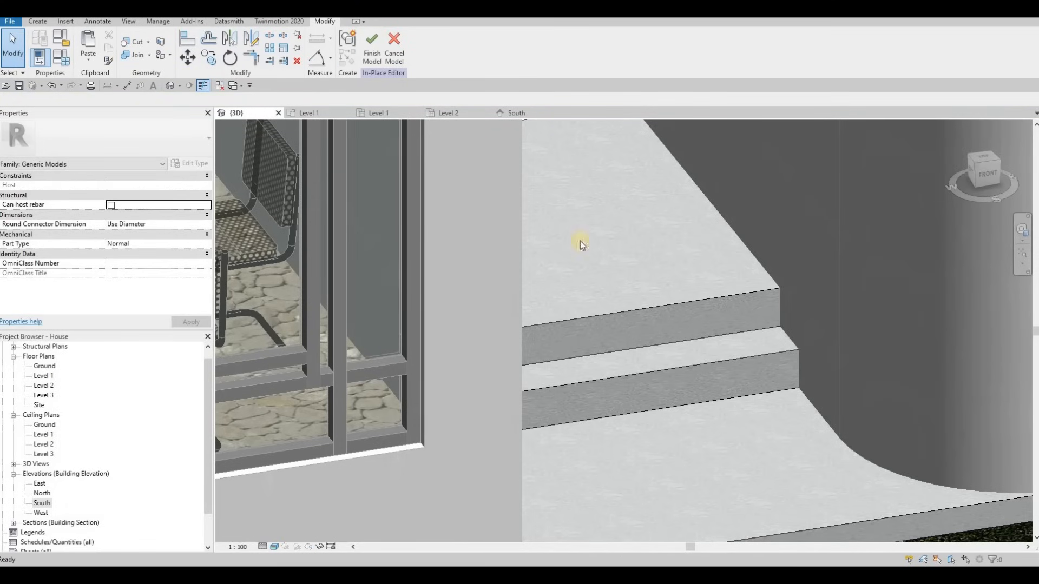
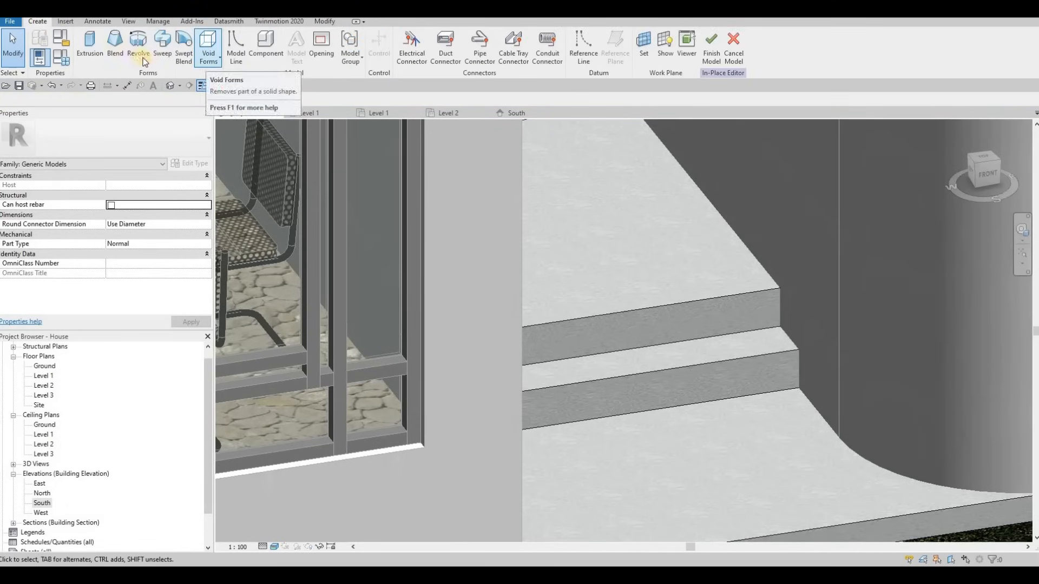
pyautogui.keyDown('shift'); pyautogui.moveTo(515, 204); pyautogui.dragTo(628, 265, button='middle'); pyautogui.keyUp('shift')
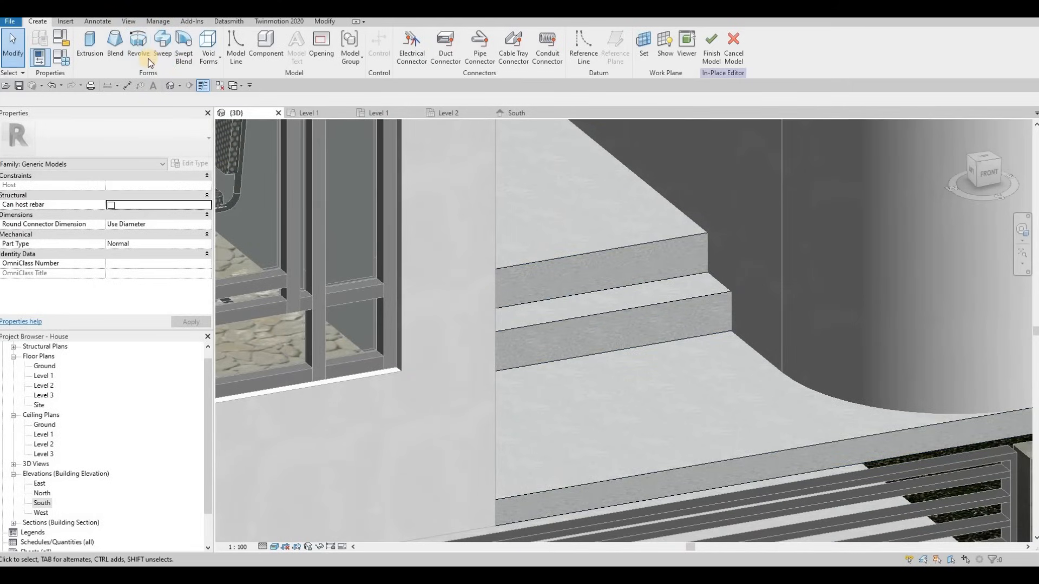
pyautogui.click(201, 56)
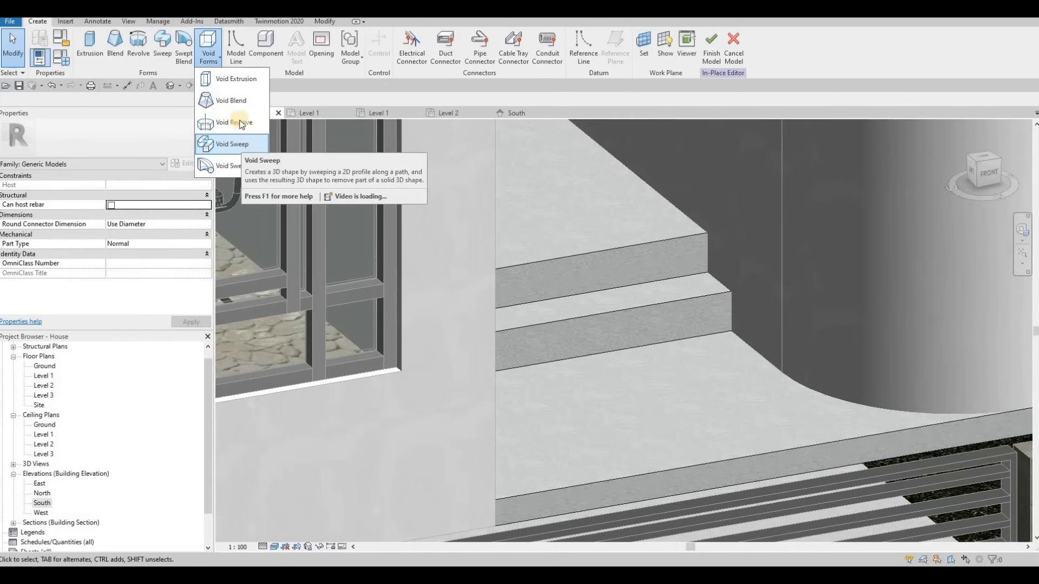
pyautogui.click(249, 82)
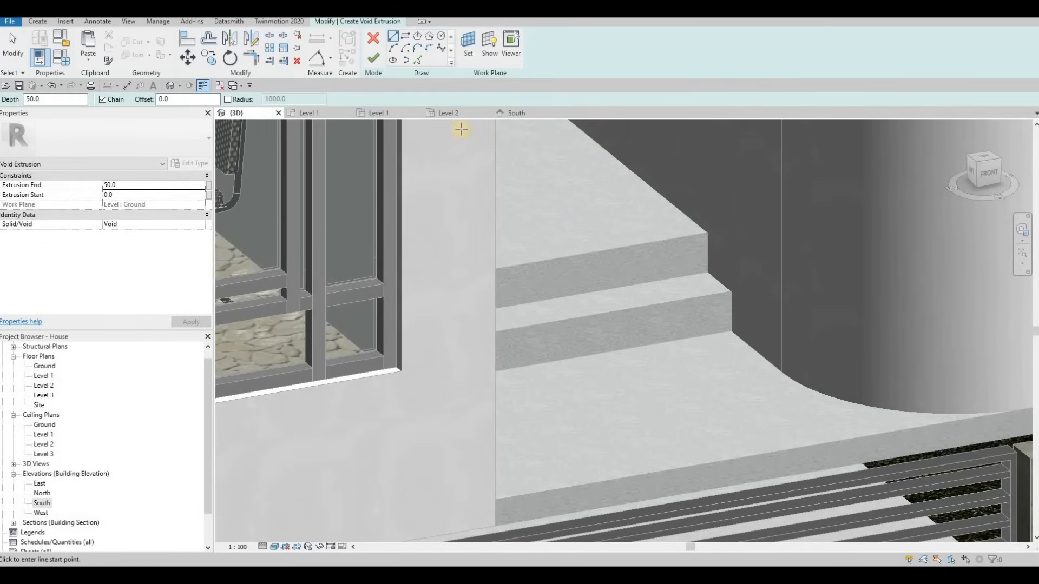
pyautogui.click(369, 41)
pyautogui.press('Escape')
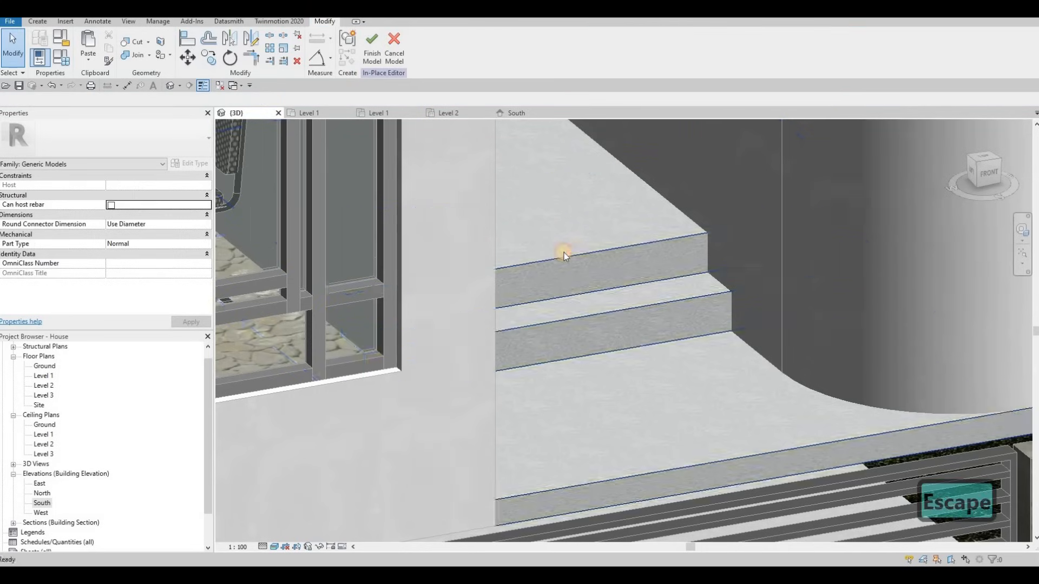
pyautogui.click(564, 252)
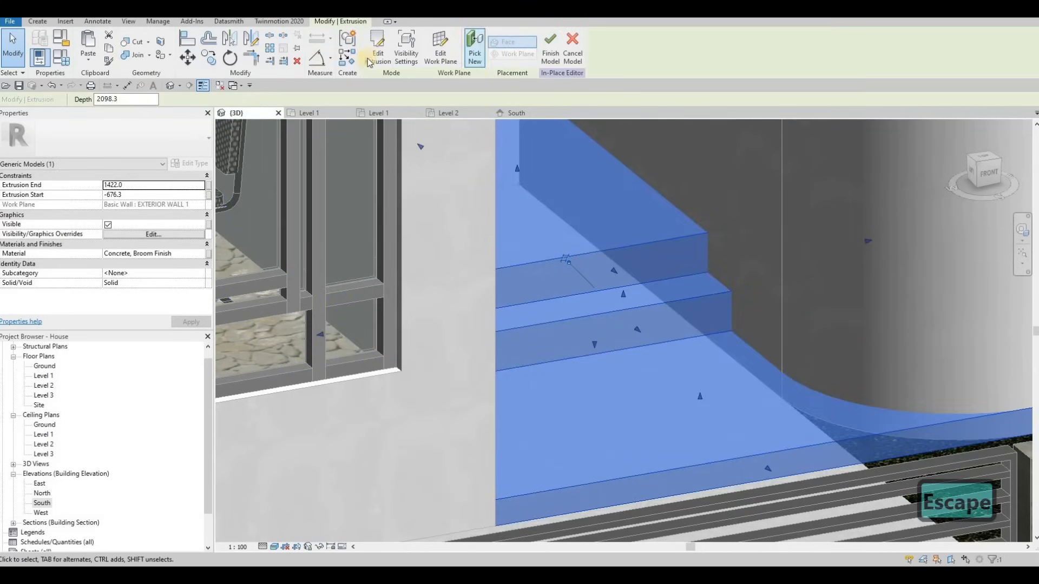
pyautogui.doubleClick(581, 274)
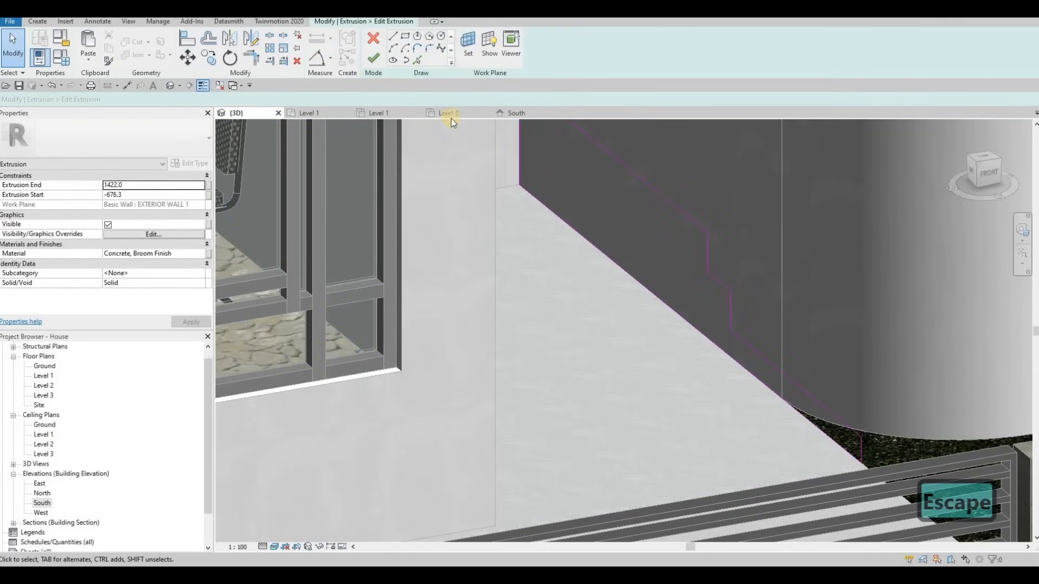
pyautogui.click(374, 60)
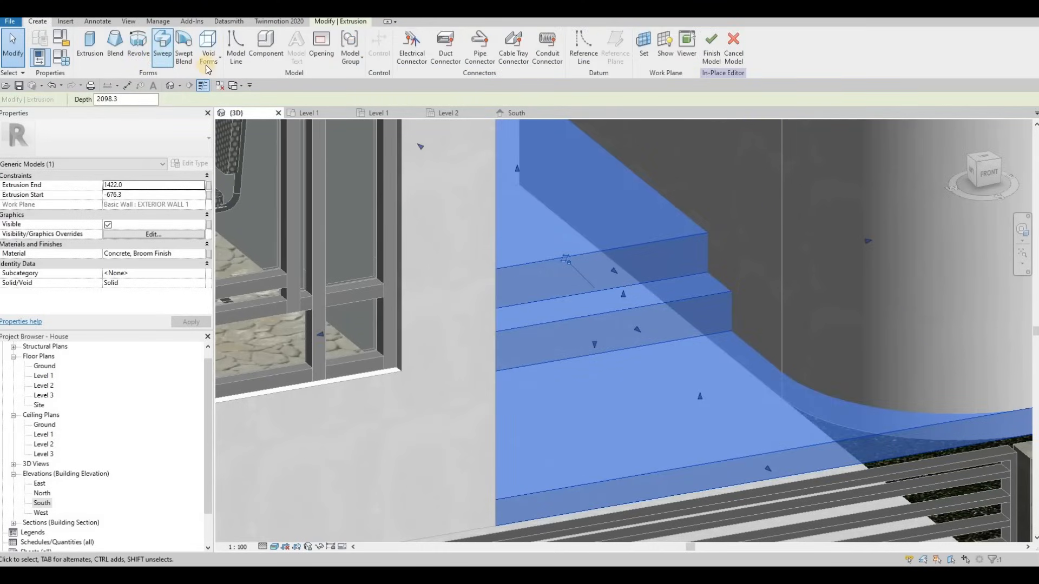
pyautogui.click(213, 65)
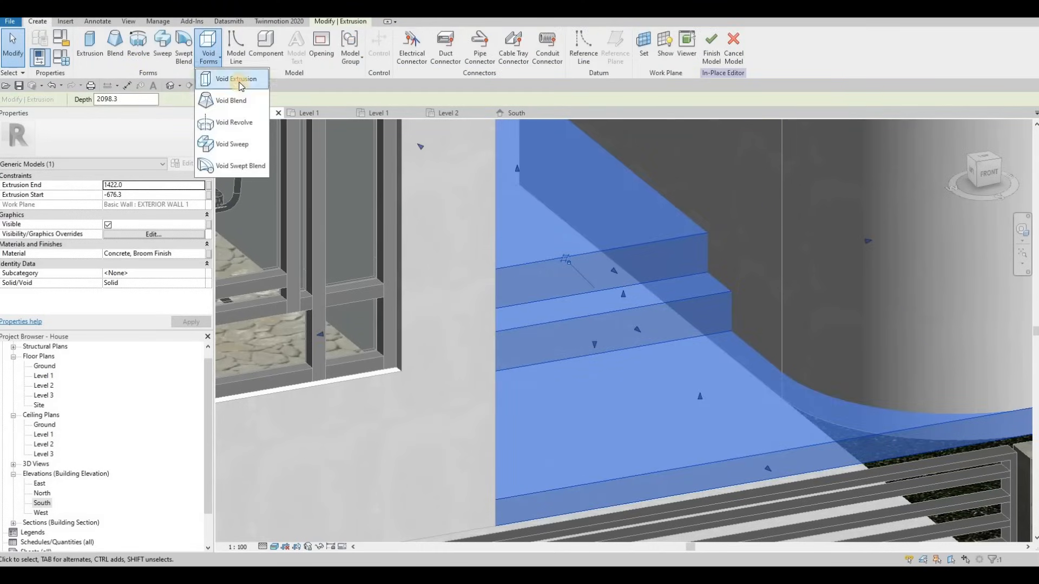
pyautogui.click(576, 256)
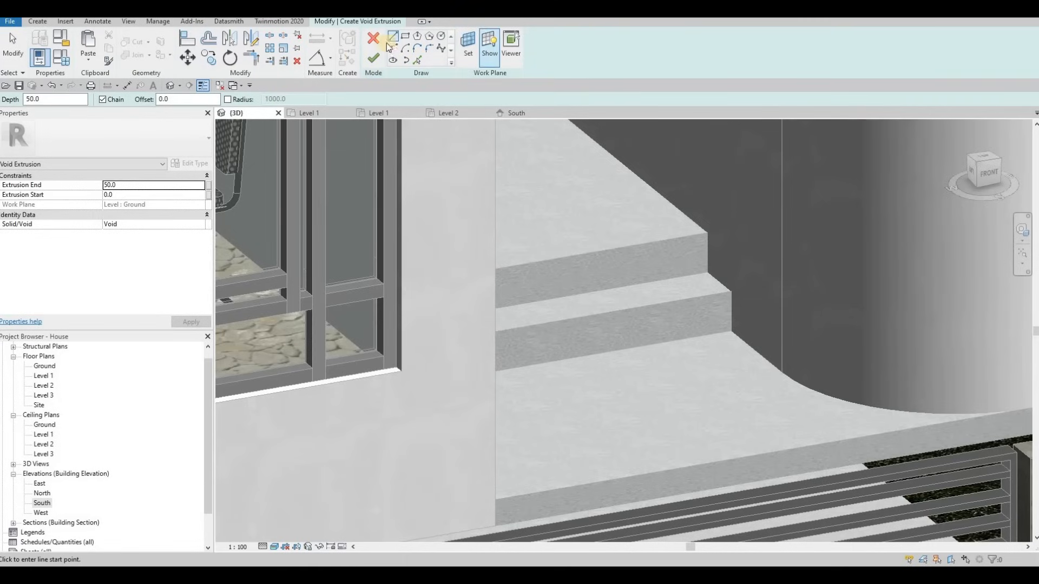
pyautogui.press('Escape')
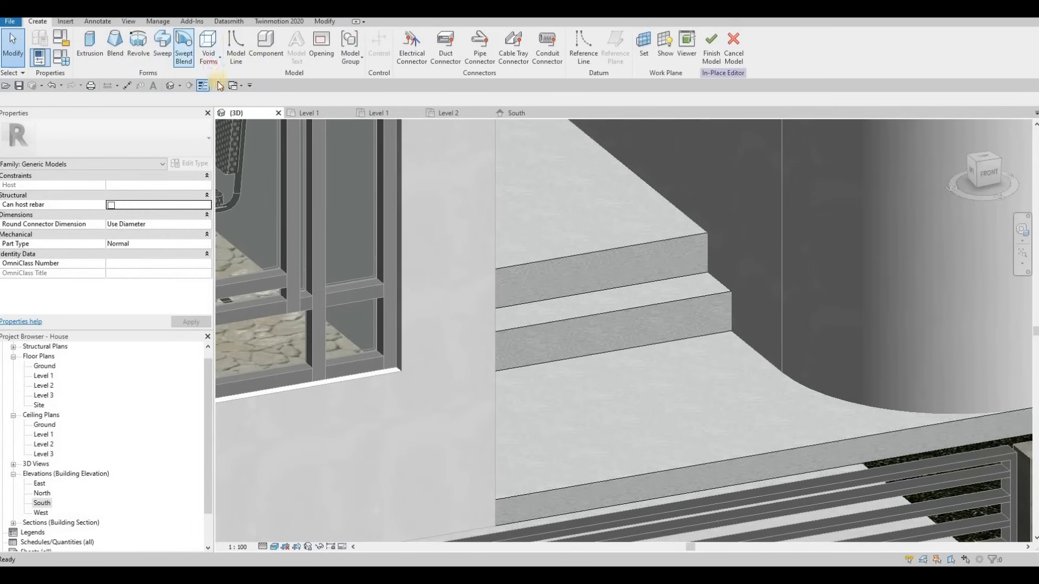
# Start a void sweep along the upper step's top front edge and open its profile for sketching.
pyautogui.click(209, 63)
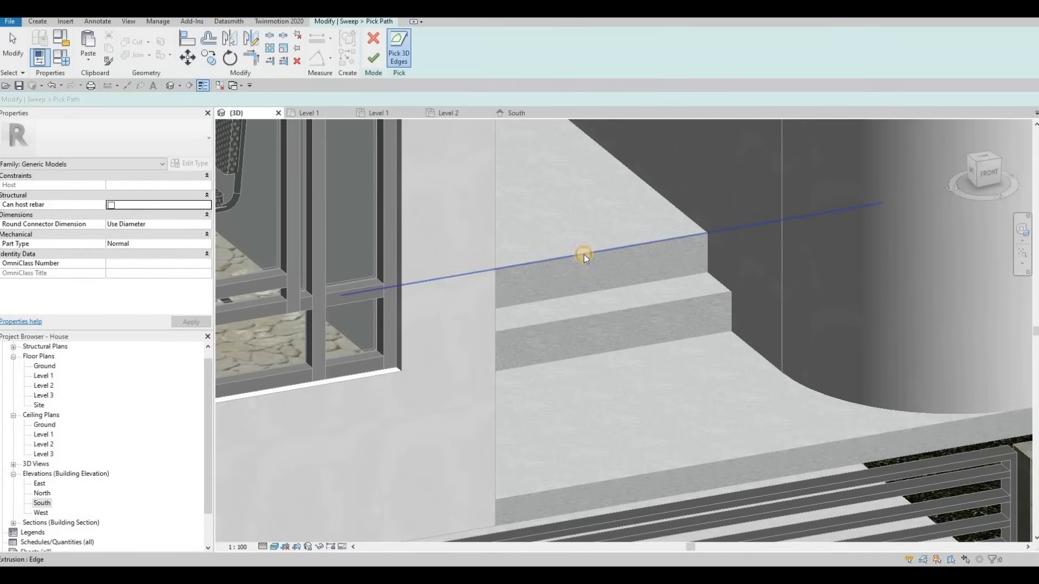
pyautogui.click(377, 65)
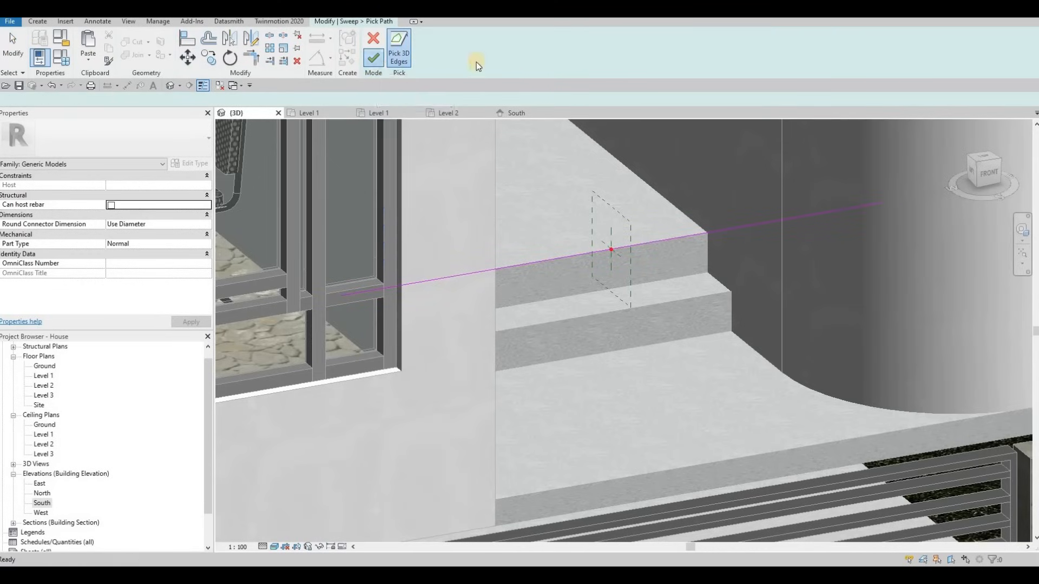
pyautogui.click(562, 58)
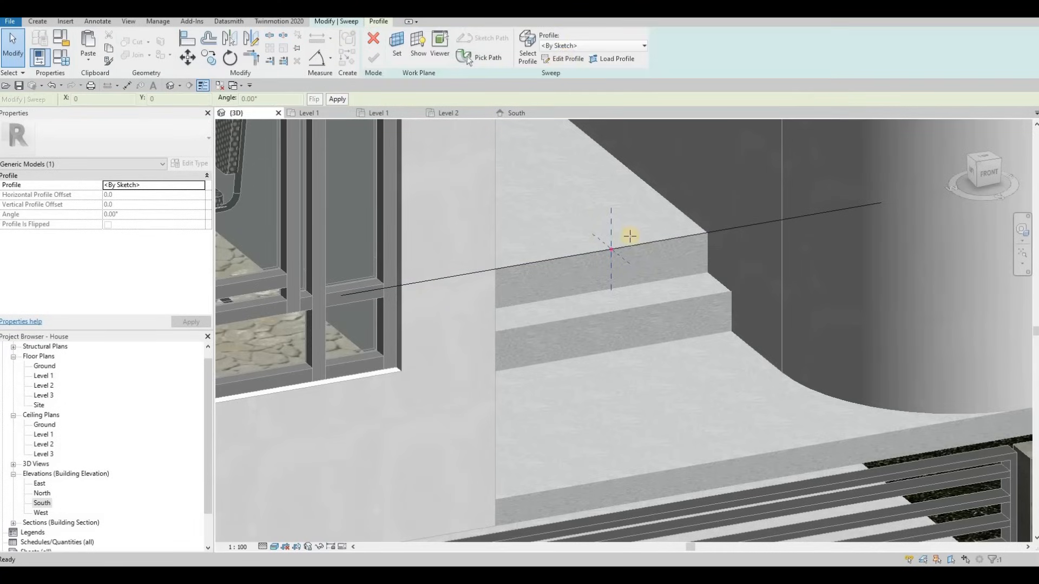
# Sketch a 20 mm guide line straight down the upper step's riser from the sweep path point.
pyautogui.moveTo(643, 301)
pyautogui.keyDown('shift'); pyautogui.mouseDown(button='middle')
pyautogui.moveTo(587, 271)
pyautogui.moveTo(631, 278)
pyautogui.mouseUp(button='middle'); pyautogui.keyUp('shift')
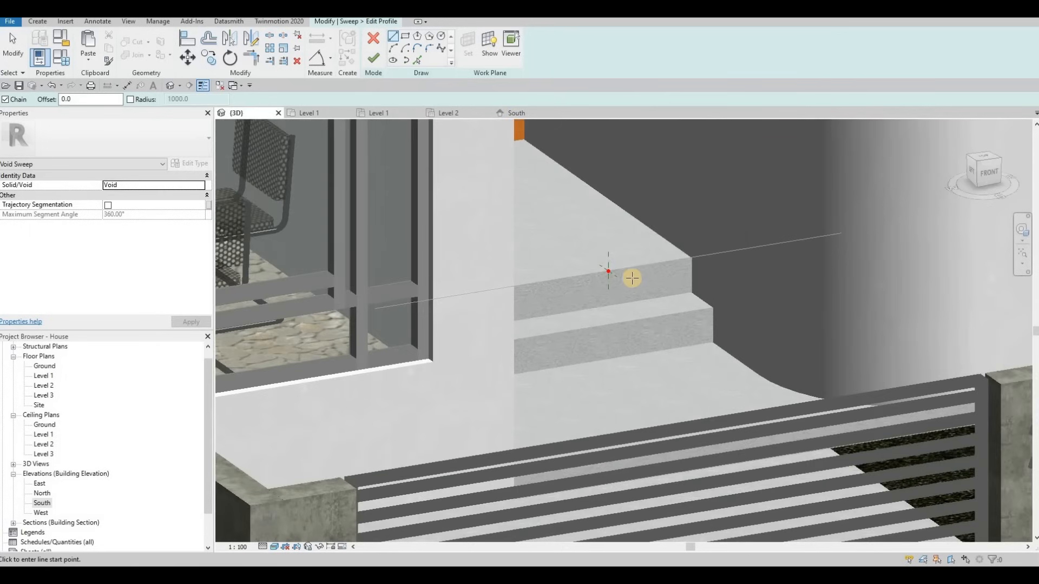
pyautogui.scroll(6, 631, 278)
pyautogui.moveTo(701, 244); pyautogui.dragTo(779, 215, button='middle')
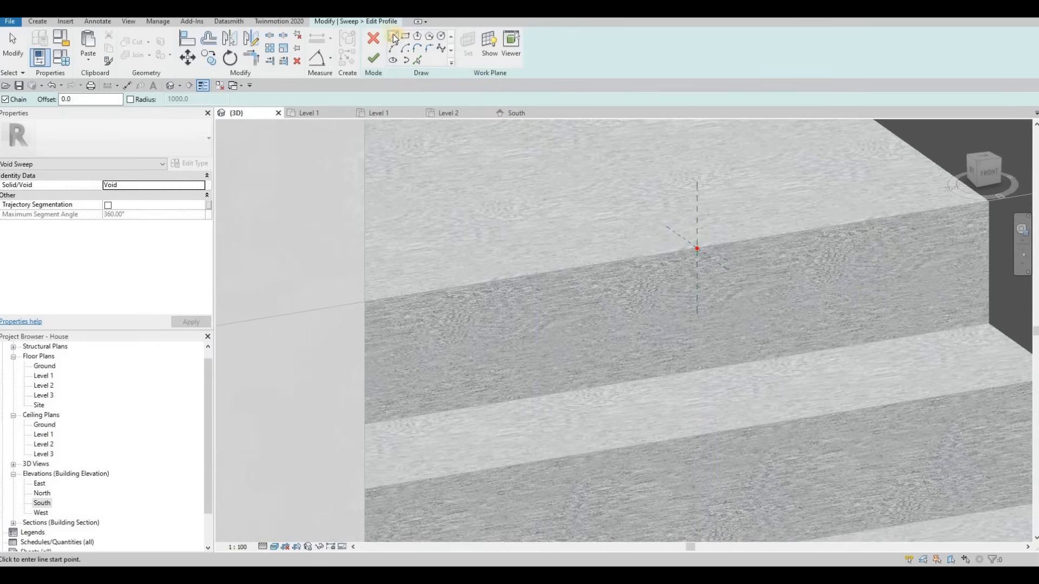
pyautogui.click(696, 250)
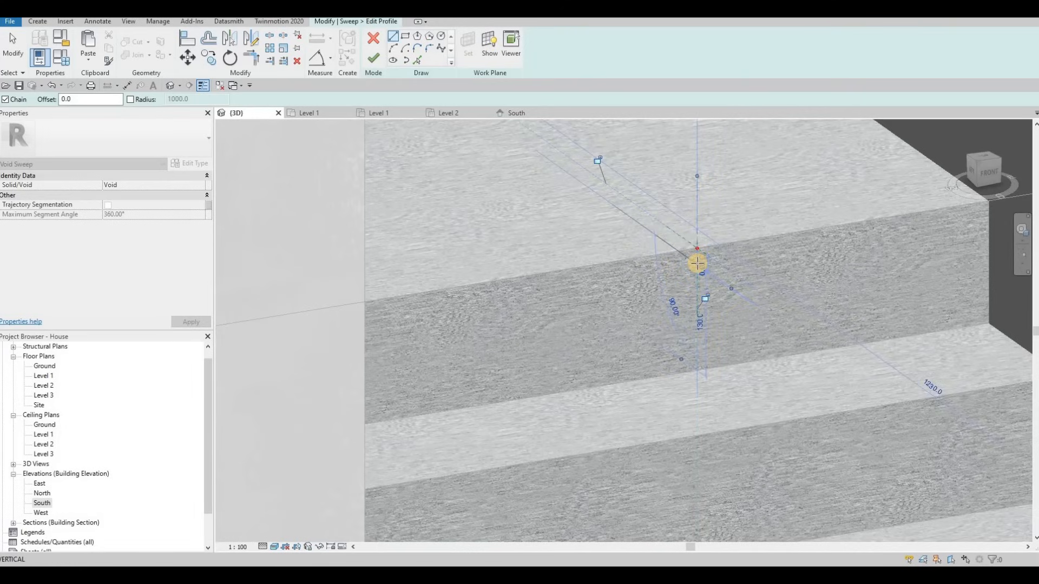
pyautogui.scroll(3, 698, 263)
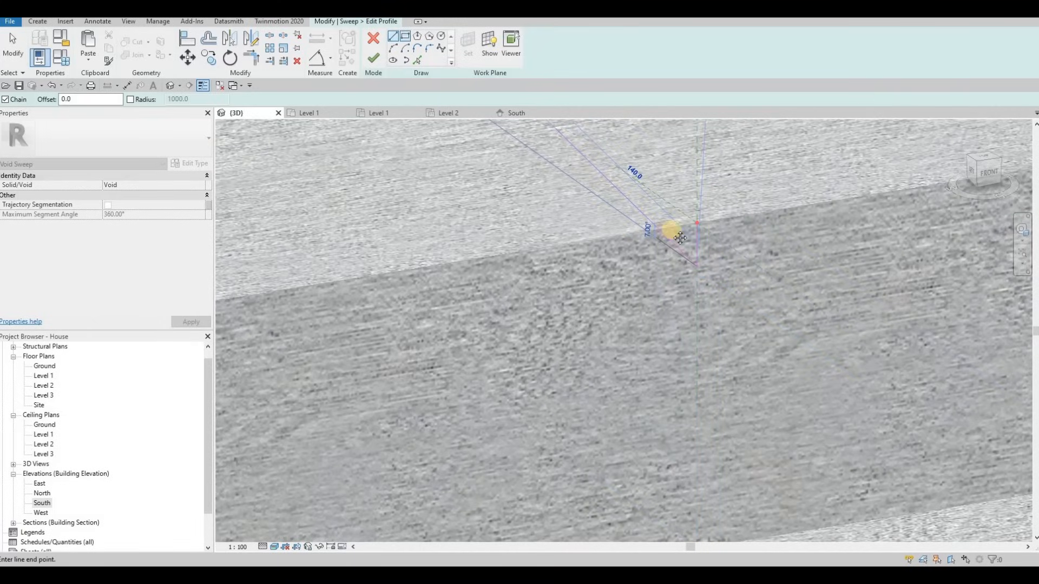
# Sketch a rectangle about 7 mm deep and 5 mm high into the riser from the guide line's lower end.
pyautogui.keyDown('shift'); pyautogui.moveTo(722, 258); pyautogui.dragTo(760, 405, button='middle'); pyautogui.keyUp('shift')
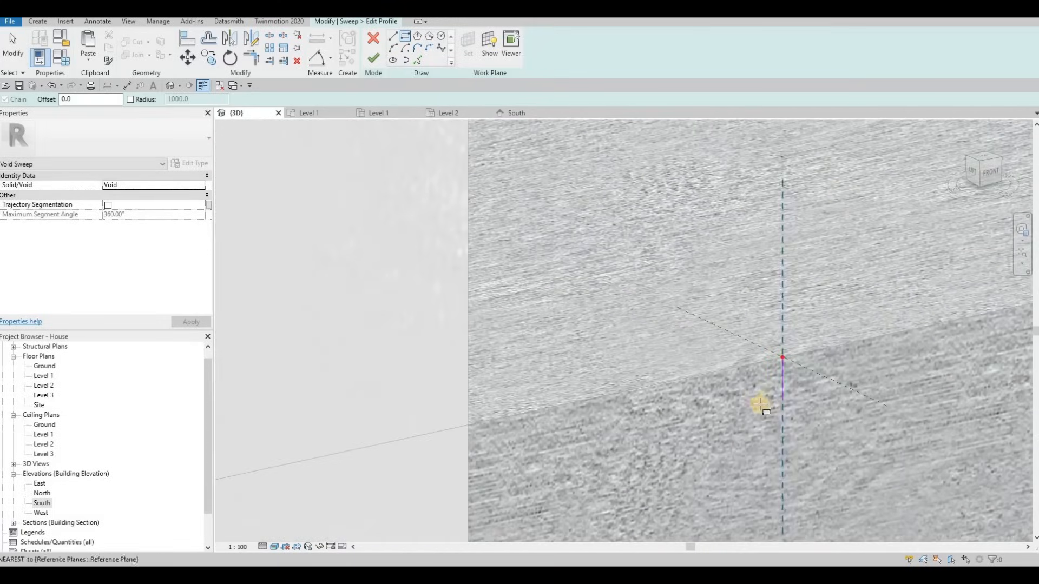
pyautogui.scroll(2, 767, 412)
pyautogui.click(769, 413)
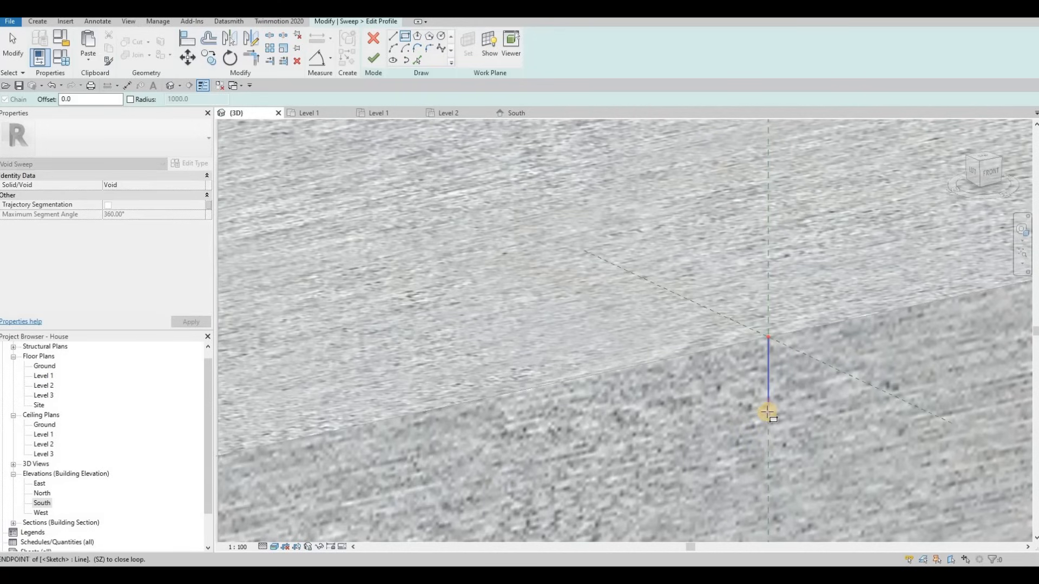
pyautogui.press('Escape')
pyautogui.press('Escape')
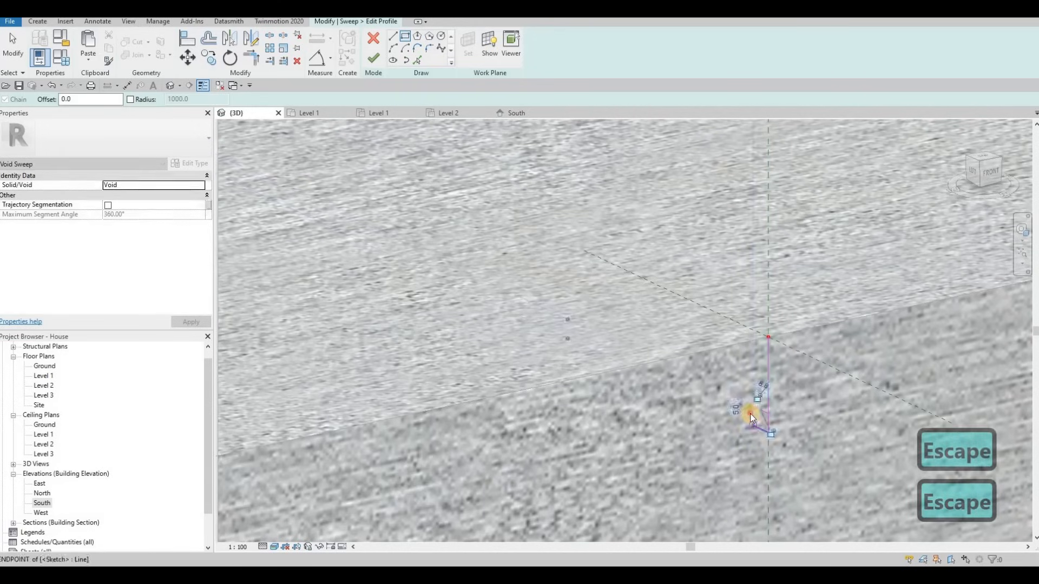
# Set the void profile rectangle's depth into the step to 10 mm.
pyautogui.press('Escape')
pyautogui.click(752, 414)
pyautogui.click(765, 389)
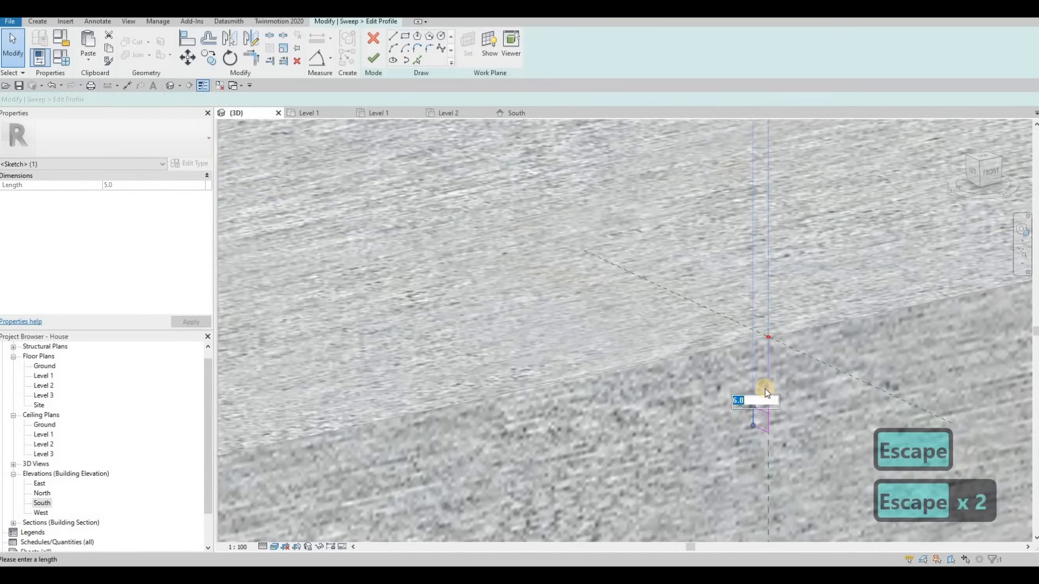
pyautogui.write('10')
pyautogui.press('Return')
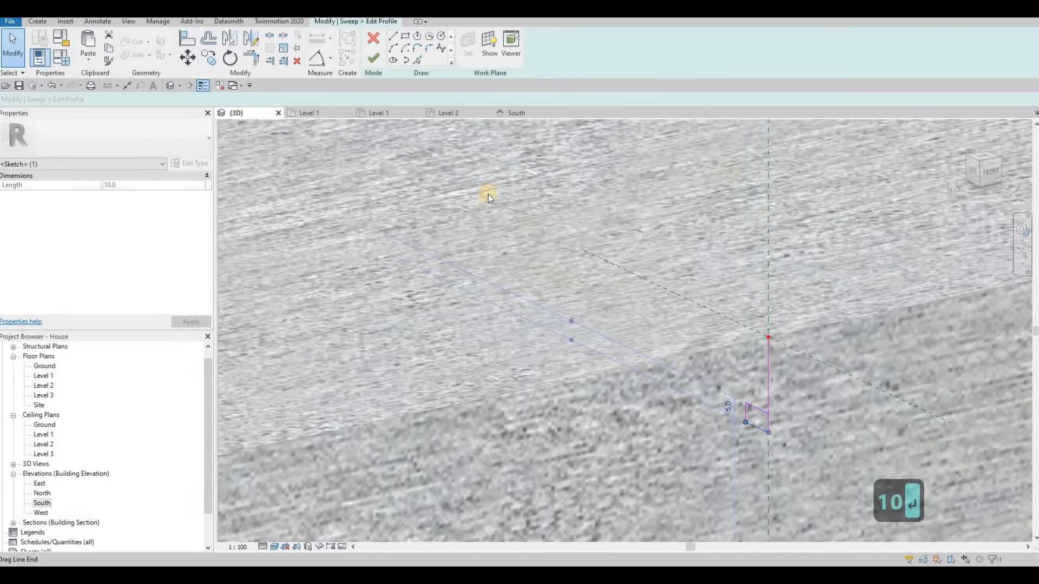
# Delete the vertical guide line, then finish the profile and the void sweep on the upper step.
pyautogui.scroll(-2, 488, 194)
pyautogui.press('Escape')
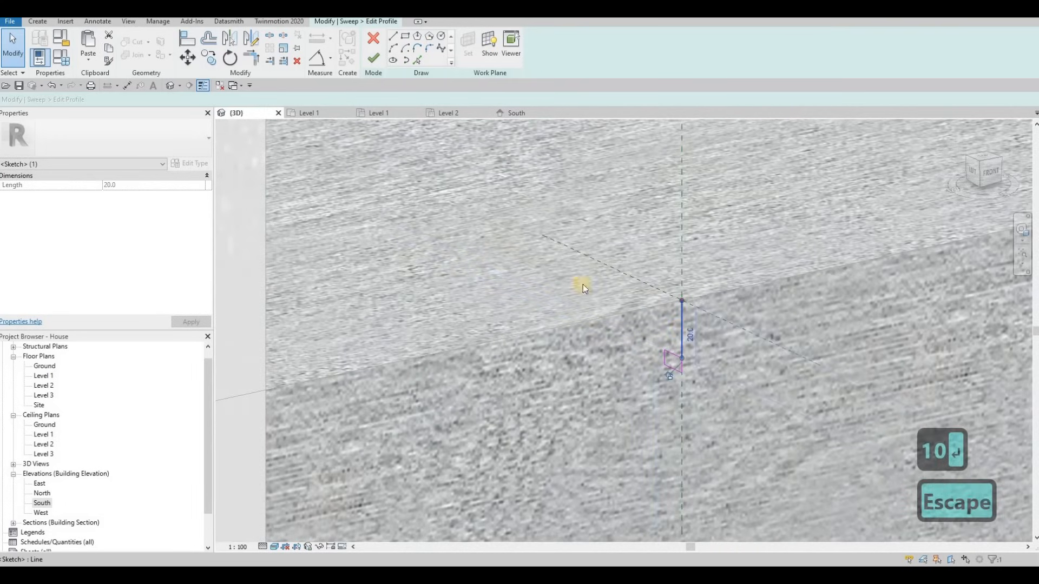
pyautogui.click(683, 334)
pyautogui.press('Delete')
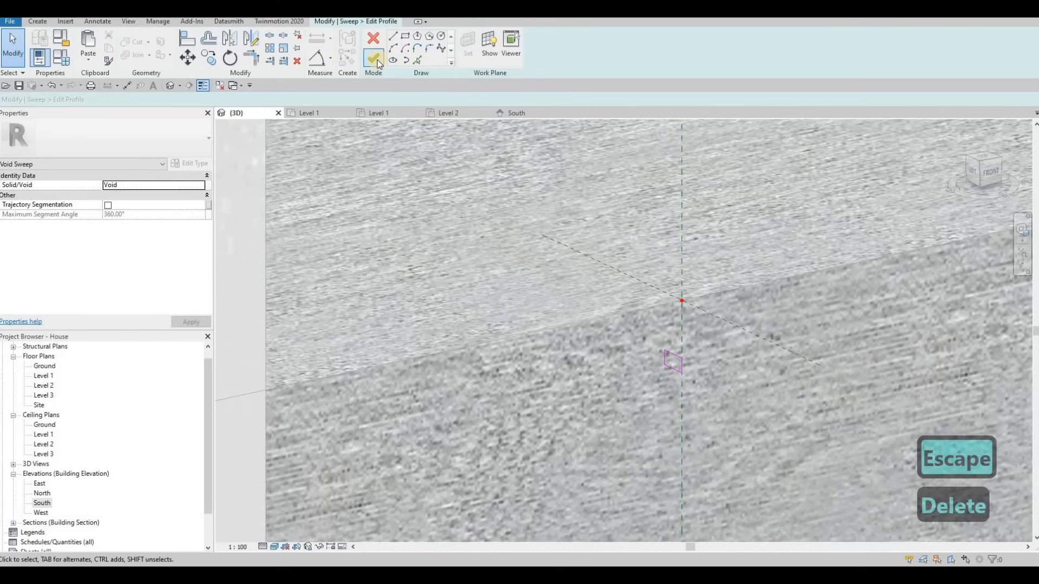
pyautogui.click(375, 59)
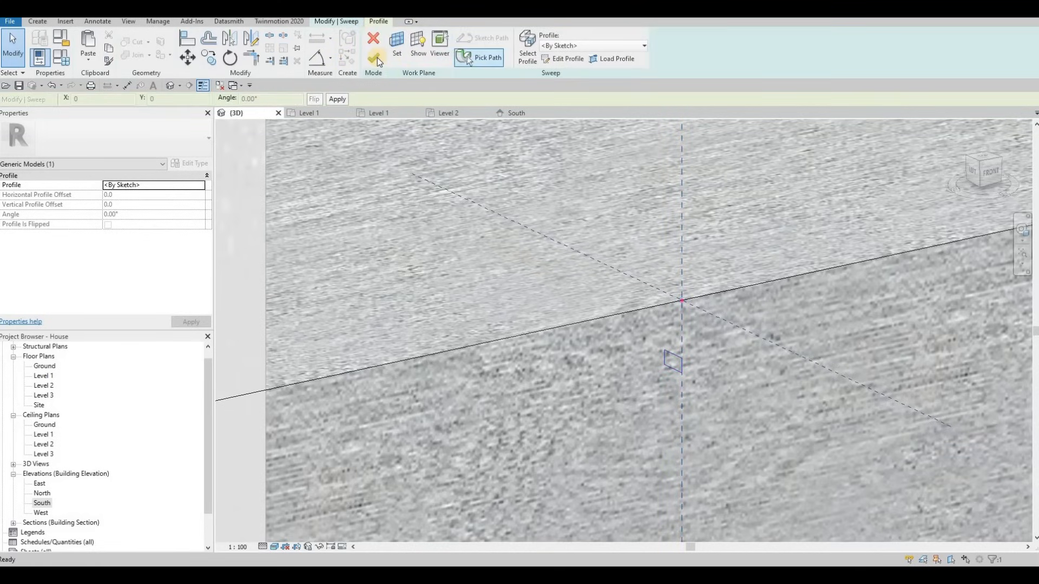
pyautogui.click(378, 57)
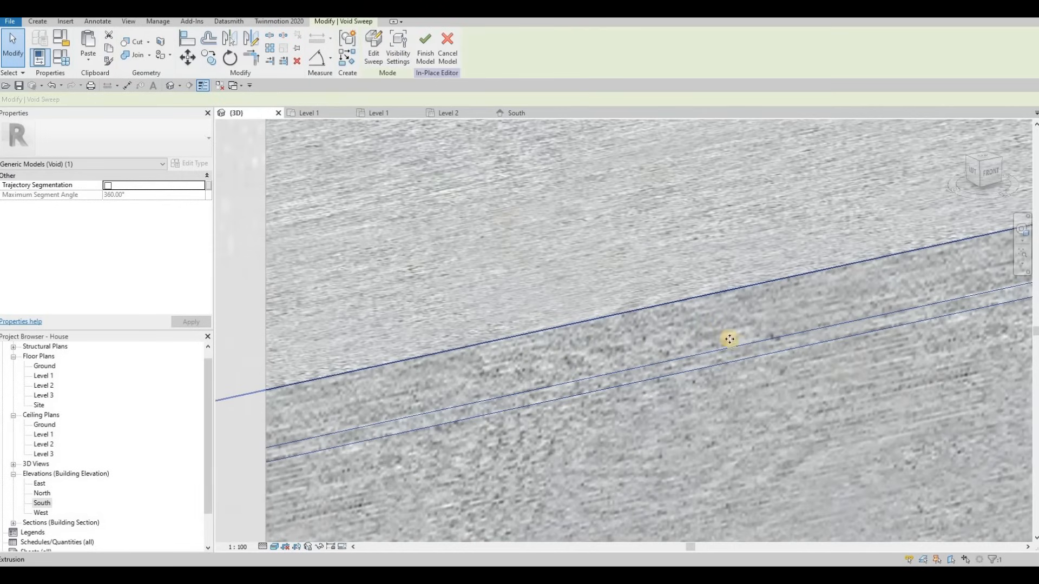
# Examine the narrow groove cut along the upper step's riser up close.
pyautogui.scroll(-2, 707, 330)
pyautogui.moveTo(695, 300); pyautogui.dragTo(695, 300, button='middle')
pyautogui.press('Escape')
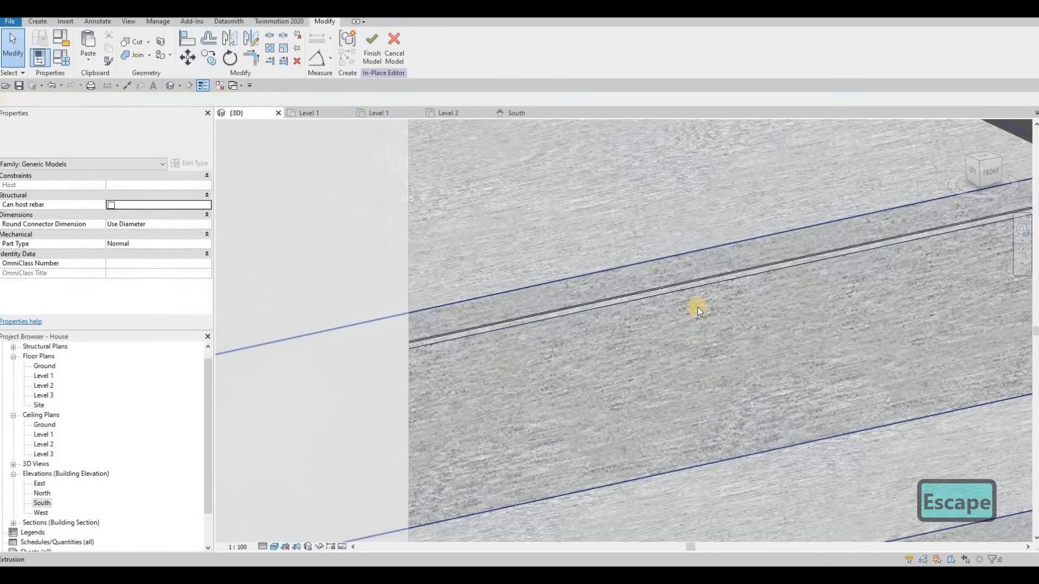
pyautogui.scroll(5, 710, 300)
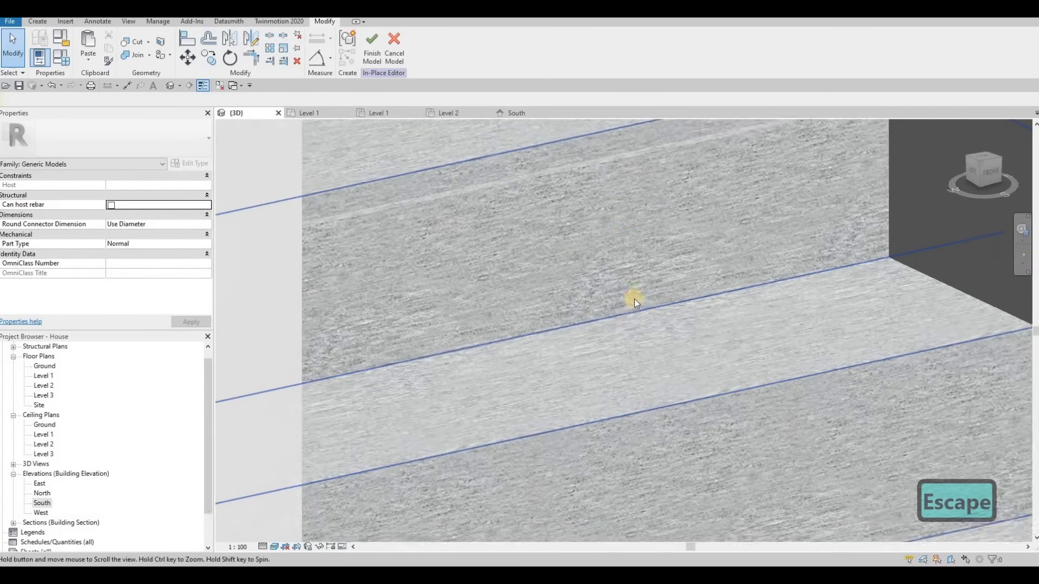
pyautogui.moveTo(635, 301); pyautogui.dragTo(616, 288, button='middle')
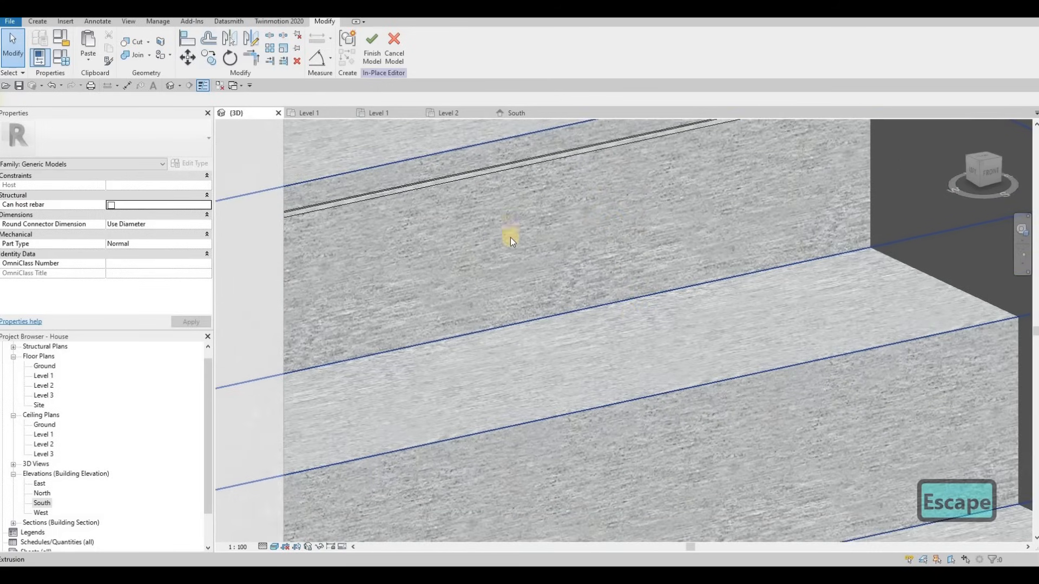
pyautogui.moveTo(511, 238); pyautogui.dragTo(499, 230, button='middle')
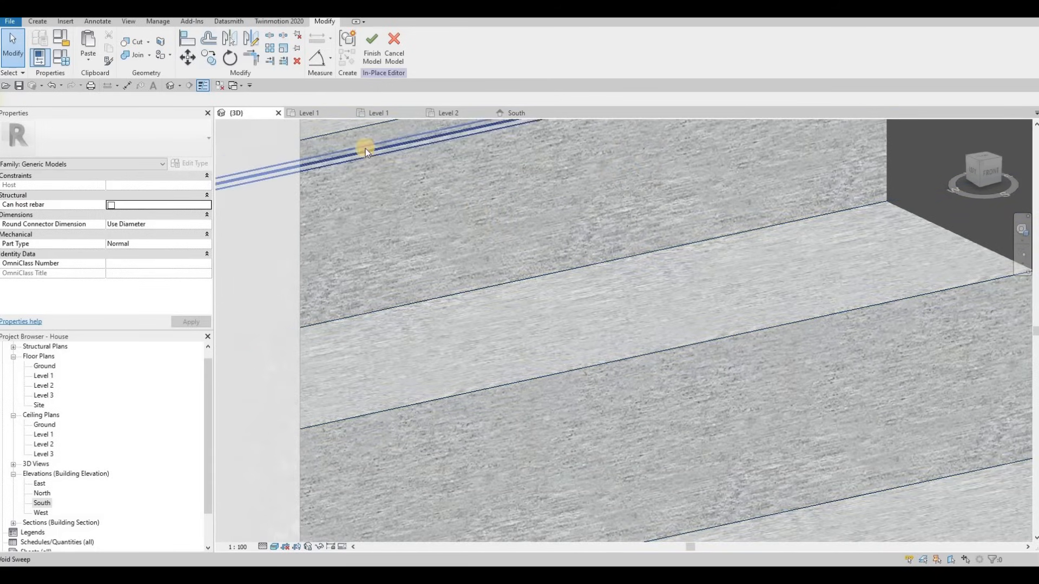
pyautogui.scroll(5, 408, 216)
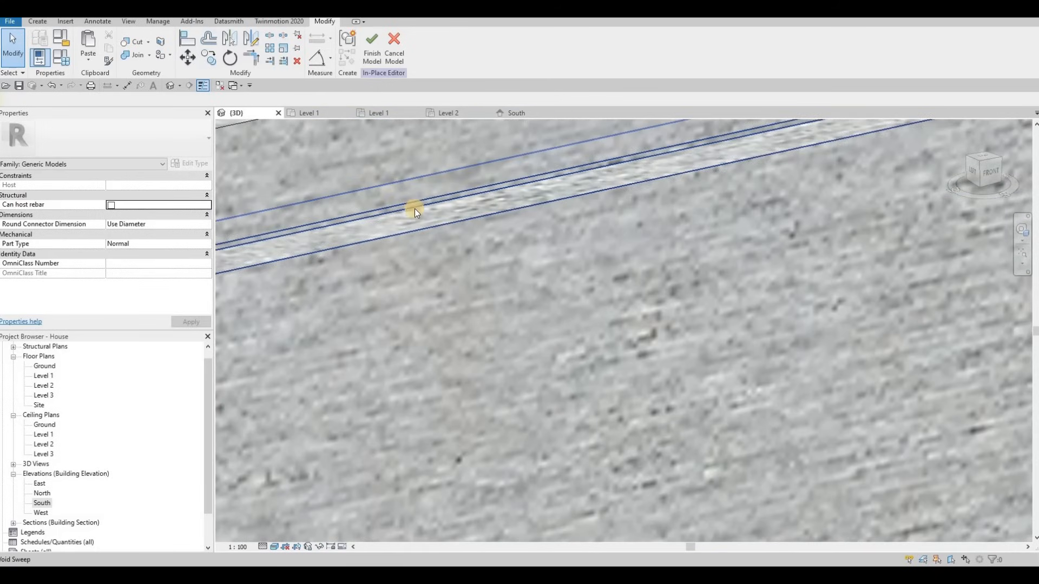
pyautogui.scroll(2, 412, 209)
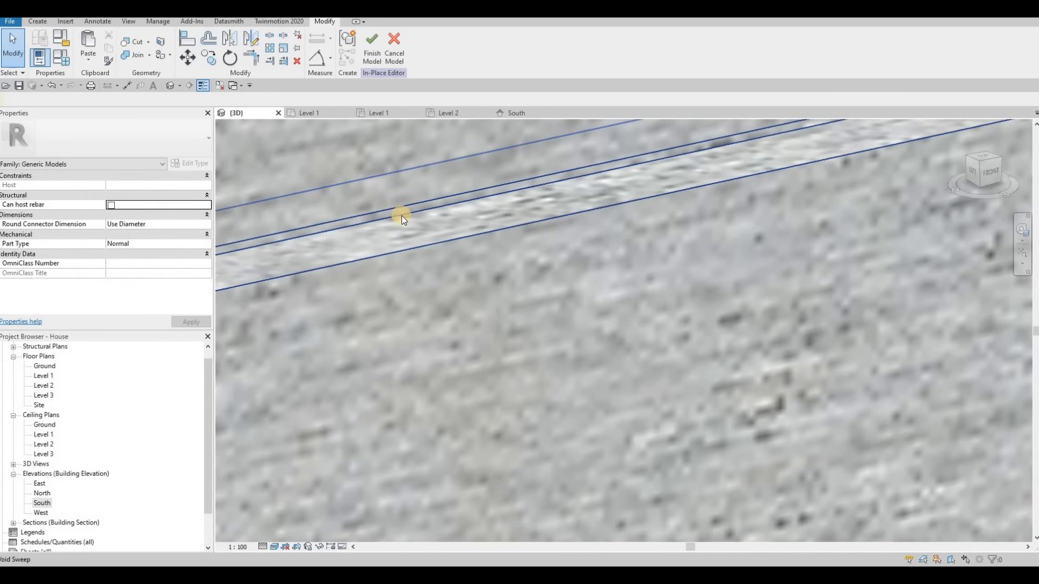
pyautogui.scroll(-2, 403, 213)
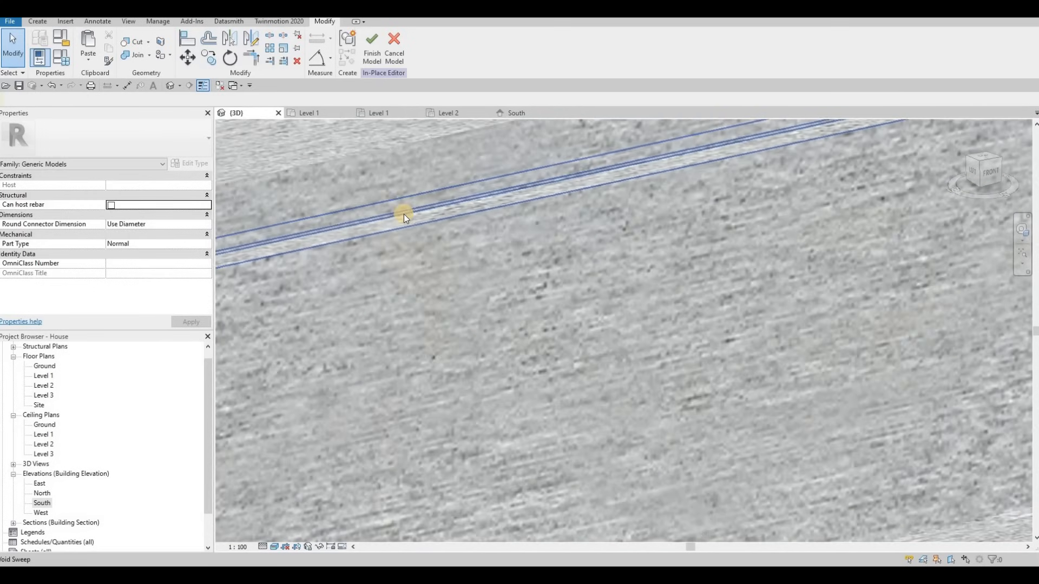
# Start a second void sweep along the lower step's top front edge and open its profile for sketching.
pyautogui.moveTo(607, 299); pyautogui.dragTo(436, 174, button='middle')
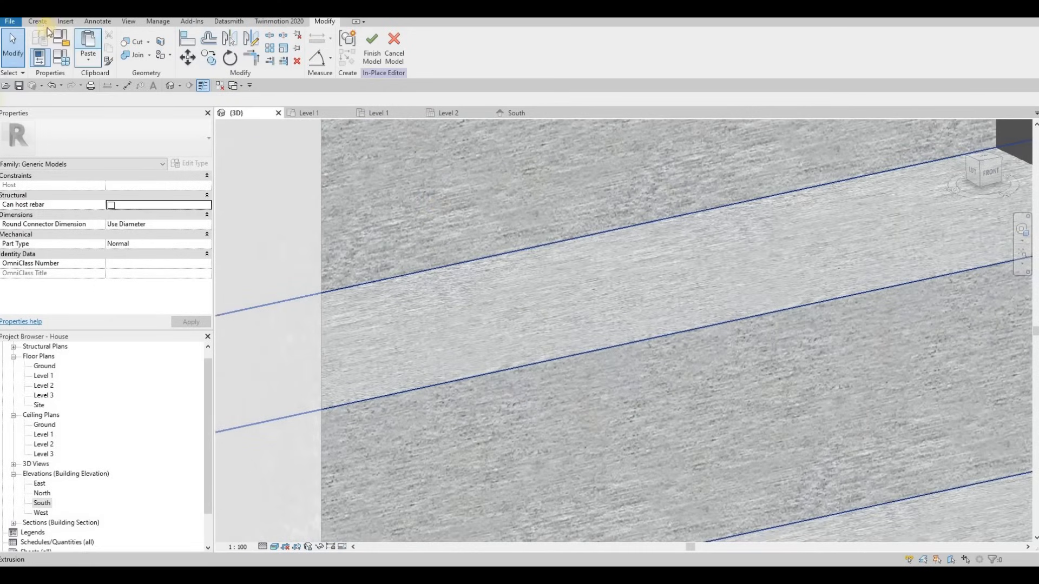
pyautogui.press('Escape')
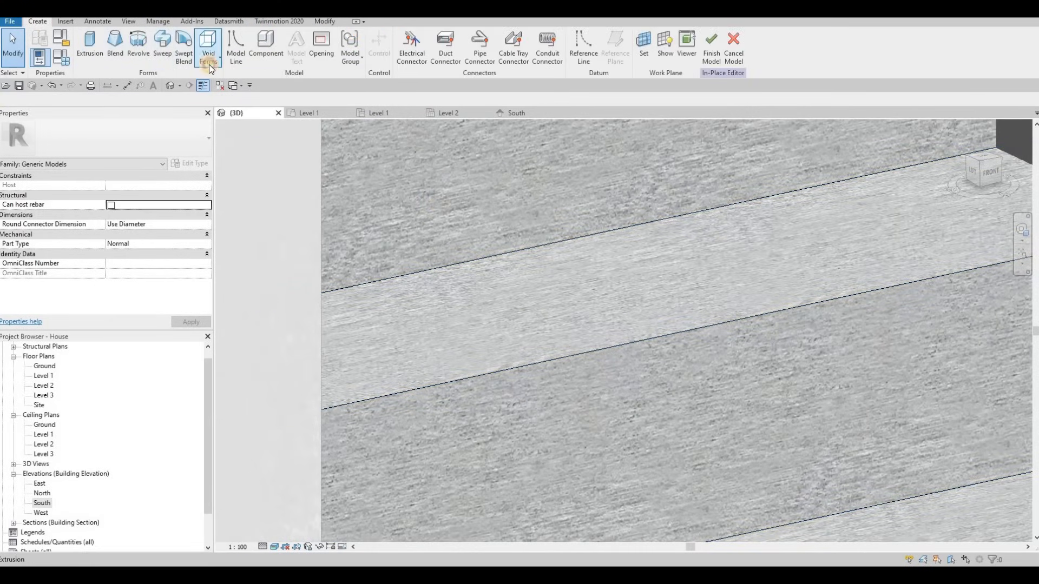
pyautogui.click(208, 59)
pyautogui.click(232, 145)
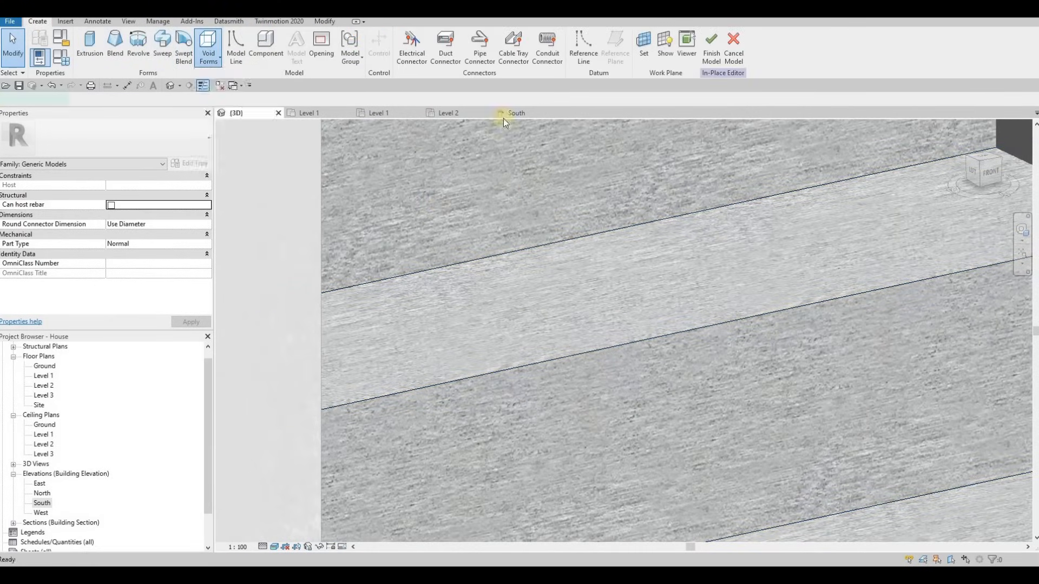
pyautogui.click(621, 344)
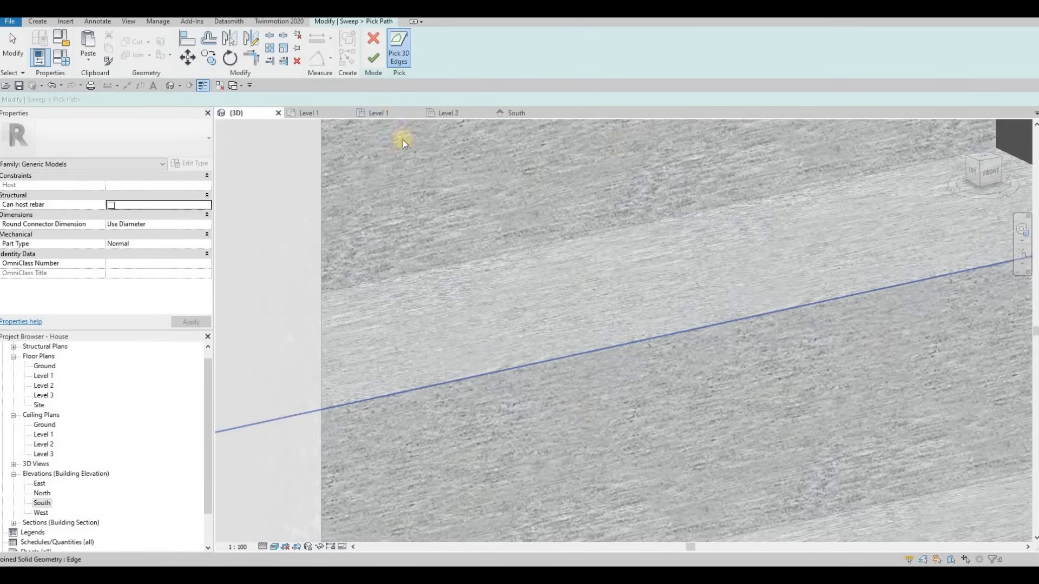
pyautogui.click(378, 57)
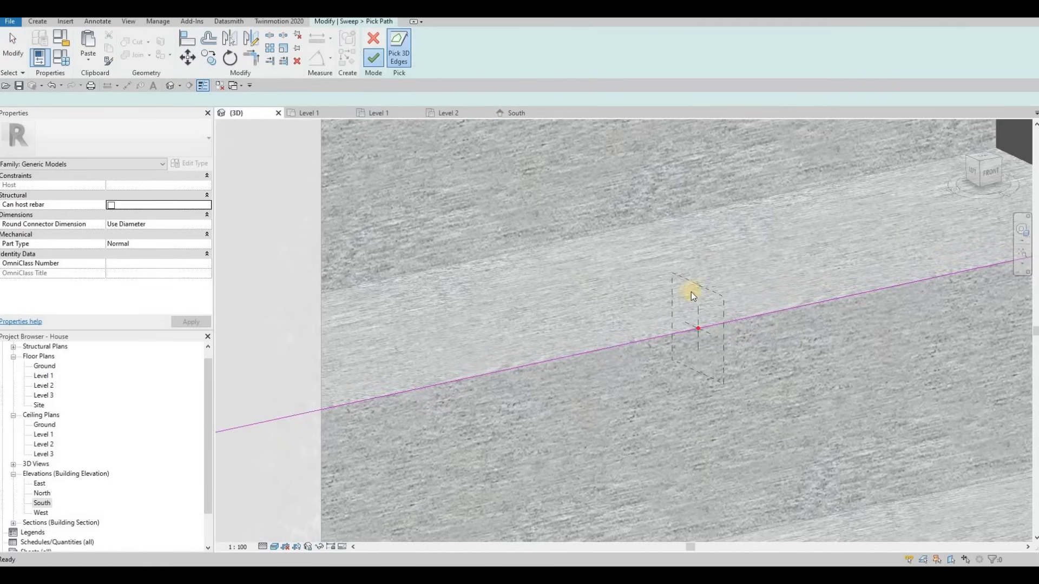
pyautogui.click(395, 39)
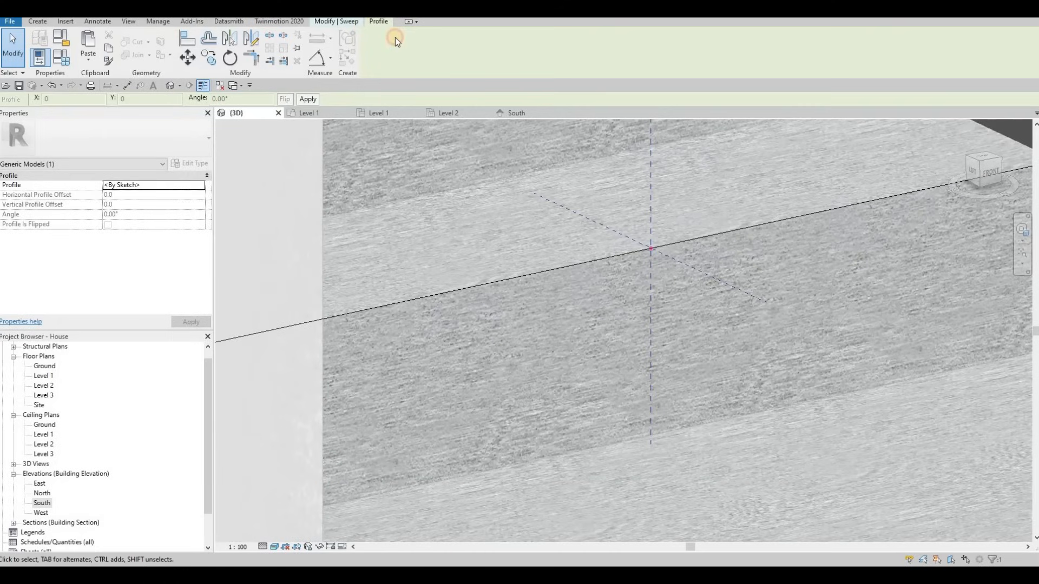
pyautogui.click(577, 66)
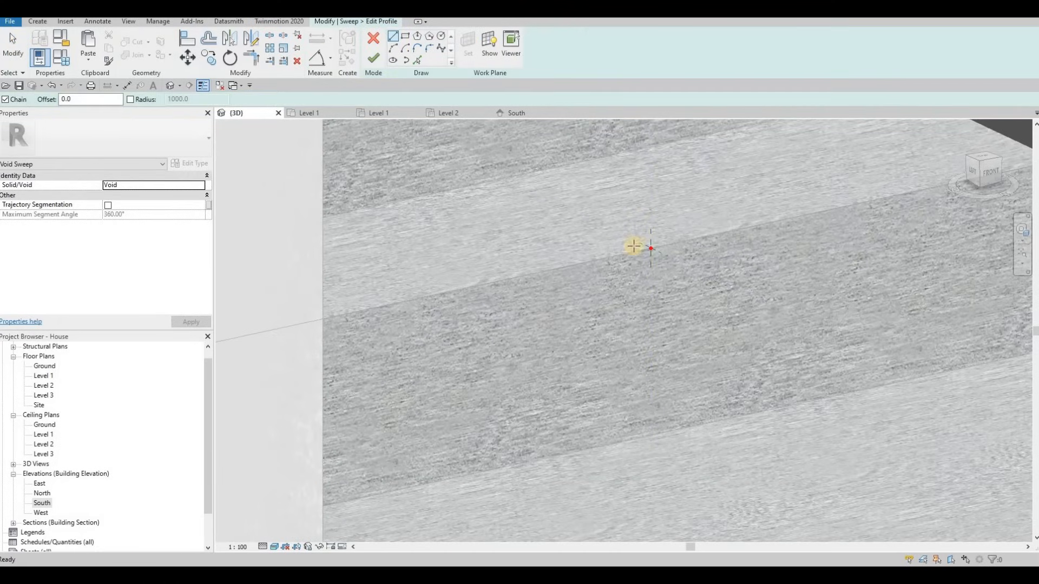
# Sketch a 20 mm guide line straight down the lower step's riser from the sweep path point.
pyautogui.scroll(3, 634, 246)
pyautogui.click(663, 250)
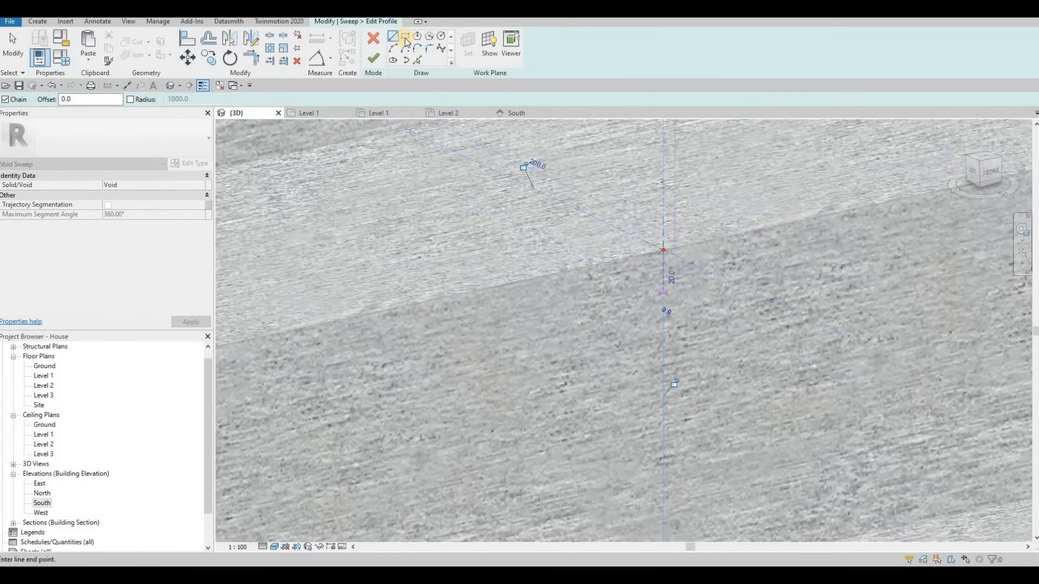
pyautogui.scroll(2, 663, 269)
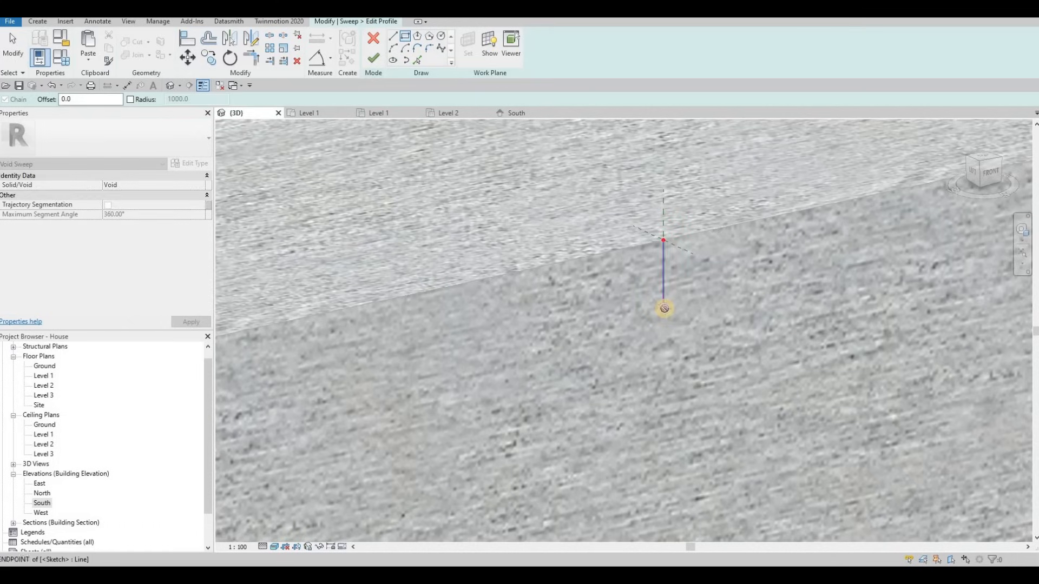
# Sketch a small rectangular profile, about 7 by 3 mm, at the lower end of the guide line on the riser.
pyautogui.click(663, 307)
pyautogui.click(650, 310)
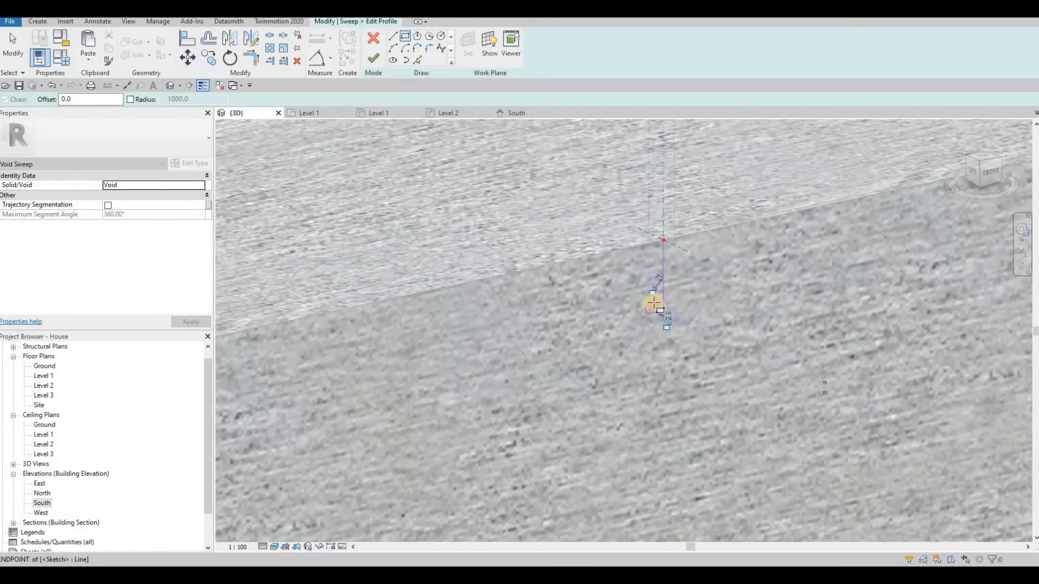
pyautogui.press('Escape')
pyautogui.scroll(2, 651, 306)
pyautogui.press('Escape')
pyautogui.click(652, 306)
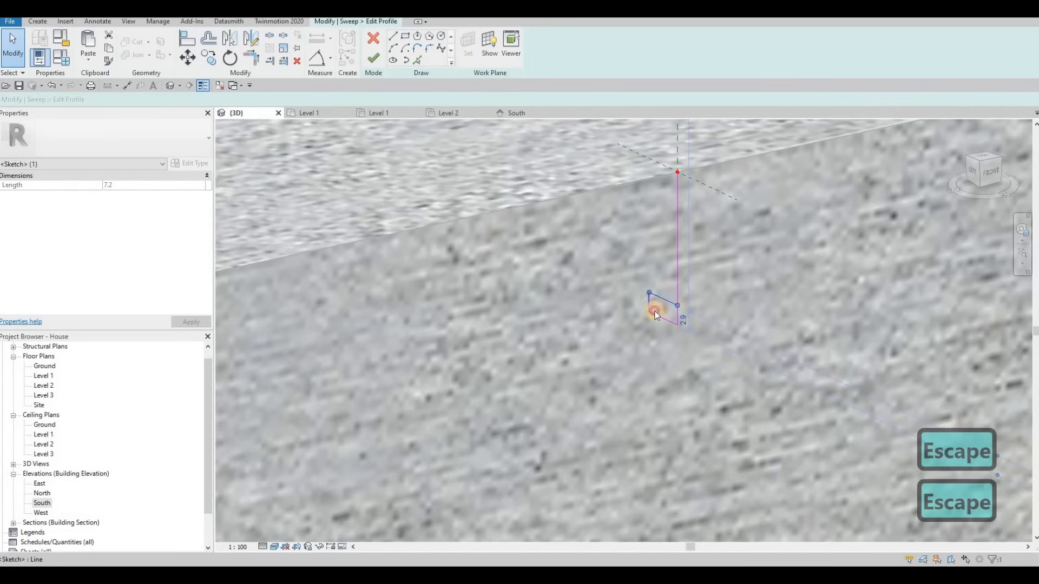
# Set the rectangular groove profile to 5 mm high and 10 mm deep into the step.
pyautogui.press('Escape')
pyautogui.click(660, 317)
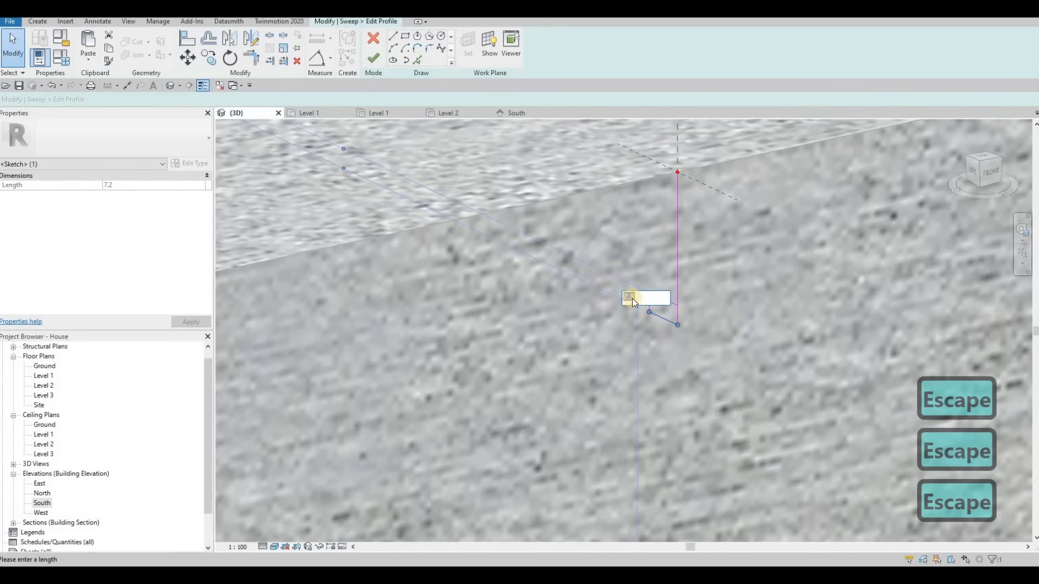
pyautogui.write('5')
pyautogui.press('Return')
pyautogui.click(666, 277)
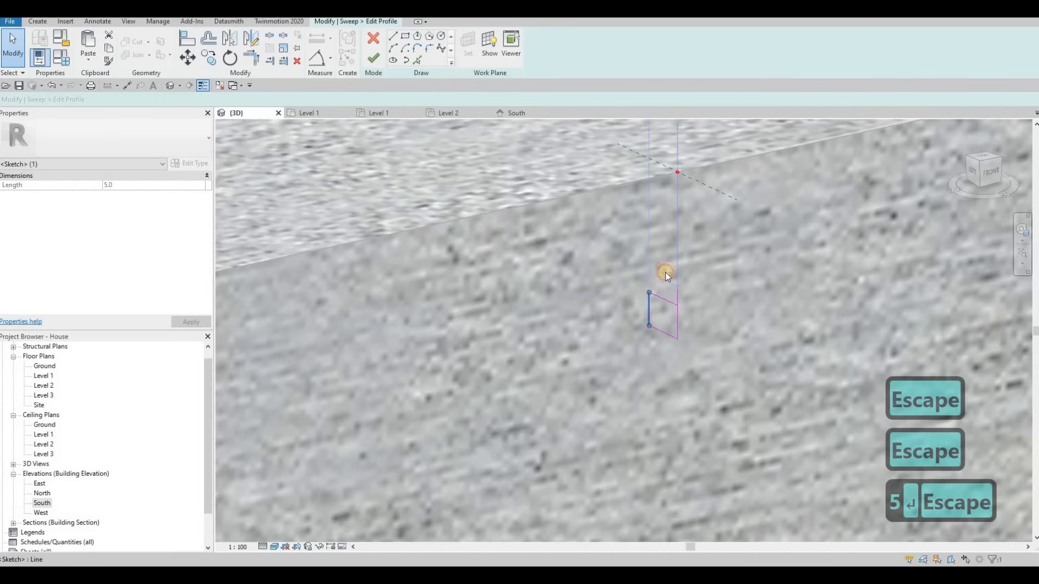
pyautogui.click(665, 273)
pyautogui.write('10')
pyautogui.press('Return')
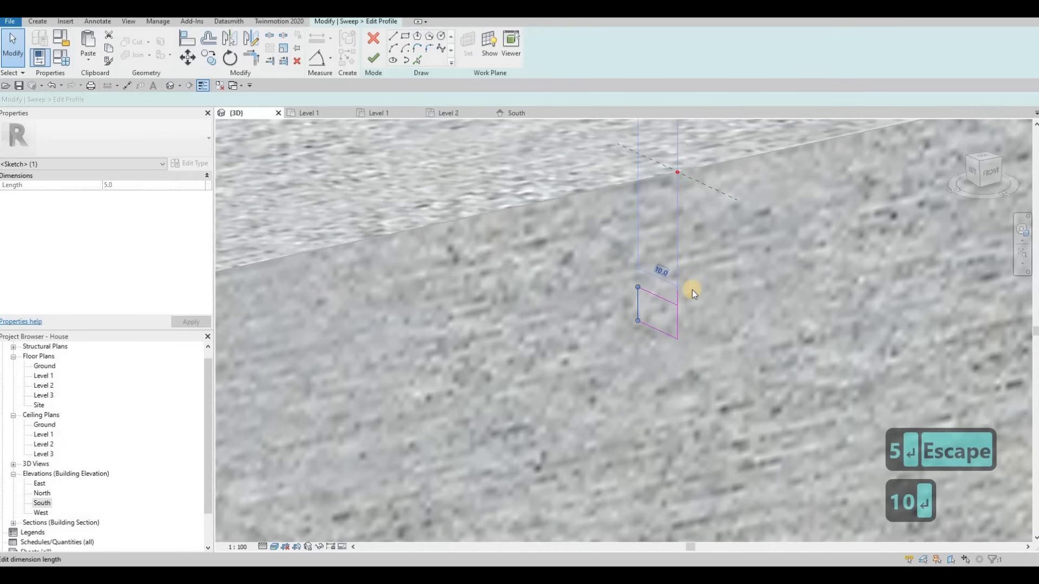
# Delete the 20 mm guide line, then finish the profile and the void sweep on this step.
pyautogui.press('Escape')
pyautogui.press('Escape')
pyautogui.click(677, 272)
pyautogui.press('Delete')
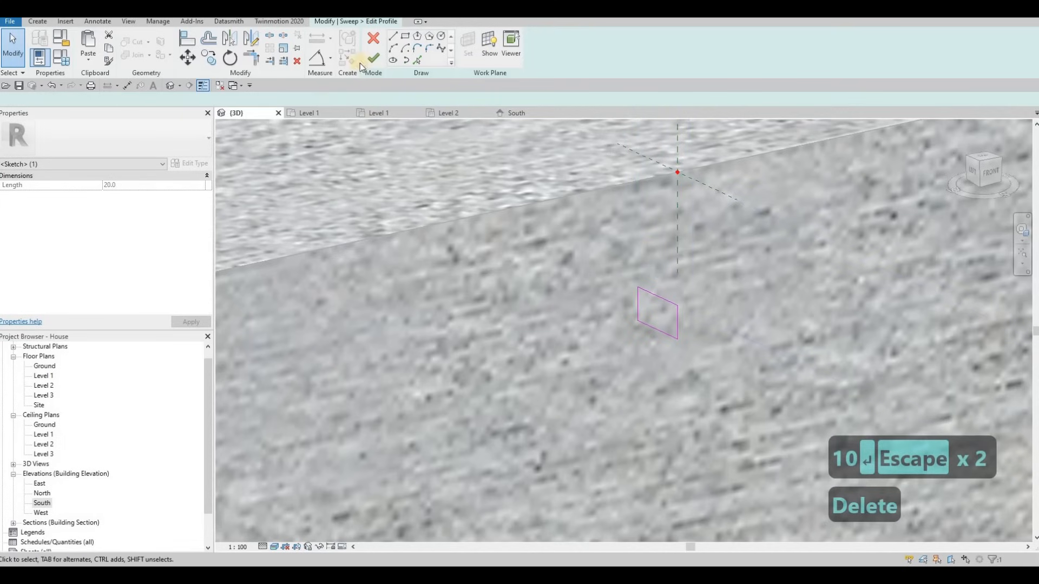
pyautogui.click(378, 60)
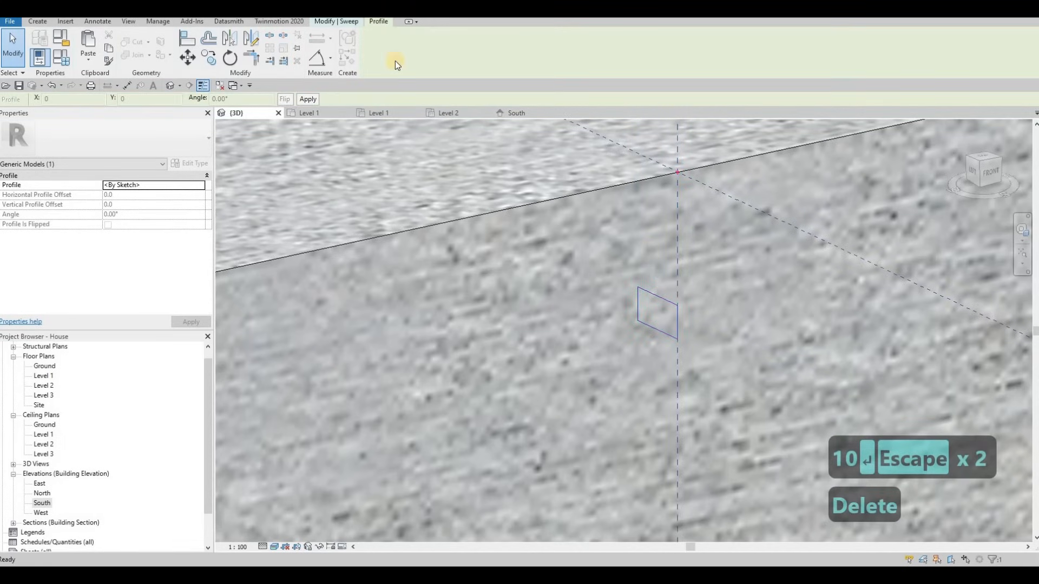
pyautogui.click(397, 46)
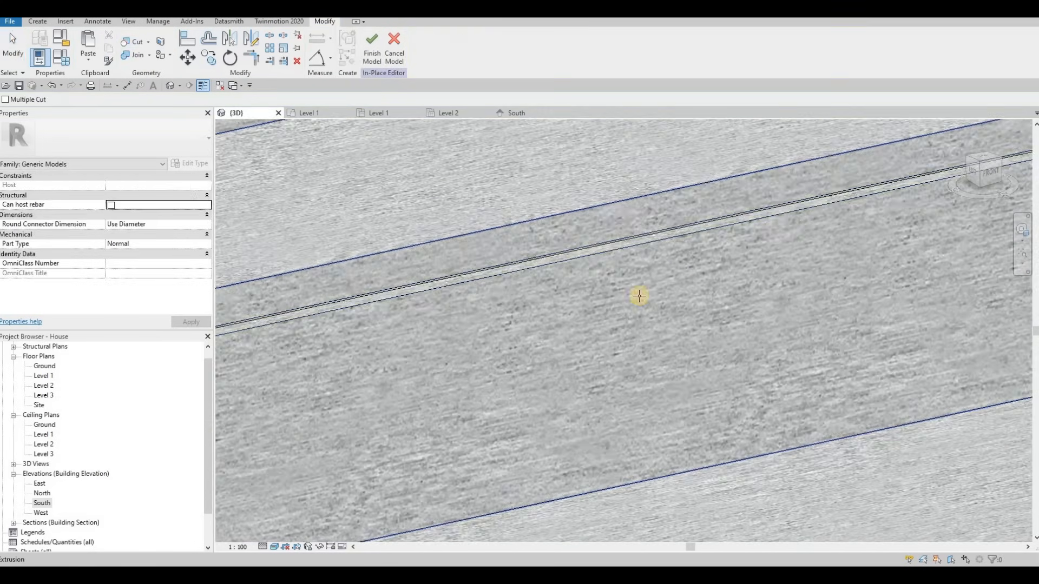
# Start another void sweep along the top front edge of the next step down and open its profile for sketching.
pyautogui.moveTo(638, 295); pyautogui.dragTo(579, 230, button='middle')
pyautogui.scroll(-2, 580, 229)
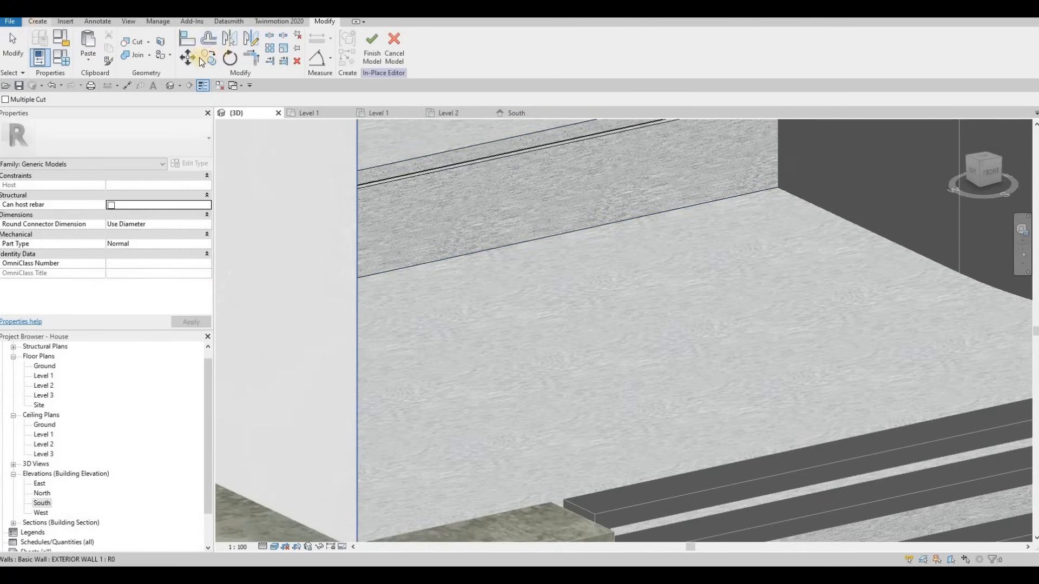
pyautogui.click(37, 21)
pyautogui.click(208, 53)
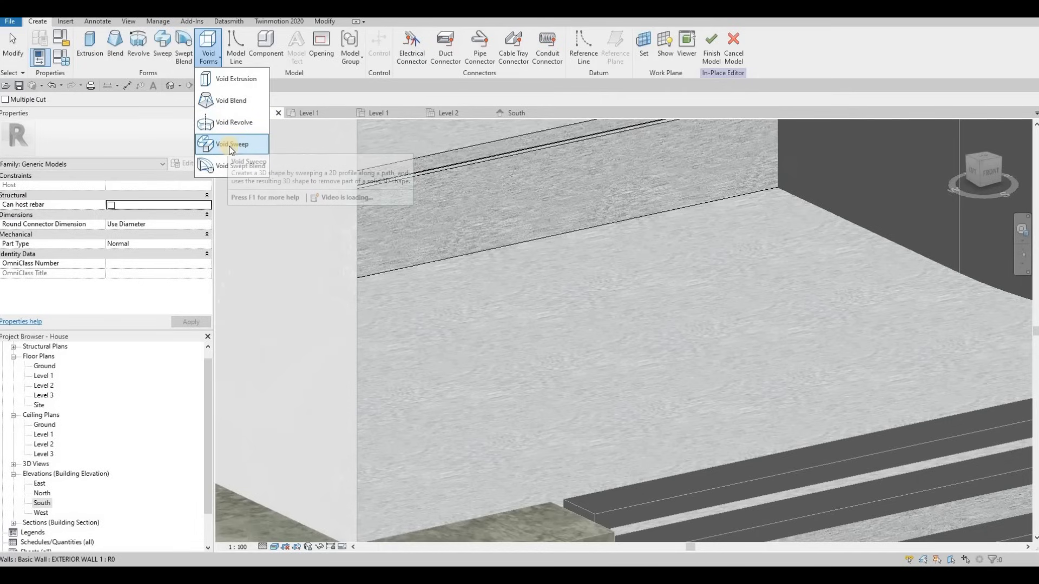
pyautogui.press('Return')
pyautogui.moveTo(686, 304)
pyautogui.keyDown('shift'); pyautogui.mouseDown(button='middle')
pyautogui.moveTo(547, 257)
pyautogui.moveTo(627, 304)
pyautogui.moveTo(662, 351)
pyautogui.moveTo(703, 352)
pyautogui.mouseUp(button='middle'); pyautogui.keyUp('shift')
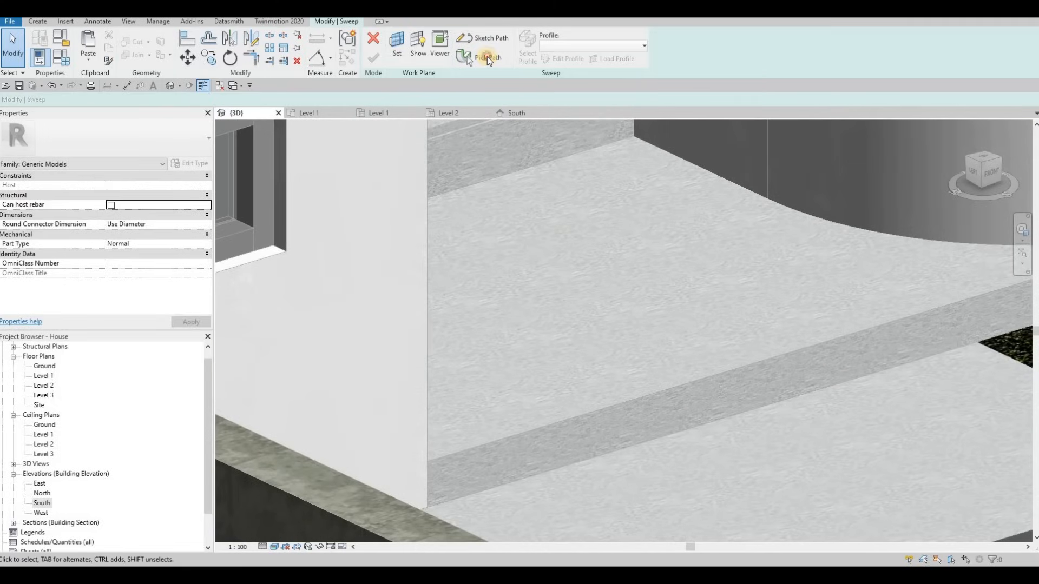
pyautogui.press('p')
pyautogui.press('p')
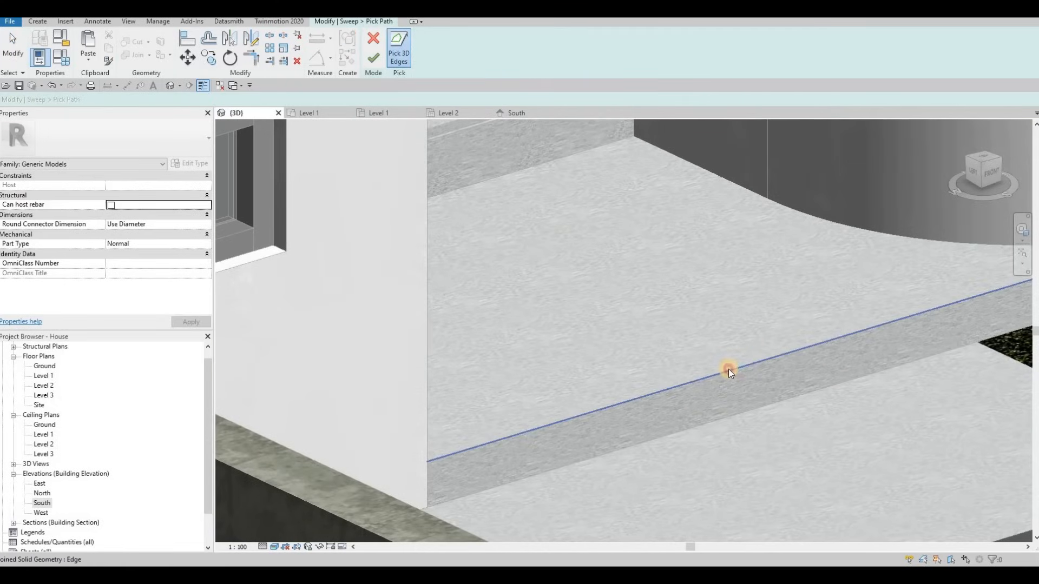
pyautogui.click(728, 369)
pyautogui.click(375, 57)
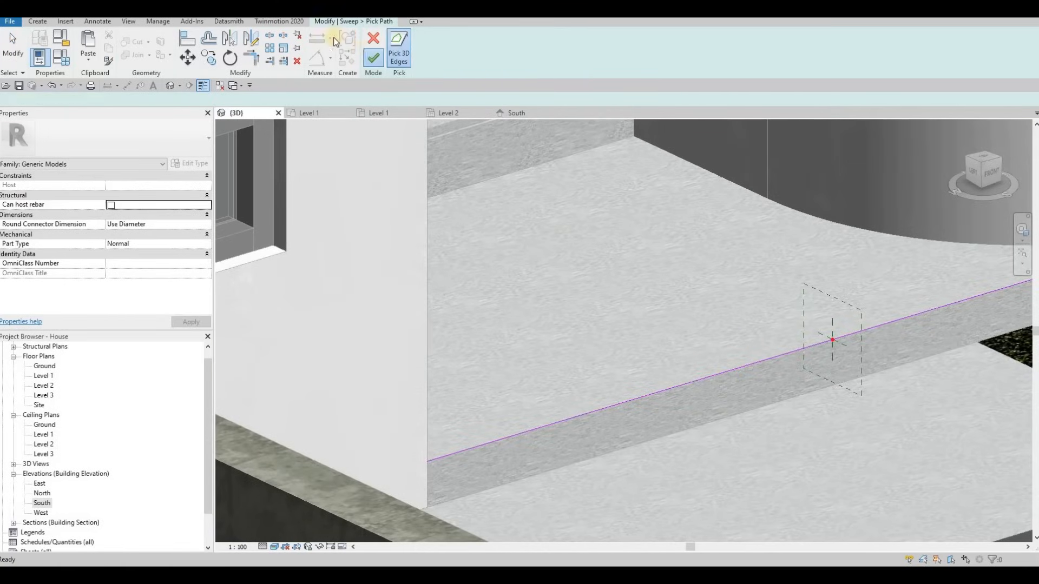
pyautogui.click(336, 24)
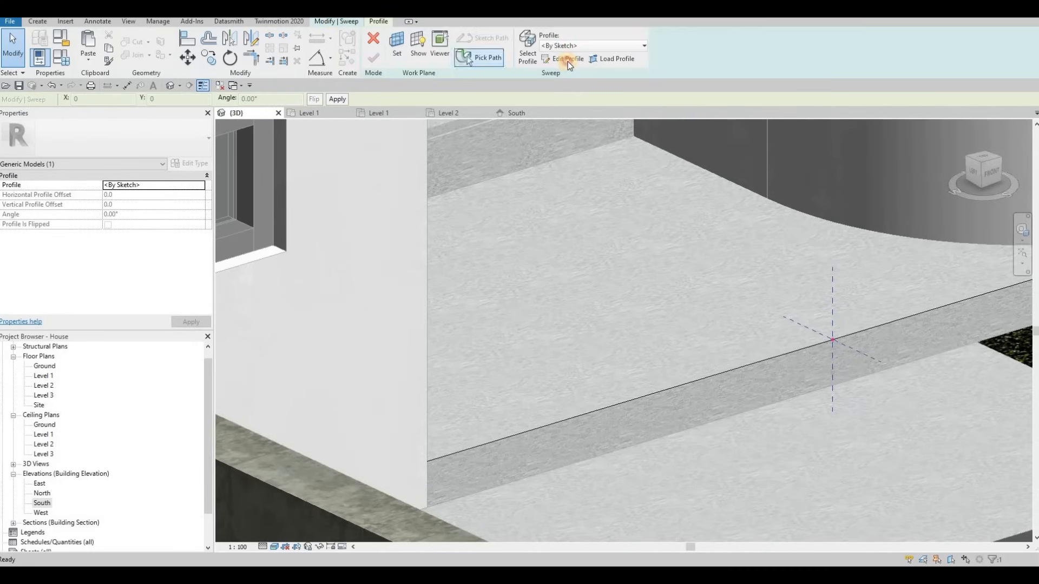
pyautogui.click(567, 61)
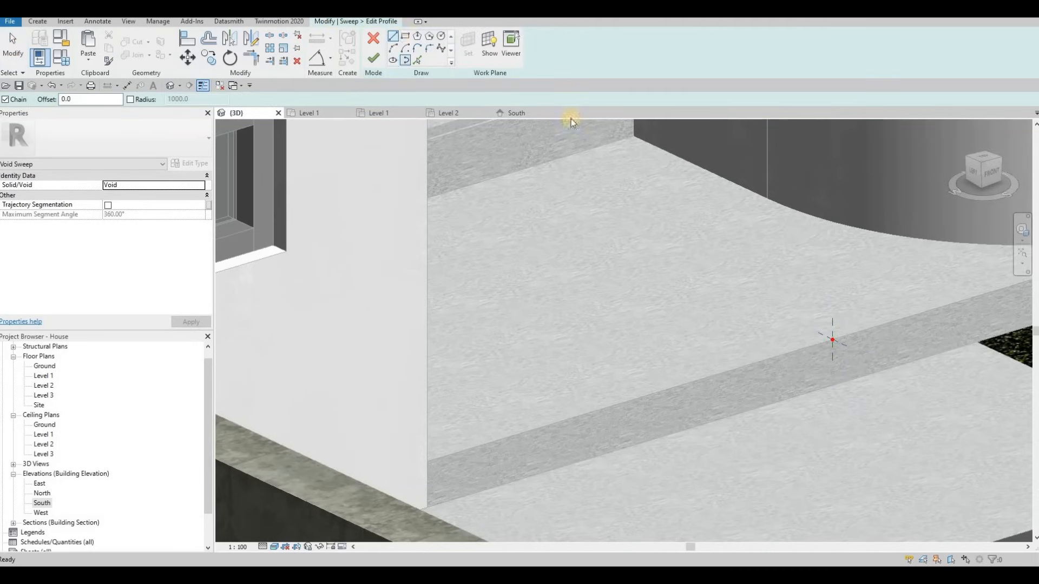
# Sketch a closed rectangular profile 10 mm deep and 5 mm high, 20 mm below the step's top edge.
pyautogui.scroll(4, 800, 314)
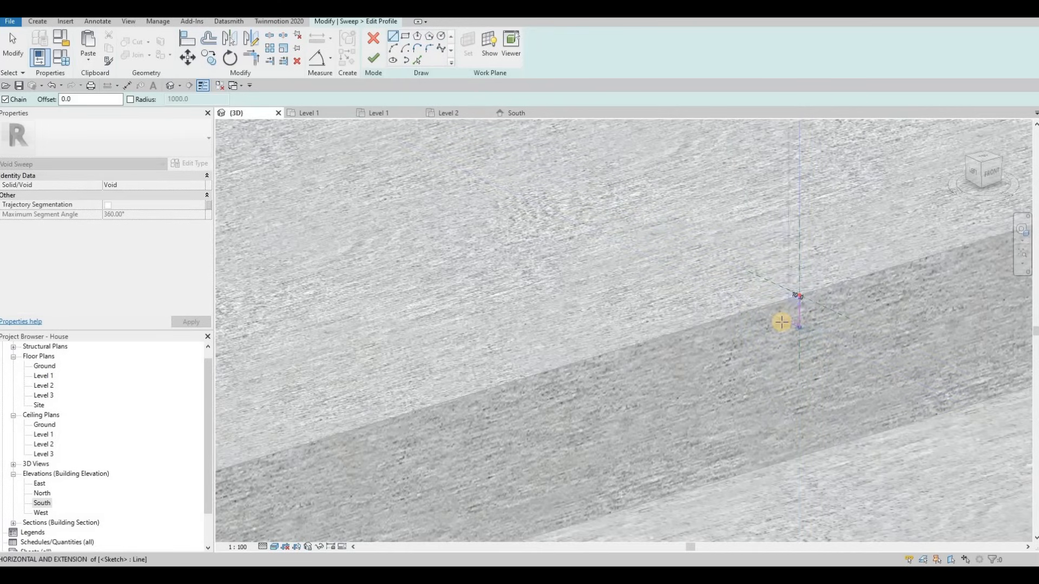
pyautogui.write('10')
pyautogui.press('Return')
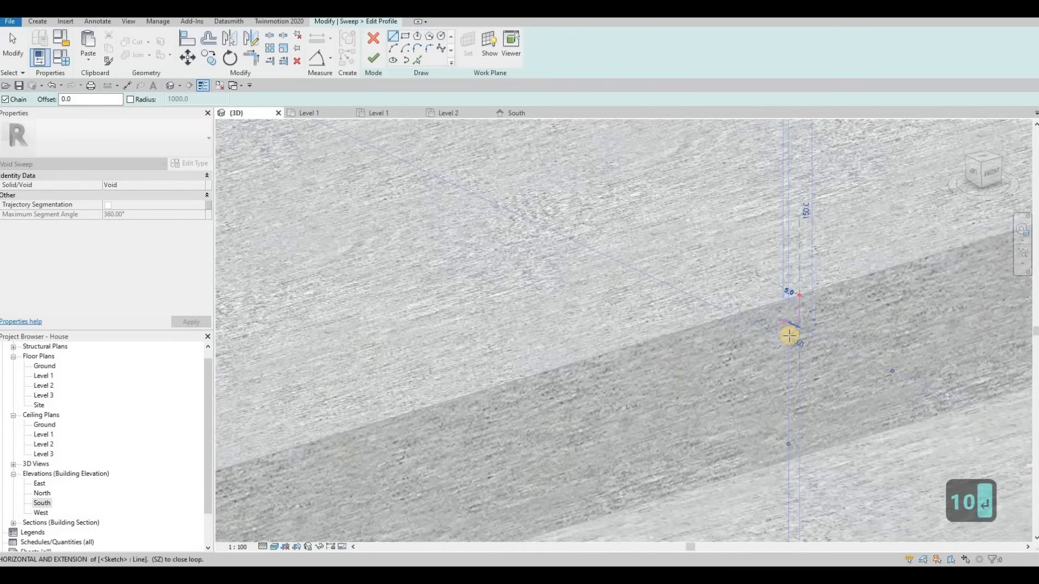
pyautogui.write('5')
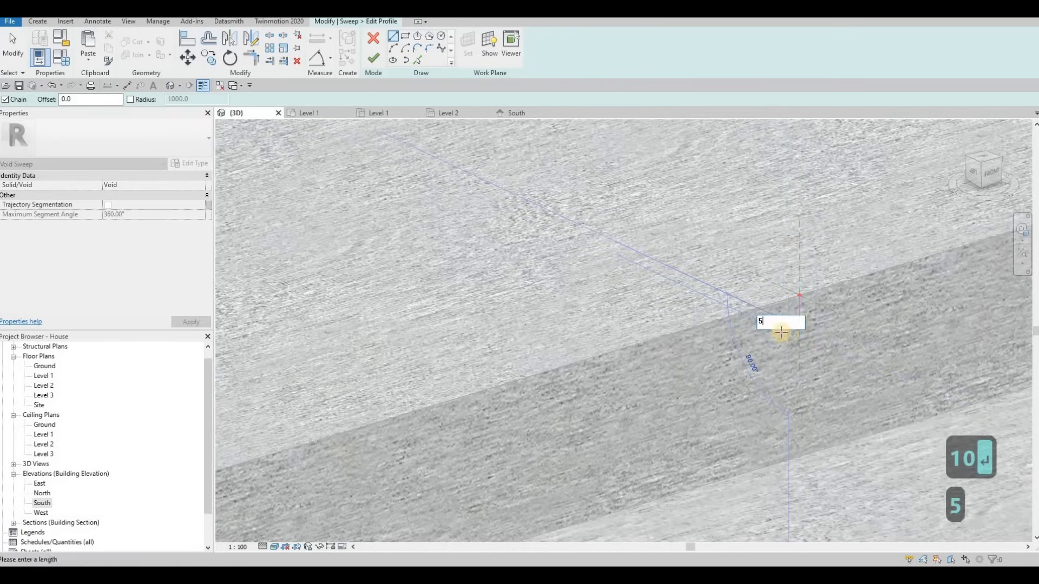
pyautogui.press('Return')
pyautogui.scroll(2, 810, 339)
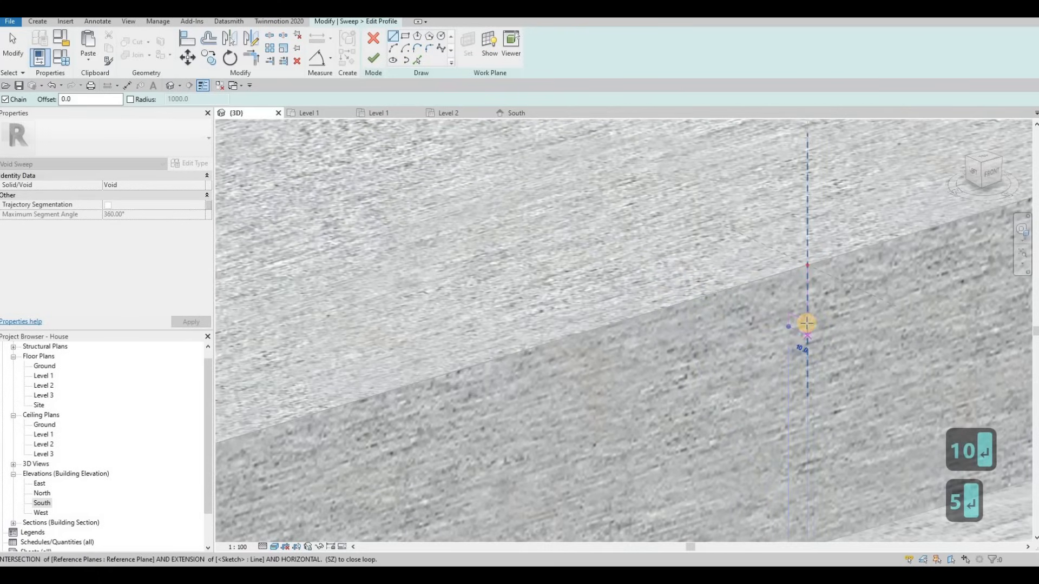
pyautogui.press('Escape')
pyautogui.press('Escape')
# Remove the vertical guide line above the small rectangle and finish both the profile and its void sweep.
pyautogui.click(809, 288)
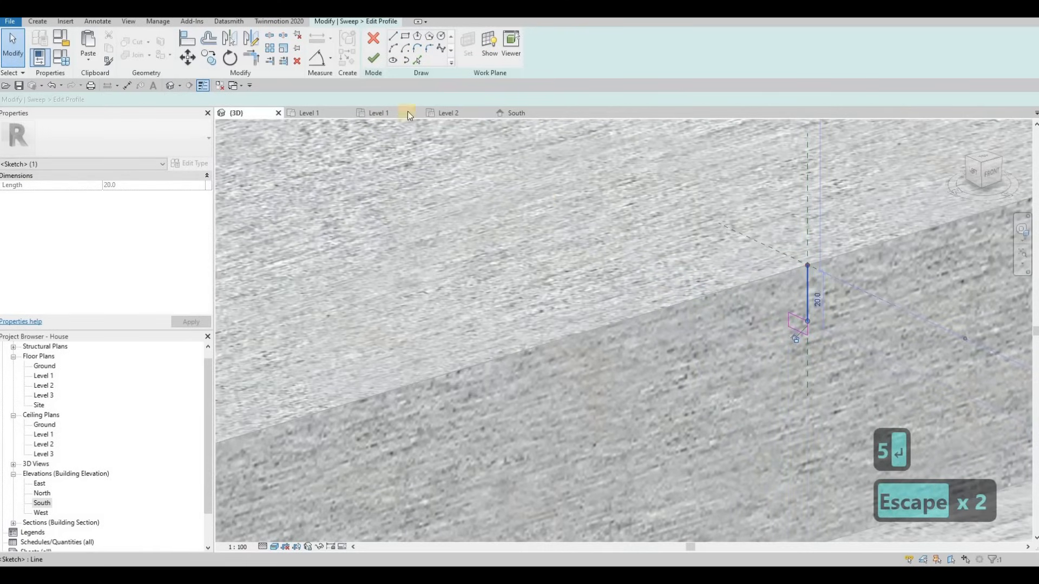
pyautogui.press('Delete')
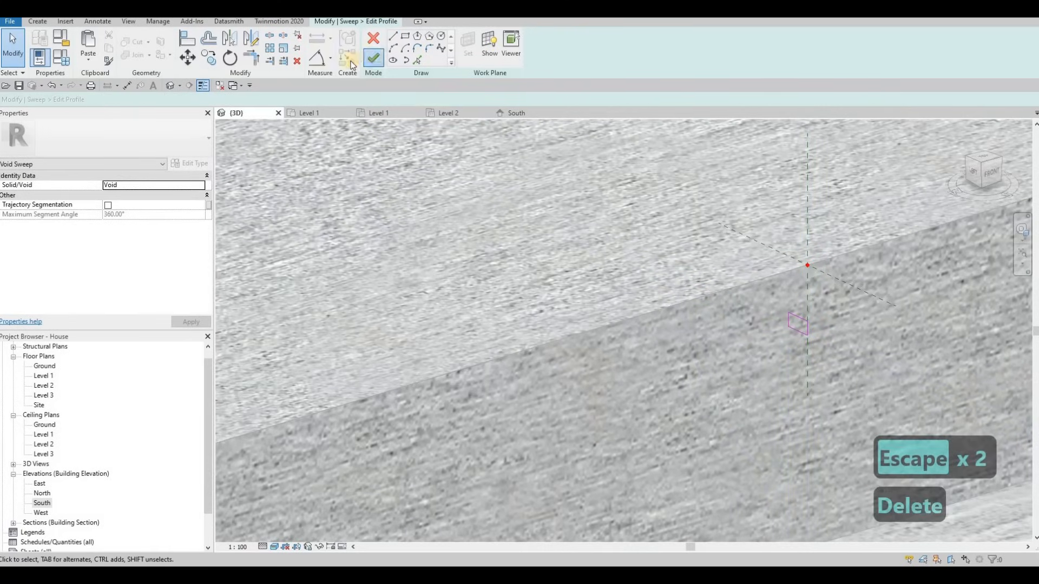
pyautogui.click(373, 57)
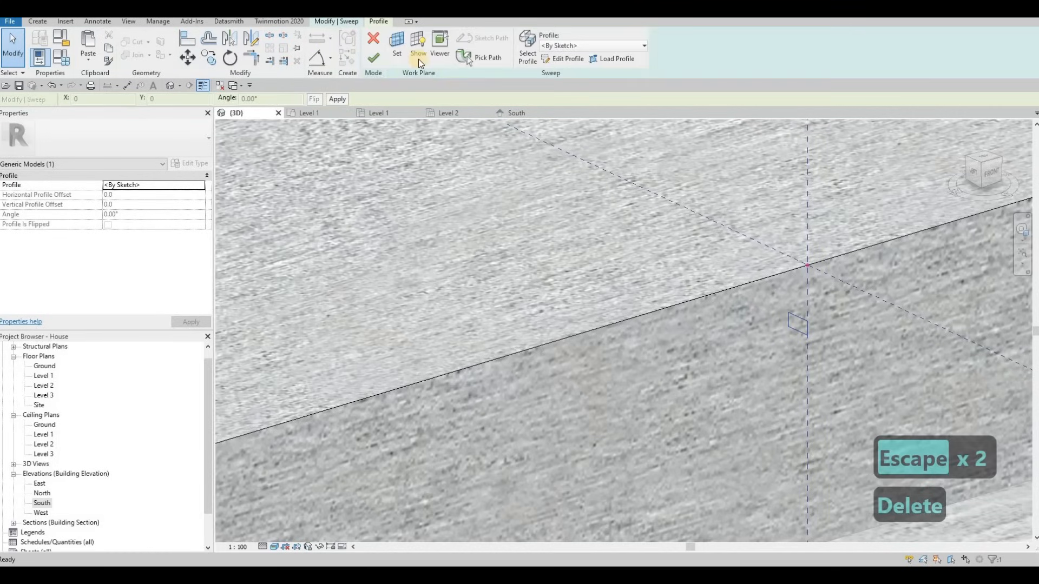
pyautogui.click(379, 58)
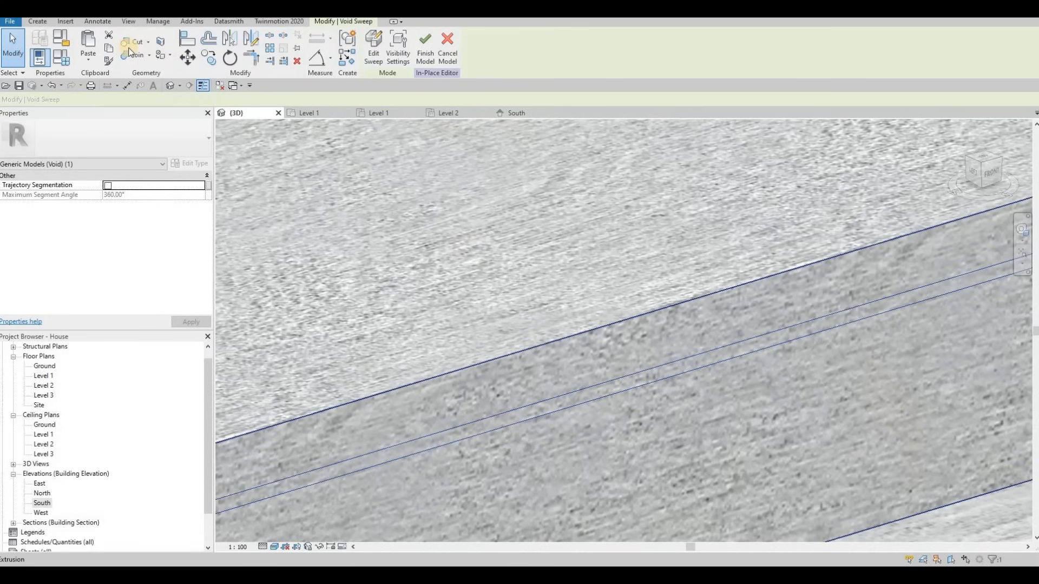
# Cut the step's geometry with the new void sweep to form the groove along its riser.
pyautogui.click(145, 49)
pyautogui.click(672, 348)
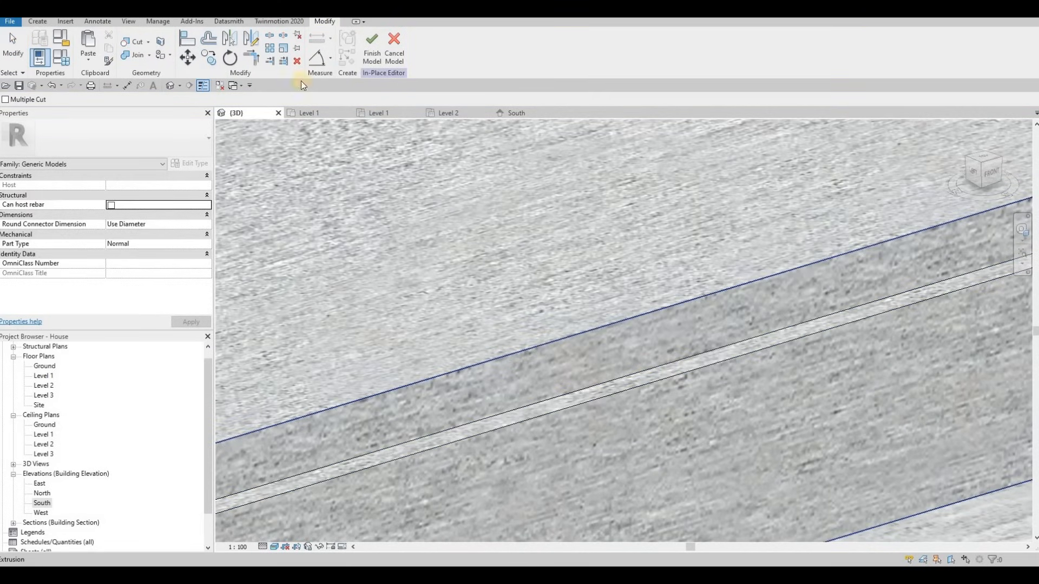
pyautogui.click(672, 378)
pyautogui.scroll(-3, 677, 265)
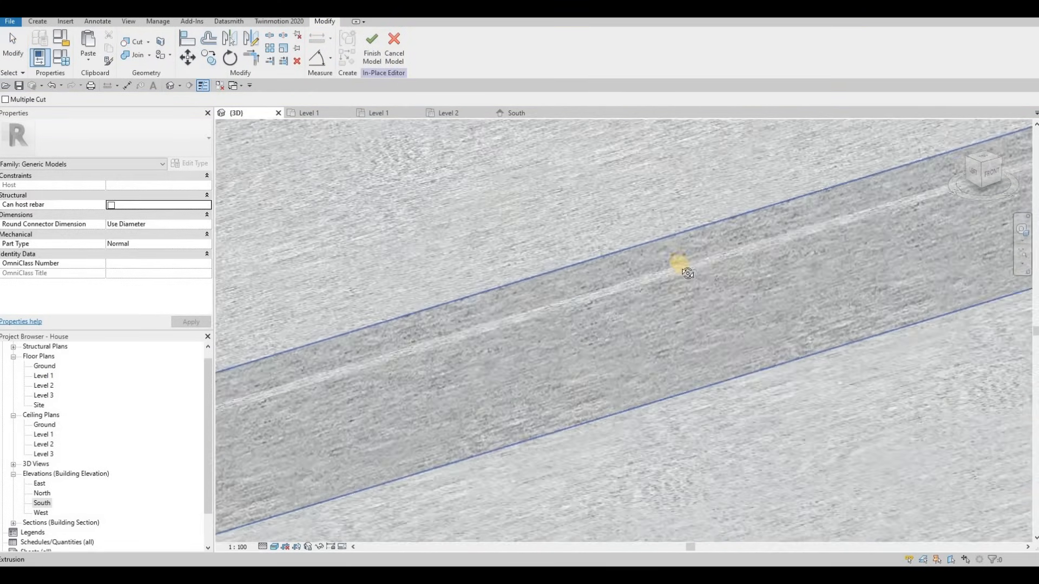
pyautogui.moveTo(682, 265)
pyautogui.keyDown('shift'); pyautogui.mouseDown(button='middle')
pyautogui.moveTo(696, 274)
pyautogui.moveTo(685, 278)
pyautogui.mouseUp(button='middle'); pyautogui.keyUp('shift')
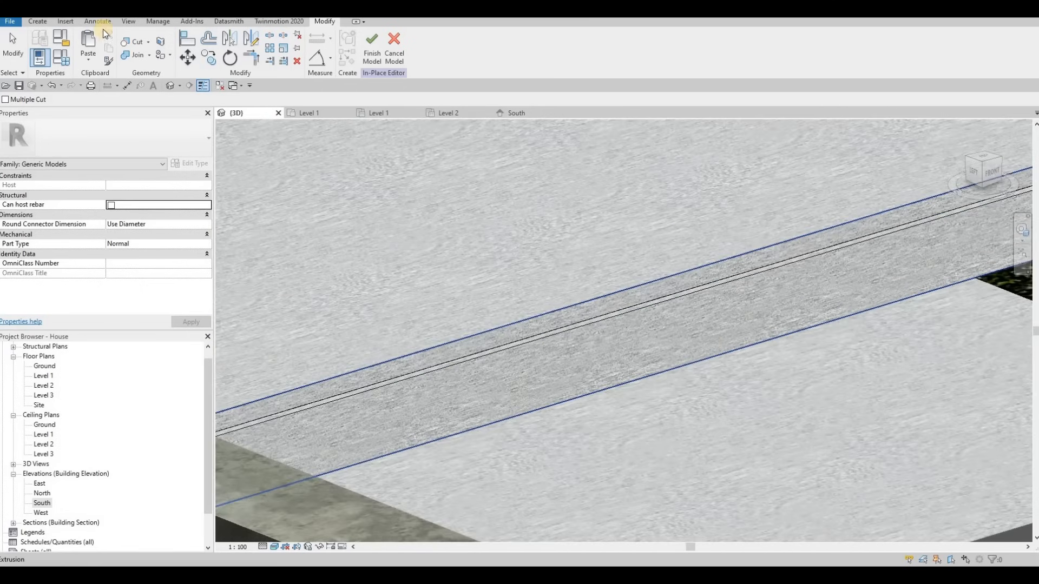
# Start the Paint tool, search the materials for "lumin" and choose Glass, White, High Luminance.
pyautogui.click(167, 57)
pyautogui.click(289, 154)
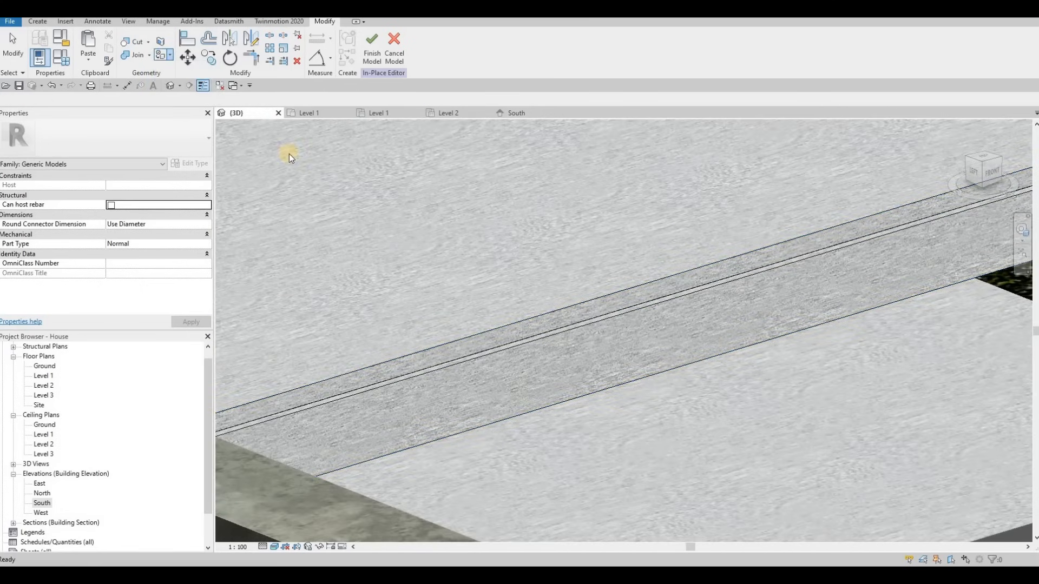
pyautogui.press('p')
pyautogui.press('t')
pyautogui.click(198, 87)
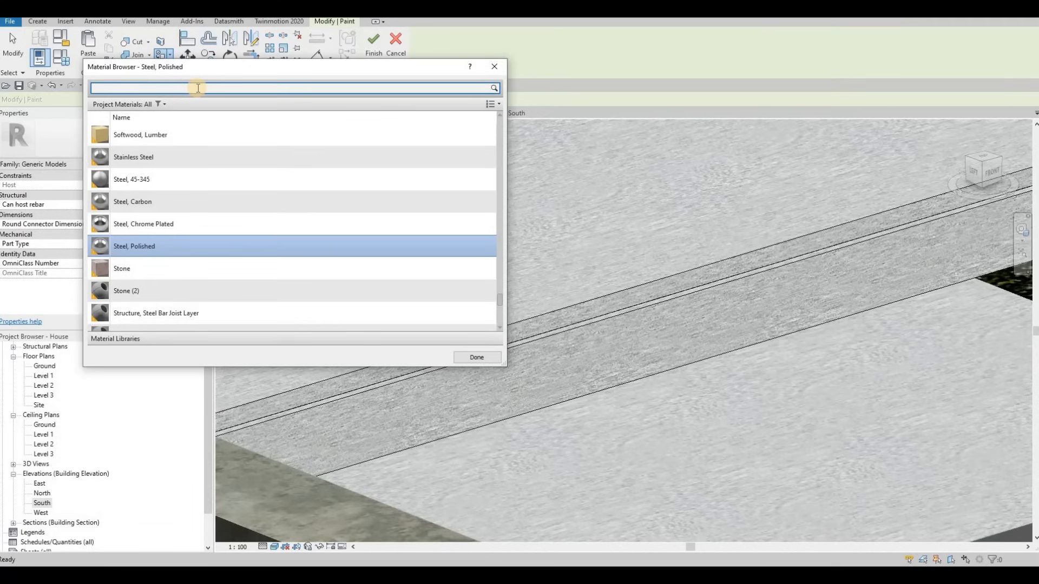
pyautogui.write('lumi')
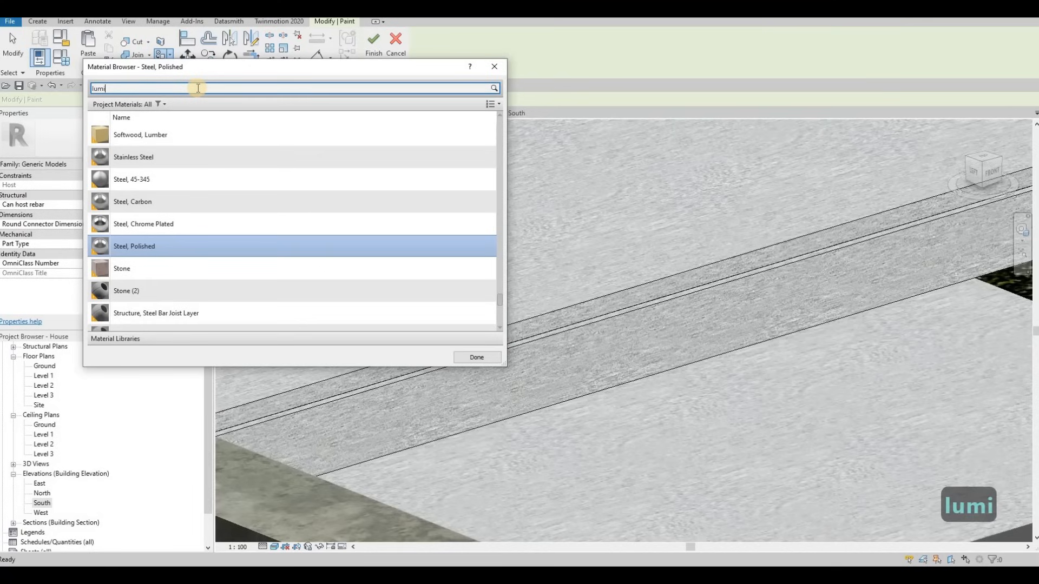
pyautogui.write('n')
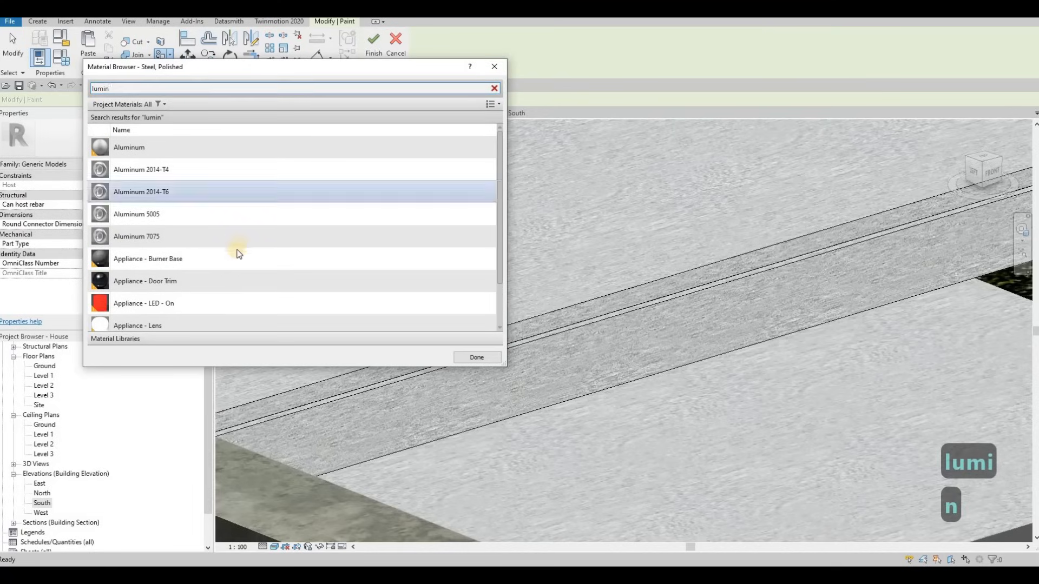
pyautogui.scroll(-1, 236, 251)
pyautogui.click(183, 297)
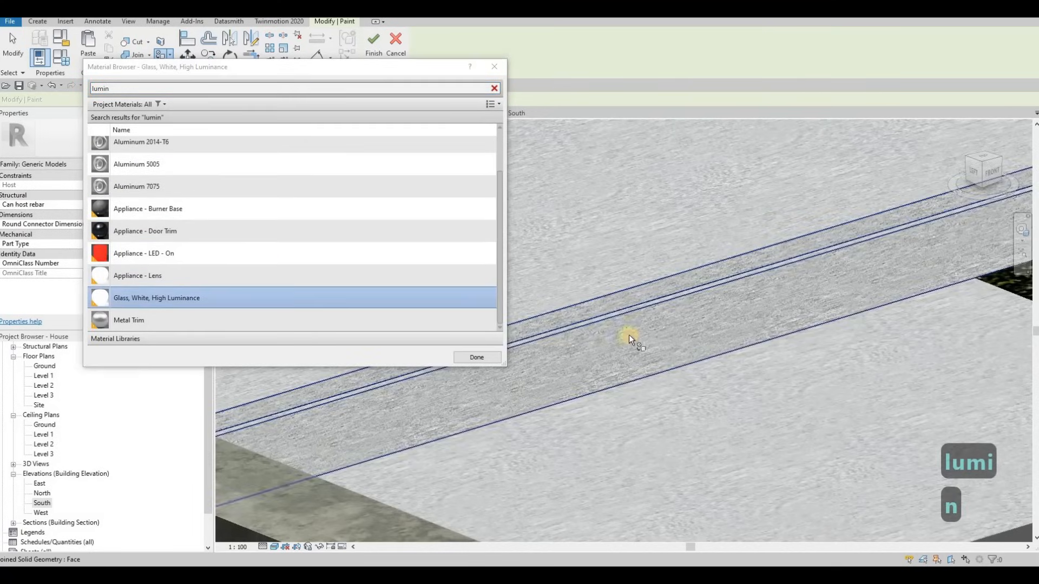
# Paint the narrow inner groove faces beneath the step's top edge with Glass, White, High Luminance.
pyautogui.moveTo(625, 329); pyautogui.dragTo(599, 287, button='middle')
pyautogui.scroll(4, 603, 276)
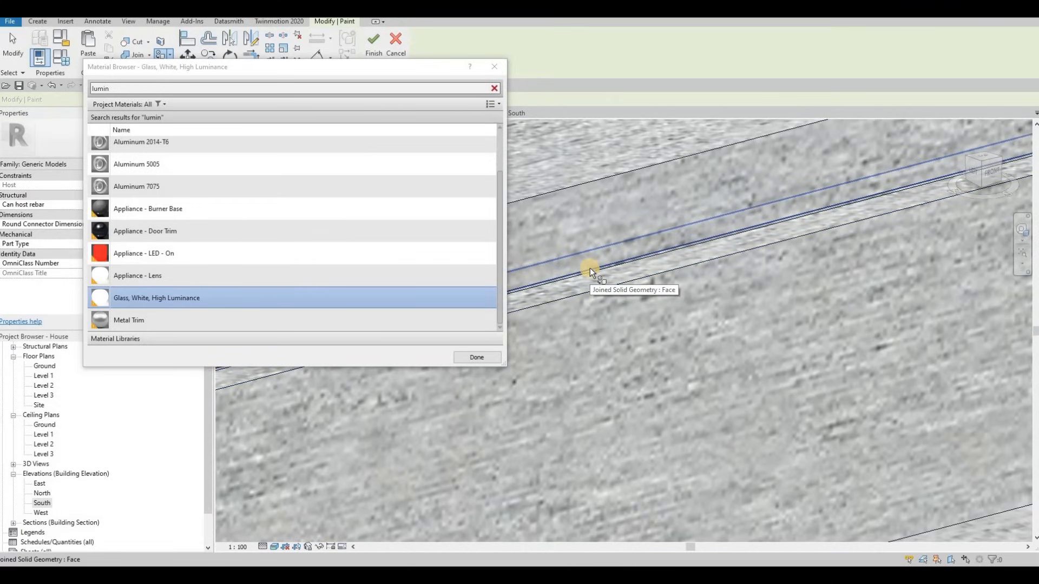
pyautogui.scroll(2, 586, 271)
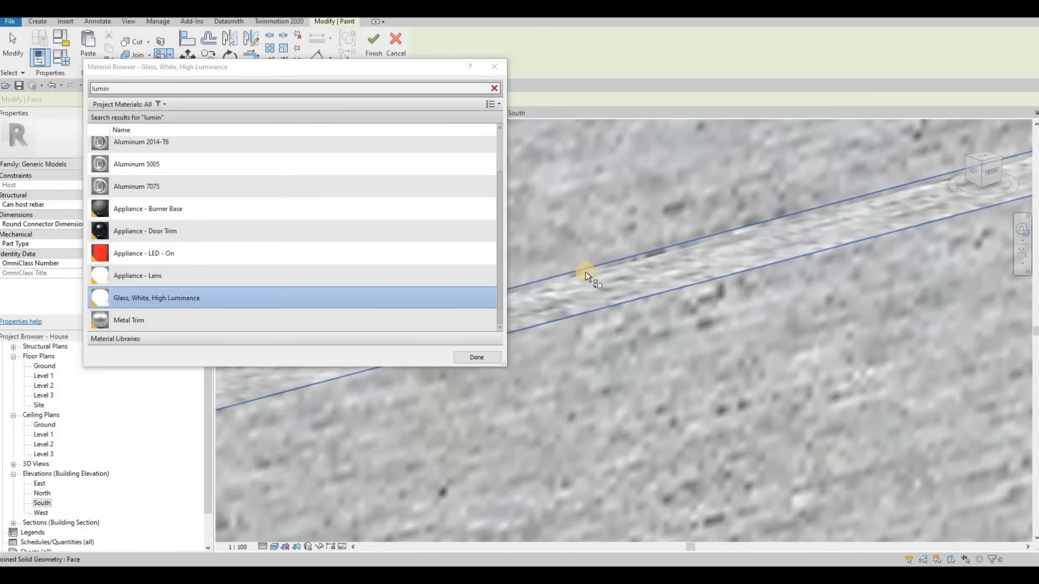
pyautogui.press('Tab')
pyautogui.click(585, 272)
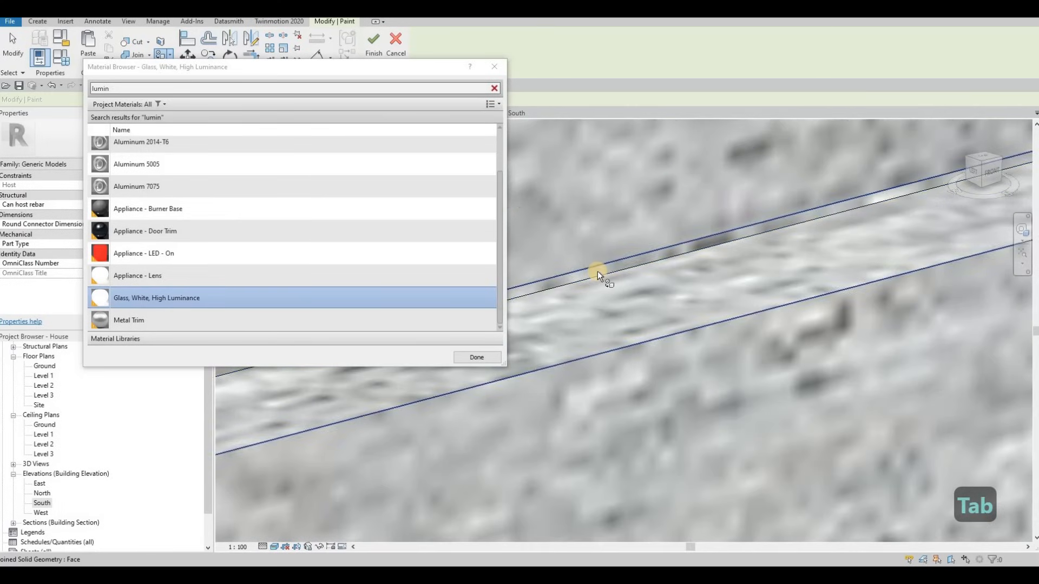
pyautogui.scroll(-3, 649, 238)
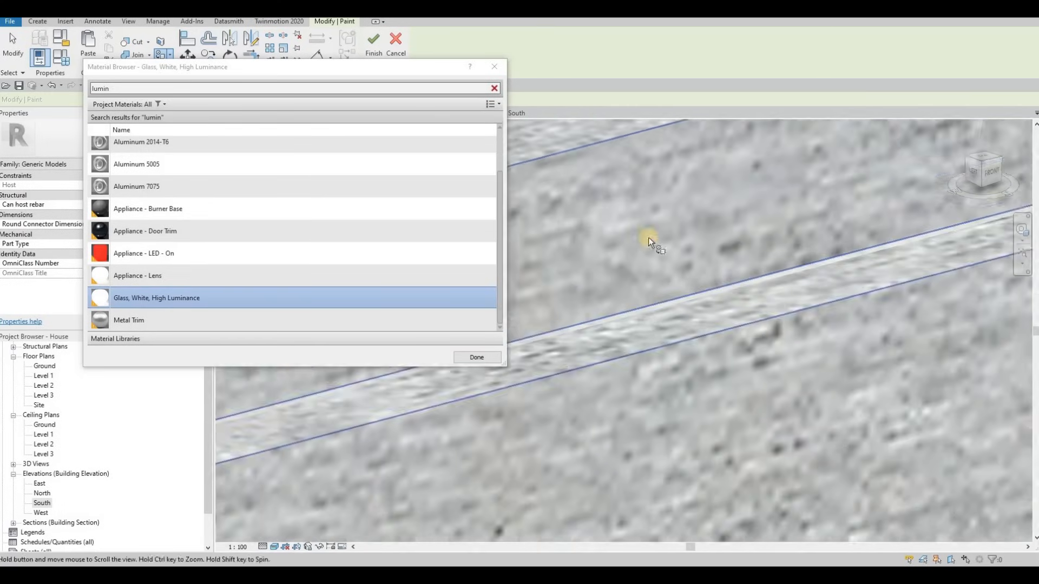
pyautogui.moveTo(713, 232); pyautogui.dragTo(657, 223, button='middle')
pyautogui.keyDown('shift'); pyautogui.moveTo(683, 266); pyautogui.dragTo(597, 243, button='middle'); pyautogui.keyUp('shift')
pyautogui.scroll(5, 594, 276)
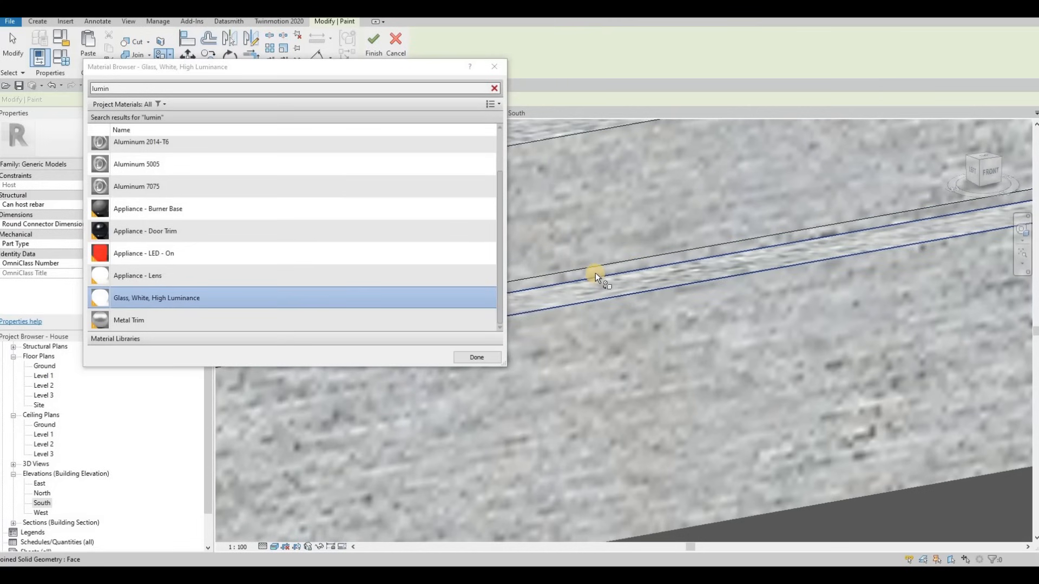
pyautogui.click(595, 274)
# Paint the groove face on the upper step with the same luminous glass, end the Paint tool and finish the in-place model.
pyautogui.moveTo(630, 225)
pyautogui.mouseDown(button='middle')
pyautogui.moveTo(733, 411)
pyautogui.moveTo(665, 283)
pyautogui.moveTo(747, 418)
pyautogui.mouseUp(button='middle')
pyautogui.scroll(-5, 747, 417)
pyautogui.moveTo(627, 260); pyautogui.dragTo(649, 401, button='middle')
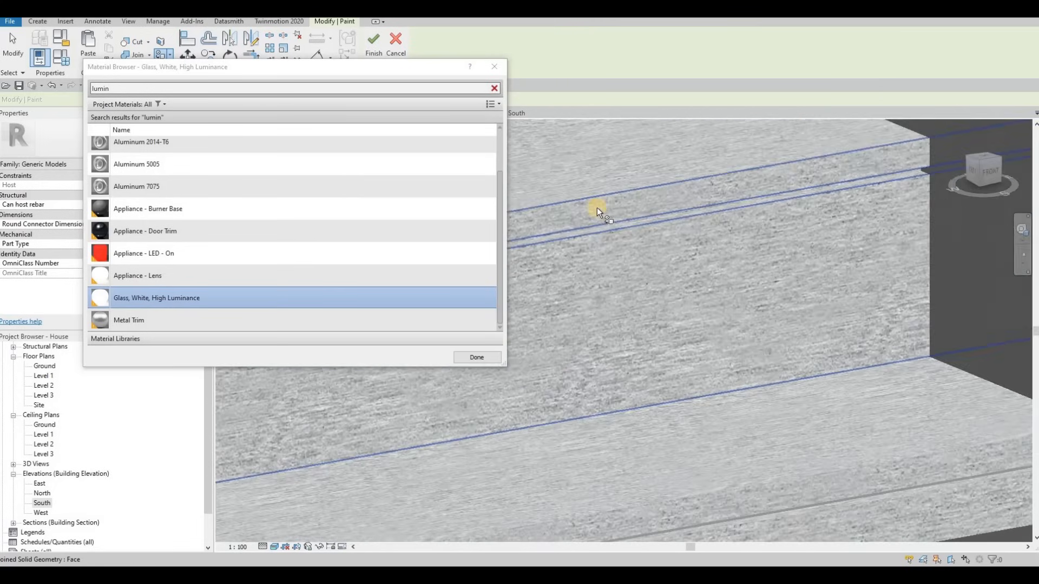
pyautogui.scroll(4, 585, 281)
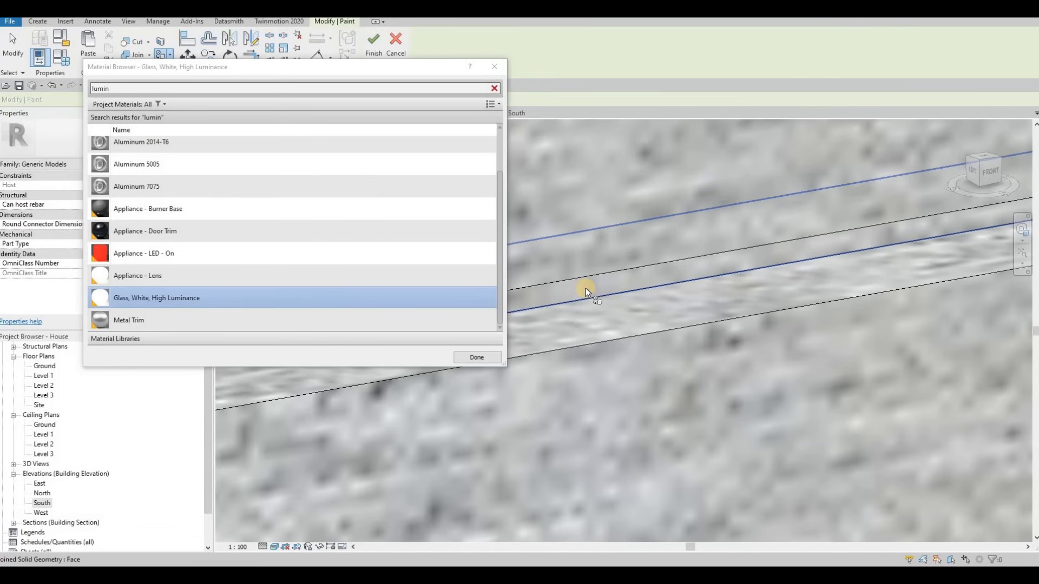
pyautogui.click(589, 289)
pyautogui.scroll(-4, 674, 300)
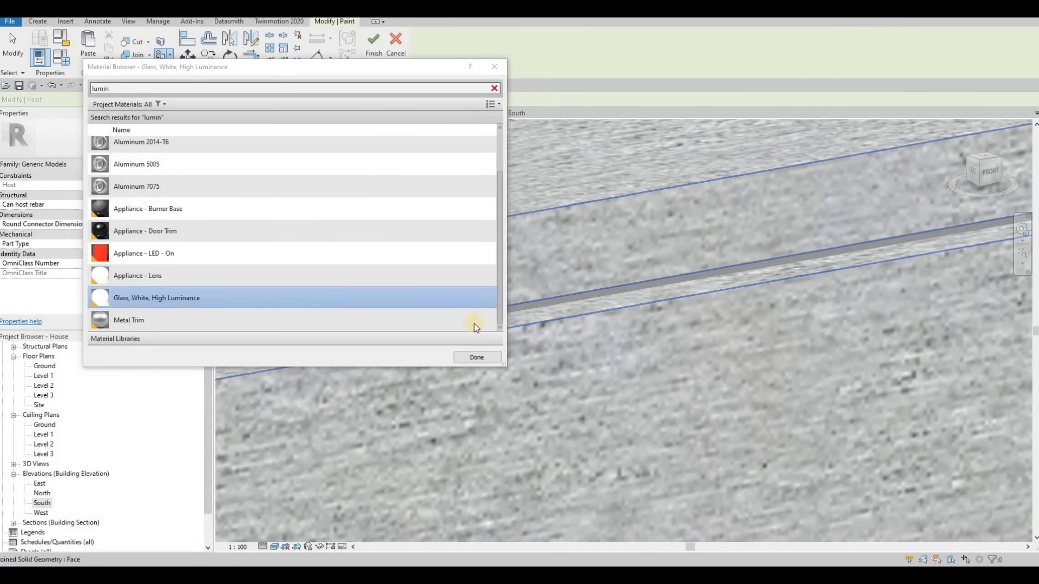
pyautogui.click(477, 357)
pyautogui.press('Escape')
pyautogui.scroll(-5, 627, 328)
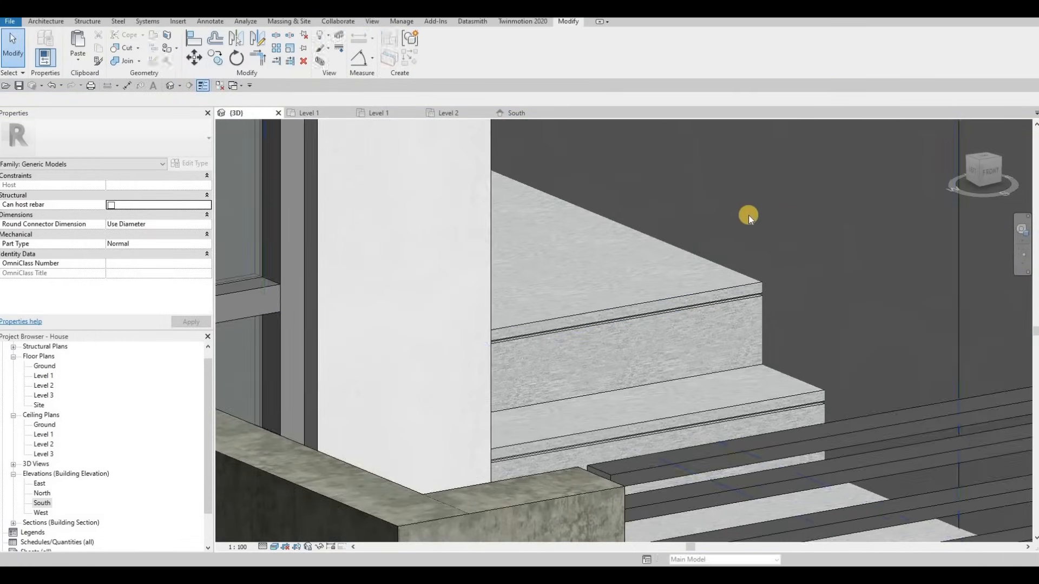
# Examine the grooved entrance steps and the rest of the house around to the rear garden planter.
pyautogui.keyDown('shift'); pyautogui.moveTo(791, 264); pyautogui.dragTo(802, 393, button='middle'); pyautogui.keyUp('shift')
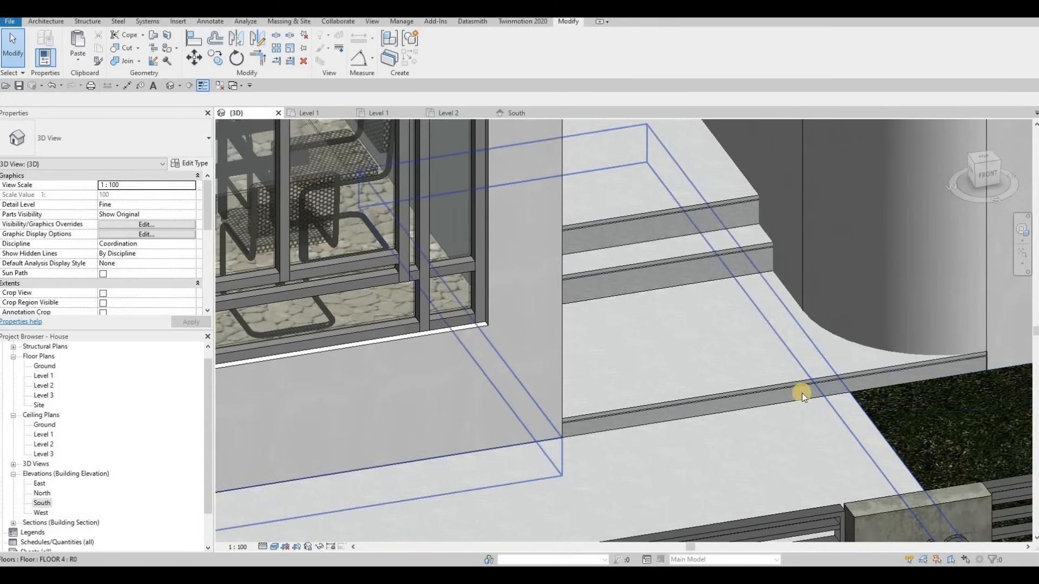
pyautogui.scroll(2, 700, 381)
pyautogui.scroll(-3, 700, 381)
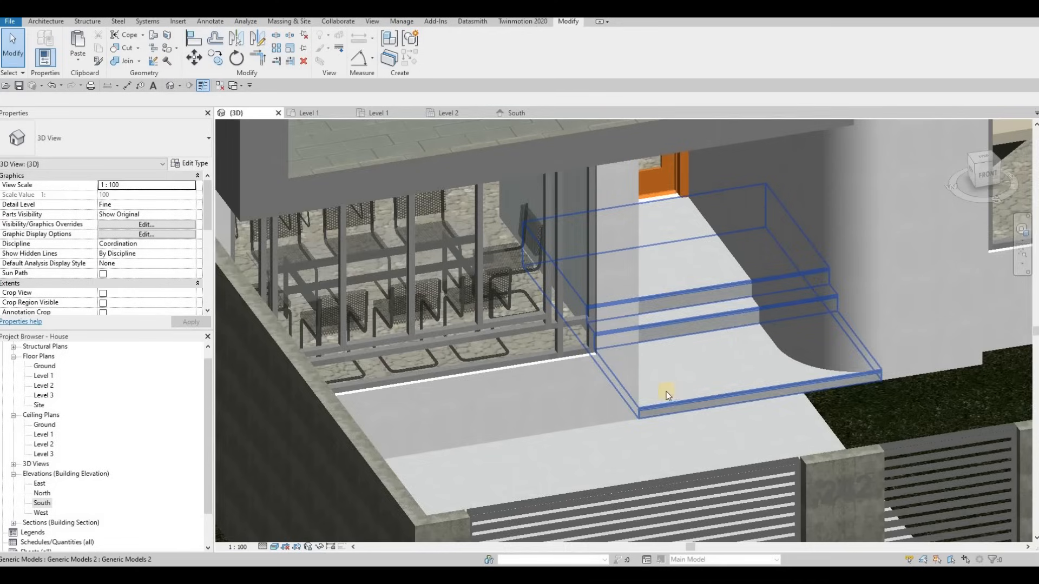
pyautogui.keyDown('shift'); pyautogui.moveTo(667, 392); pyautogui.dragTo(607, 379, button='middle'); pyautogui.keyUp('shift')
pyautogui.scroll(-1, 610, 352)
pyautogui.moveTo(567, 337); pyautogui.dragTo(593, 369, button='middle')
pyautogui.scroll(-1, 639, 379)
pyautogui.keyDown('shift'); pyautogui.moveTo(839, 383); pyautogui.dragTo(589, 374, button='middle'); pyautogui.keyUp('shift')
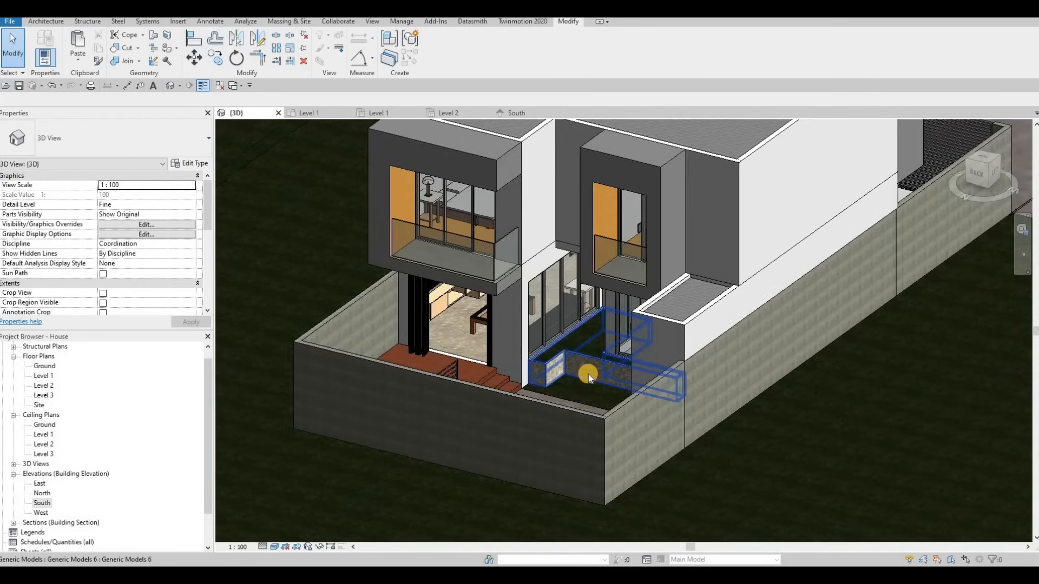
# Open the rear garden planter's in-place model for editing and copy the material name Rubble from its extrusion.
pyautogui.click(589, 374)
pyautogui.click(438, 53)
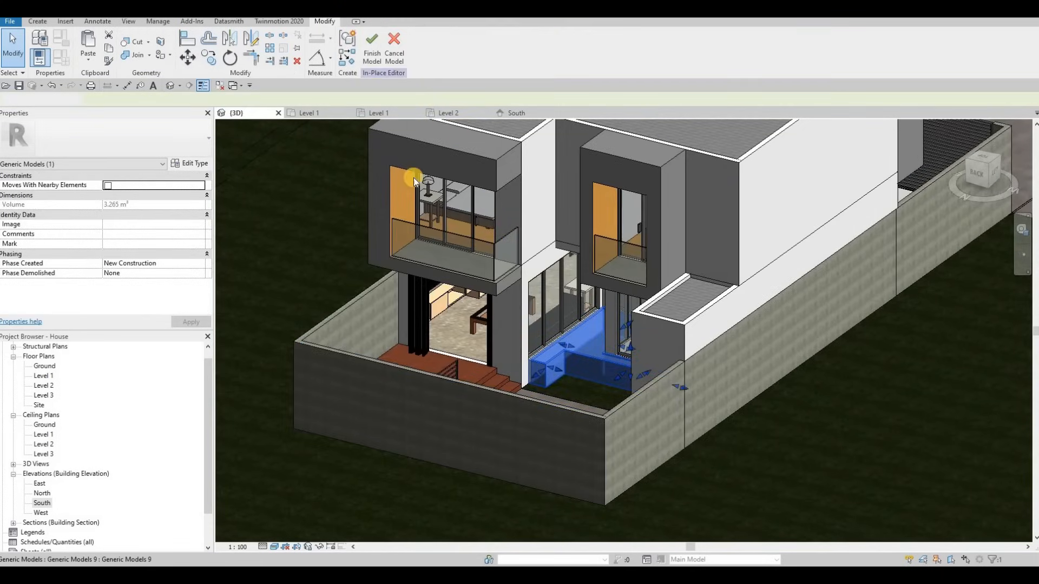
pyautogui.click(584, 370)
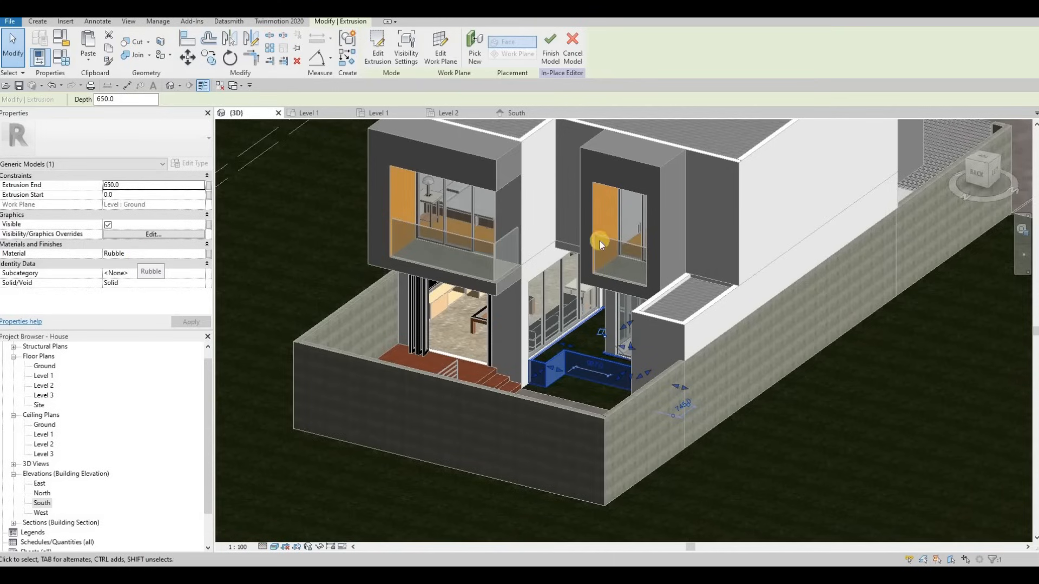
pyautogui.click(144, 253)
pyautogui.hotkey('ctrl', 'c')
pyautogui.press('Escape')
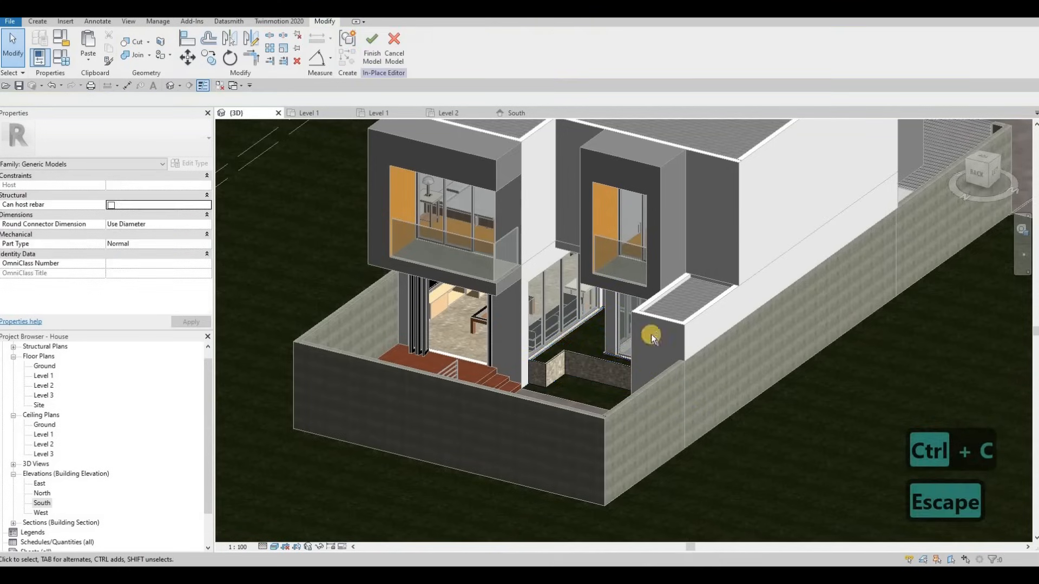
# Open the Ground floor plan, start an extrusion and sketch a rectangle about 3.4 m by 0.28 m along the front fence wall's outer face.
pyautogui.keyDown('shift'); pyautogui.moveTo(651, 334); pyautogui.dragTo(509, 411, button='middle'); pyautogui.keyUp('shift')
pyautogui.keyDown('shift'); pyautogui.moveTo(103, 366); pyautogui.dragTo(53, 371, button='middle'); pyautogui.keyUp('shift')
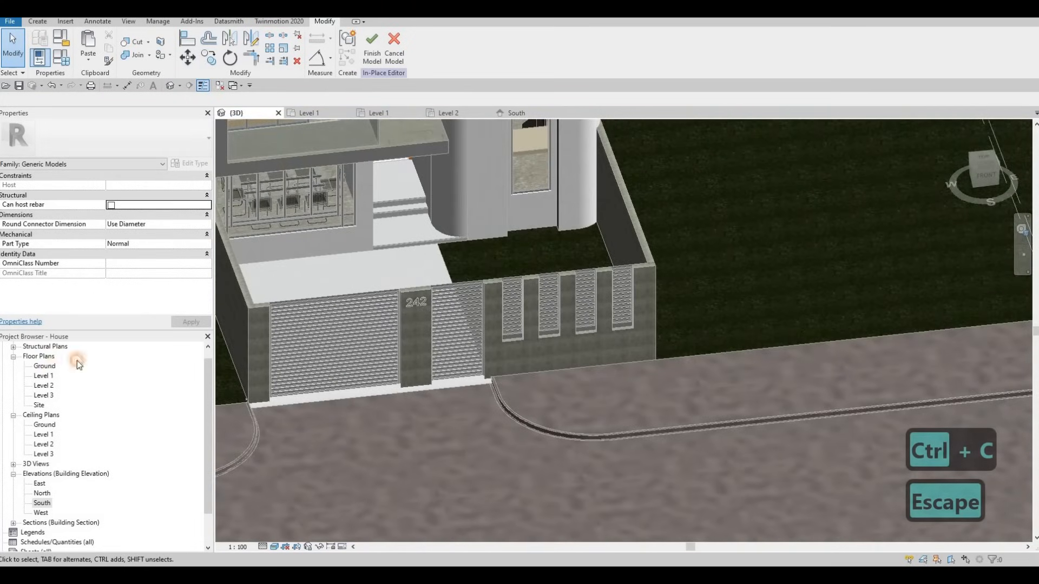
pyautogui.doubleClick(77, 361)
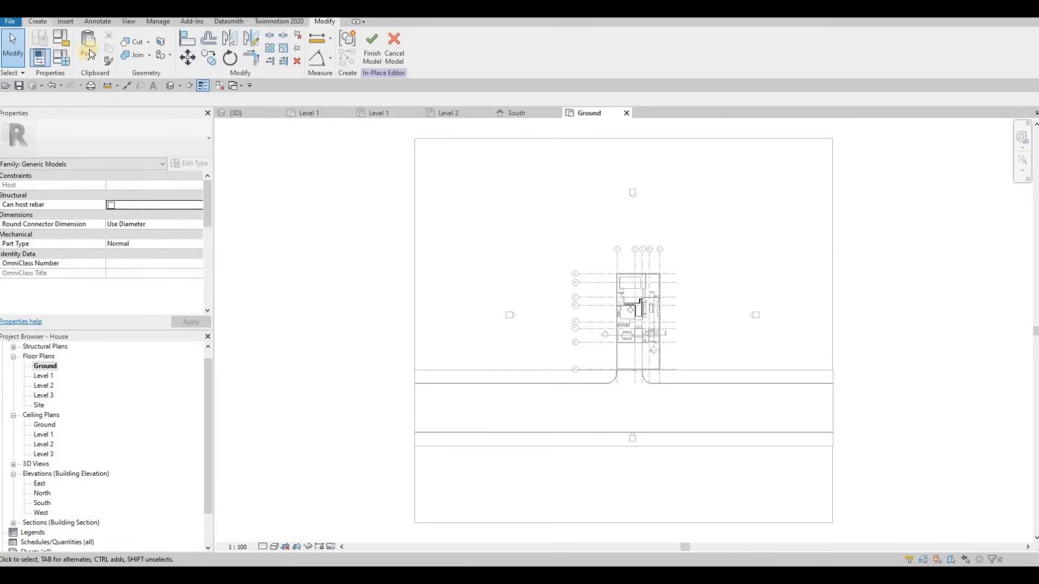
pyautogui.click(37, 21)
pyautogui.click(87, 46)
pyautogui.scroll(2, 667, 385)
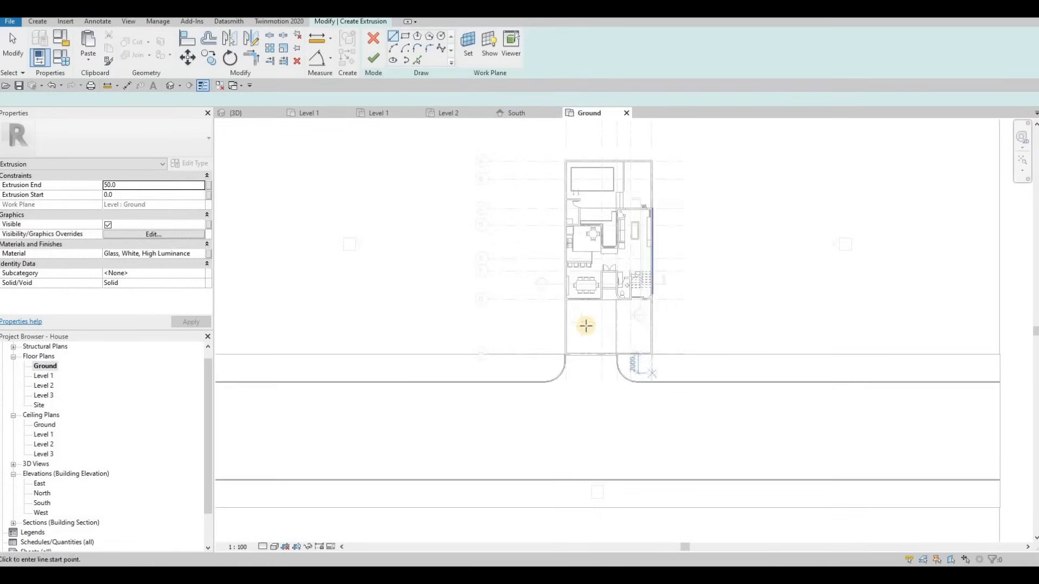
pyautogui.scroll(5, 631, 358)
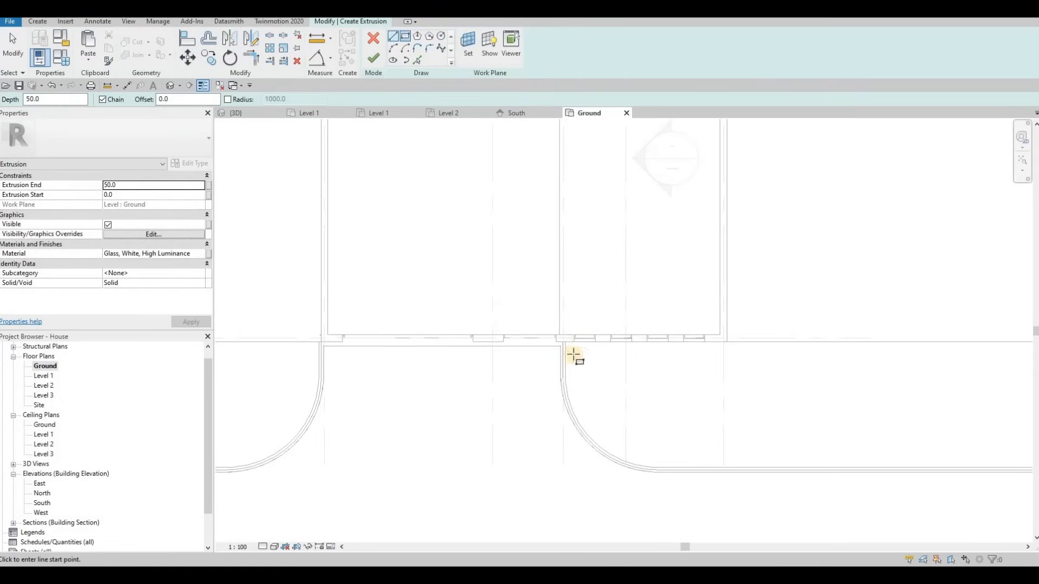
pyautogui.scroll(2, 558, 330)
pyautogui.click(547, 325)
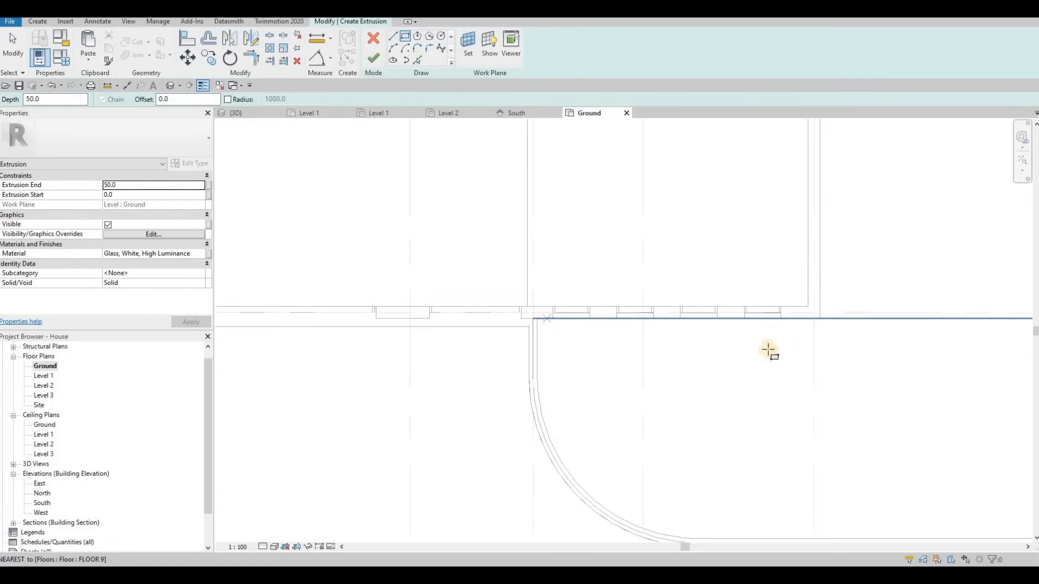
pyautogui.click(808, 344)
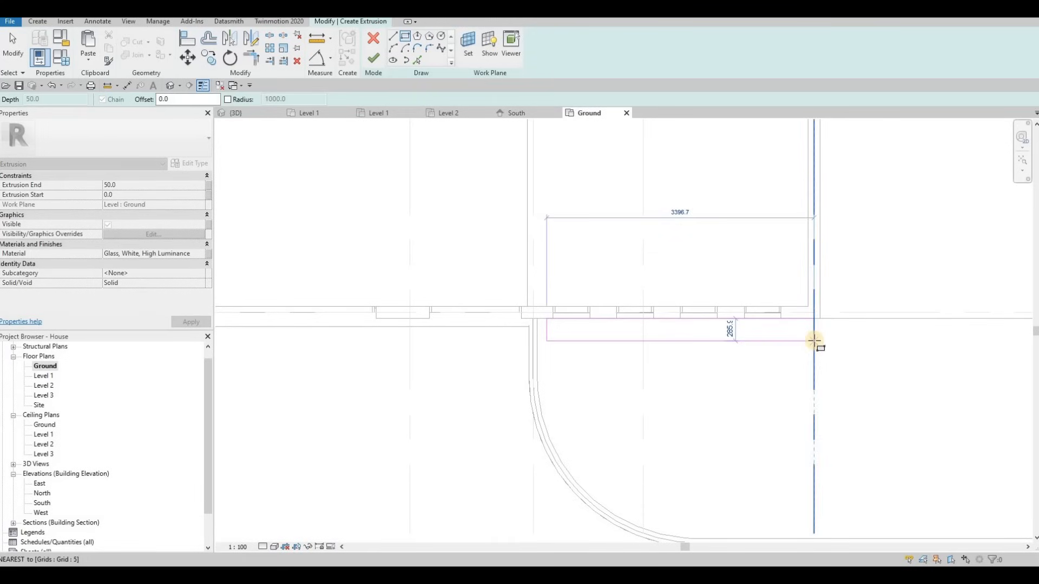
pyautogui.click(814, 341)
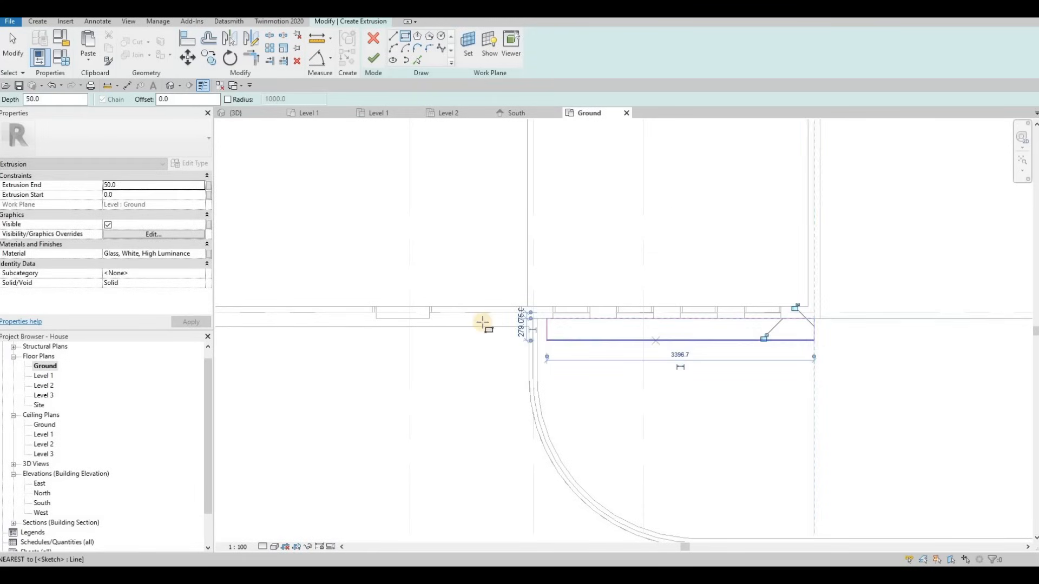
# Add outer lines to the rectangle's two short sides and its street-side edge using Pick Lines with a 25 mm outward offset.
pyautogui.scroll(3, 647, 338)
pyautogui.press('Escape')
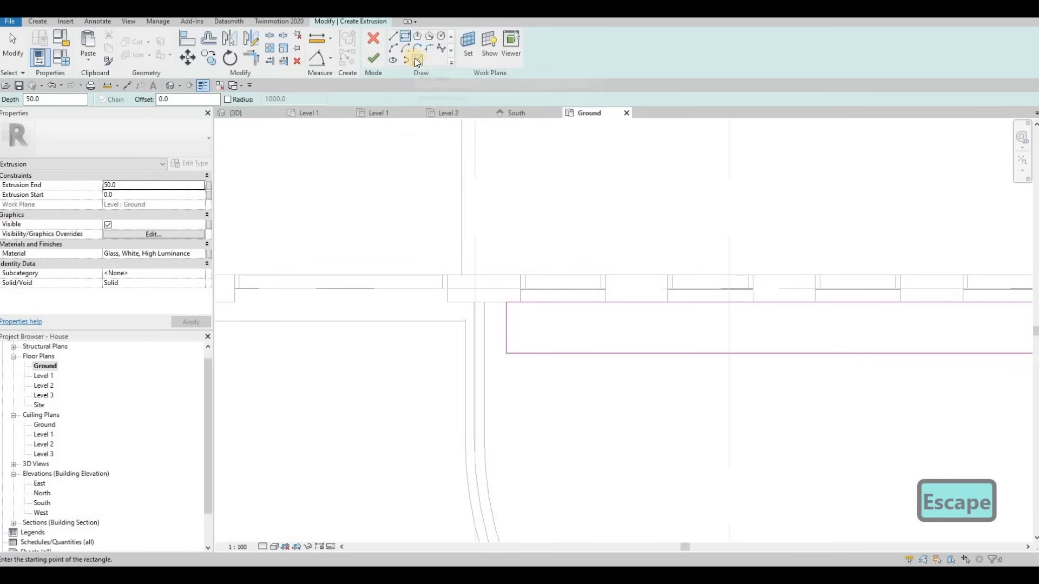
pyautogui.press('Escape')
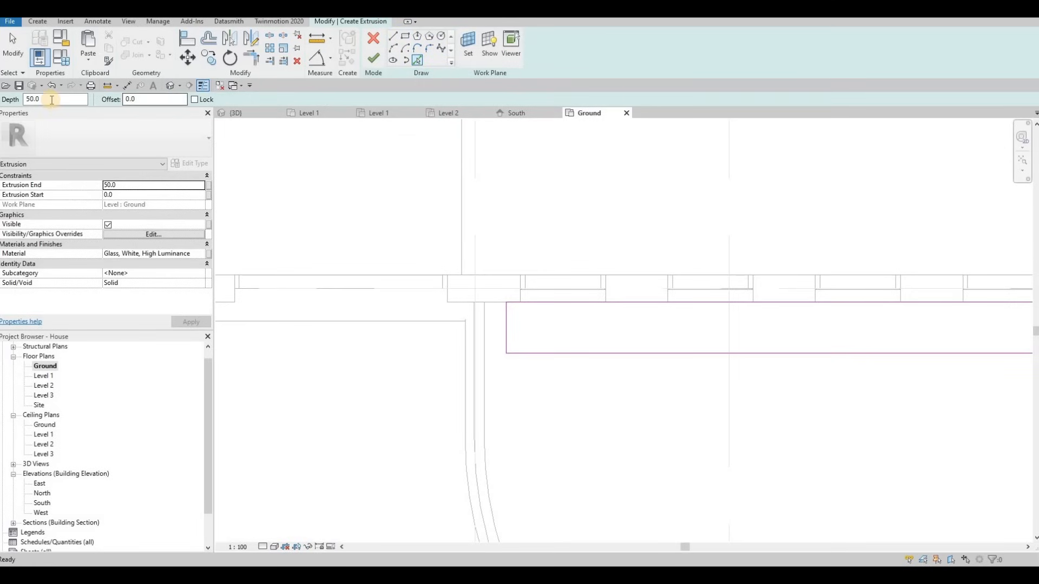
pyautogui.click(506, 332)
pyautogui.click(619, 356)
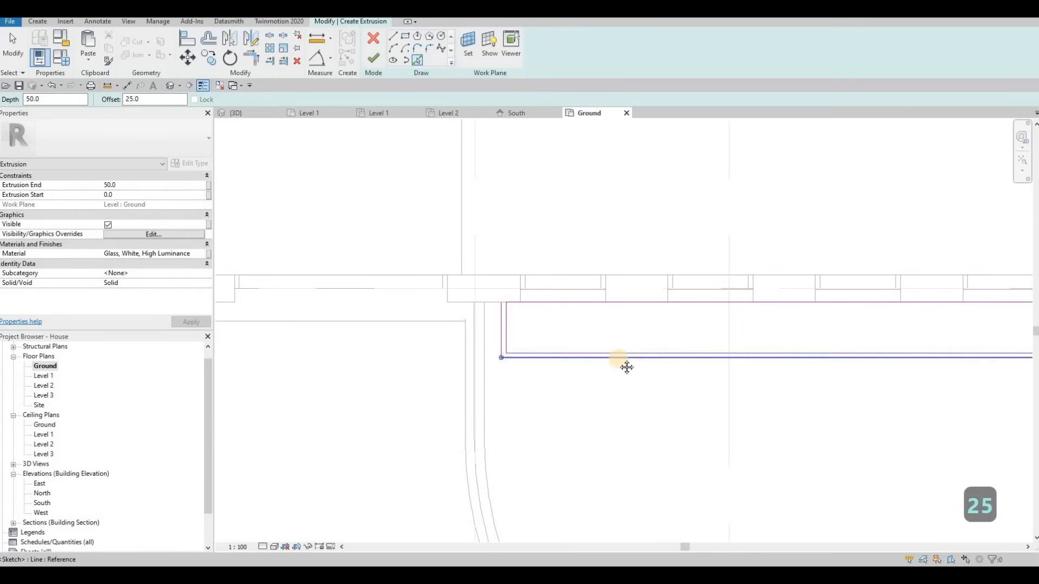
pyautogui.scroll(-2, 506, 340)
pyautogui.moveTo(857, 330); pyautogui.dragTo(693, 315, button='middle')
pyautogui.click(693, 315)
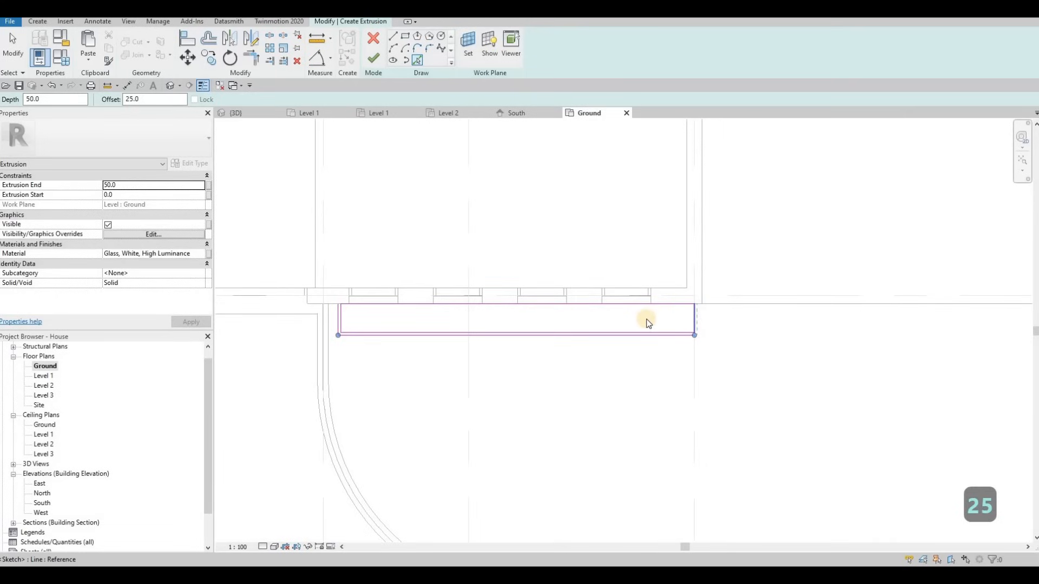
# Add the fourth outer line by offsetting the fence wall's outer face 25 mm into the wall, and end line picking.
pyautogui.scroll(2, 646, 319)
pyautogui.moveTo(623, 317)
pyautogui.mouseDown(button='middle')
pyautogui.moveTo(654, 348)
pyautogui.moveTo(723, 321)
pyautogui.moveTo(698, 328)
pyautogui.moveTo(566, 294)
pyautogui.mouseUp(button='middle')
pyautogui.moveTo(388, 265); pyautogui.dragTo(421, 244, button='middle')
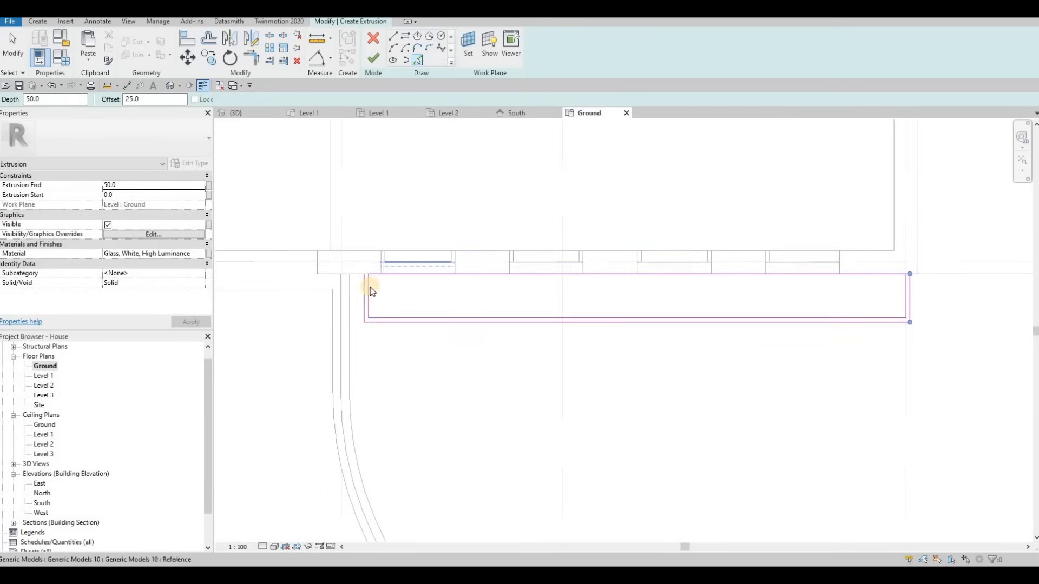
pyautogui.scroll(2, 389, 275)
pyautogui.moveTo(475, 311)
pyautogui.mouseDown(button='middle')
pyautogui.moveTo(499, 310)
pyautogui.moveTo(490, 301)
pyautogui.mouseUp(button='middle')
pyautogui.scroll(-2, 489, 302)
pyautogui.scroll(-1, 411, 314)
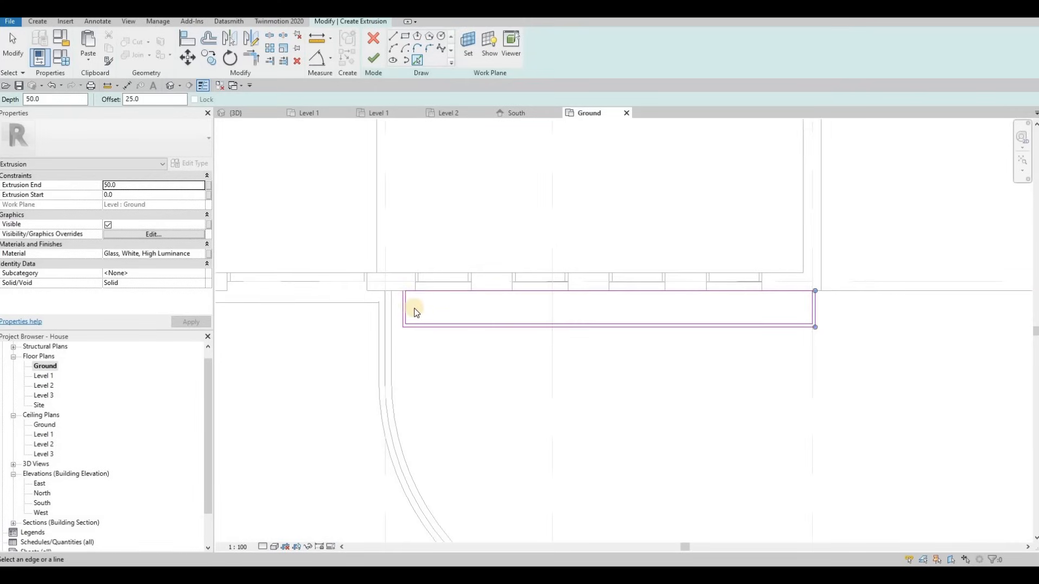
pyautogui.press('Escape')
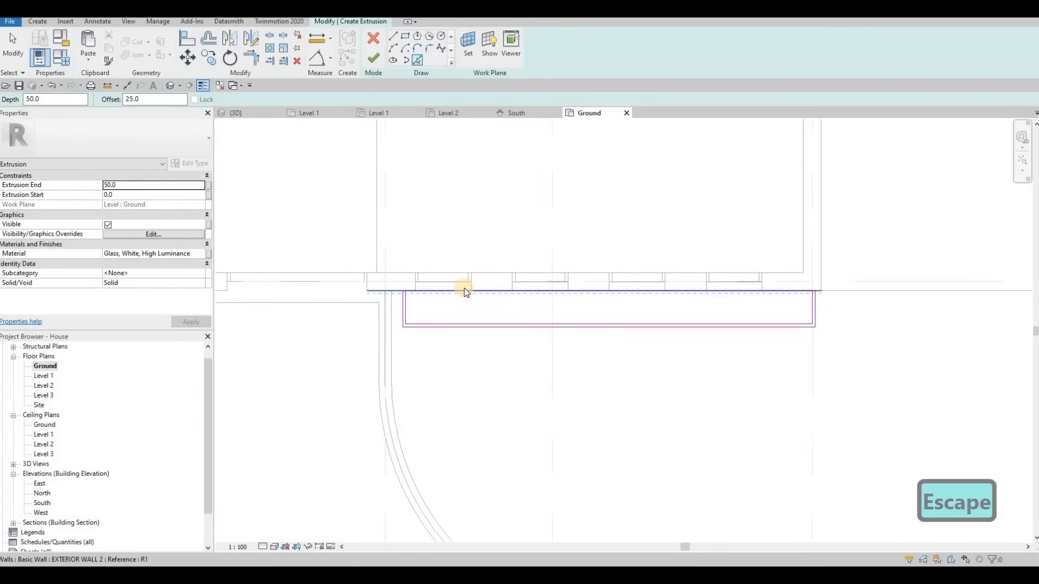
pyautogui.click(506, 297)
pyautogui.press('Escape')
pyautogui.press('Escape')
pyautogui.press('Escape')
# Trim the wall-side outer line to both outer short sides and set the extrusion's material to Rubble.
pyautogui.press('t')
pyautogui.press('r')
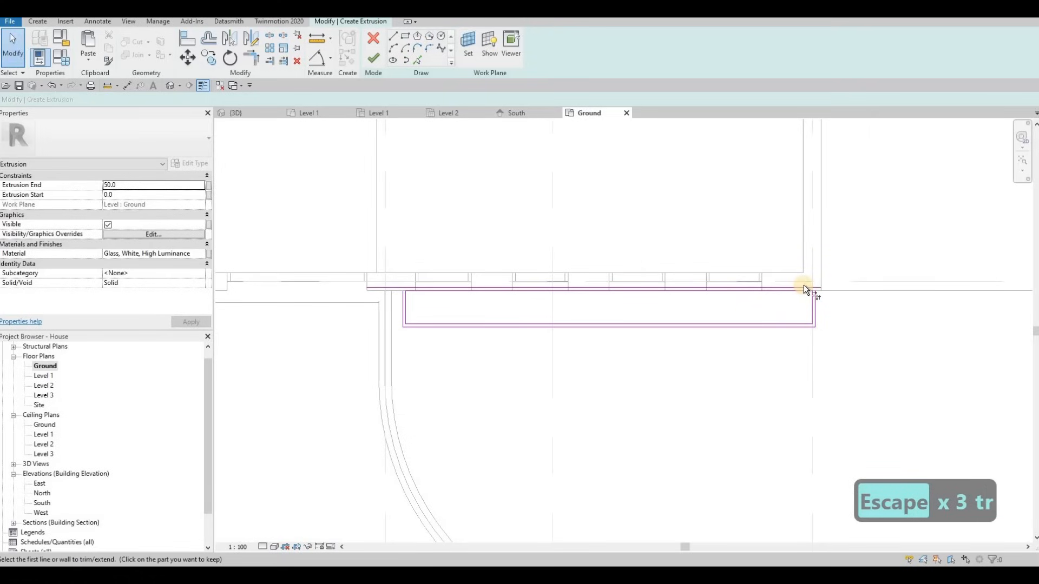
pyautogui.click(819, 299)
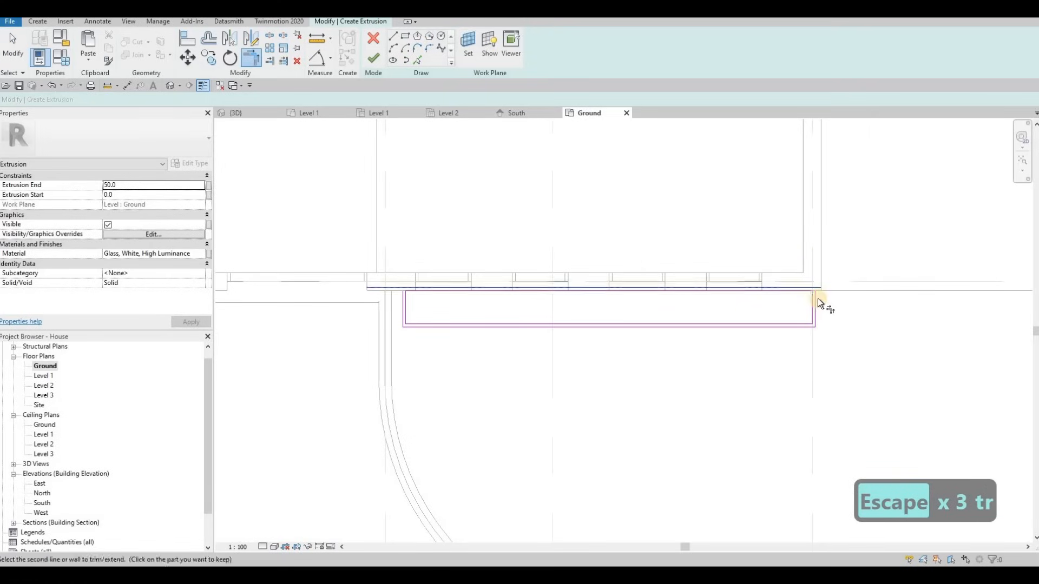
pyautogui.click(440, 285)
pyautogui.click(404, 307)
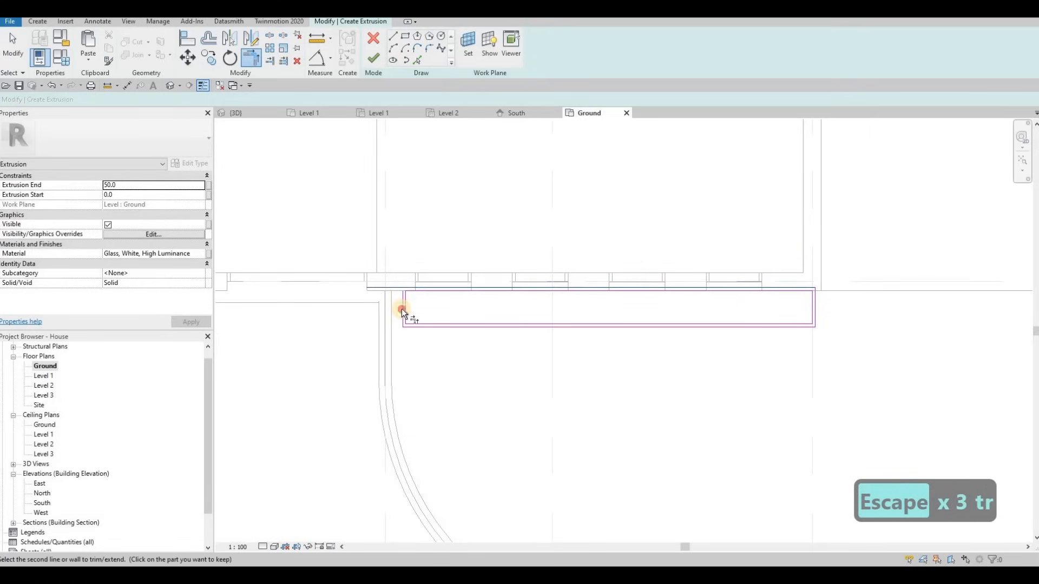
pyautogui.click(193, 253)
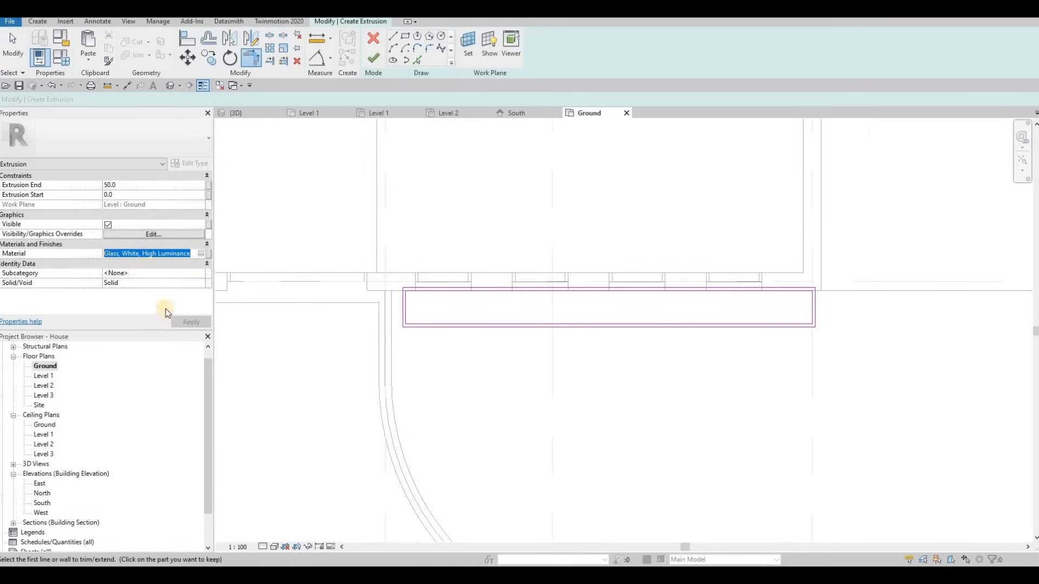
pyautogui.write('Rubble')
# Move the whole double-rectangle sketch so its wall-side outer line lies on the fence wall's outer face.
pyautogui.scroll(2, 411, 296)
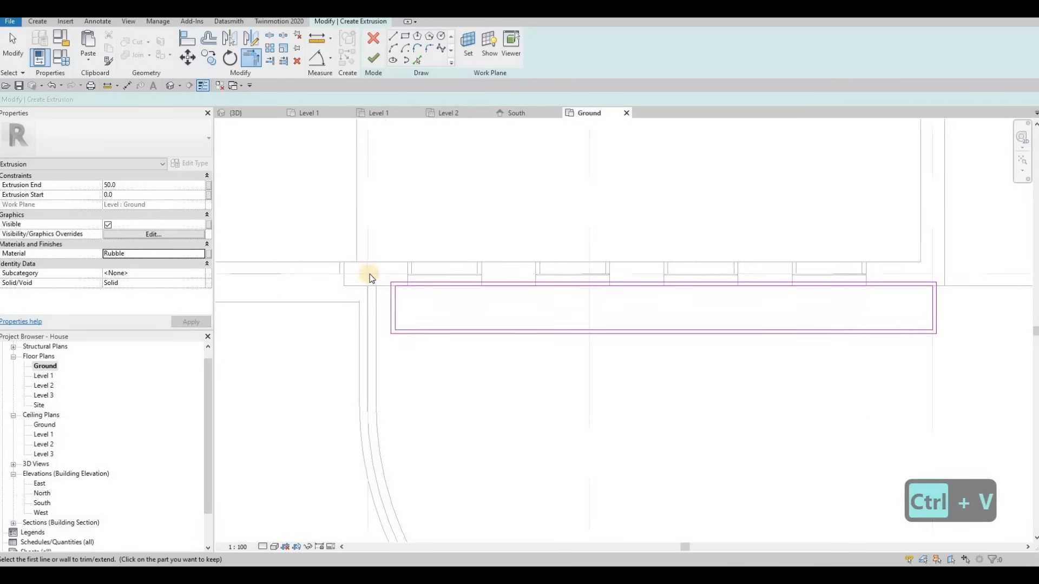
pyautogui.press('Escape')
pyautogui.moveTo(372, 273); pyautogui.dragTo(1010, 386)
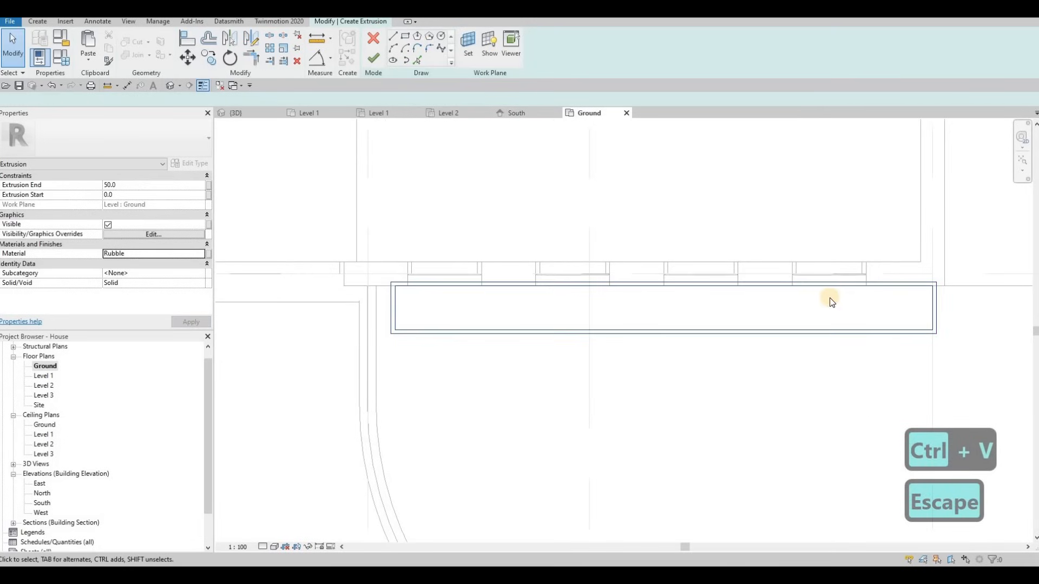
pyautogui.press('m')
pyautogui.press('v')
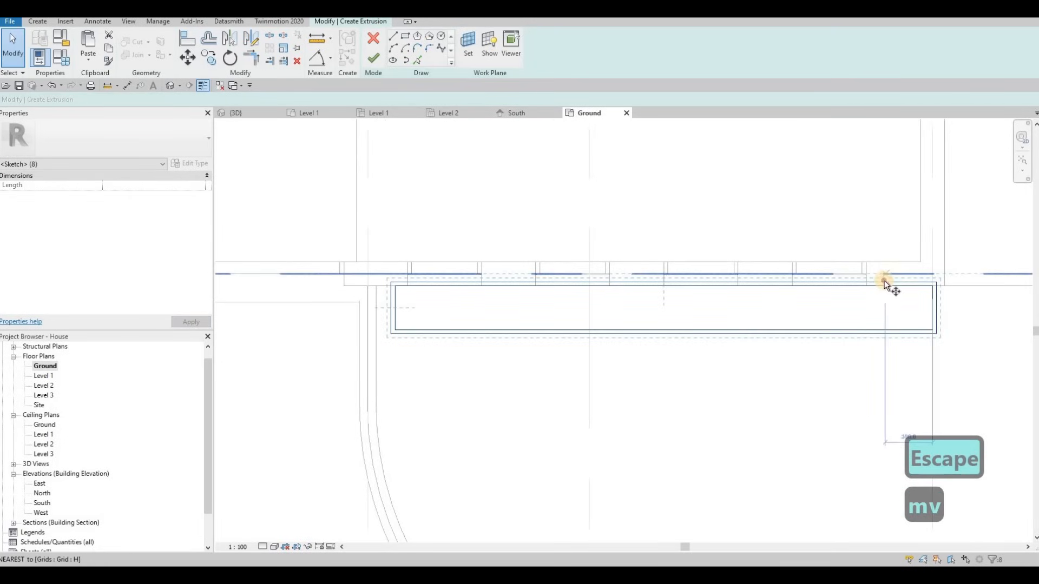
pyautogui.click(885, 281)
pyautogui.click(816, 307)
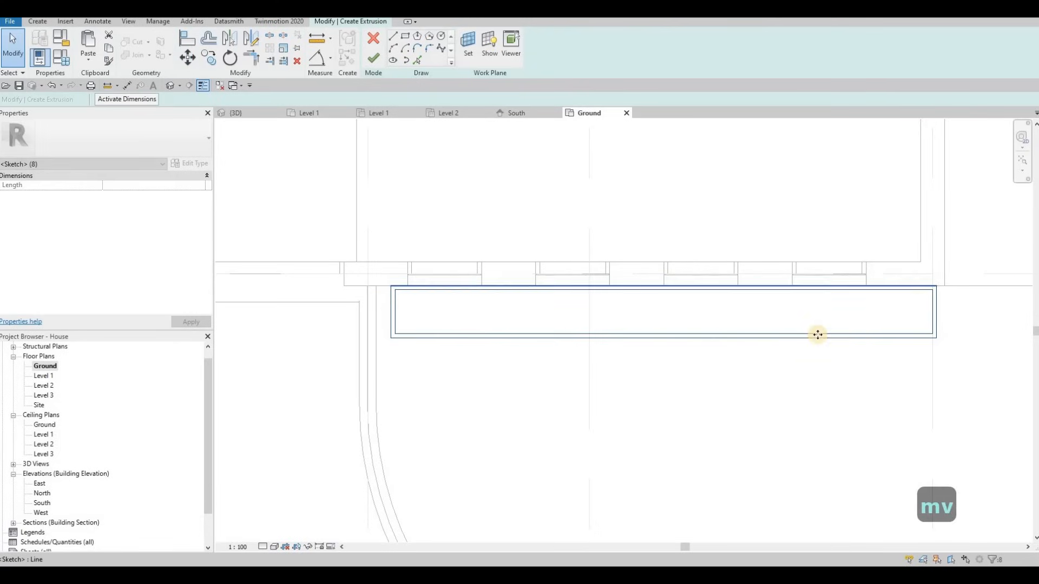
# Stretch both rectangles by moving their short sides farthest from the driveway to the outer face of the boundary side wall.
pyautogui.scroll(-1, 817, 331)
pyautogui.scroll(3, 831, 302)
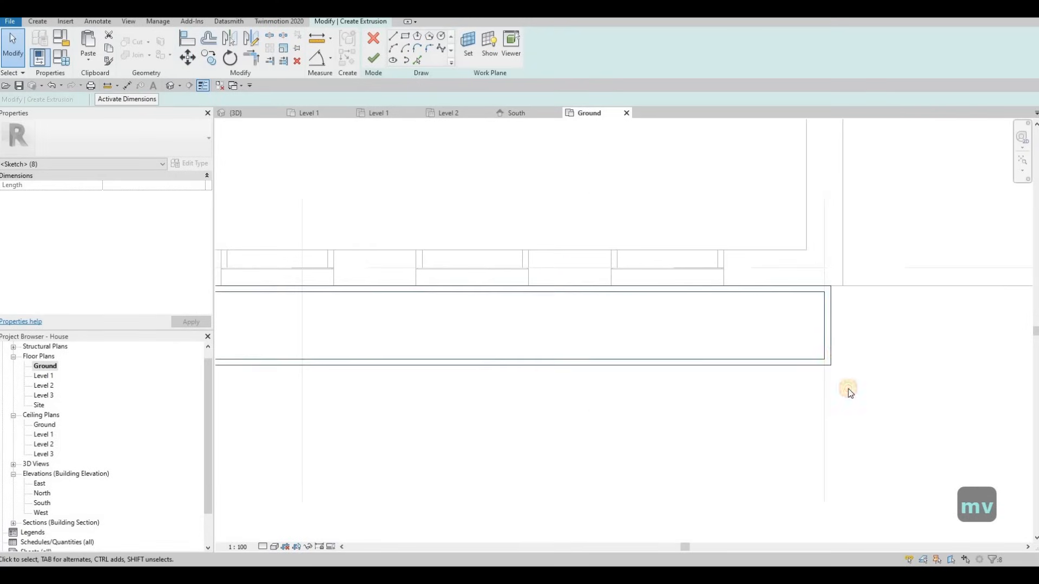
pyautogui.press('Escape')
pyautogui.click(829, 309)
pyautogui.scroll(2, 833, 306)
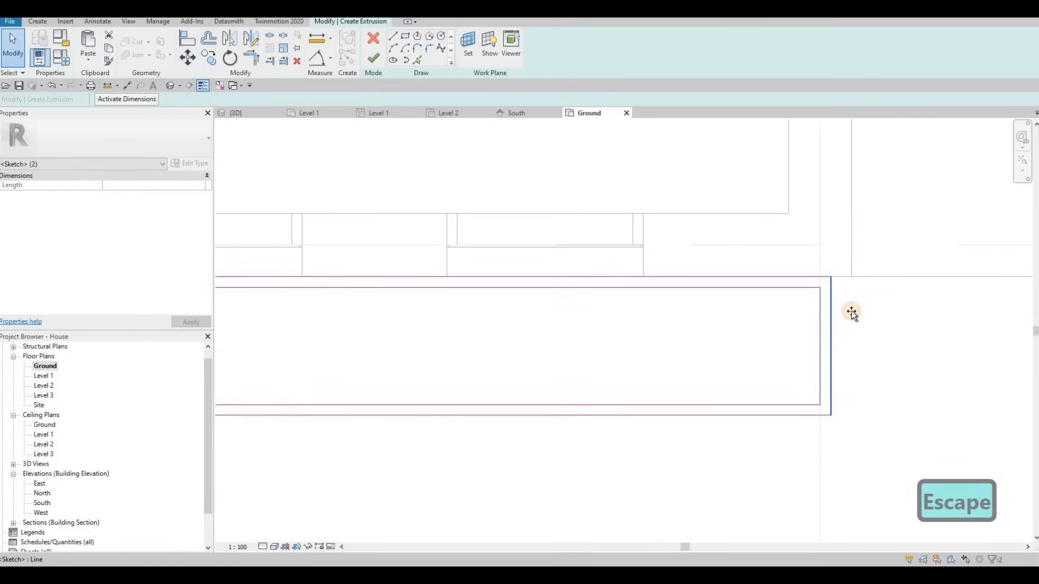
pyautogui.moveTo(852, 312); pyautogui.dragTo(842, 309)
# Stretch the opposite short sides to the curved driveway edge and finish the extrusion sketch.
pyautogui.scroll(-2, 842, 308)
pyautogui.moveTo(626, 339); pyautogui.dragTo(815, 339, button='middle')
pyautogui.moveTo(280, 280); pyautogui.dragTo(551, 281, button='middle')
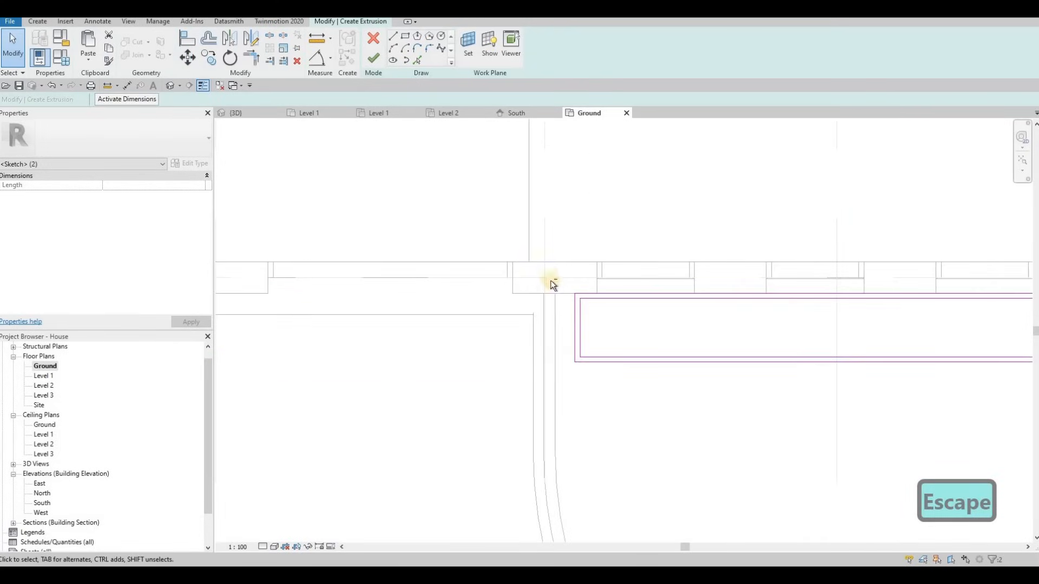
pyautogui.press('Escape')
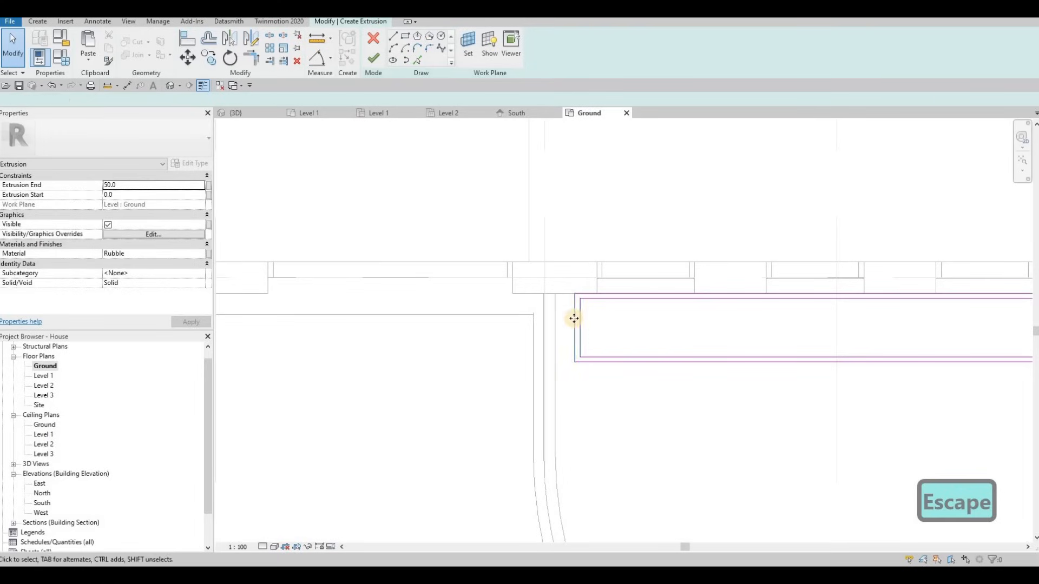
pyautogui.click(574, 318)
pyautogui.moveTo(557, 318); pyautogui.dragTo(555, 318)
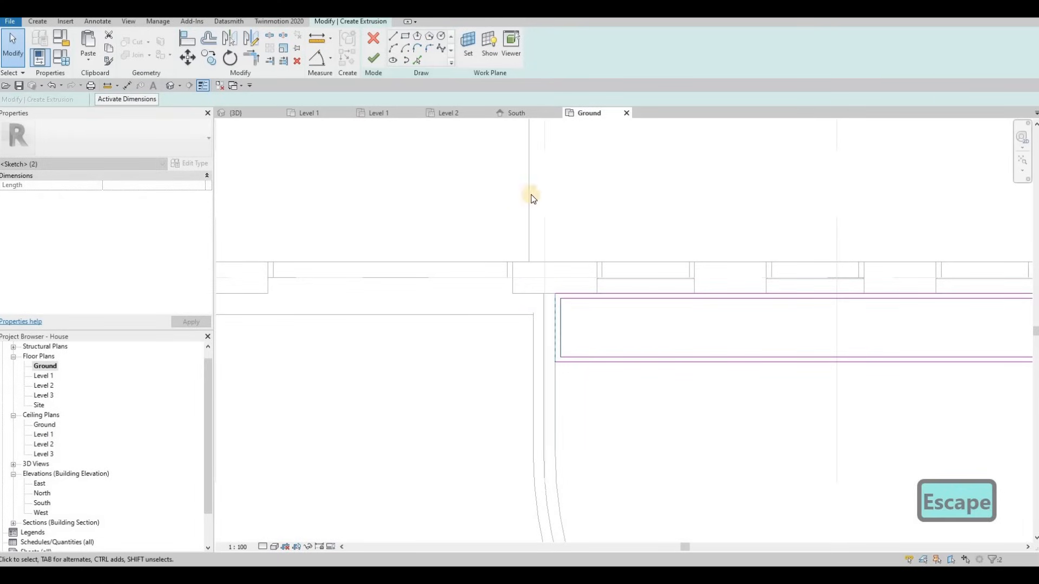
pyautogui.press('Escape')
pyautogui.click(373, 57)
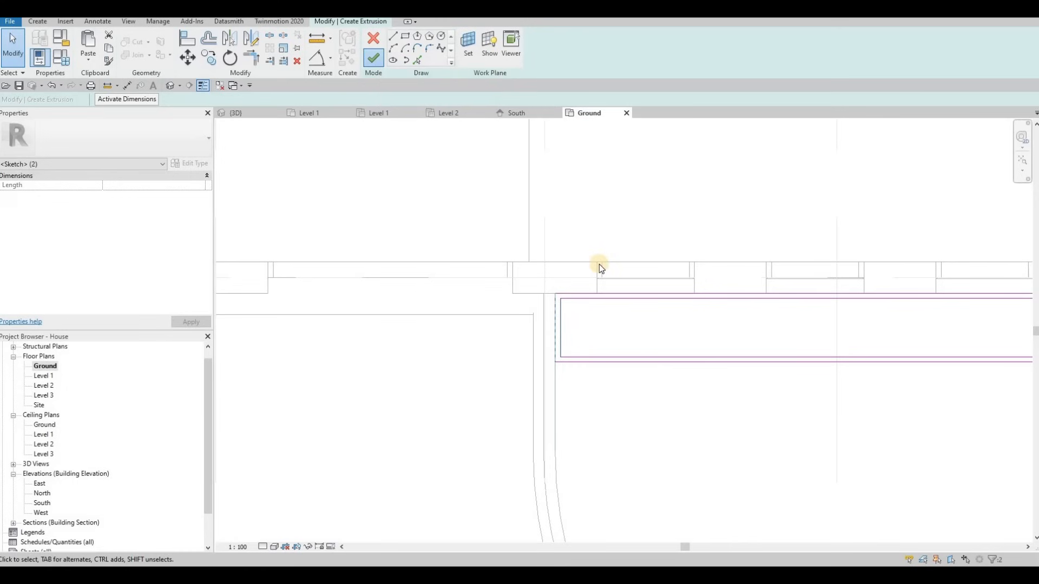
# Reopen the Rubble extrusion's sketch and copy both rectangles to the house's front wall below the window near the stairs.
pyautogui.scroll(-2, 661, 418)
pyautogui.scroll(-3, 660, 418)
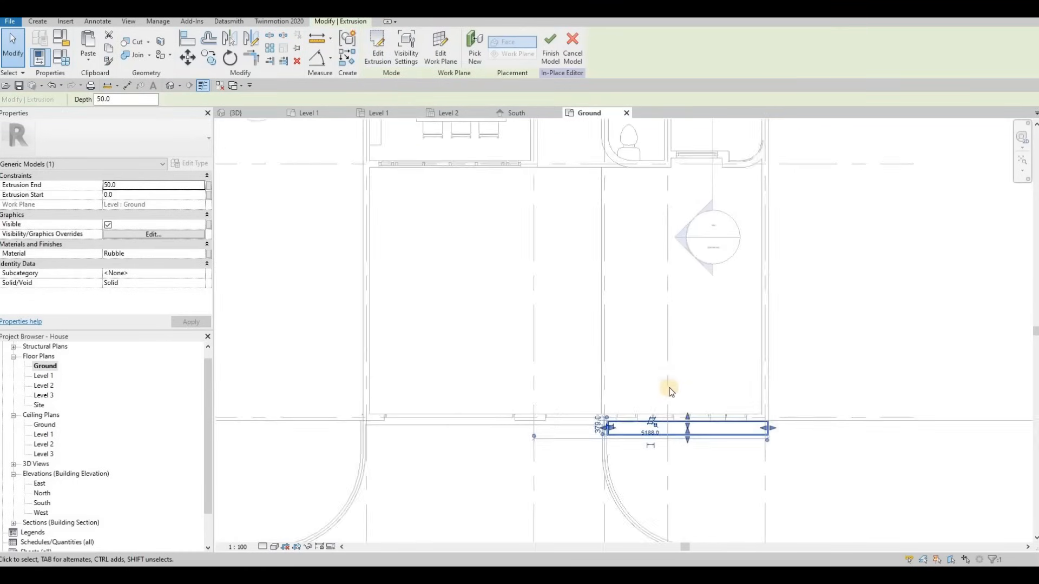
pyautogui.moveTo(657, 418); pyautogui.dragTo(674, 394, button='middle')
pyautogui.scroll(2, 675, 394)
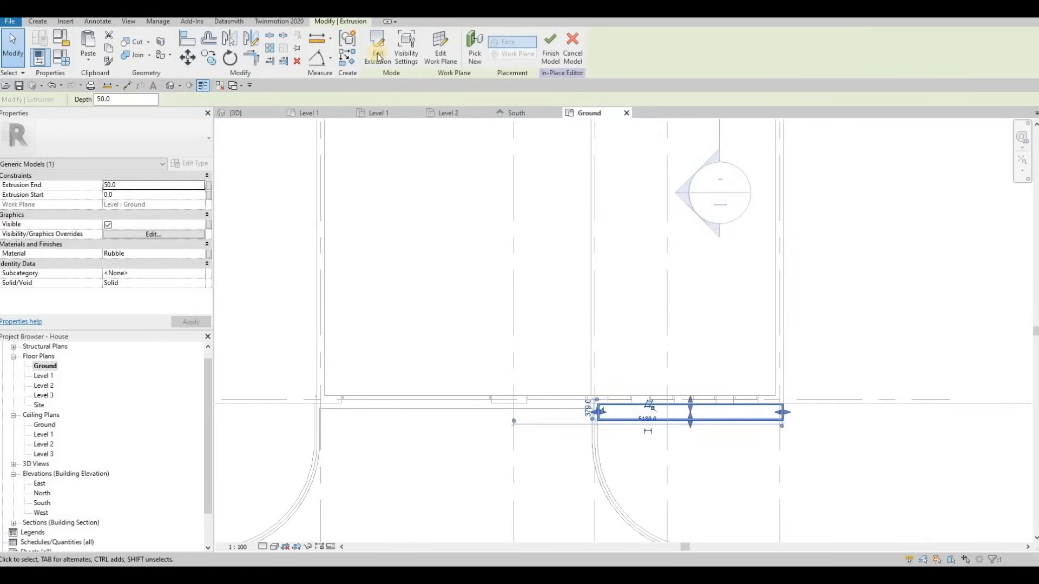
pyautogui.press('Escape')
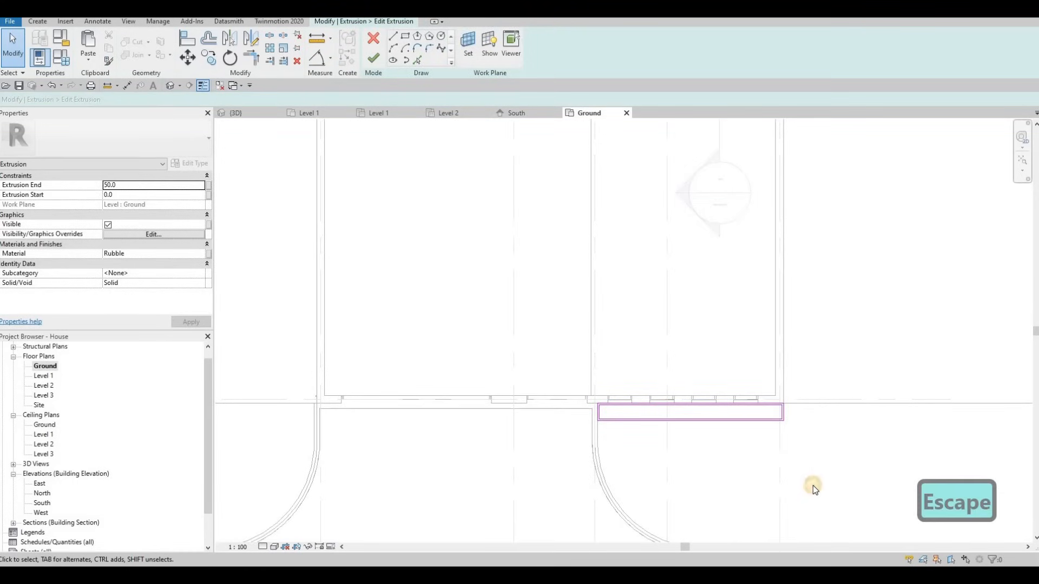
pyautogui.moveTo(569, 377); pyautogui.dragTo(812, 481)
pyautogui.press('c')
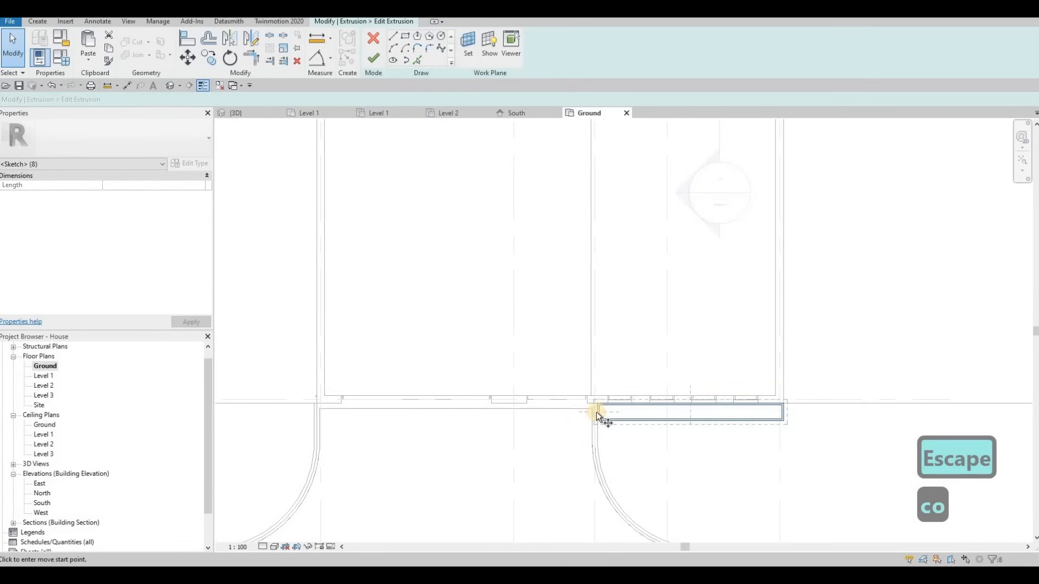
pyautogui.click(597, 415)
pyautogui.scroll(3, 602, 352)
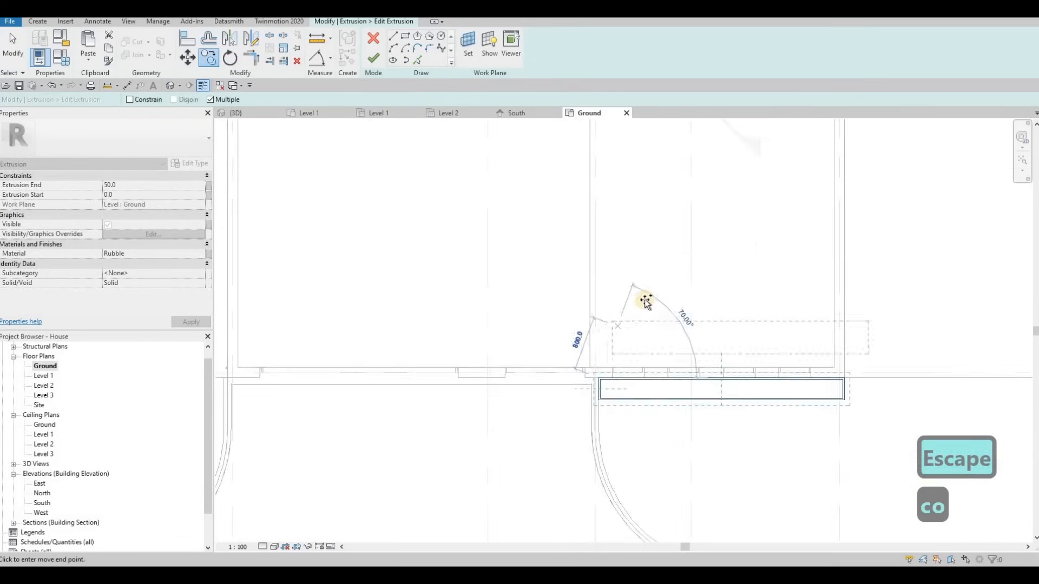
pyautogui.scroll(-3, 646, 302)
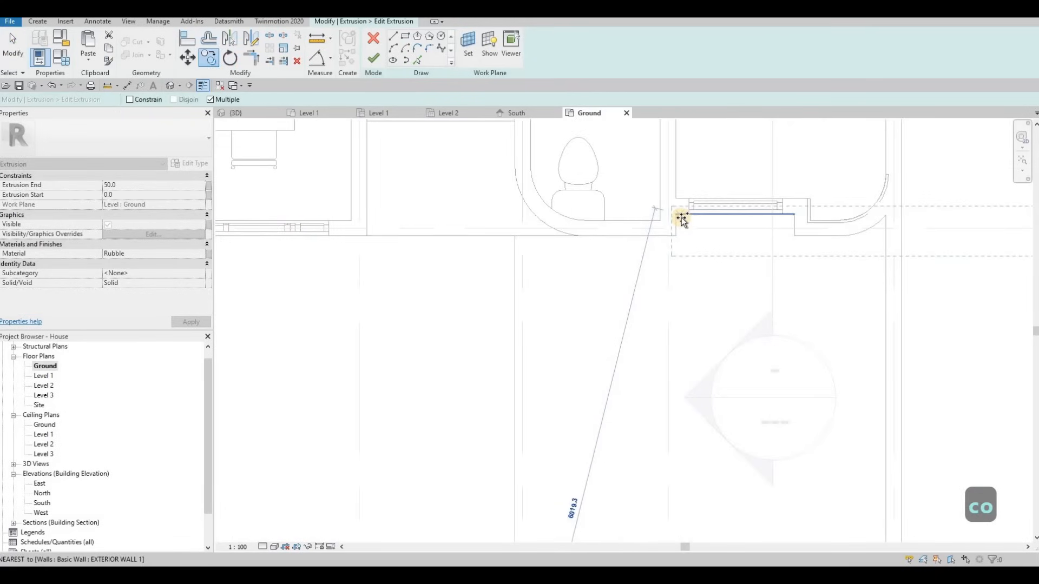
pyautogui.click(679, 216)
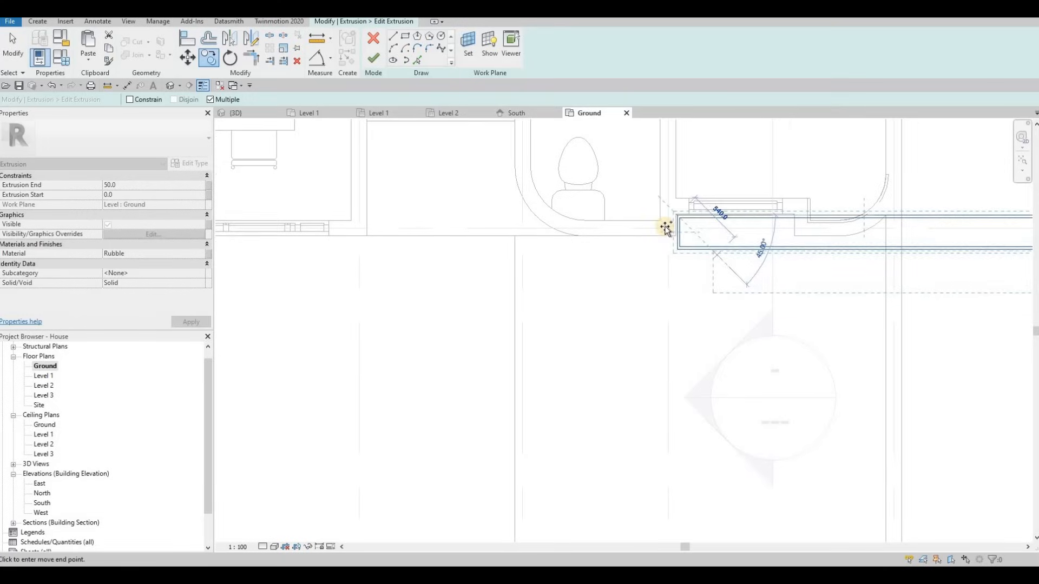
pyautogui.moveTo(666, 229); pyautogui.dragTo(647, 236, button='middle')
pyautogui.scroll(4, 698, 265)
pyautogui.press('Escape')
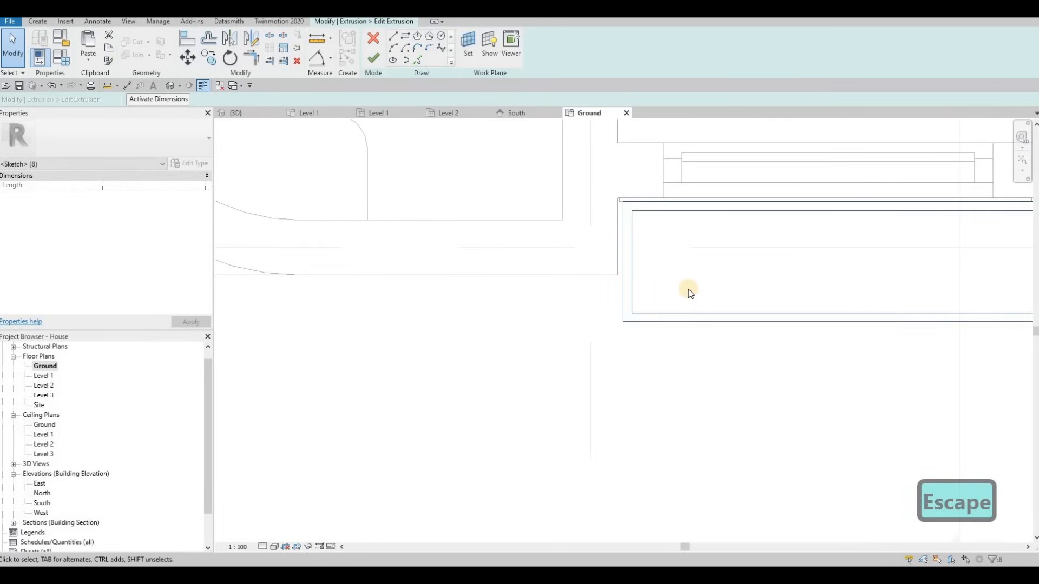
# Move the copied rectangles so their outer corner meets the exterior wall's inner corner beside the window.
pyautogui.press('m')
pyautogui.press('v')
pyautogui.scroll(3, 639, 203)
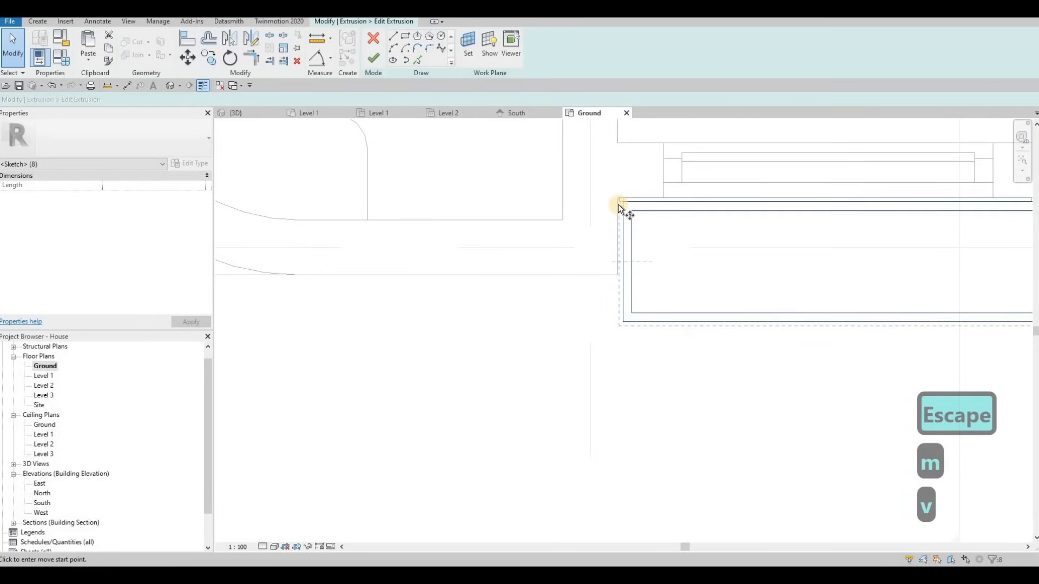
pyautogui.click(606, 199)
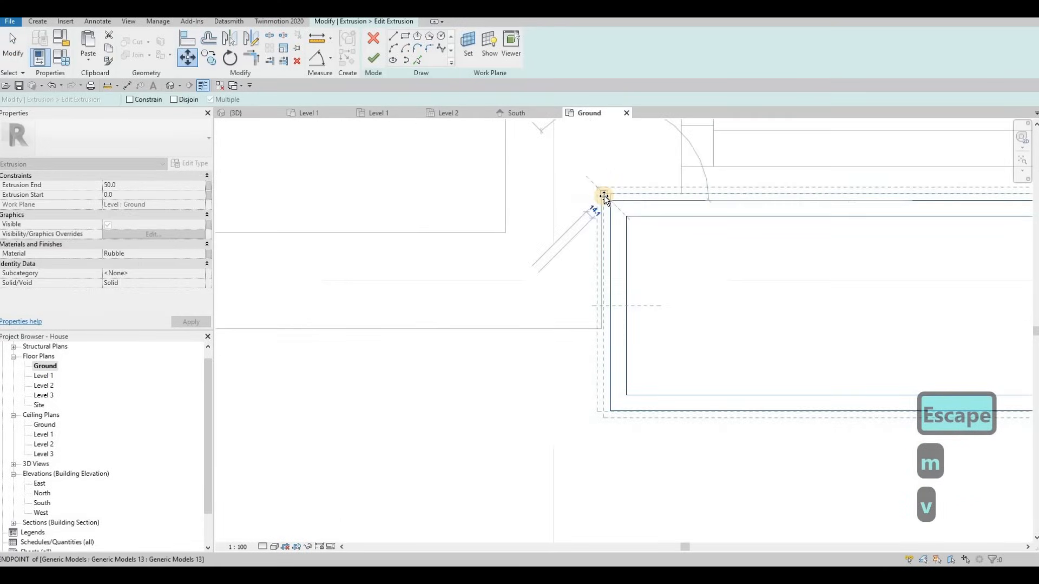
pyautogui.click(606, 197)
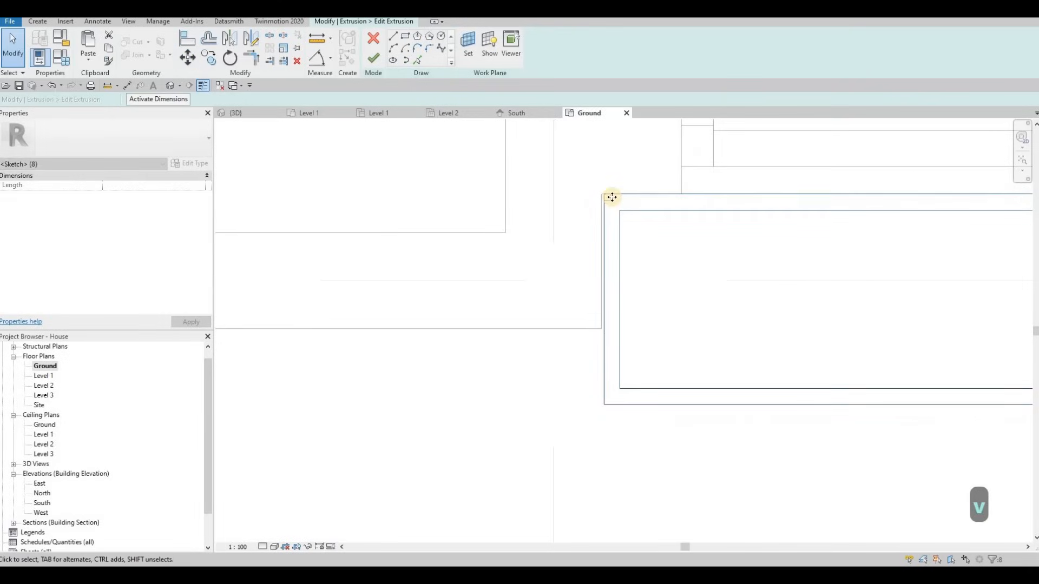
pyautogui.press('m')
pyautogui.press('v')
pyautogui.scroll(3, 638, 209)
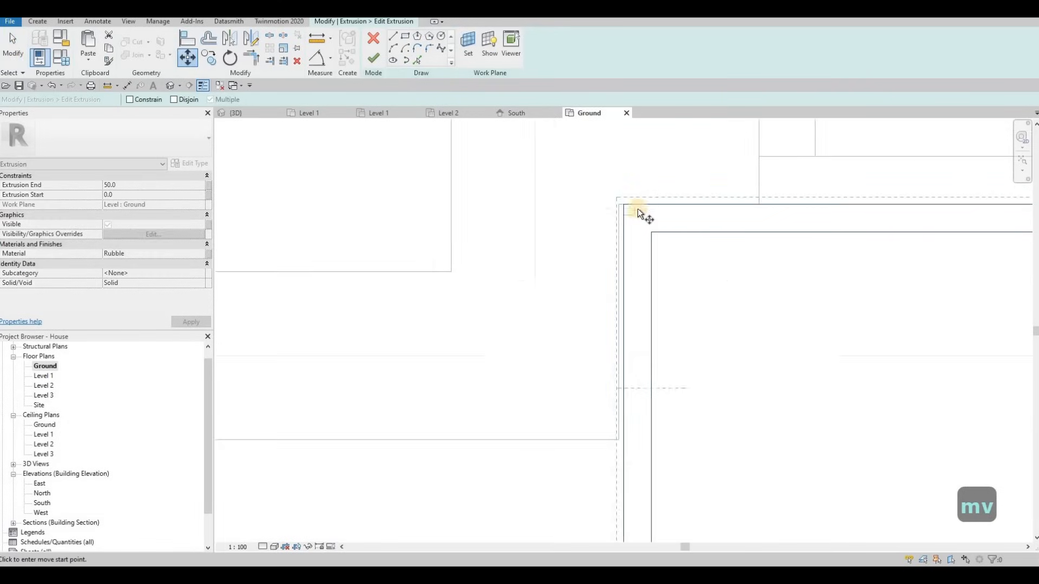
pyautogui.click(621, 207)
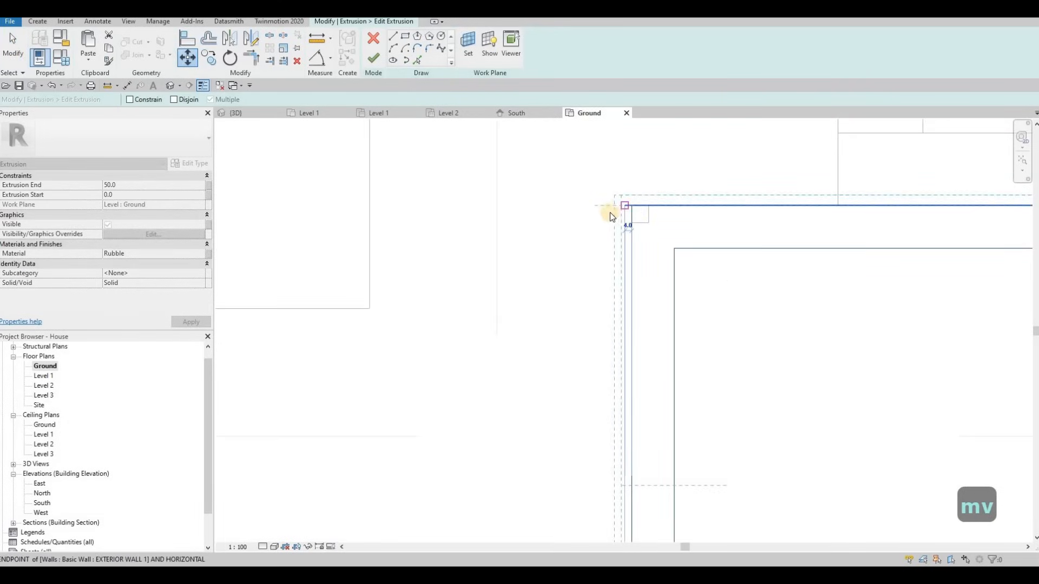
pyautogui.click(610, 212)
pyautogui.scroll(-3, 694, 244)
pyautogui.scroll(-5, 534, 277)
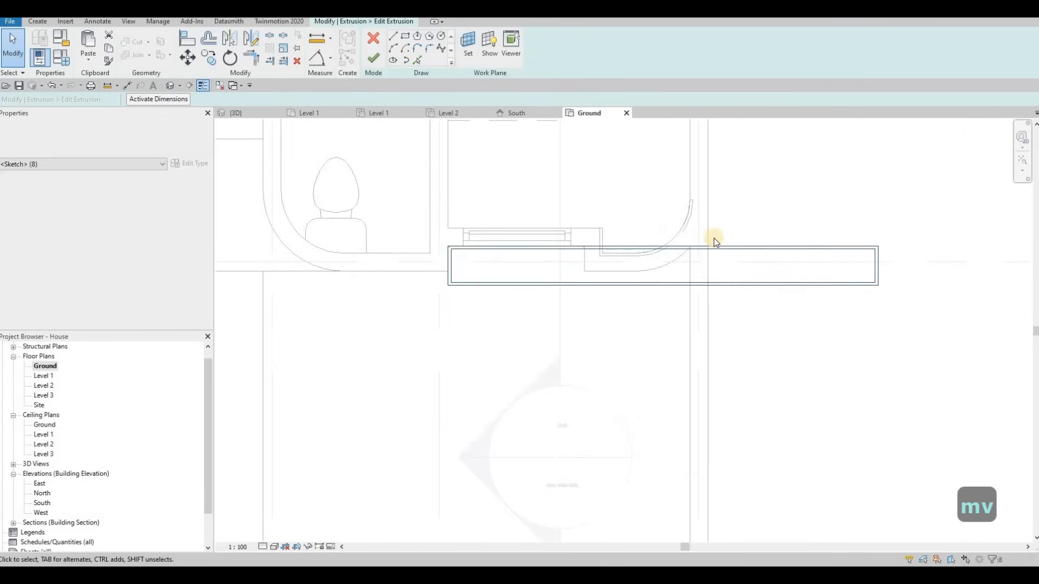
# Shorten the copied rectangles by moving their far short sides back to the wall return edge beside the window.
pyautogui.press('Escape')
pyautogui.click(731, 259)
pyautogui.scroll(3, 730, 259)
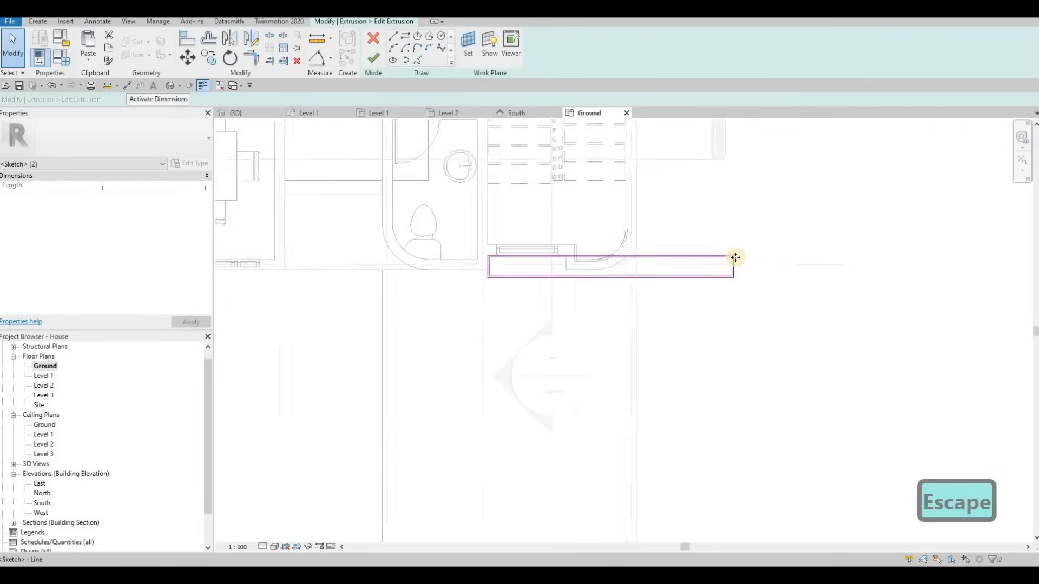
pyautogui.moveTo(474, 252)
pyautogui.mouseDown()
pyautogui.moveTo(393, 262)
pyautogui.moveTo(439, 261)
pyautogui.mouseUp()
pyautogui.scroll(4, 486, 271)
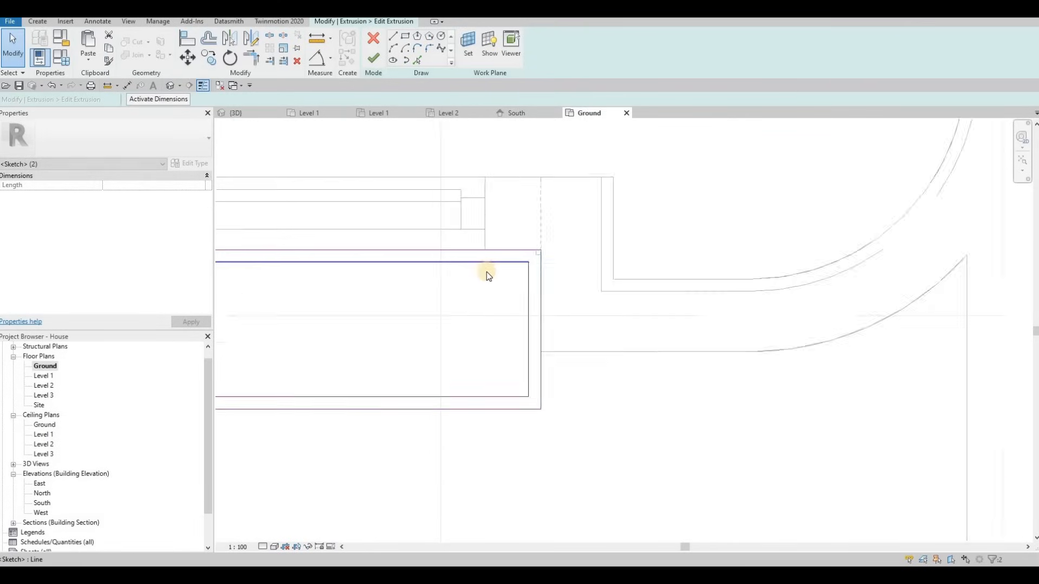
# Copy the fence-side rectangles to the dining room's front wall, starting at its corner with the boundary wall.
pyautogui.scroll(-3, 545, 292)
pyautogui.scroll(-6, 621, 287)
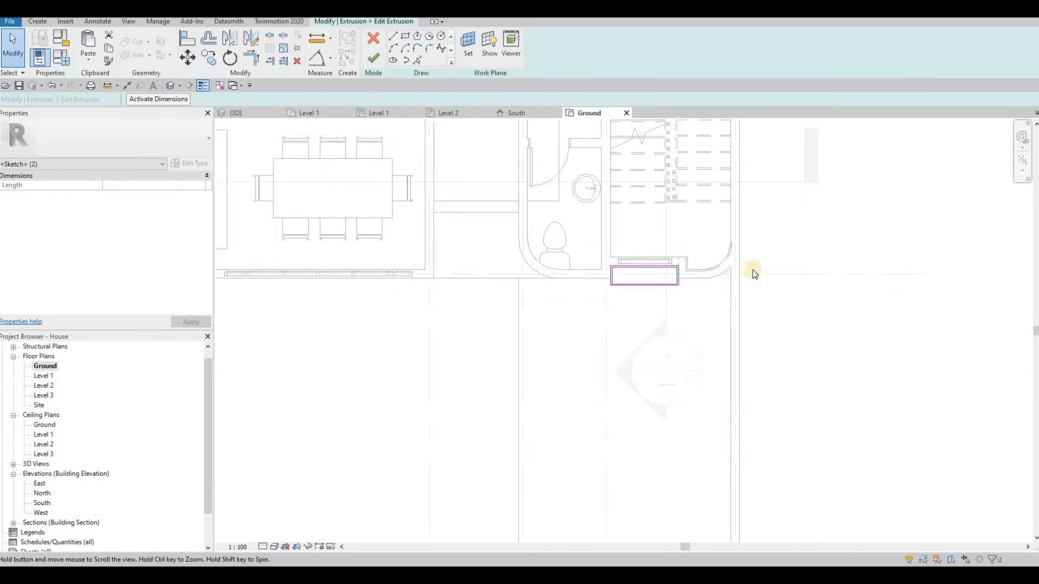
pyautogui.scroll(3, 707, 288)
pyautogui.scroll(-5, 683, 334)
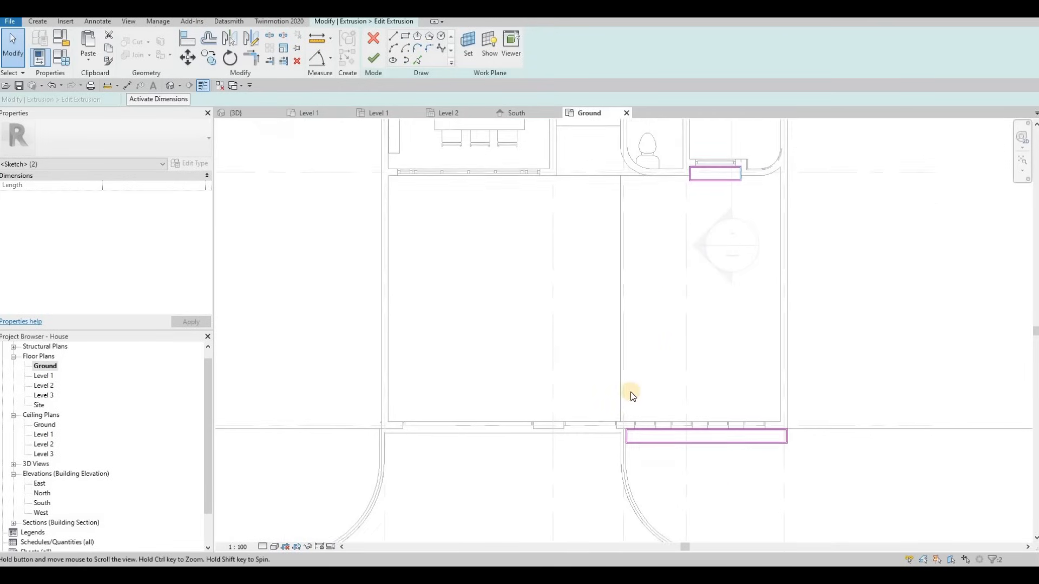
pyautogui.press('Escape')
pyautogui.moveTo(813, 479); pyautogui.dragTo(608, 391)
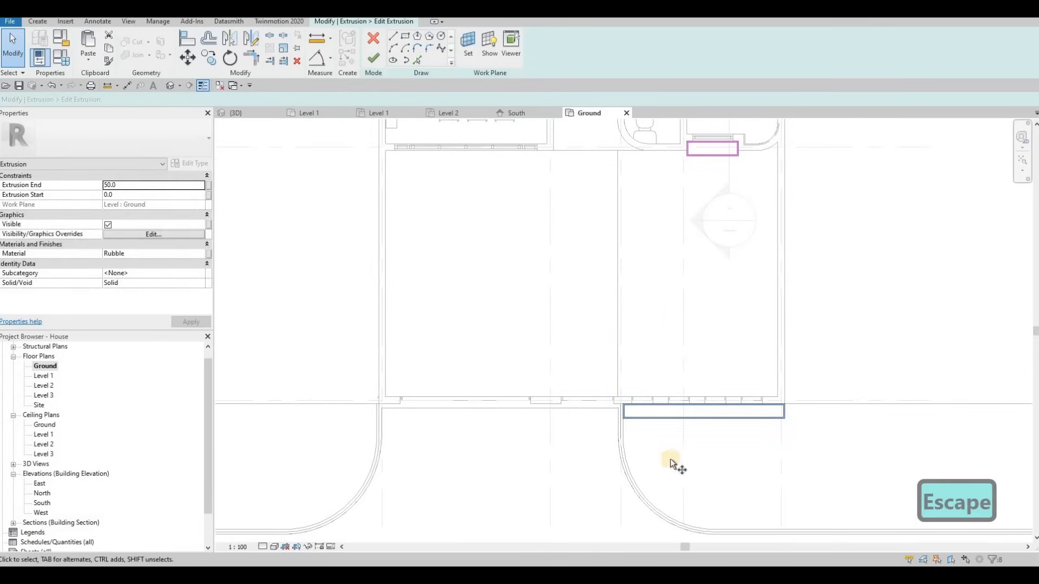
pyautogui.press('c')
pyautogui.press('o')
pyautogui.scroll(4, 623, 413)
pyautogui.click(625, 377)
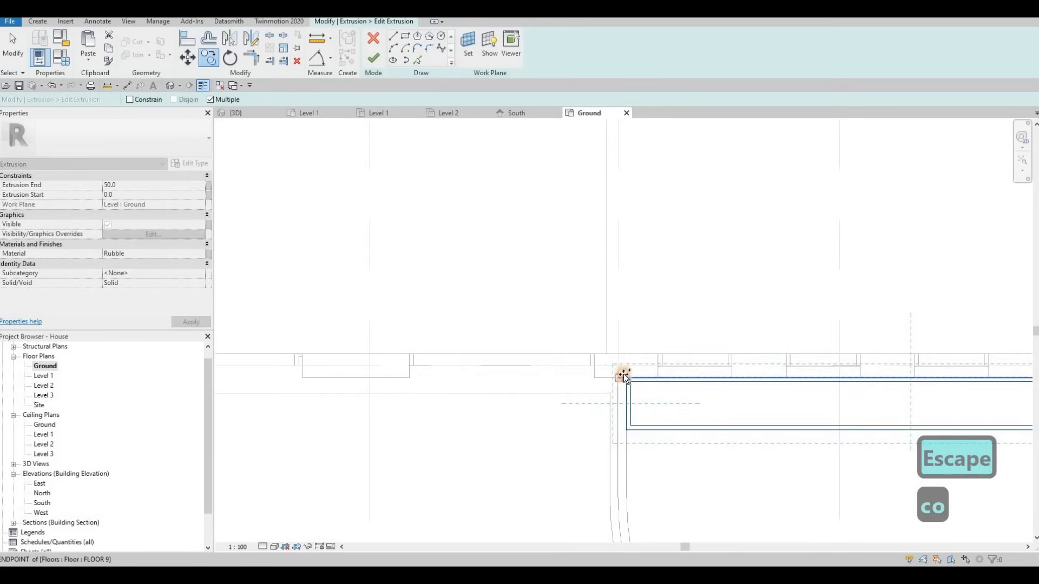
pyautogui.scroll(-2, 613, 355)
pyautogui.scroll(-2, 552, 325)
pyautogui.moveTo(587, 241); pyautogui.dragTo(774, 369, button='middle')
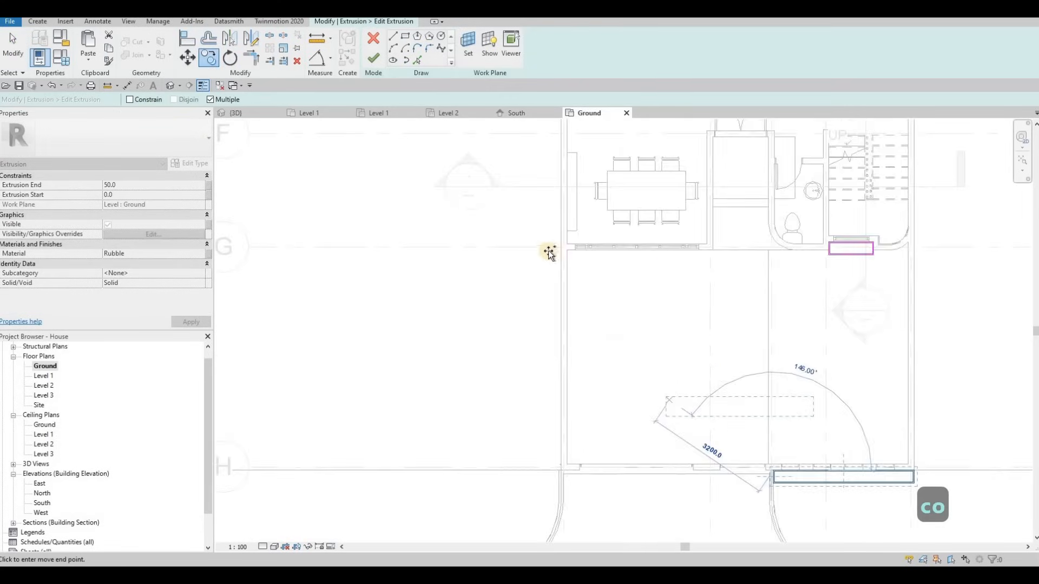
pyautogui.scroll(4, 549, 251)
pyautogui.click(517, 254)
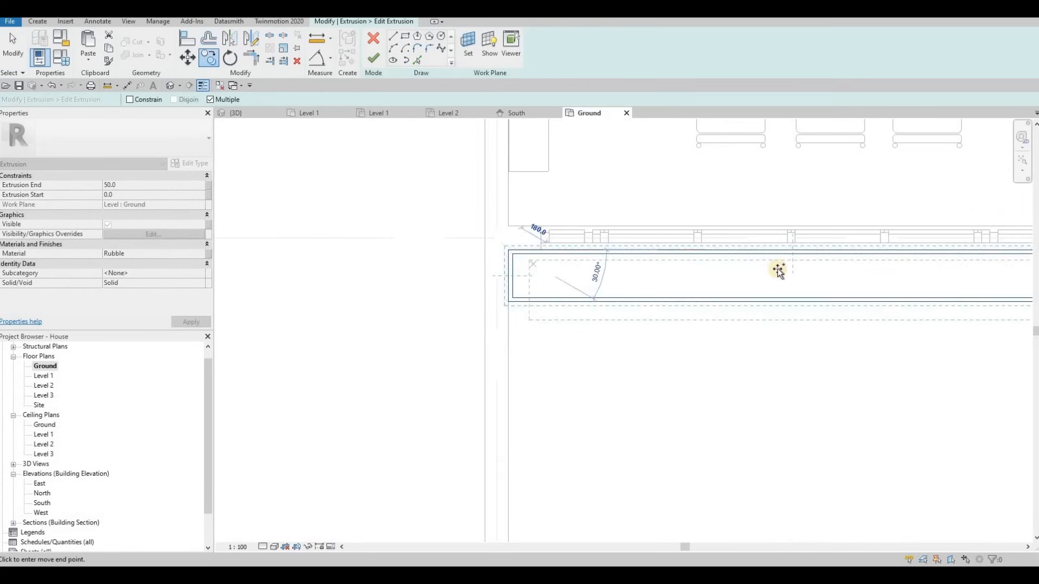
pyautogui.scroll(-3, 782, 275)
pyautogui.scroll(3, 774, 268)
pyautogui.press('Escape')
pyautogui.press('Escape')
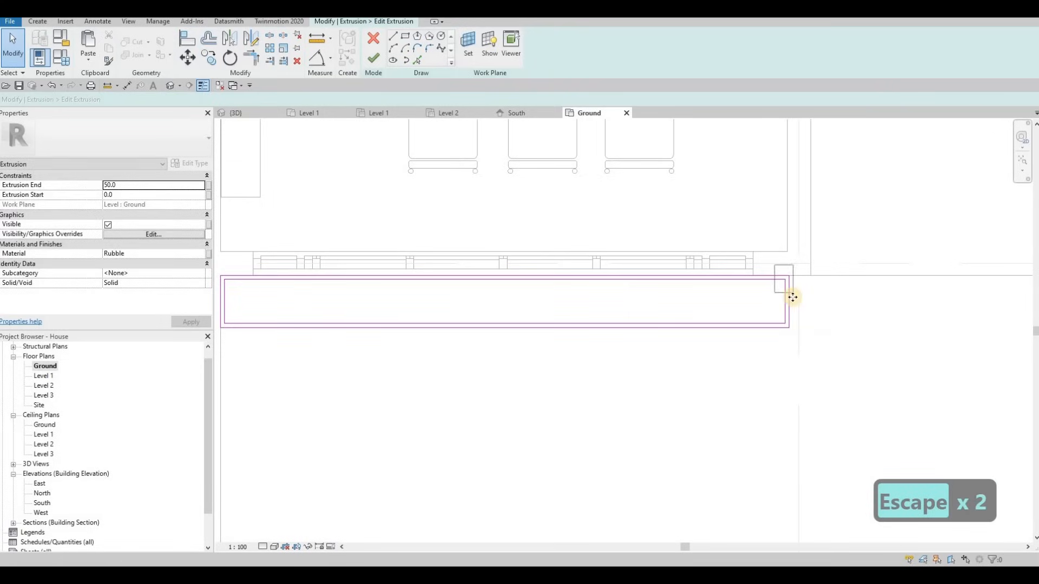
# Stretch the dining-side rectangles' inner end to the adjacent wall's outer face, finish the sketch and open the 3D view.
pyautogui.click(789, 295)
pyautogui.moveTo(817, 299); pyautogui.dragTo(811, 298)
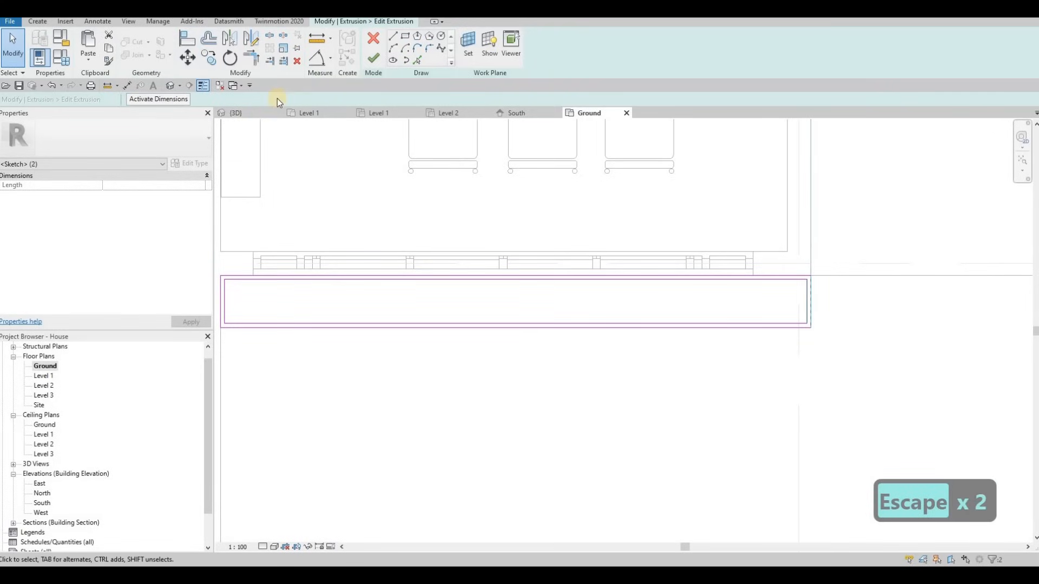
pyautogui.click(373, 58)
pyautogui.click(236, 113)
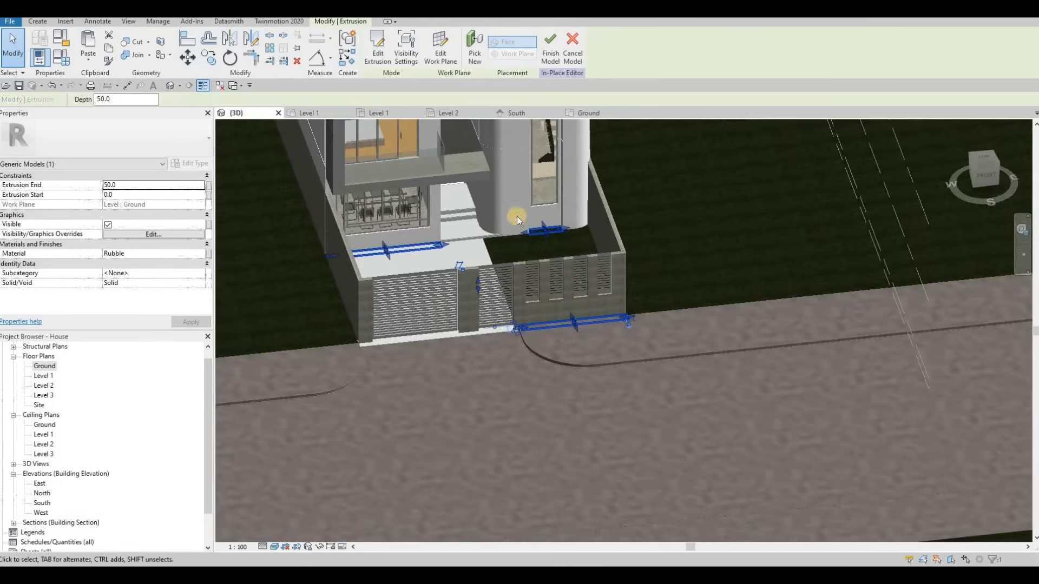
# Raise the planter border extrusion's top to an Extrusion End of 440.
pyautogui.scroll(8, 518, 216)
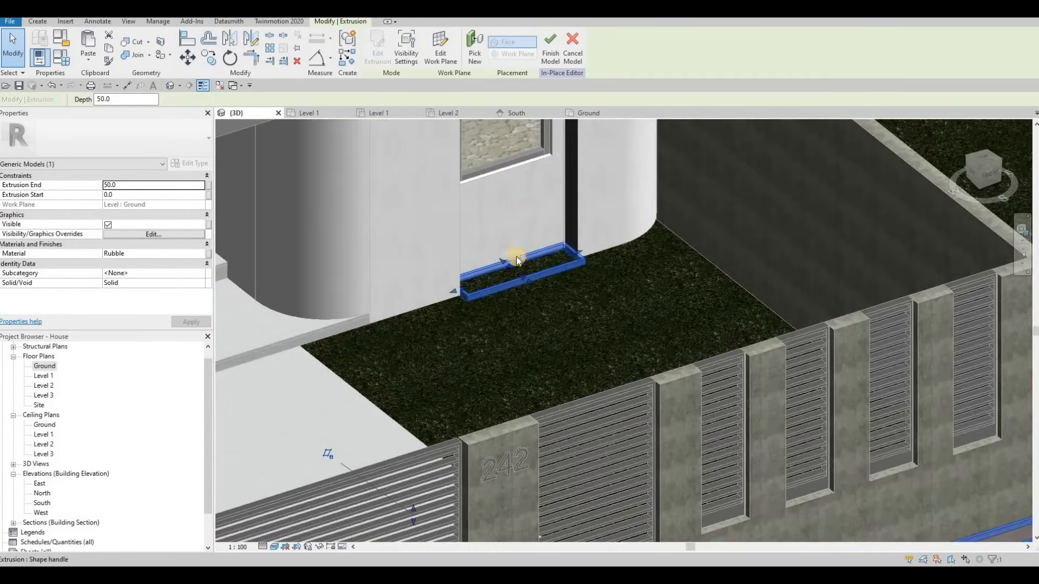
pyautogui.scroll(-6, 481, 364)
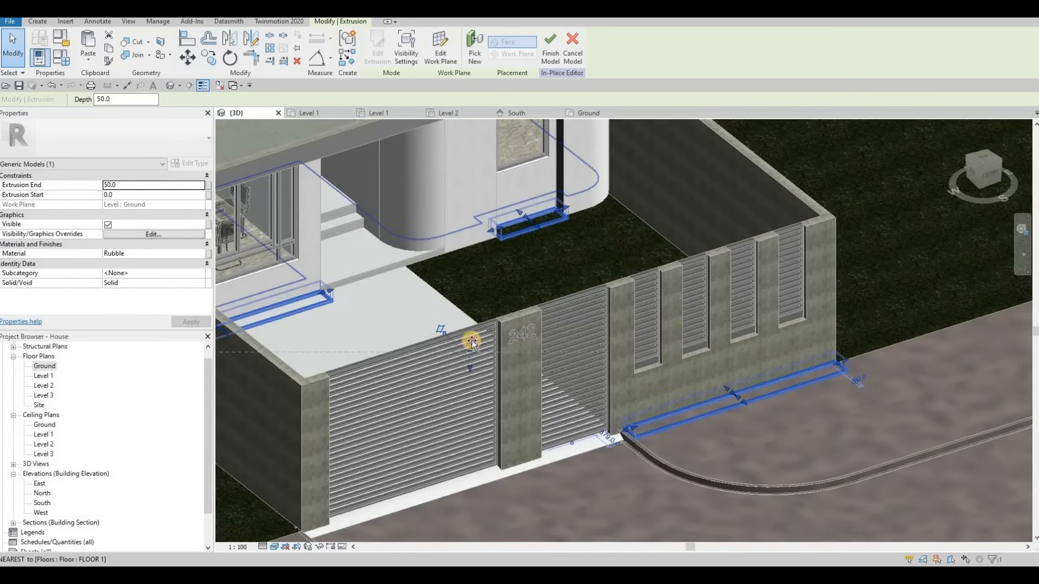
pyautogui.moveTo(472, 342); pyautogui.dragTo(511, 342)
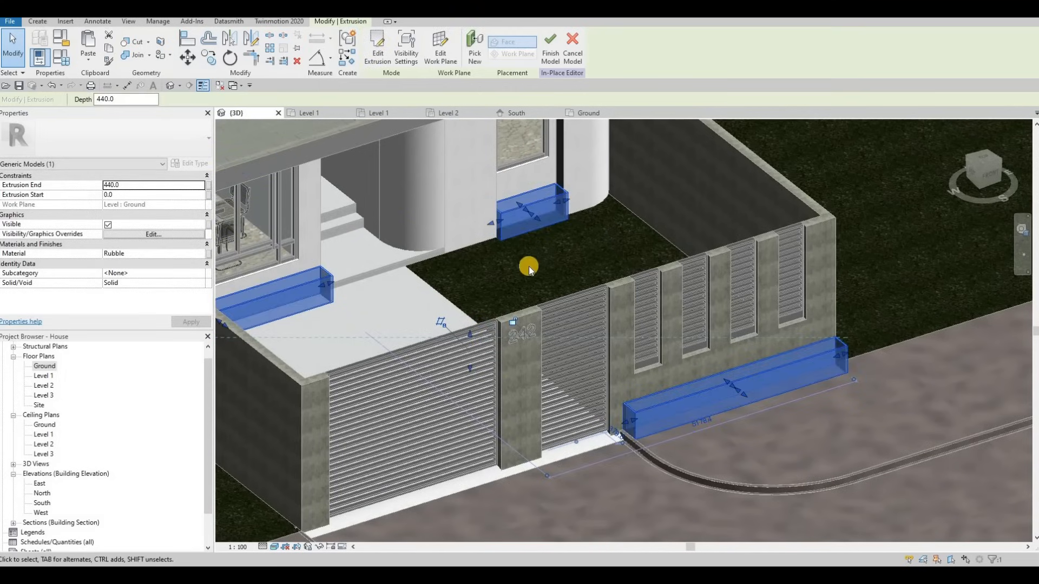
# Copy the material name Grass from the rear garden extrusion's properties.
pyautogui.keyDown('shift'); pyautogui.moveTo(781, 350); pyautogui.dragTo(425, 325, button='middle'); pyautogui.keyUp('shift')
pyautogui.keyDown('shift'); pyautogui.moveTo(499, 297); pyautogui.dragTo(609, 387, button='middle'); pyautogui.keyUp('shift')
pyautogui.scroll(4, 608, 387)
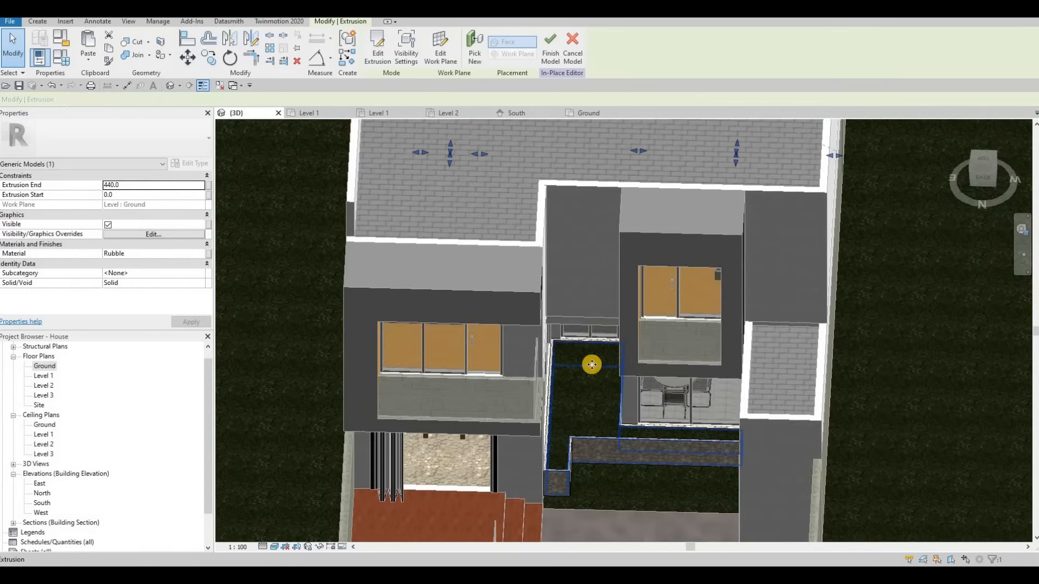
pyautogui.click(592, 365)
pyautogui.click(153, 254)
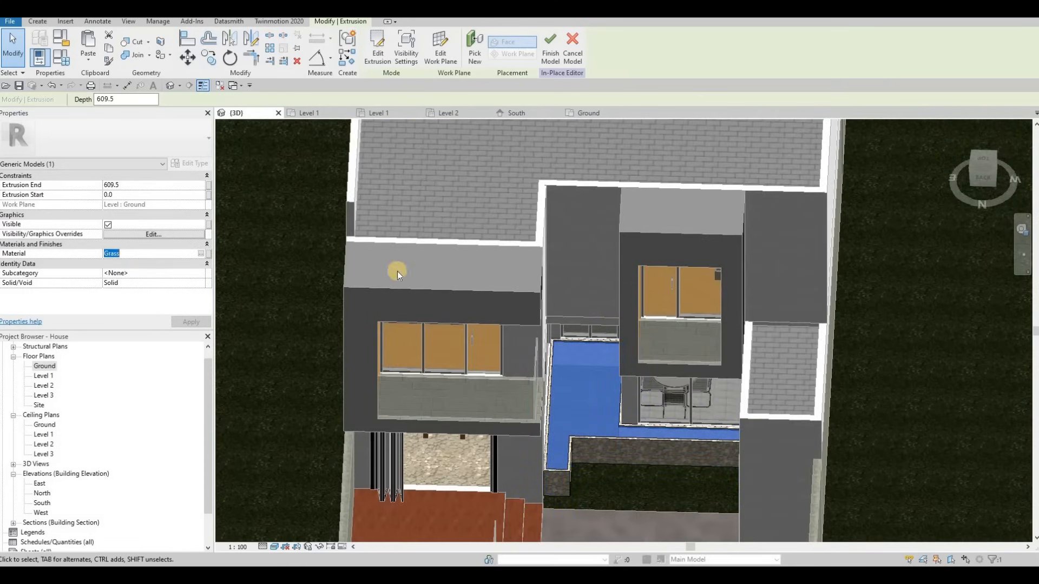
pyautogui.hotkey('ctrl', 'c')
pyautogui.press('Escape')
# In the Ground floor plan, start a new extrusion and sketch a rectangle along the dining-side planter's inner edges.
pyautogui.scroll(-3, 422, 344)
pyautogui.keyDown('shift'); pyautogui.moveTo(422, 344); pyautogui.dragTo(222, 203, button='middle'); pyautogui.keyUp('shift')
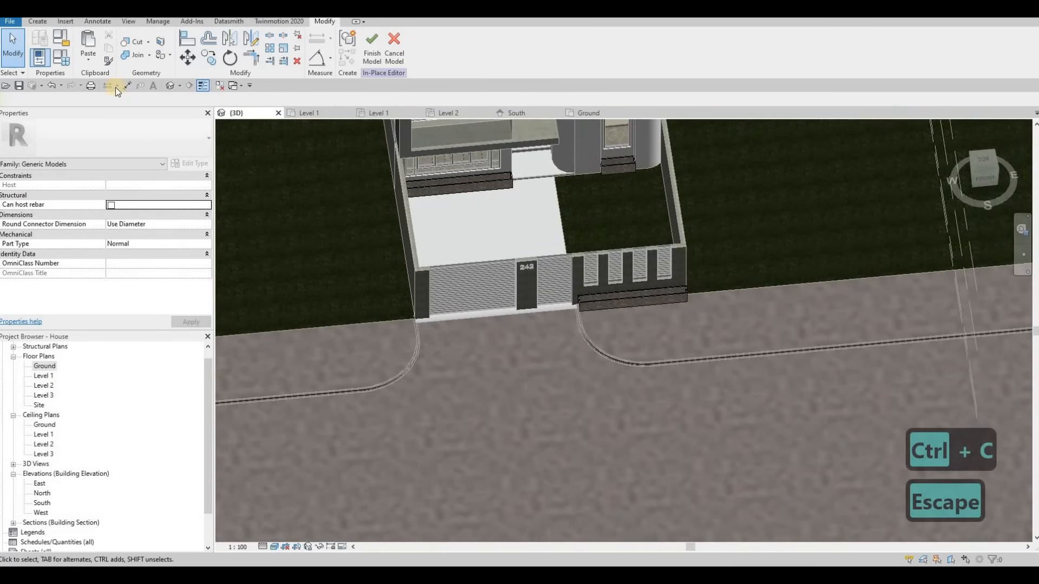
pyautogui.doubleClick(46, 366)
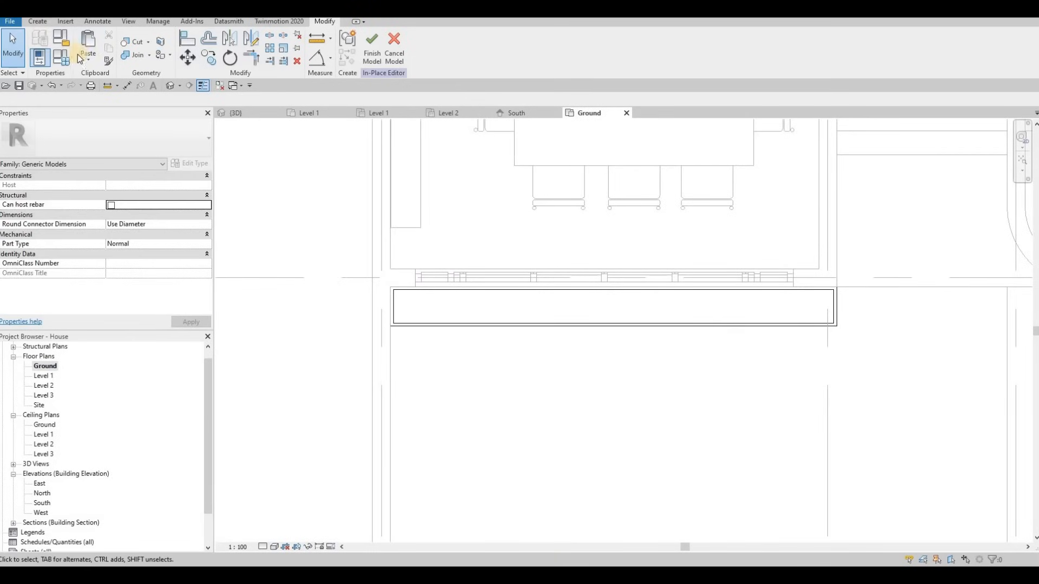
pyautogui.click(38, 21)
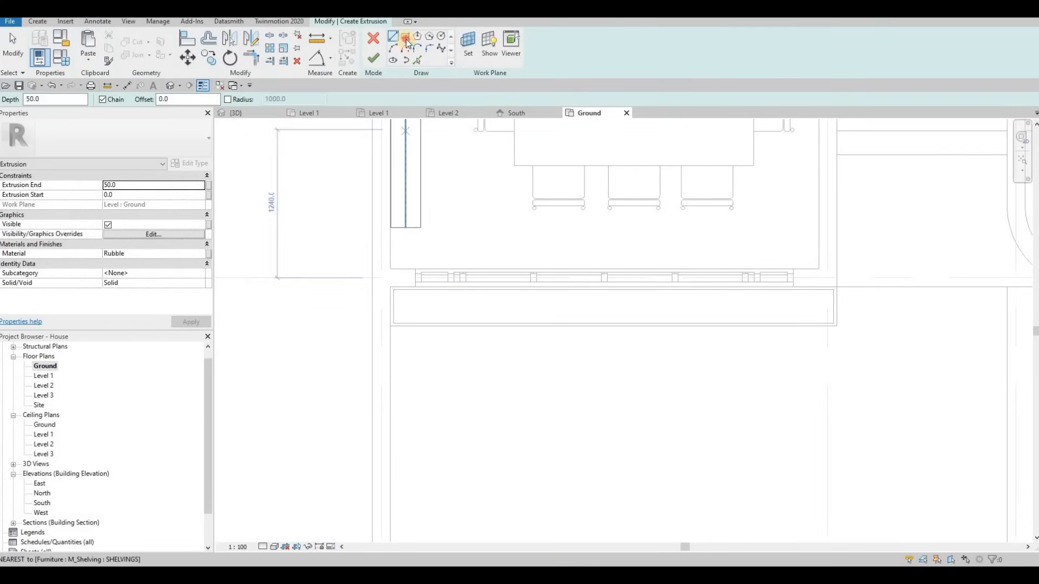
pyautogui.click(393, 291)
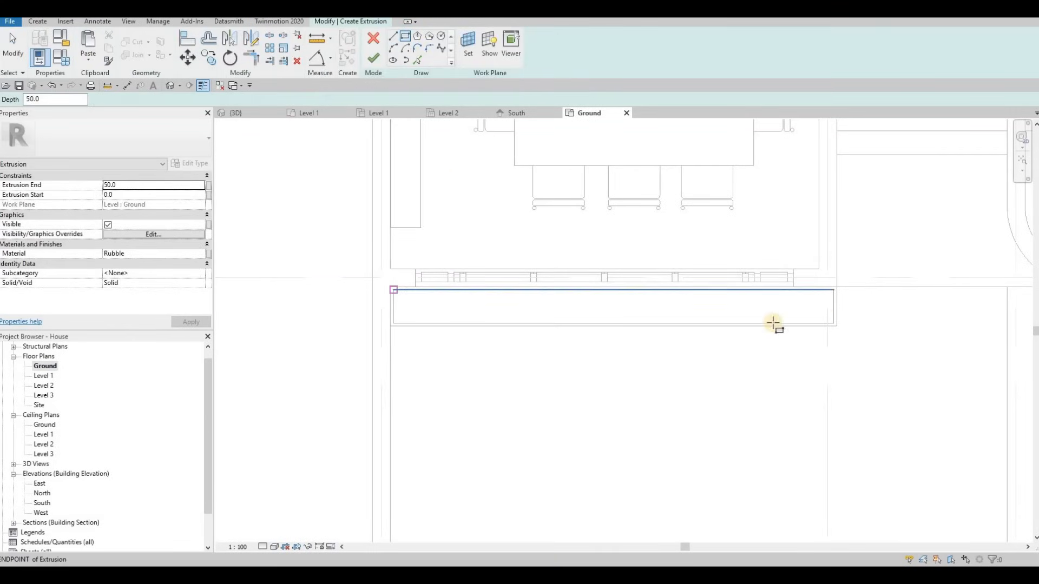
pyautogui.click(834, 324)
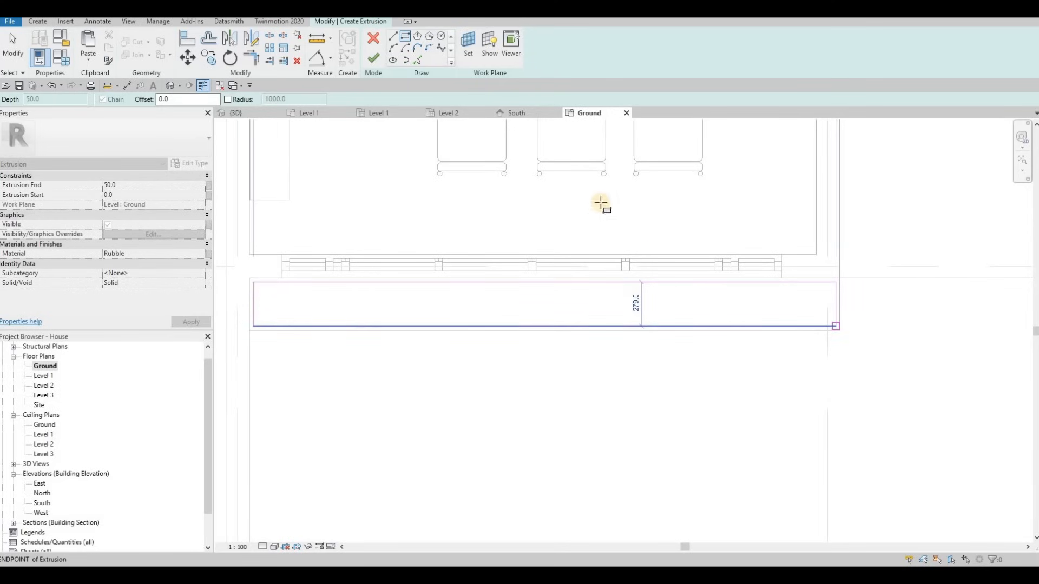
# Sketch a second rectangle filling the inside of the small planter below the front window.
pyautogui.scroll(1, 643, 357)
pyautogui.scroll(-5, 643, 357)
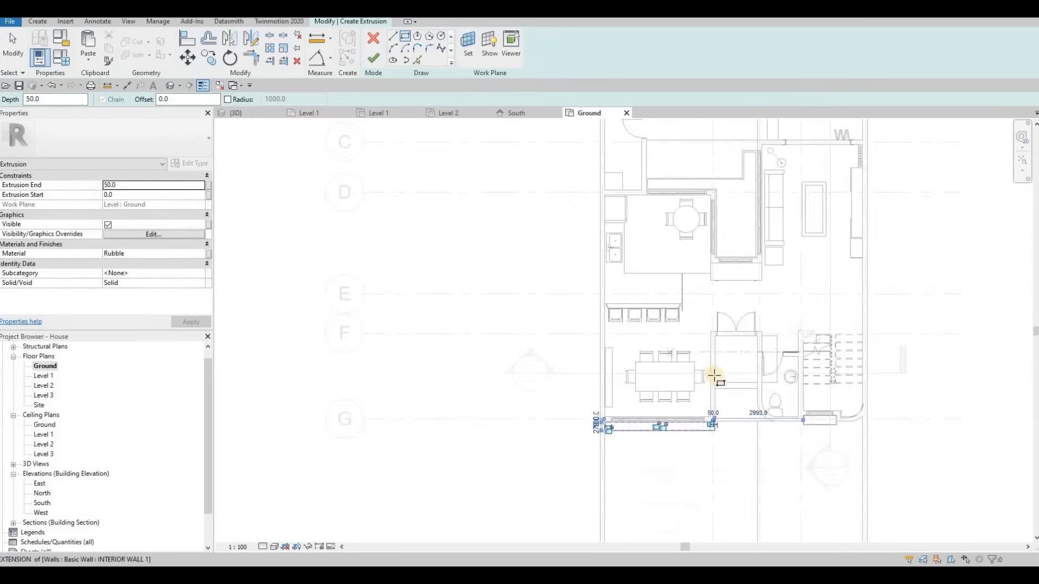
pyautogui.scroll(5, 744, 358)
pyautogui.click(721, 342)
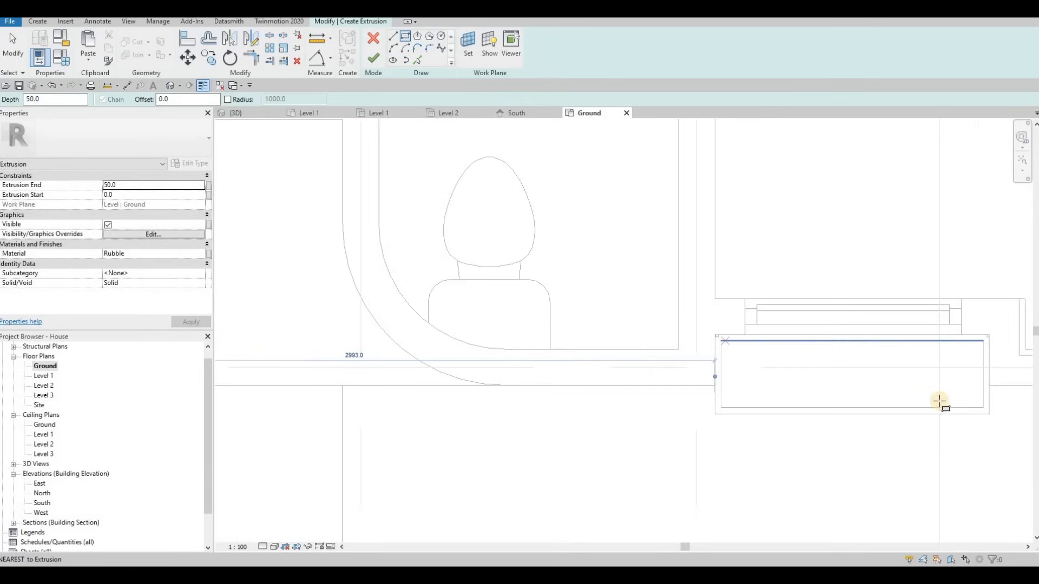
pyautogui.click(985, 407)
# Sketch a third rectangle between opposite inner corners of the long planter along the front fence wall.
pyautogui.scroll(-4, 708, 401)
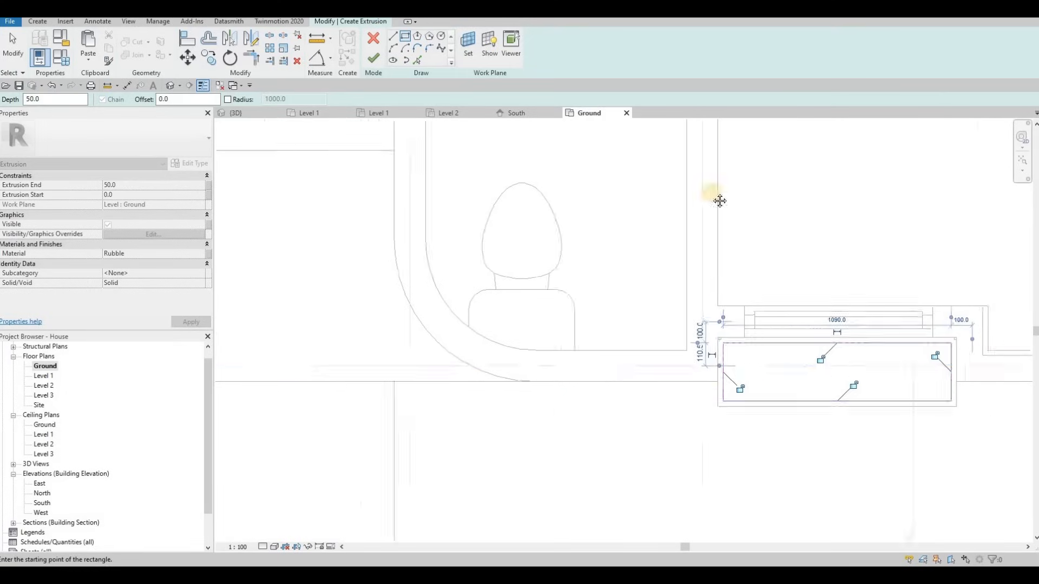
pyautogui.scroll(6, 651, 370)
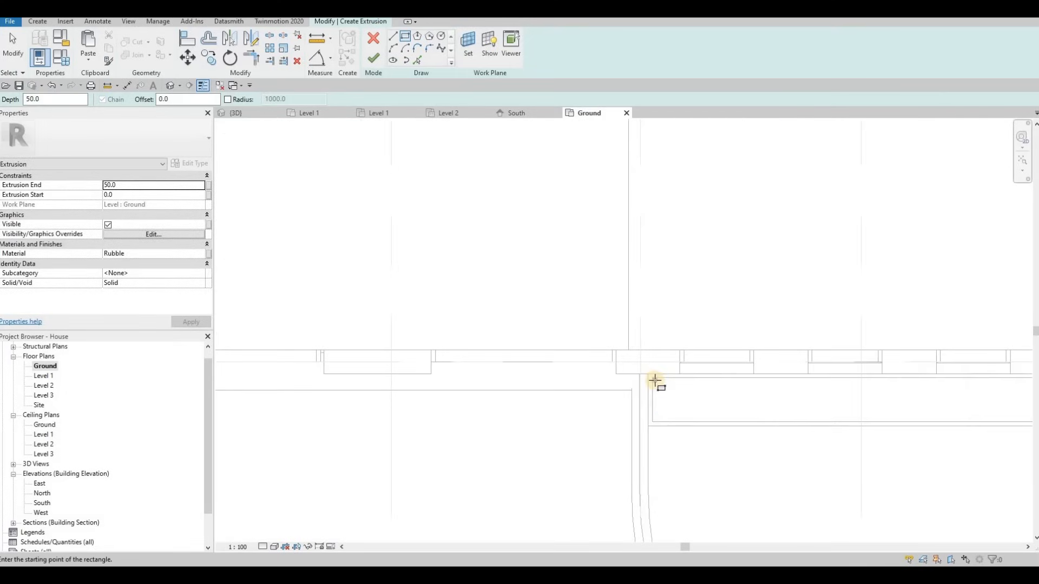
pyautogui.click(652, 378)
pyautogui.scroll(-2, 679, 388)
pyautogui.moveTo(853, 373); pyautogui.dragTo(675, 339, button='middle')
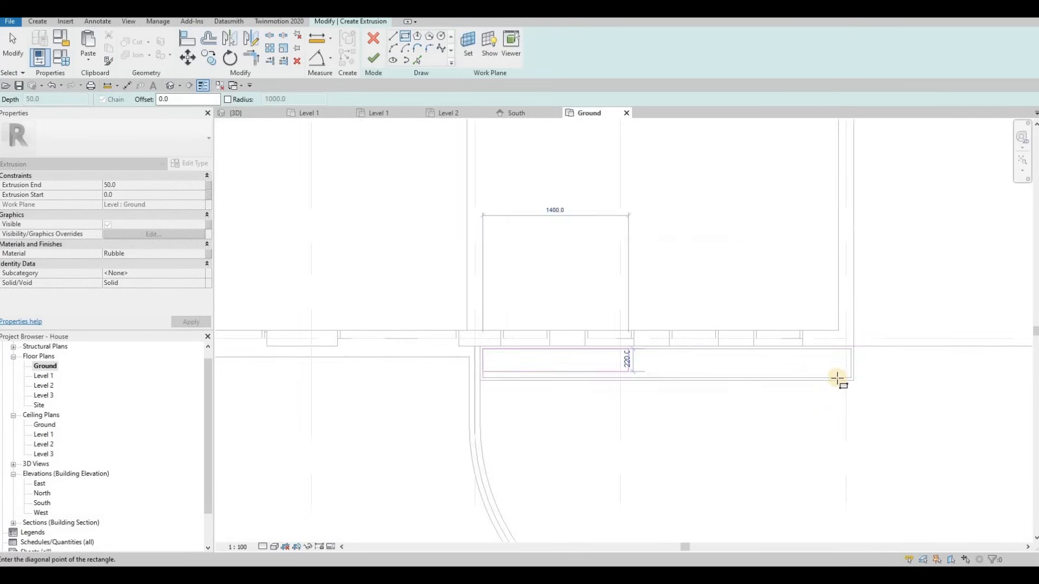
pyautogui.scroll(3, 861, 379)
pyautogui.click(839, 378)
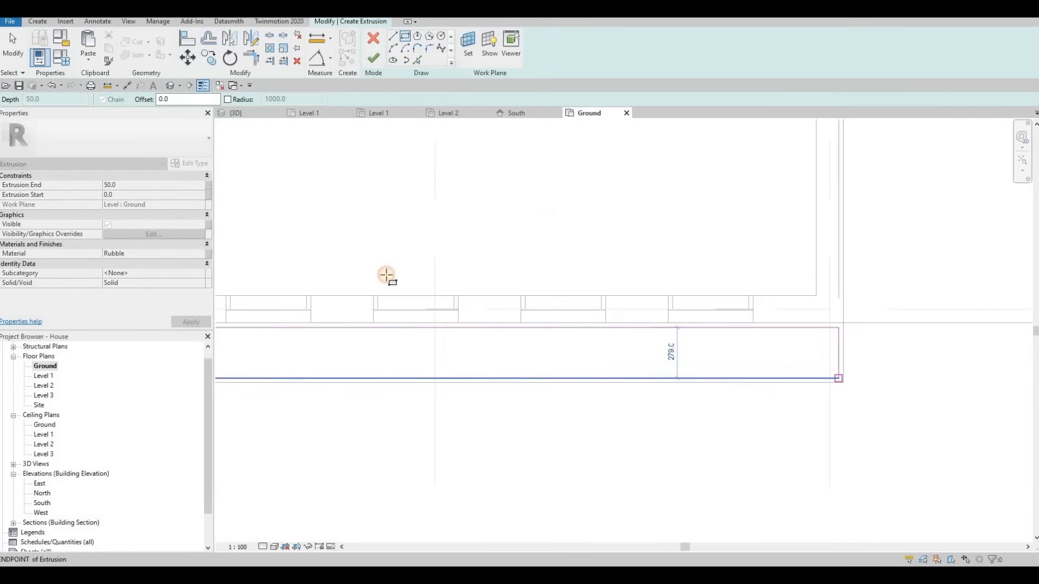
# Assign the Grass material to the new extrusion, finish its sketch and switch to the 3D view.
pyautogui.click(140, 246)
pyautogui.click(136, 247)
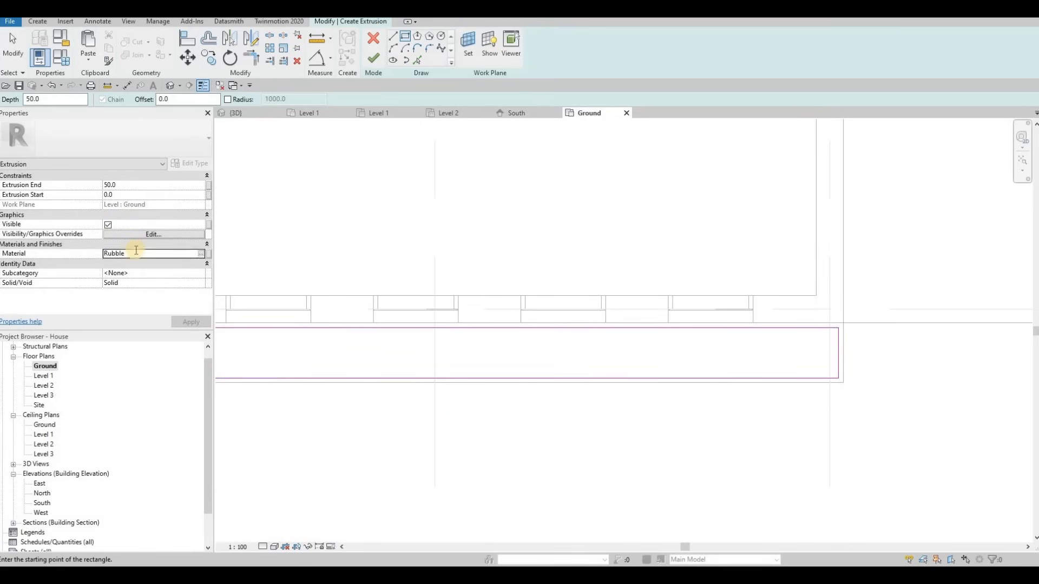
pyautogui.write('grass')
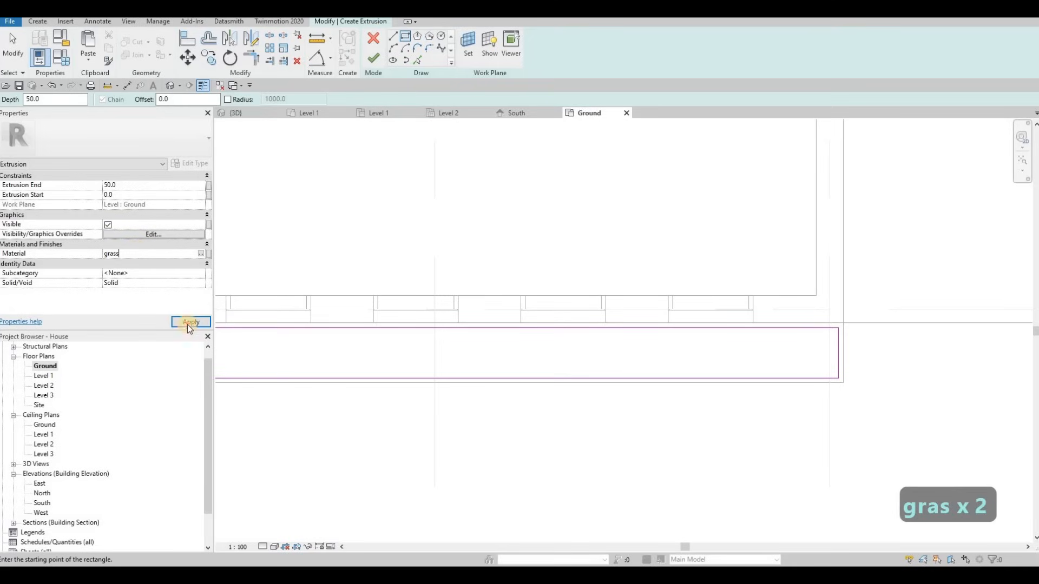
pyautogui.click(188, 323)
pyautogui.click(377, 61)
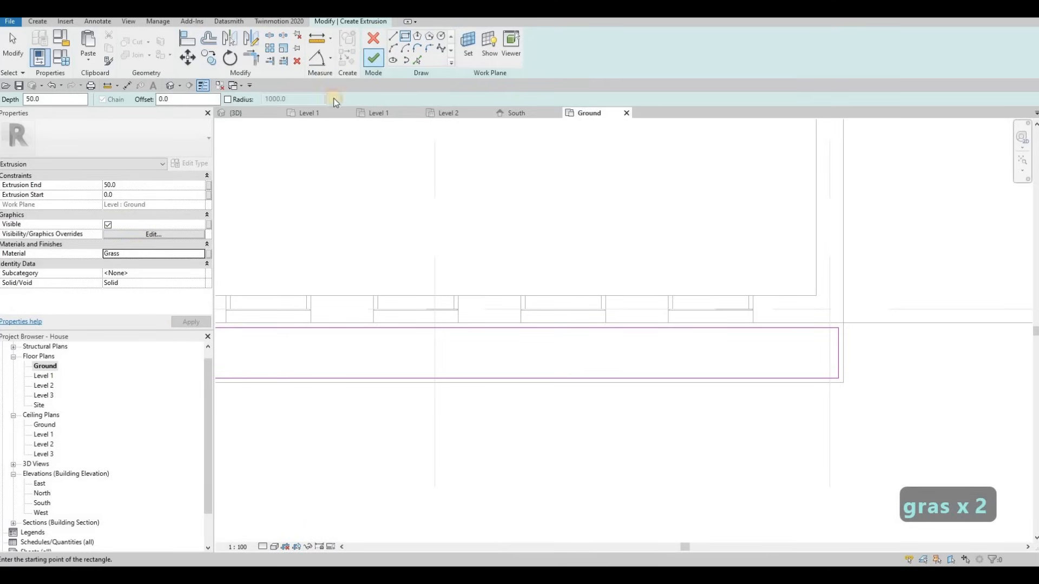
pyautogui.click(250, 115)
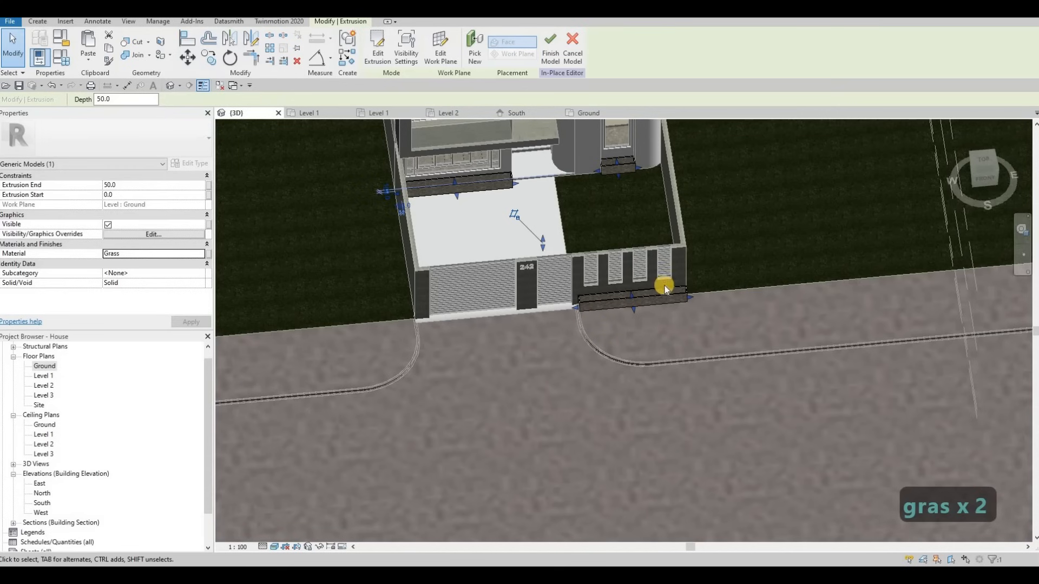
# Raise the Grass fill to an Extrusion End of 400 inside the planters and finish the in-place model.
pyautogui.scroll(5, 558, 263)
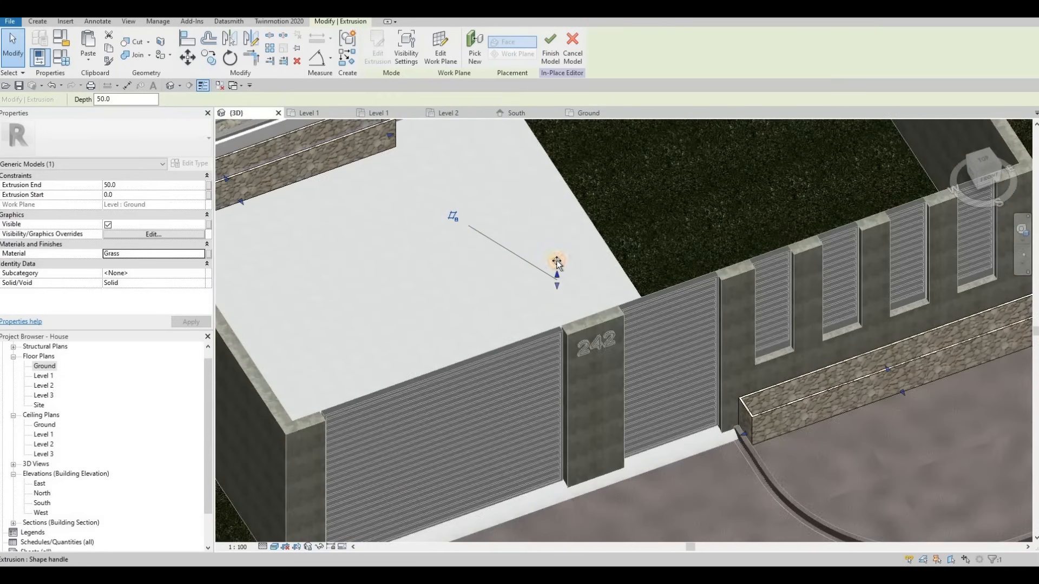
pyautogui.moveTo(557, 263); pyautogui.dragTo(617, 352)
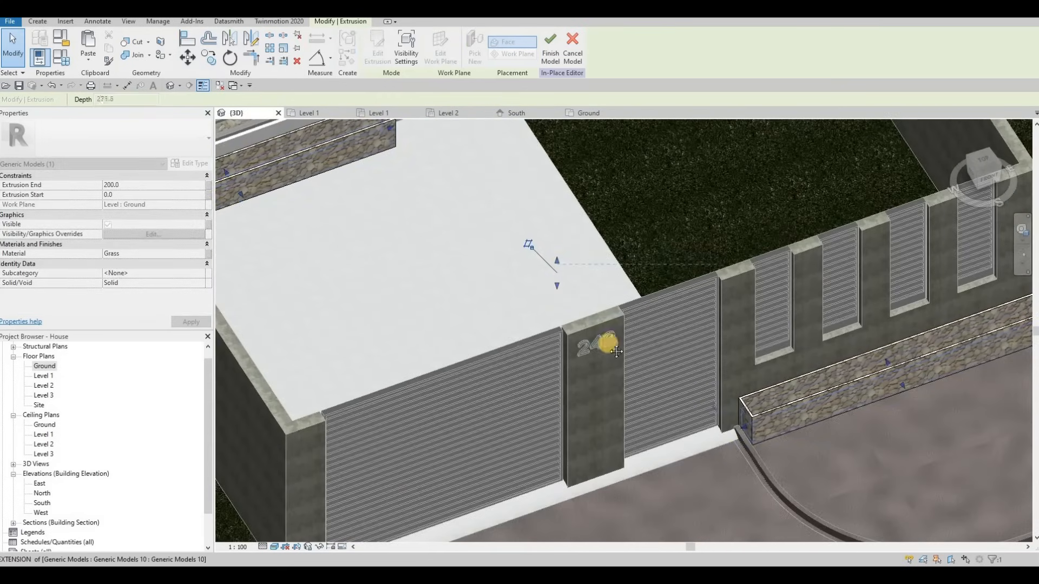
pyautogui.moveTo(633, 319); pyautogui.dragTo(781, 449, button='middle')
pyautogui.scroll(2, 692, 371)
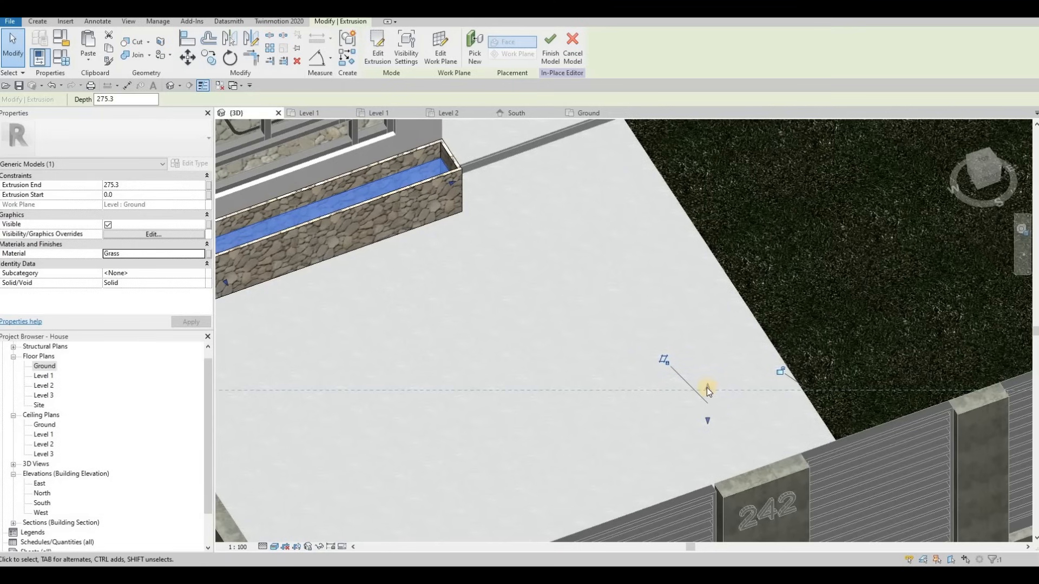
pyautogui.moveTo(706, 384); pyautogui.dragTo(610, 314)
pyautogui.scroll(-5, 610, 325)
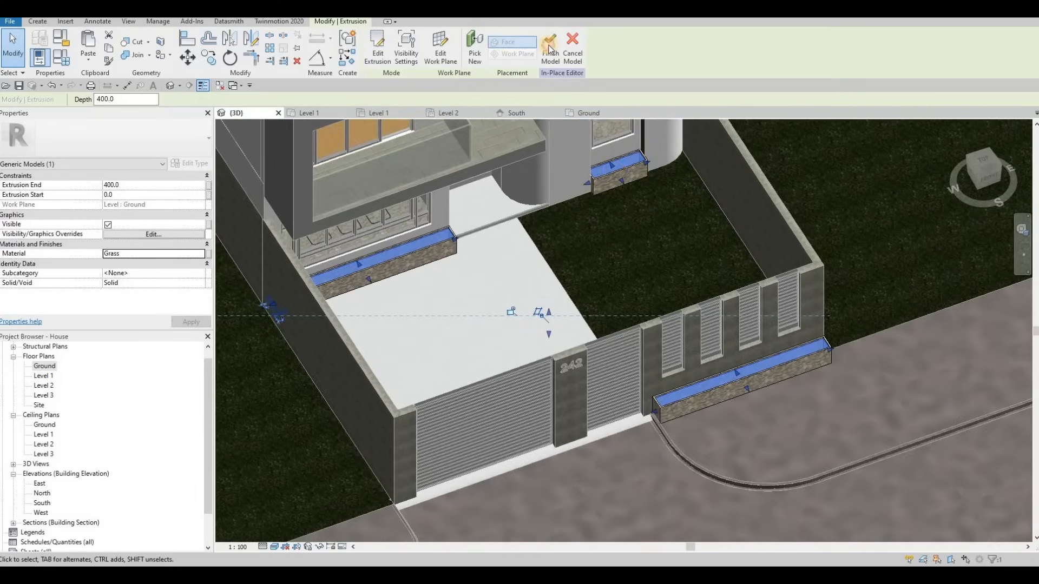
pyautogui.press('Escape')
# Examine the planters, front fence and house facade in 3D from several angles and distances.
pyautogui.scroll(-1, 552, 271)
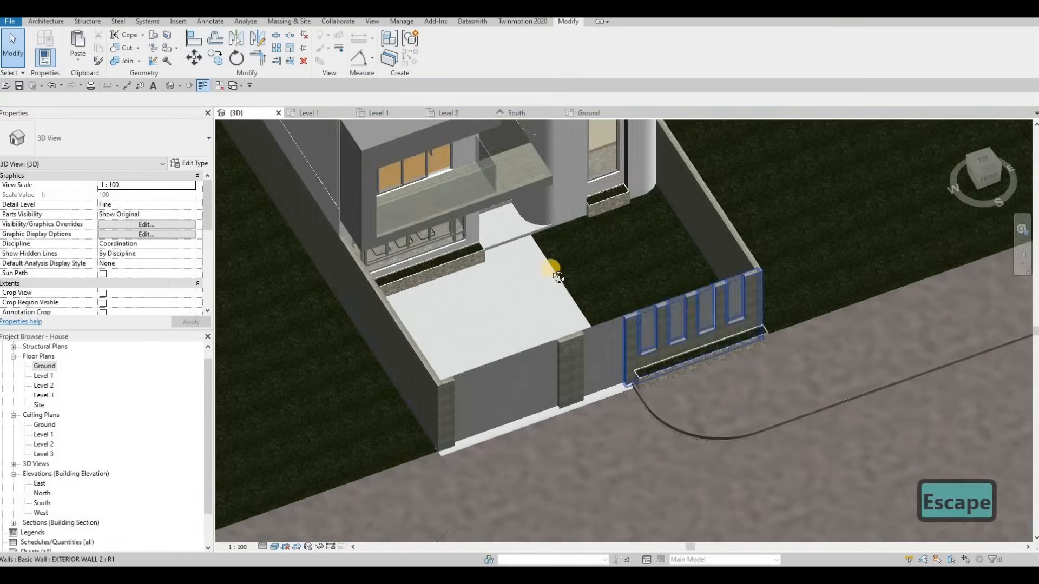
pyautogui.keyDown('shift'); pyautogui.moveTo(552, 272); pyautogui.dragTo(598, 346, button='middle'); pyautogui.keyUp('shift')
pyautogui.click(538, 339)
pyautogui.scroll(-5, 539, 340)
pyautogui.scroll(5, 599, 346)
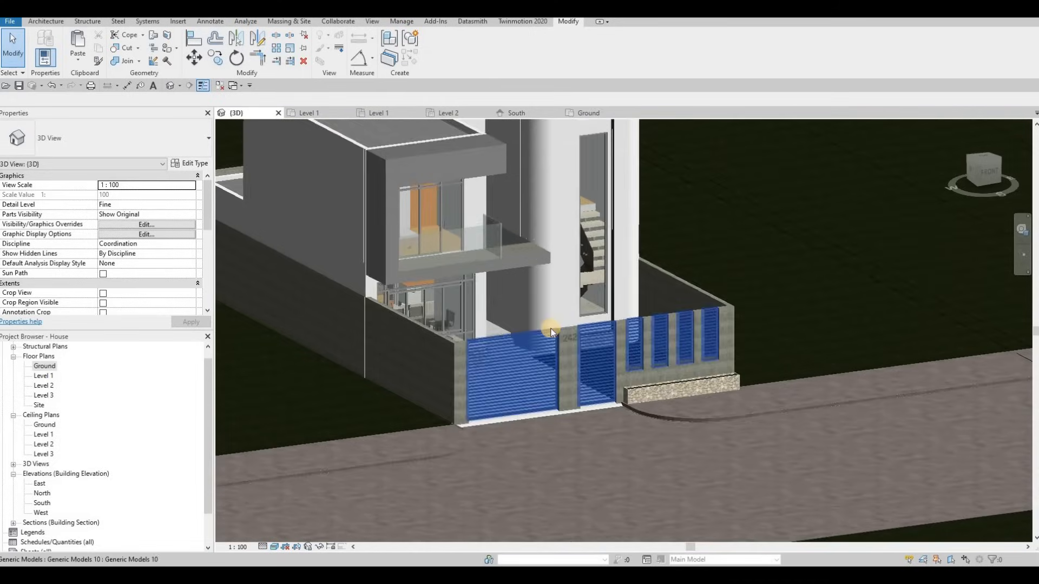
pyautogui.scroll(-3, 564, 331)
pyautogui.keyDown('shift'); pyautogui.moveTo(564, 337); pyautogui.dragTo(587, 391, button='middle'); pyautogui.keyUp('shift')
pyautogui.press('Escape')
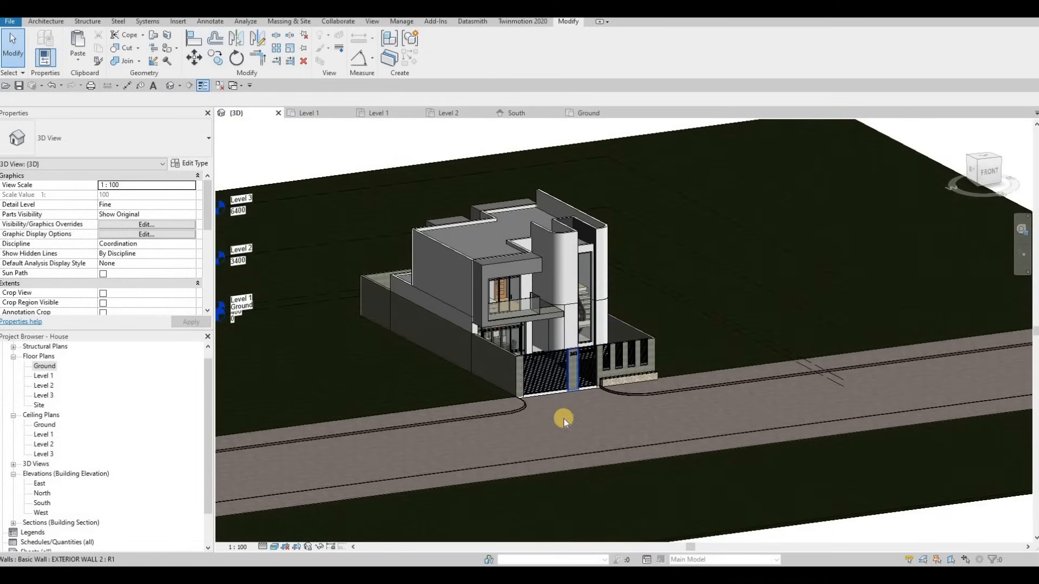
pyautogui.keyDown('shift'); pyautogui.moveTo(577, 433); pyautogui.dragTo(590, 462, button='middle'); pyautogui.keyUp('shift')
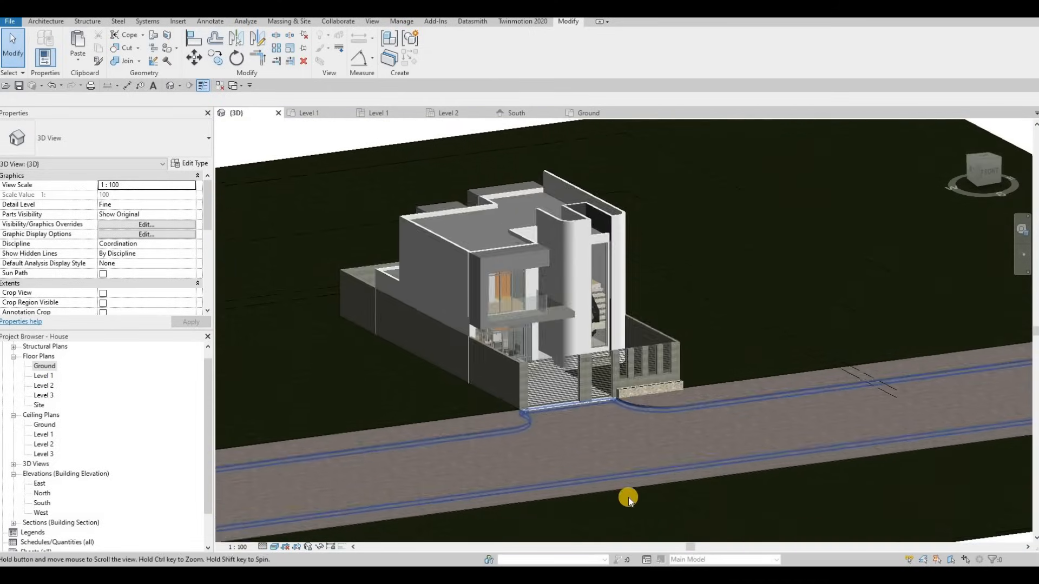